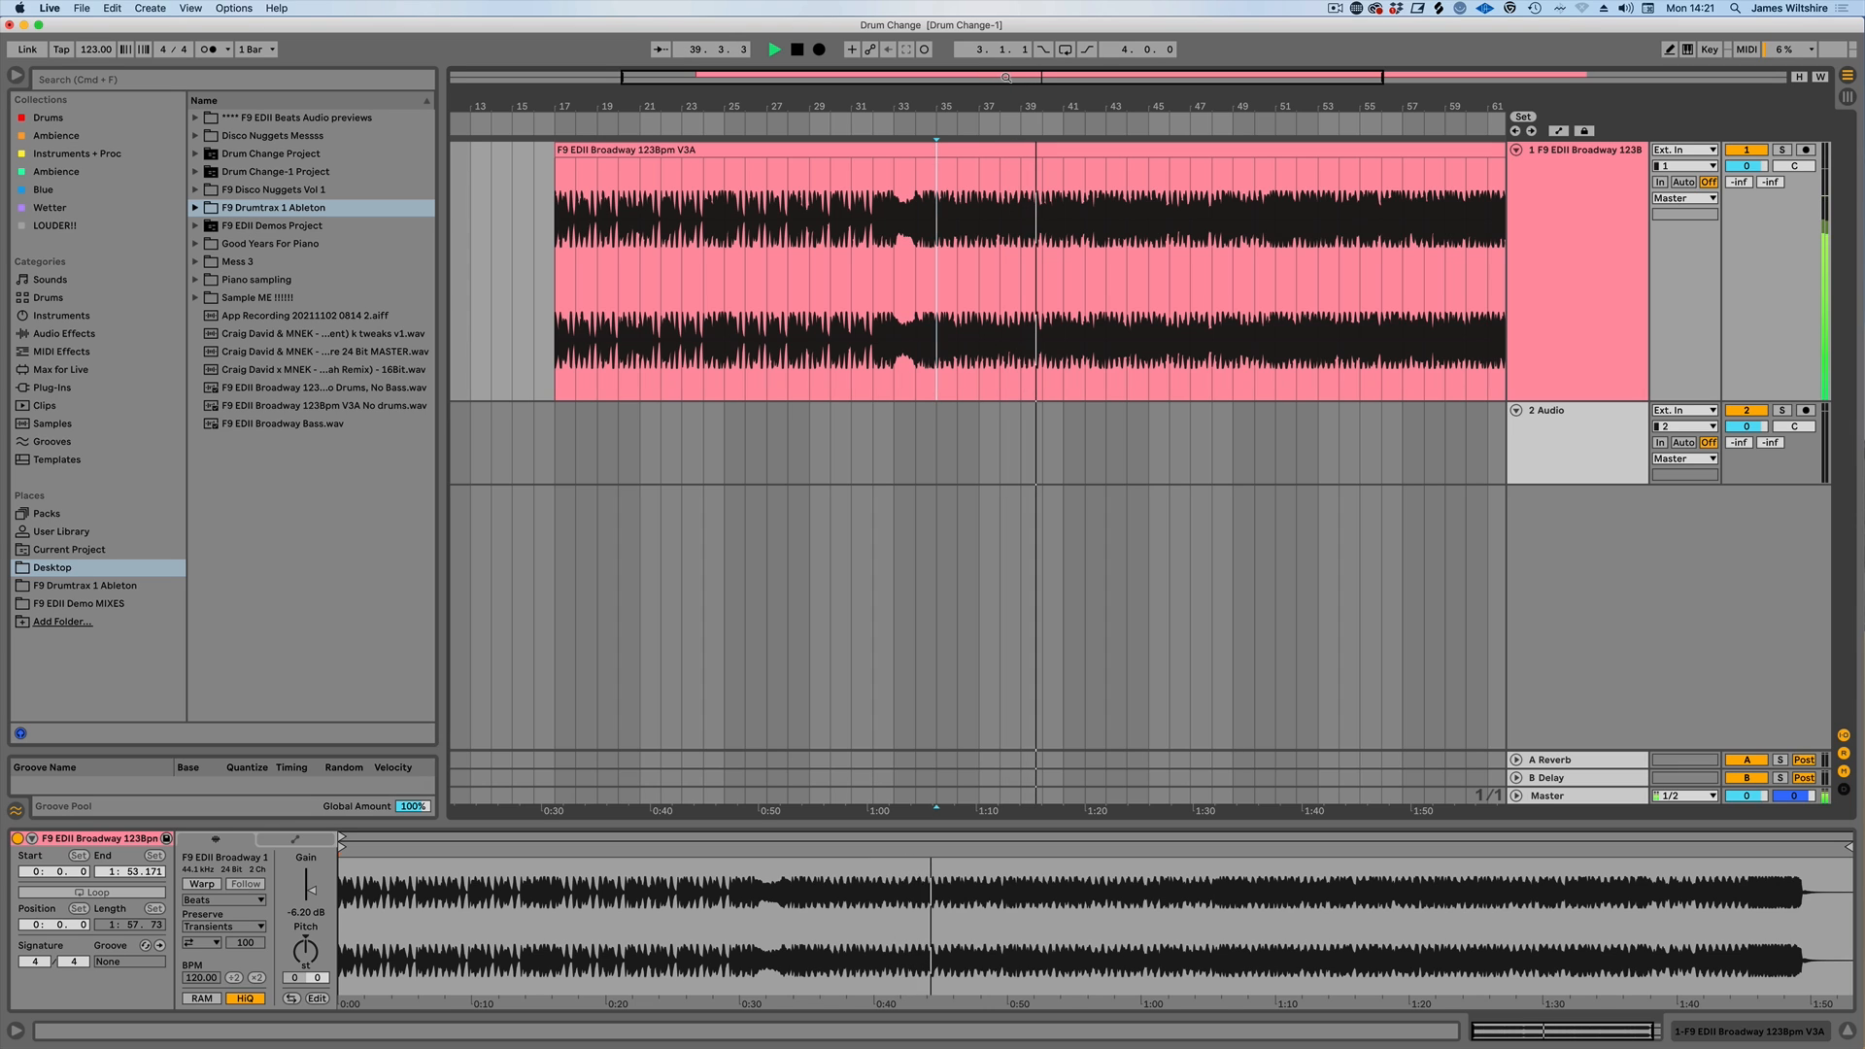
- Turn on the metronome and play the F9 EDII Broadway track against it from bar 35
{"action": "key", "text": "space"}
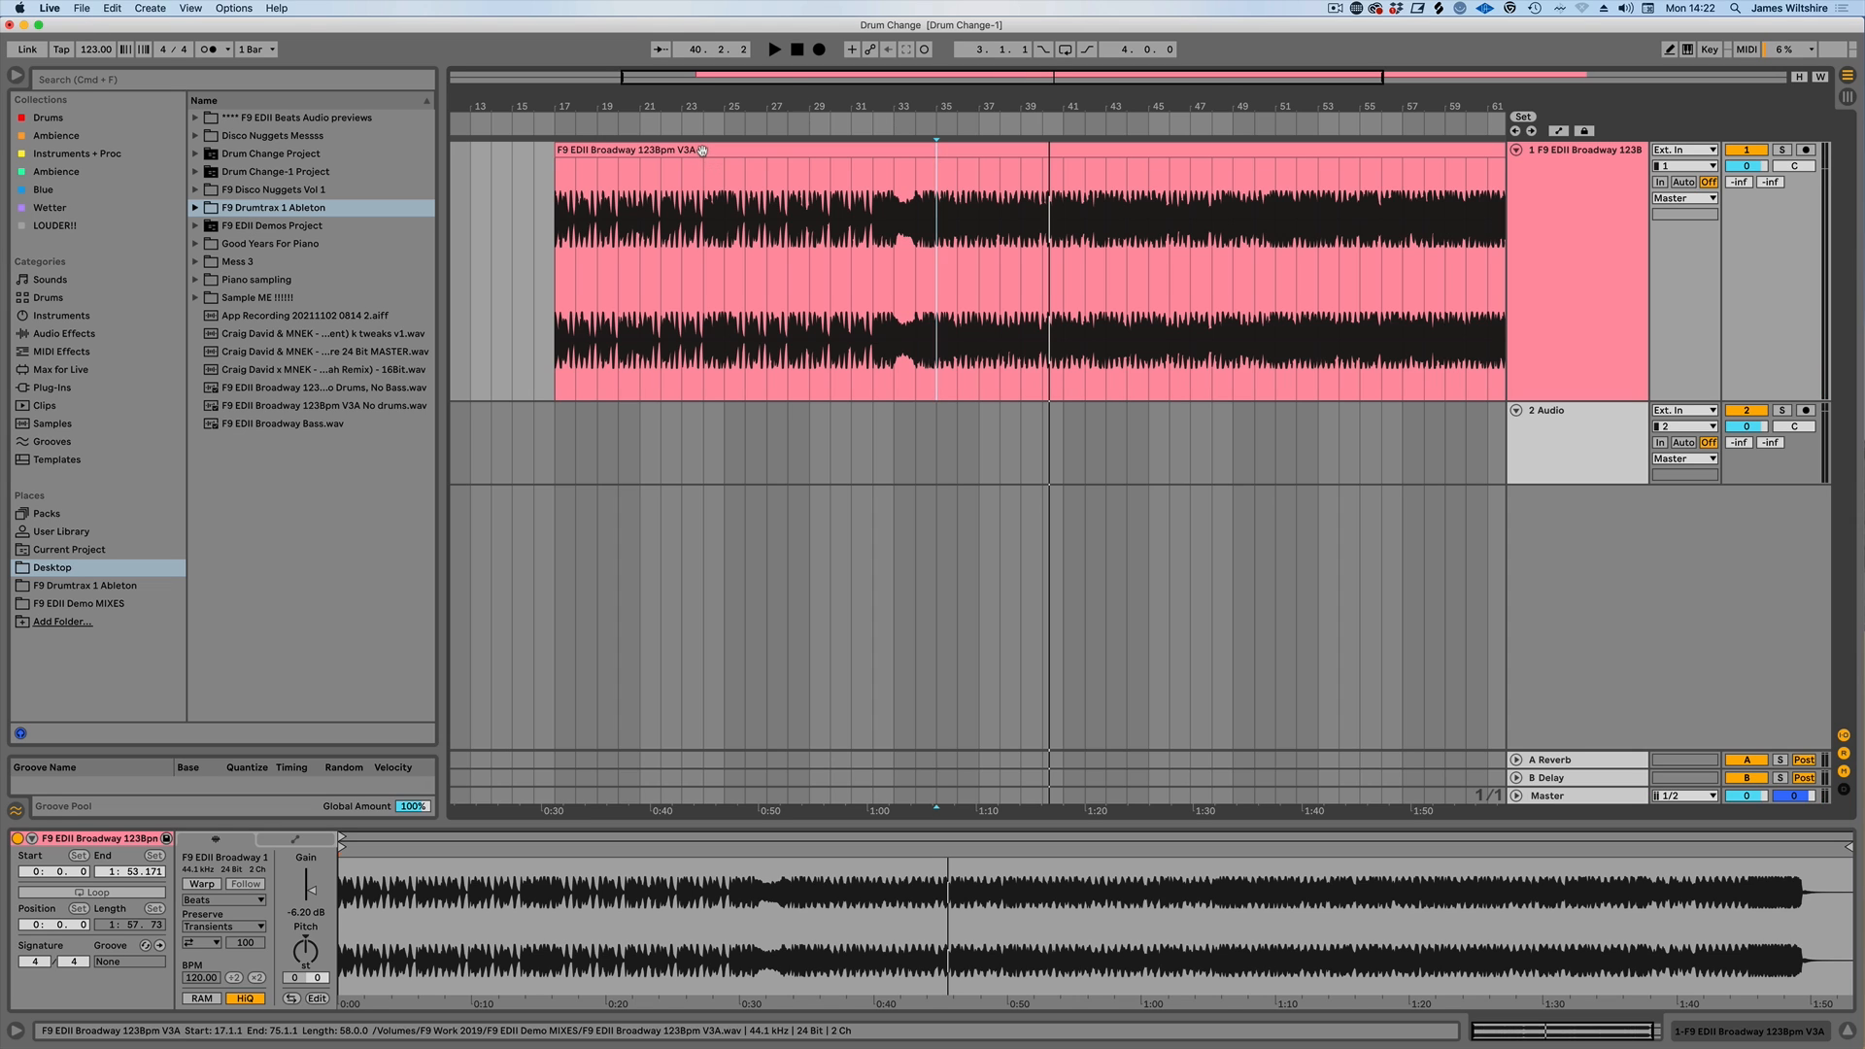
{"action": "key", "text": "super+a"}
{"action": "left_click", "coordinate": [204, 51]}
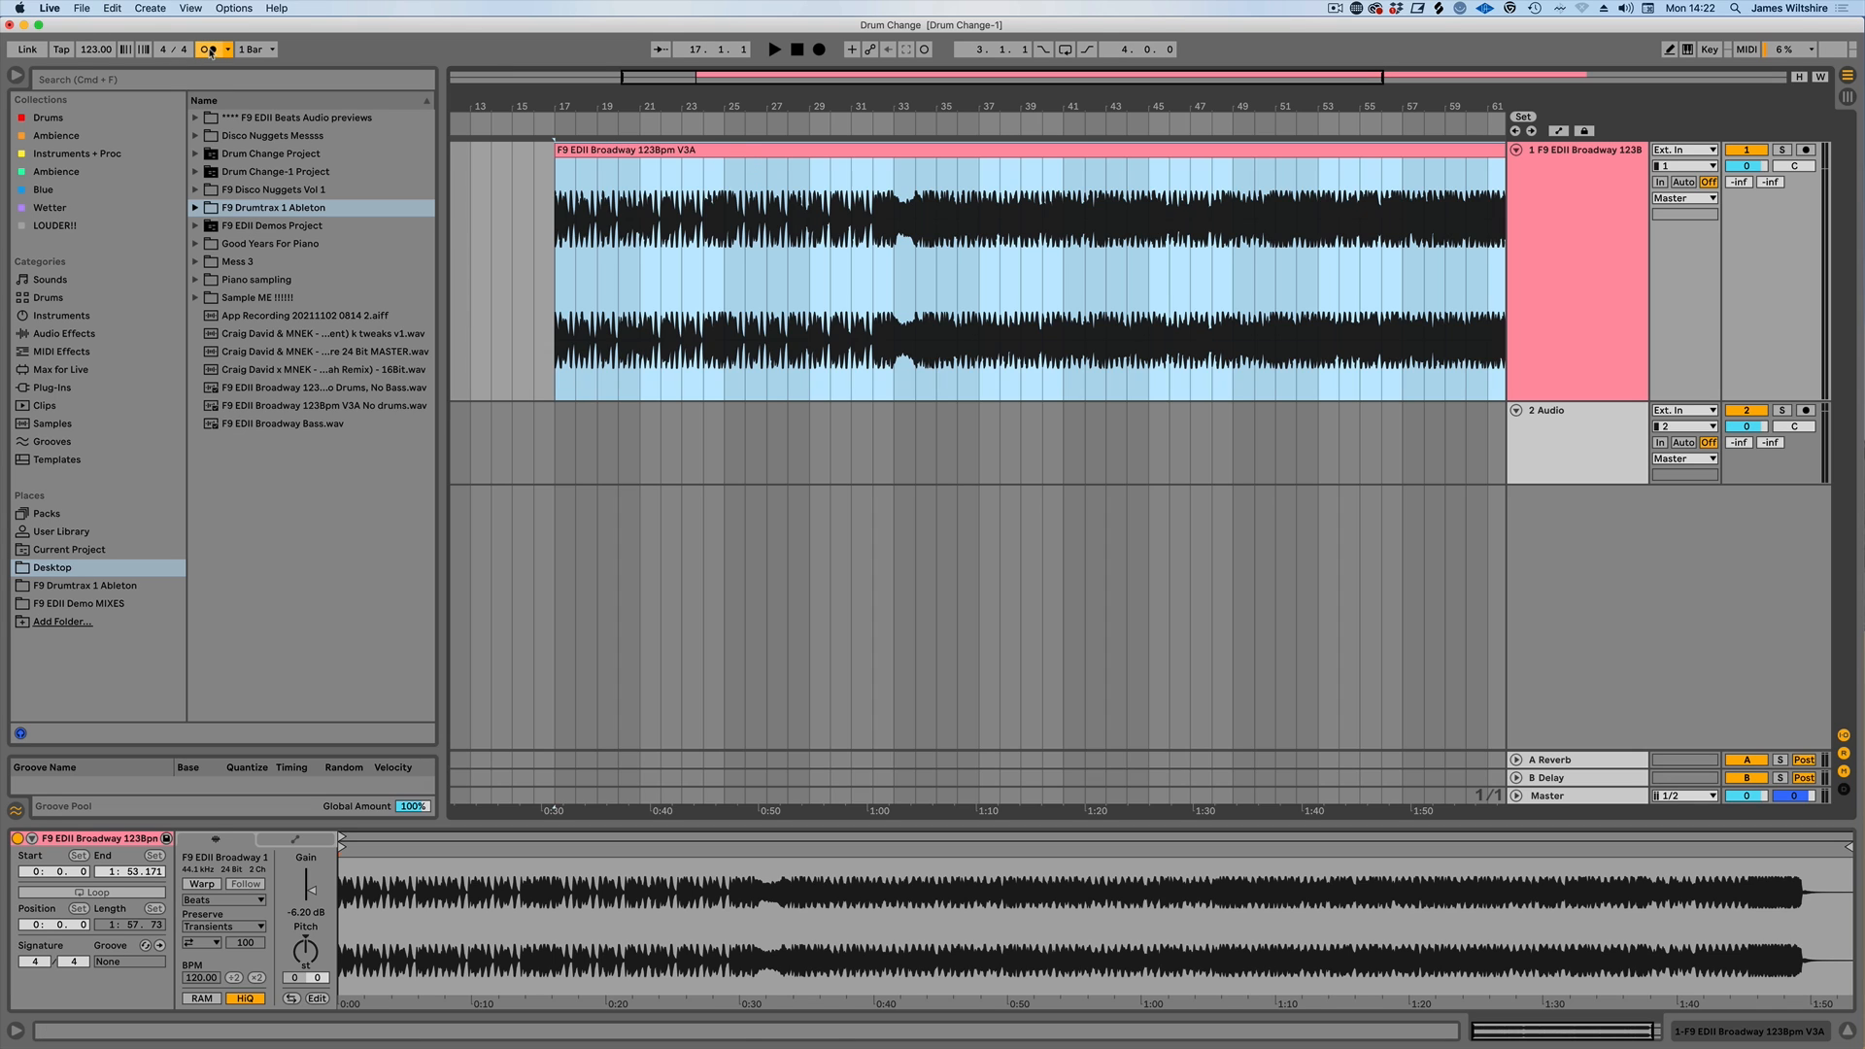
{"action": "left_click", "coordinate": [936, 198]}
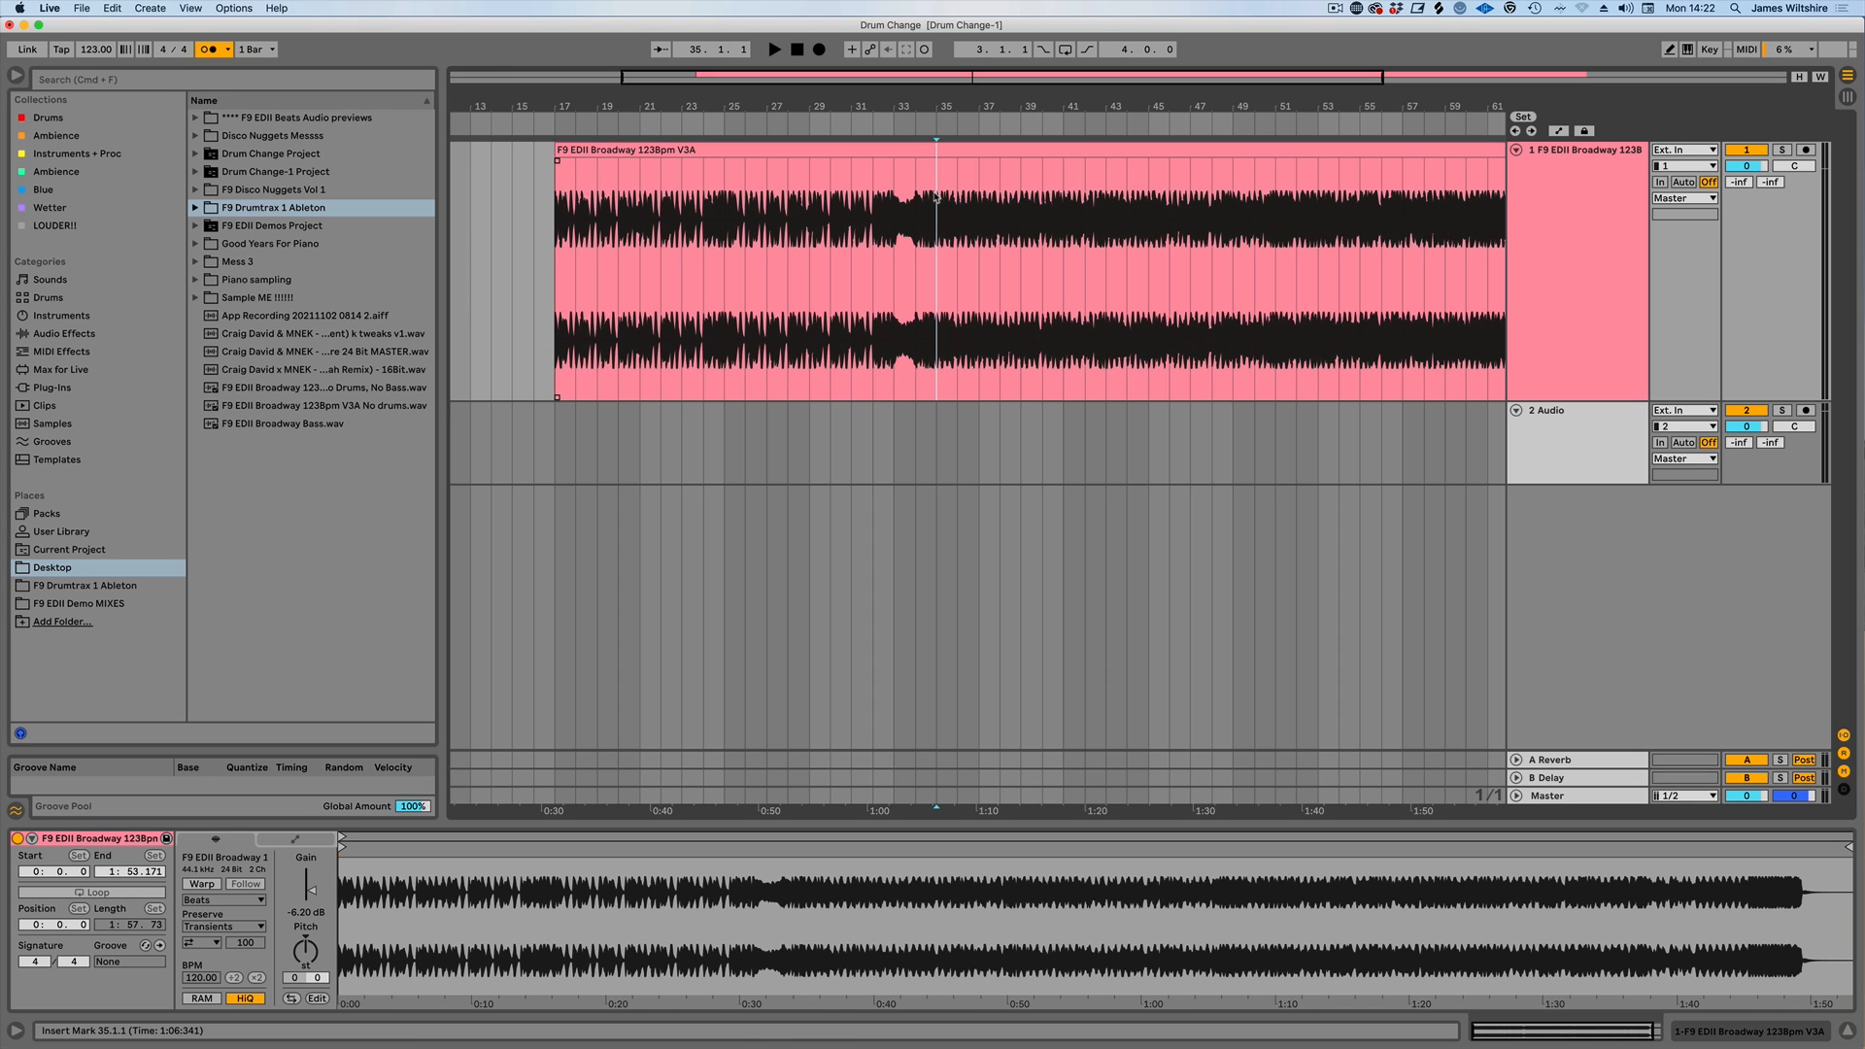
{"action": "key", "text": "space"}
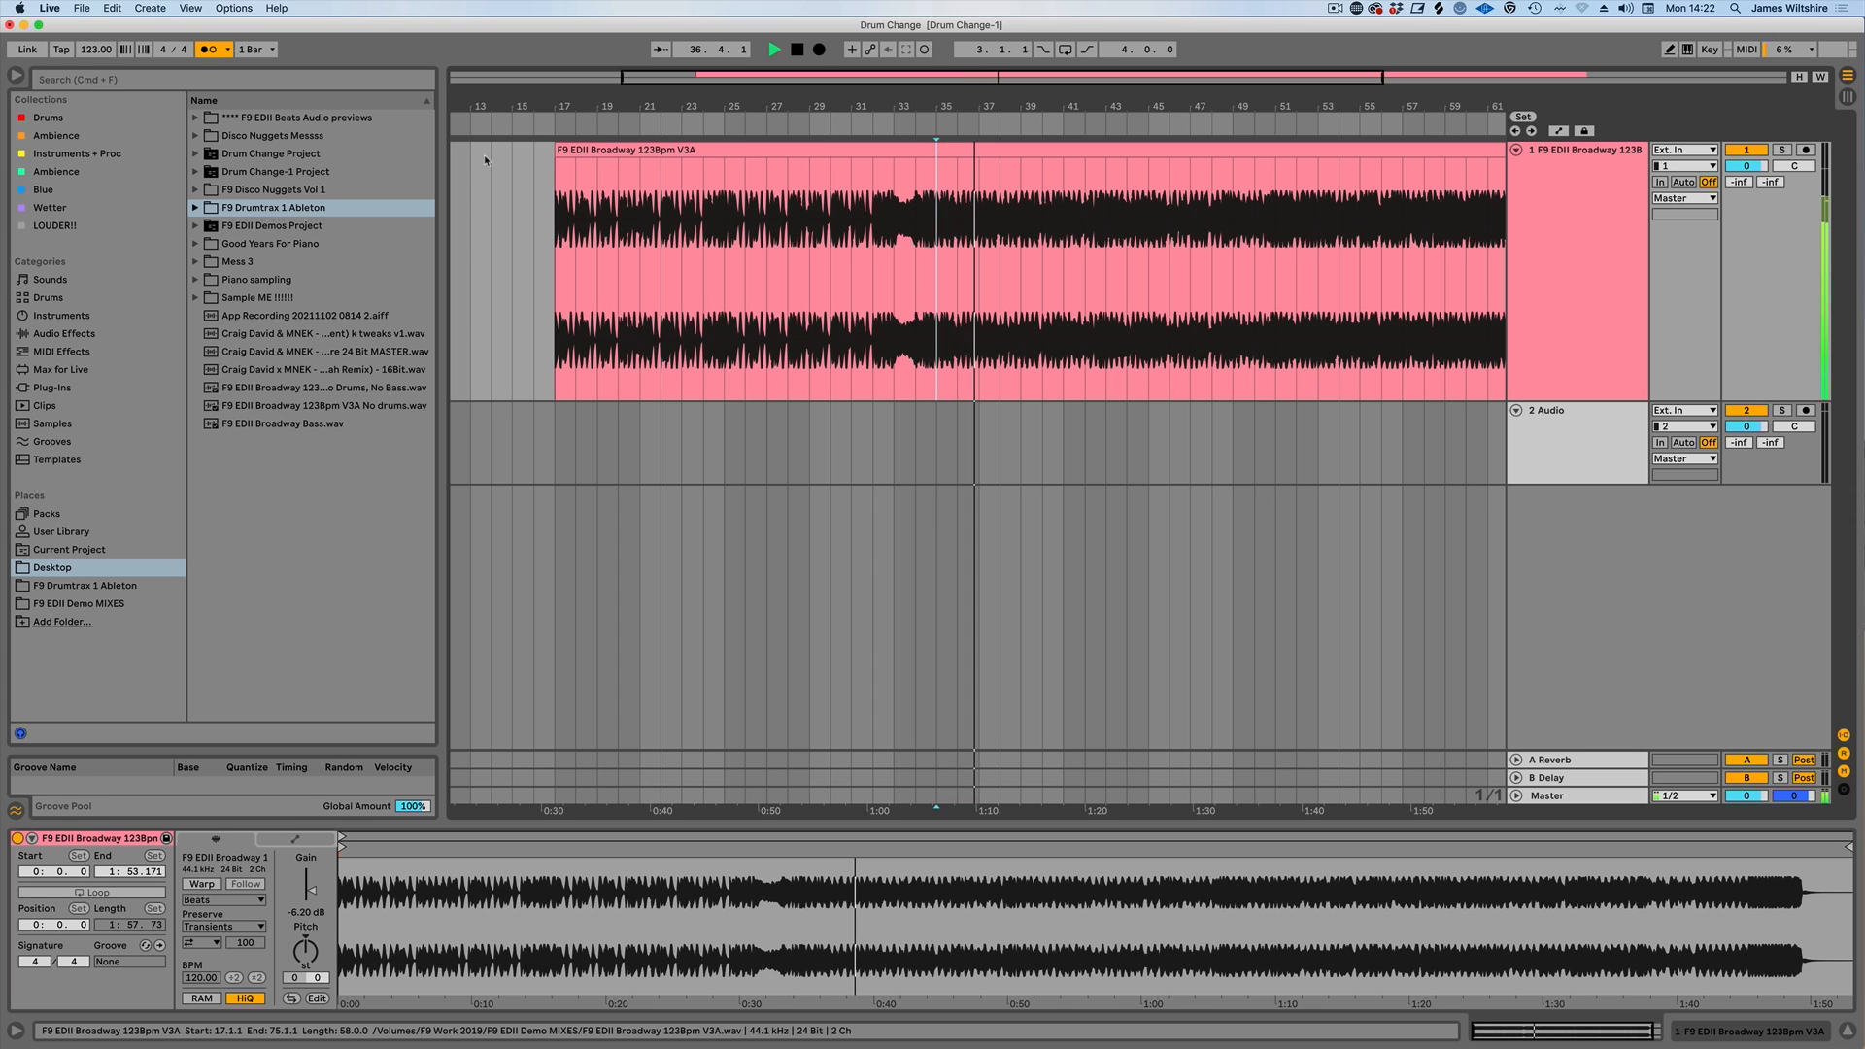
{"action": "key", "text": "space"}
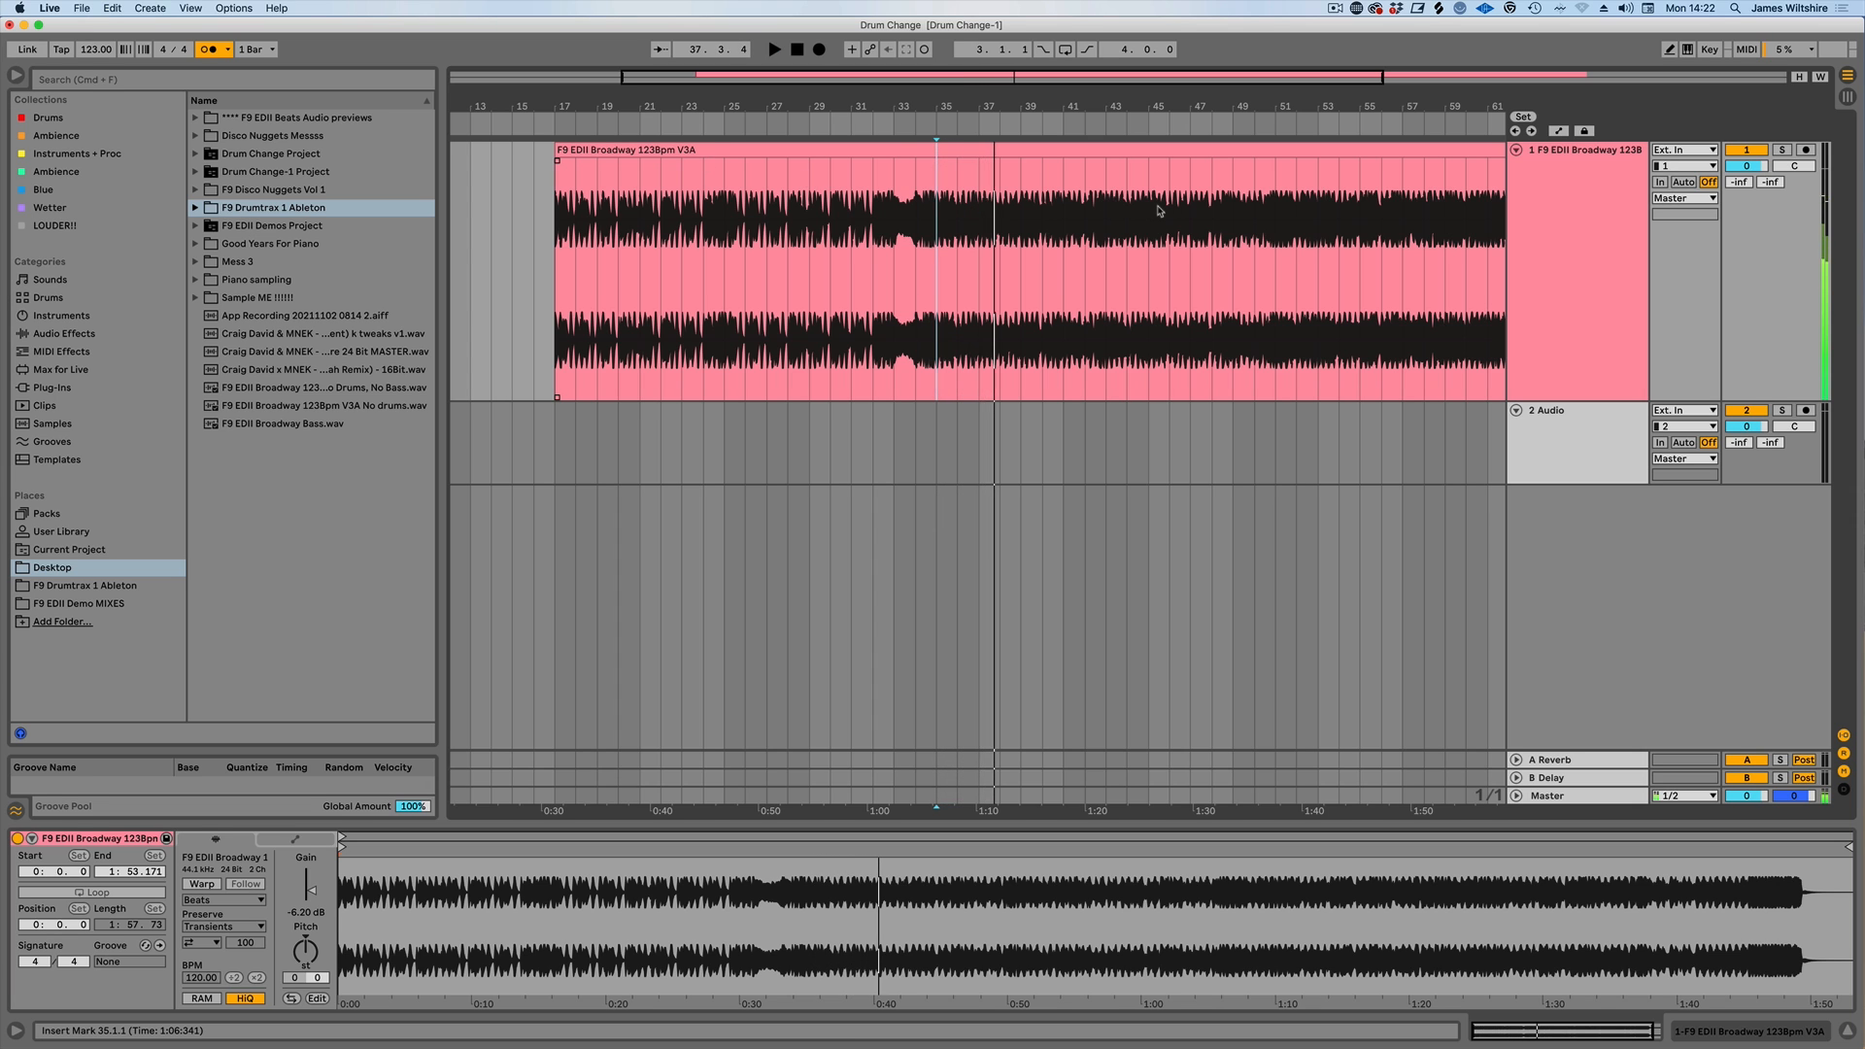
- Play the track near its end, around bar 70, to check its timing against the metronome
{"action": "scroll", "coordinate": [1147, 206], "scroll_direction": "right", "scroll_amount": 10}
{"action": "left_click", "coordinate": [1130, 219]}
{"action": "key", "text": "space"}
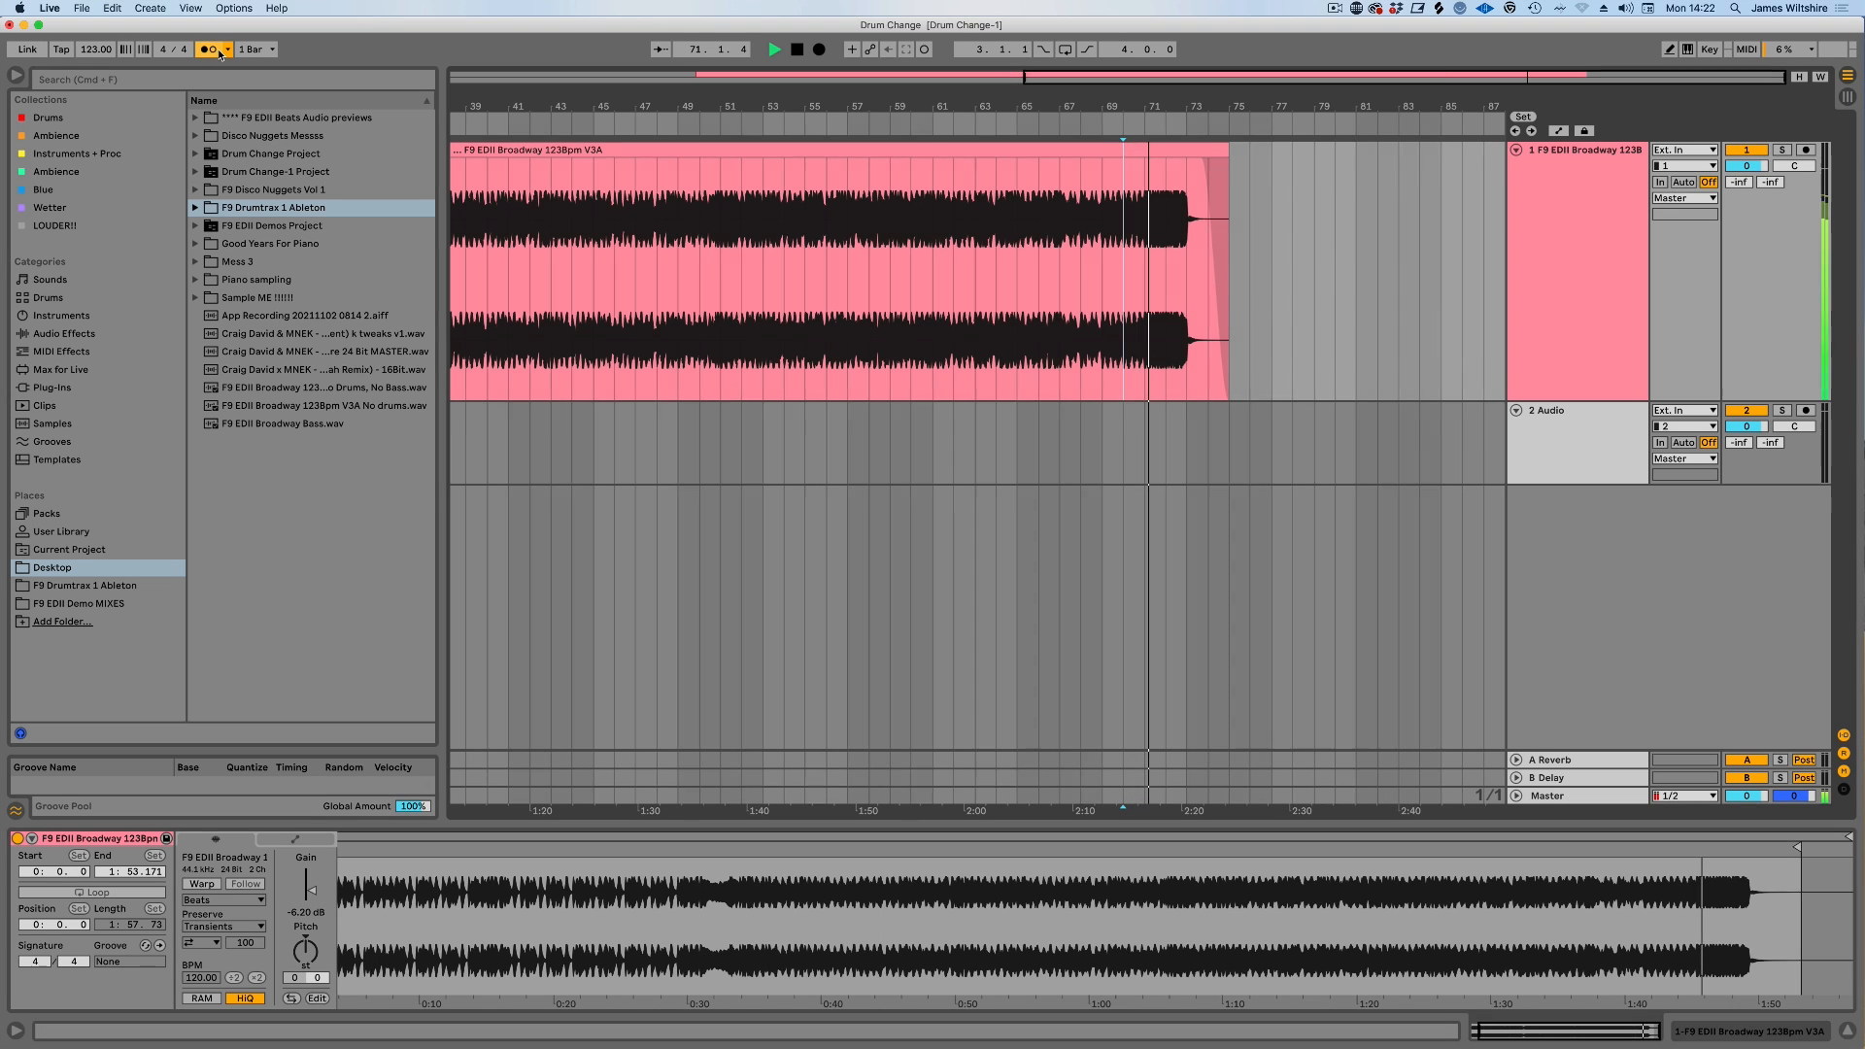
{"action": "left_click", "coordinate": [1571, 185]}
{"action": "key", "text": "space"}
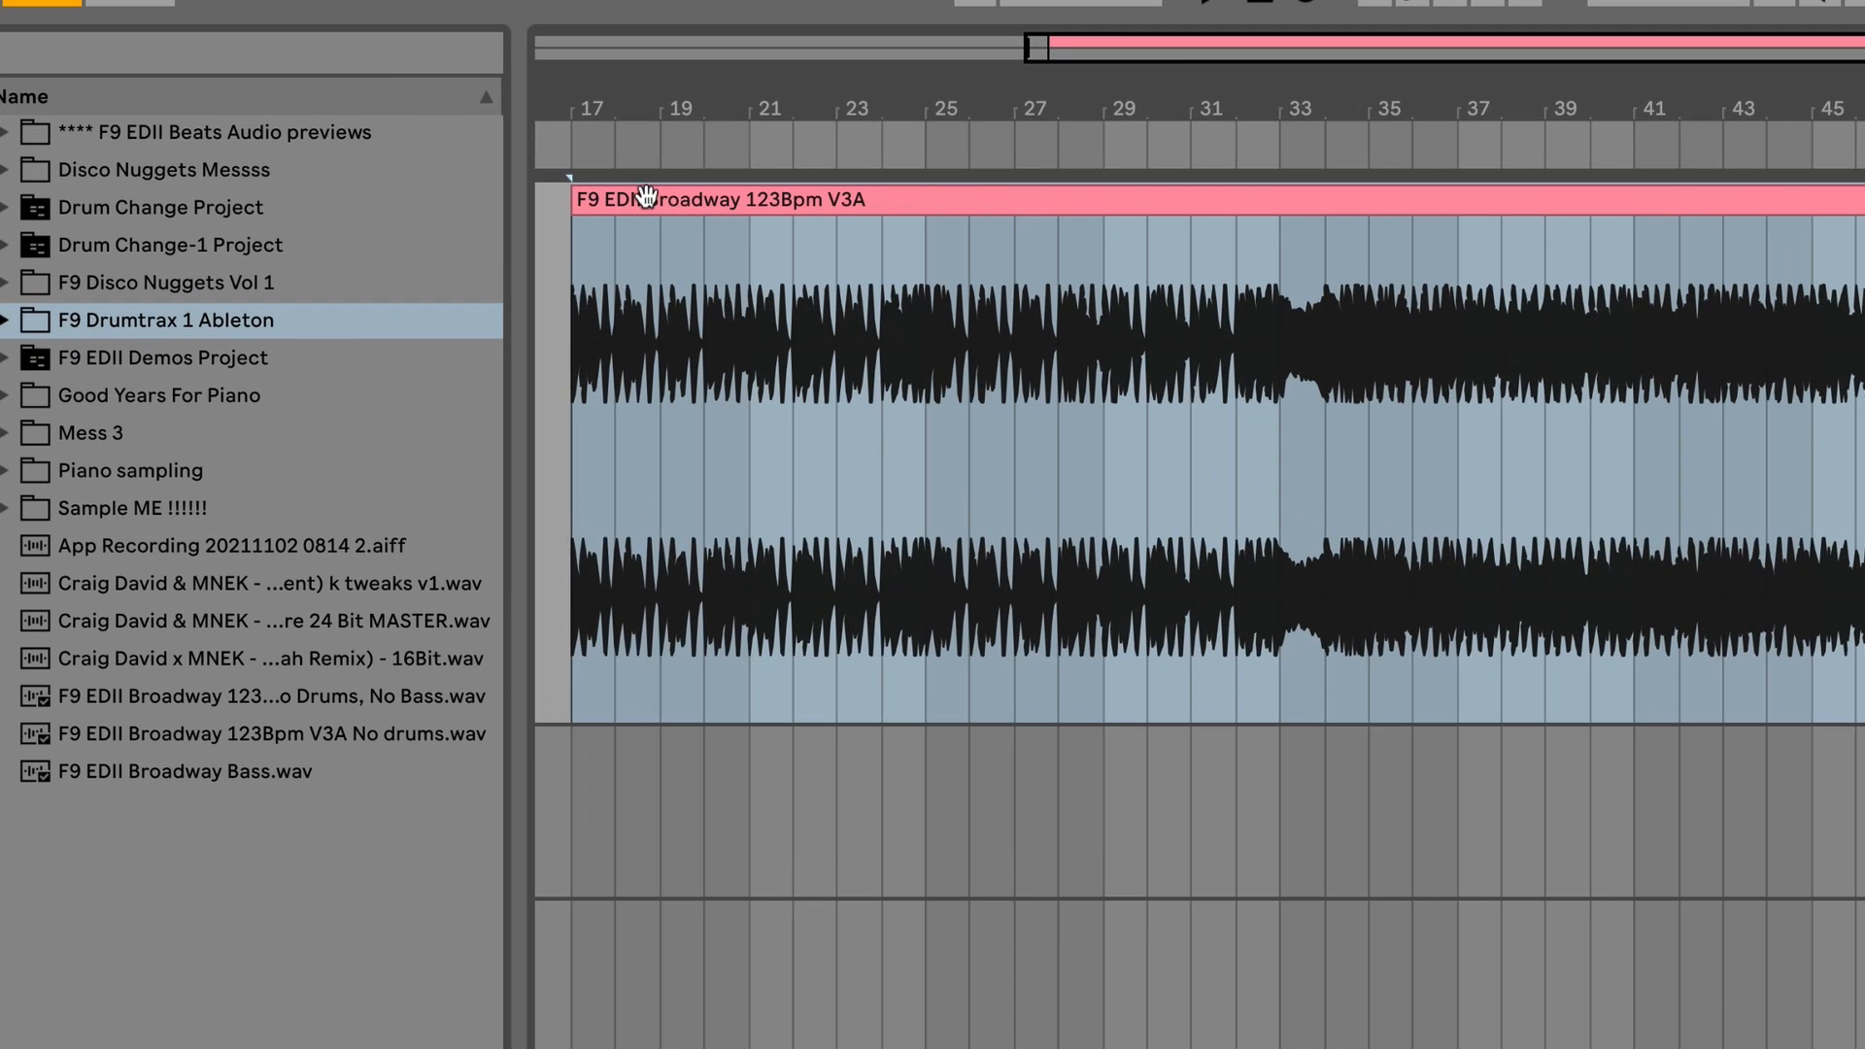
- Freeze and flatten the F9 EDII Broadway track
{"action": "scroll", "coordinate": [589, 206], "scroll_direction": "left", "scroll_amount": 3}
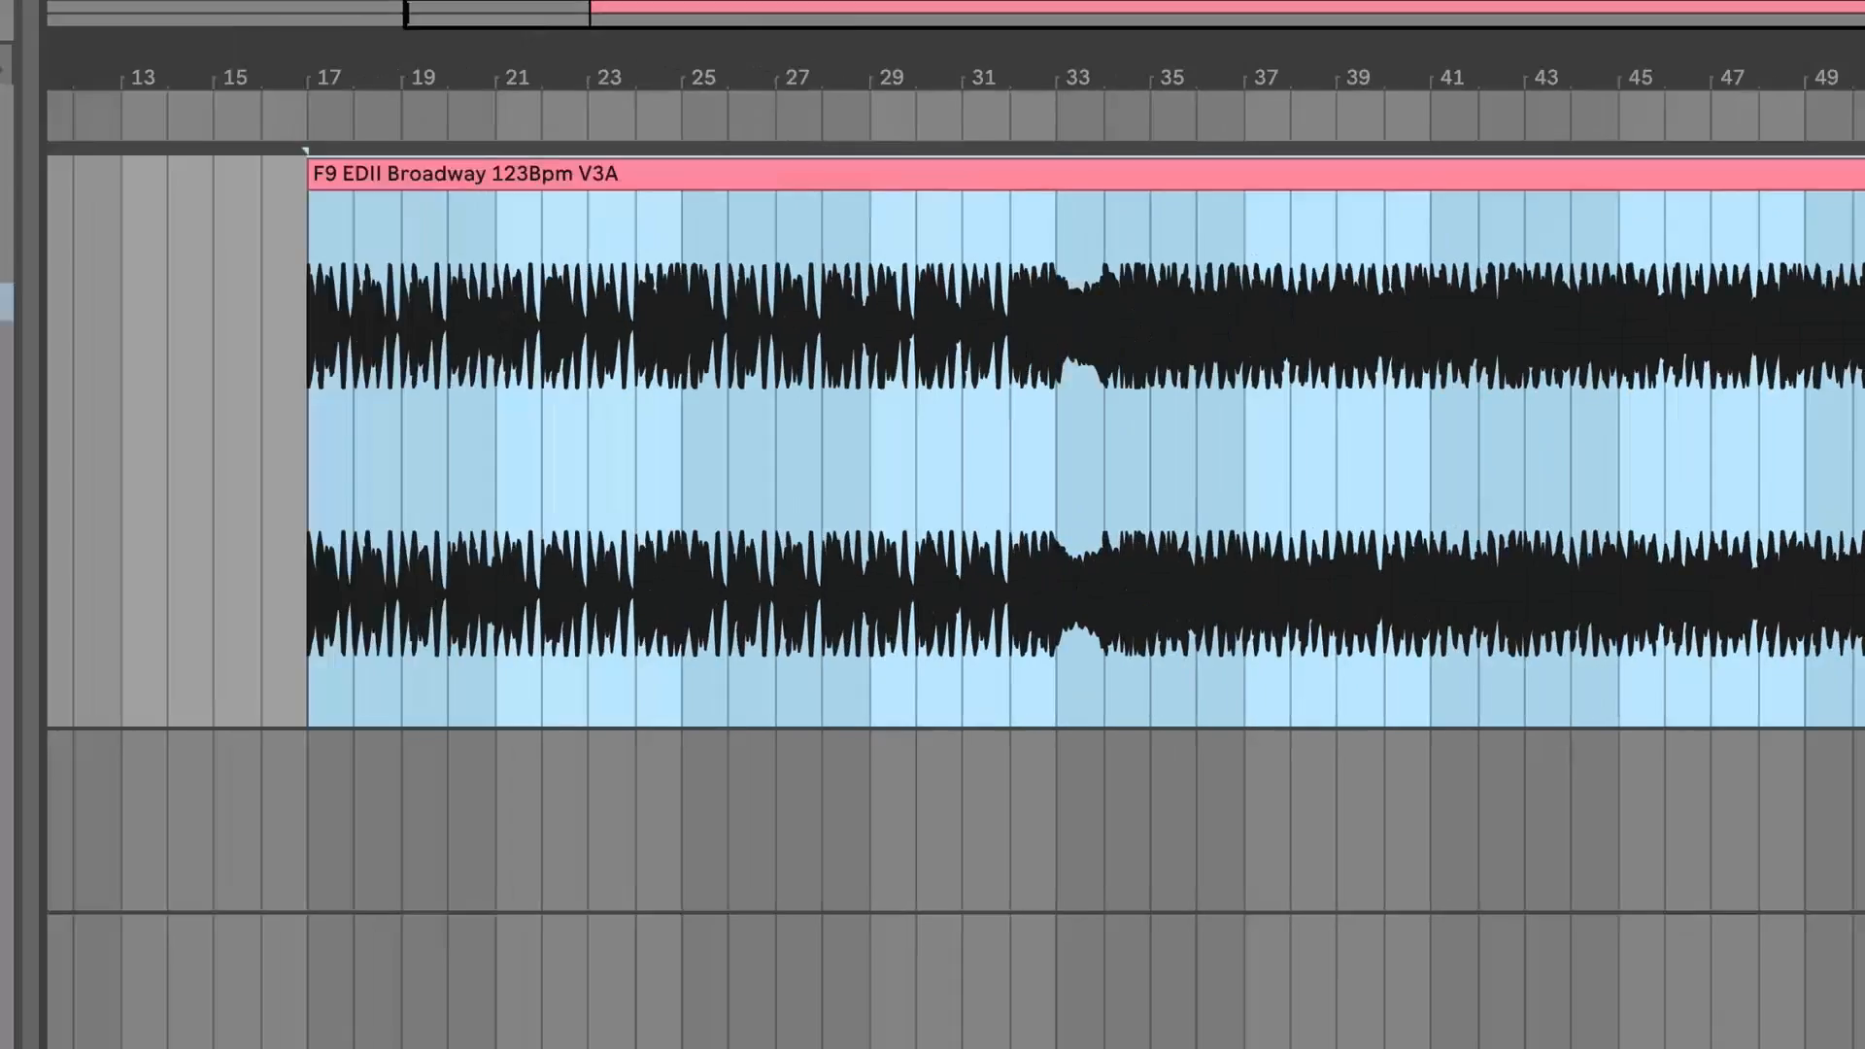
{"action": "right_click", "coordinate": [1078, 98]}
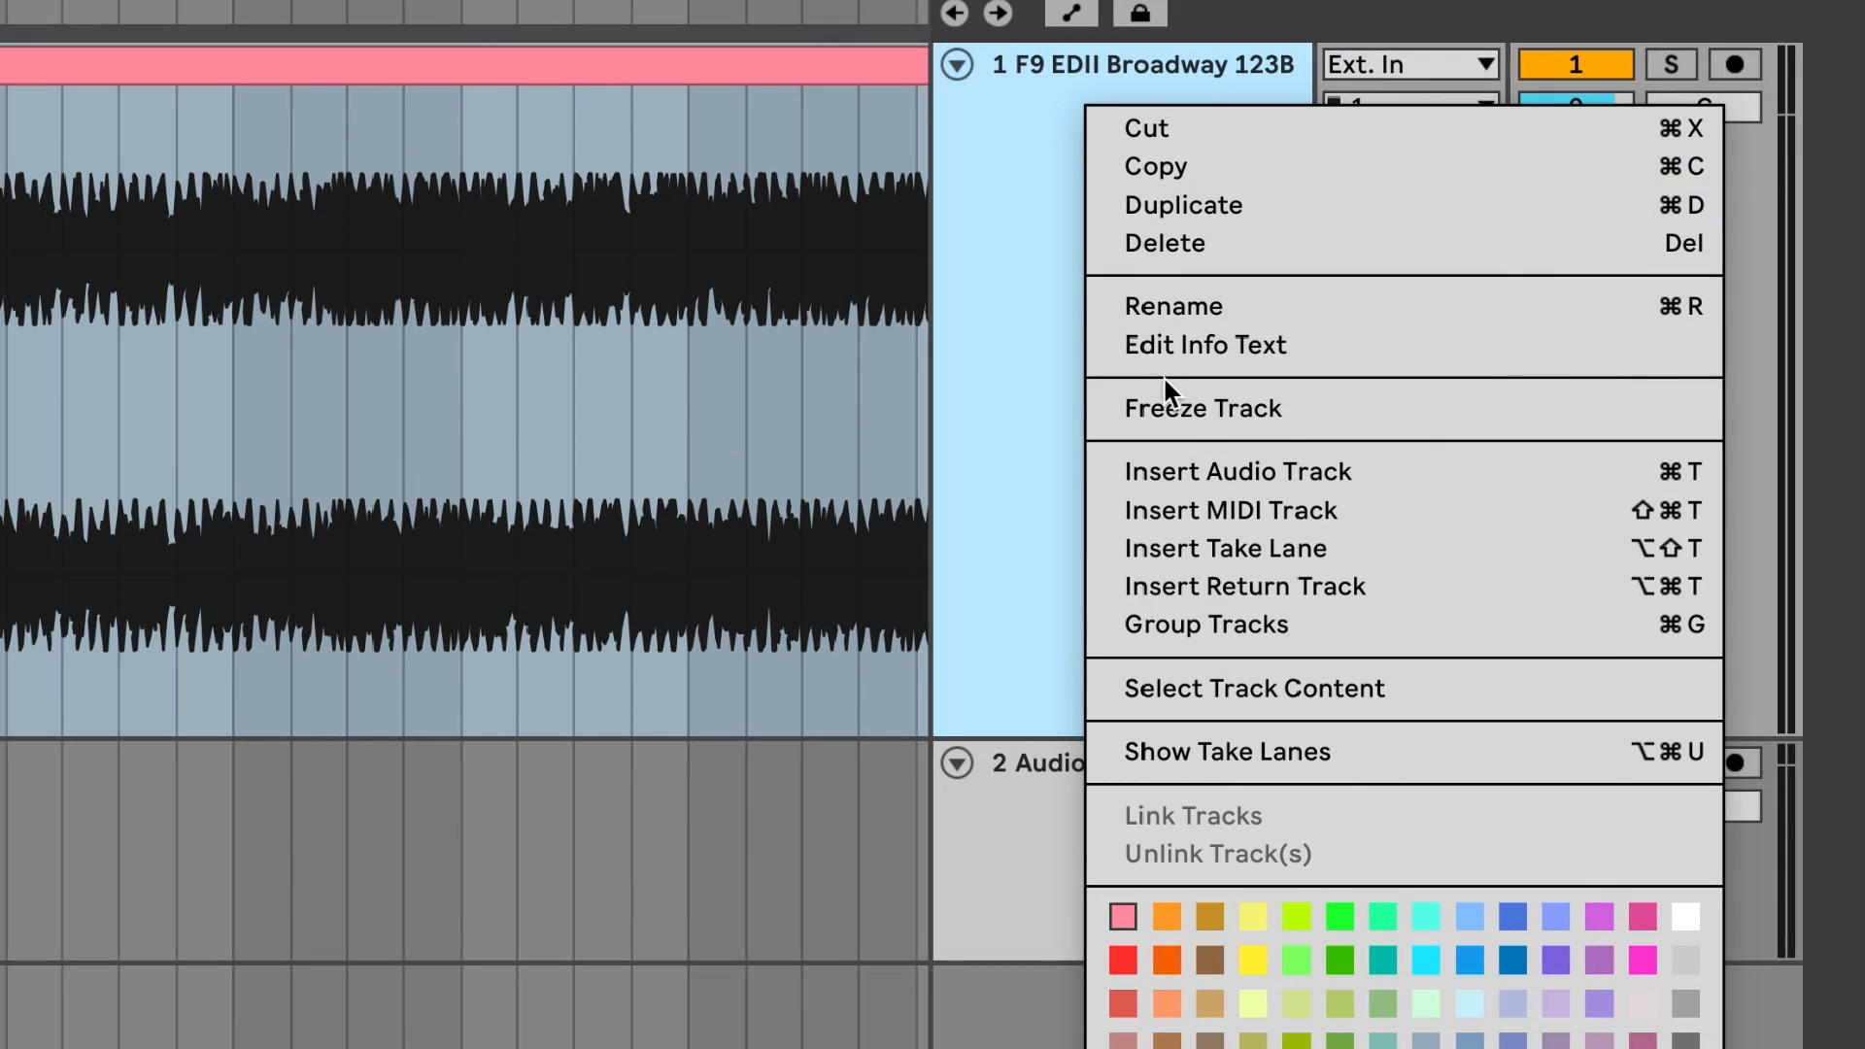
{"action": "left_click", "coordinate": [1179, 408]}
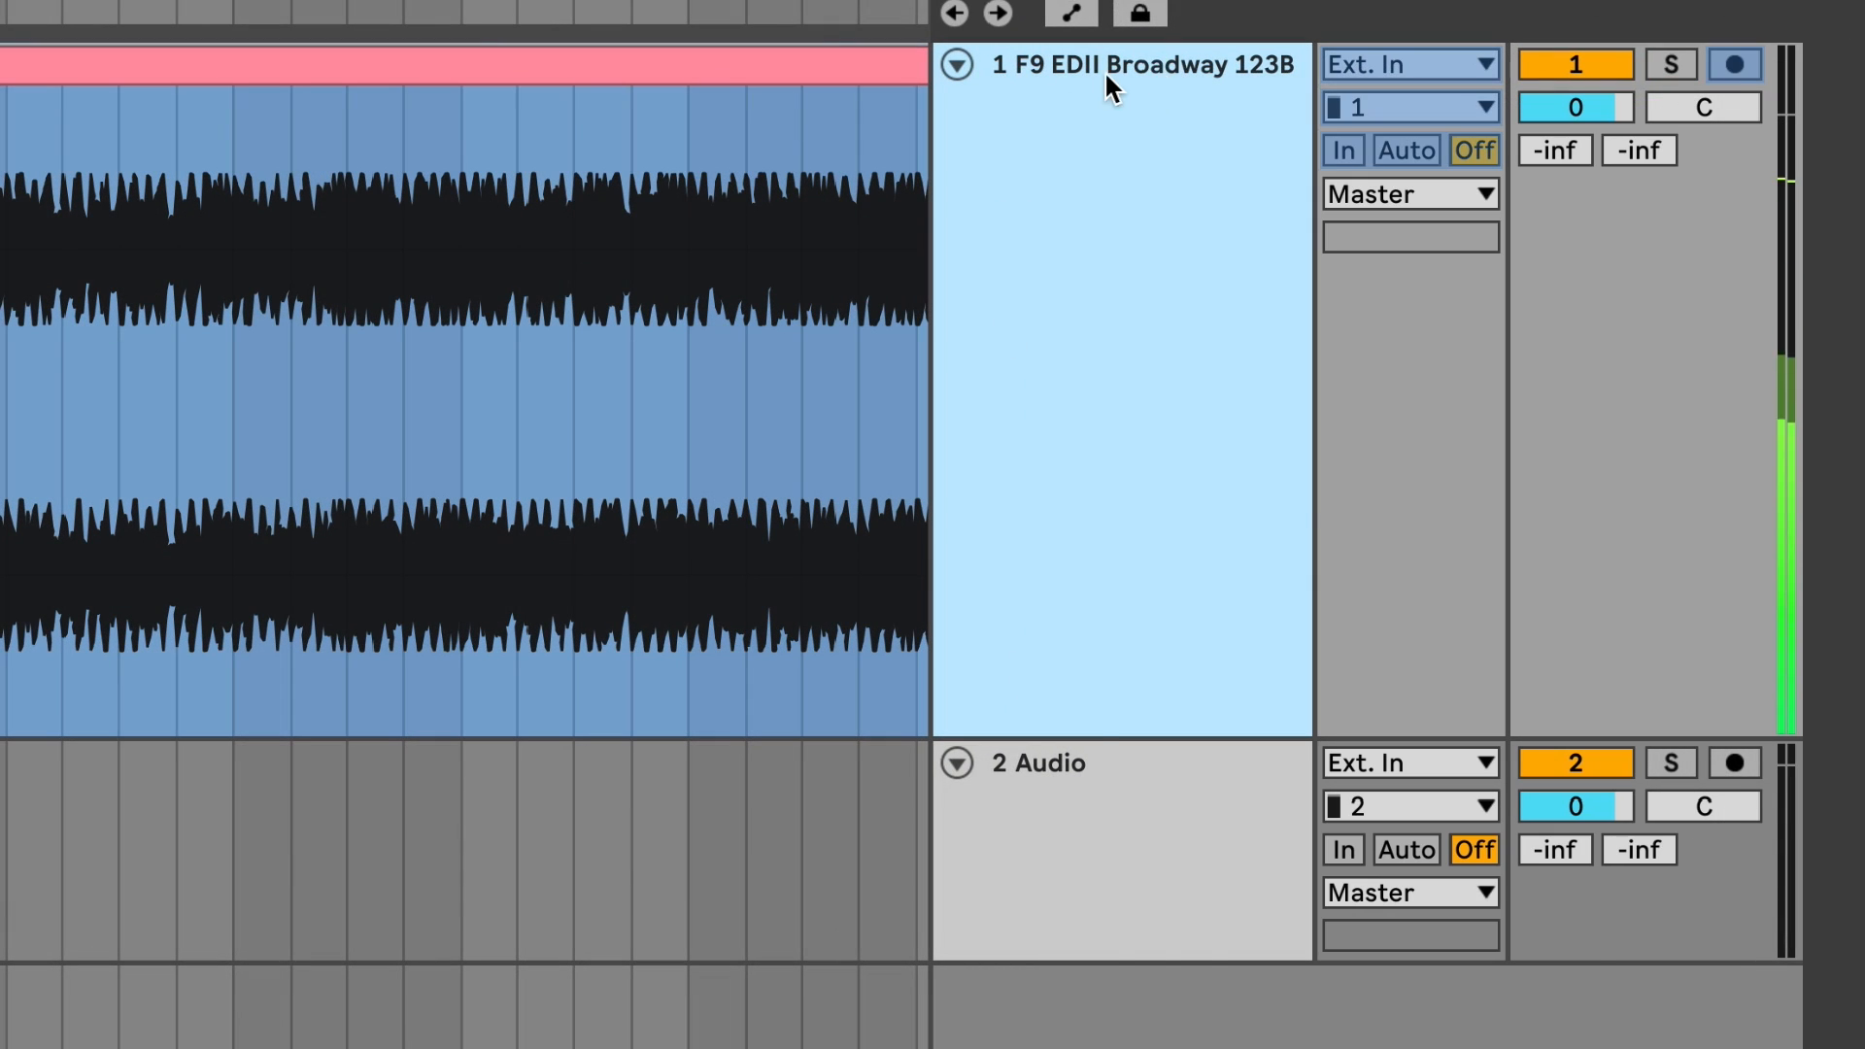
{"action": "right_click", "coordinate": [1128, 70]}
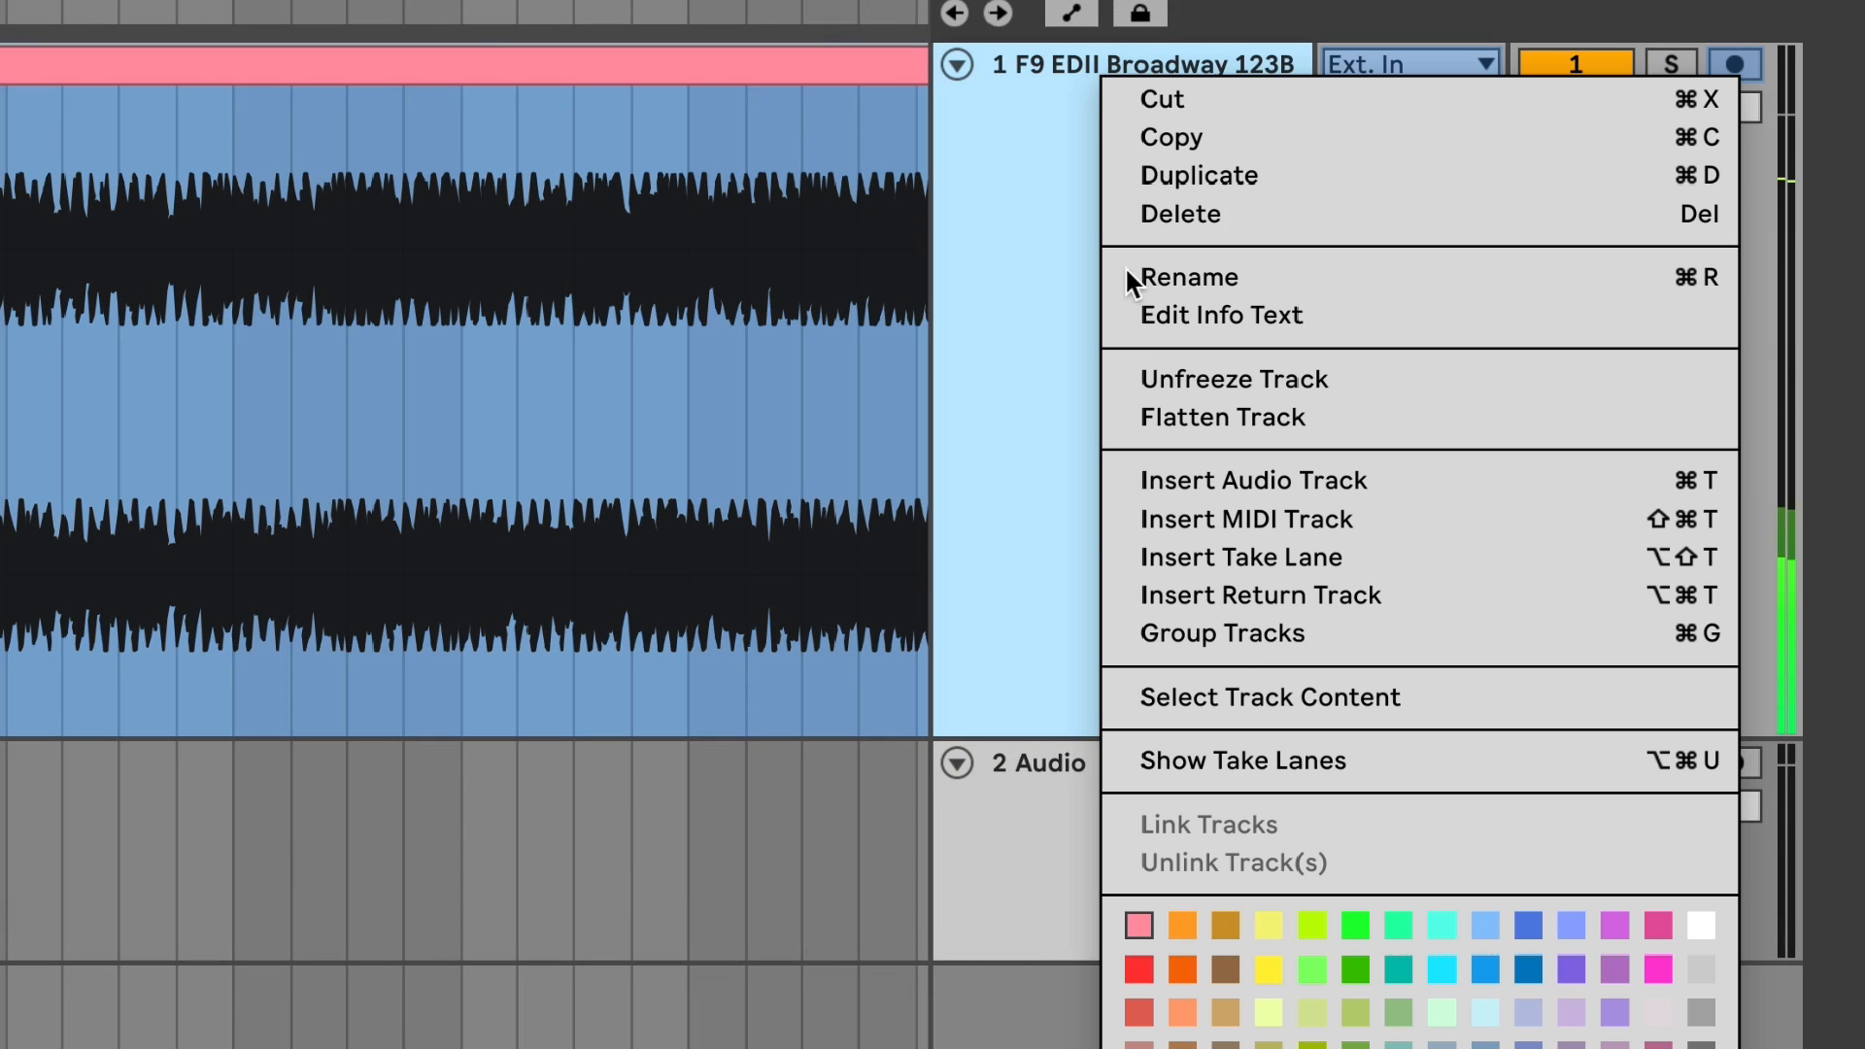
{"action": "left_click", "coordinate": [1197, 414]}
- Crop the flattened F9 EDII Broadway clip to a new audio file
{"action": "left_click", "coordinate": [1102, 39]}
{"action": "right_click", "coordinate": [1078, 44]}
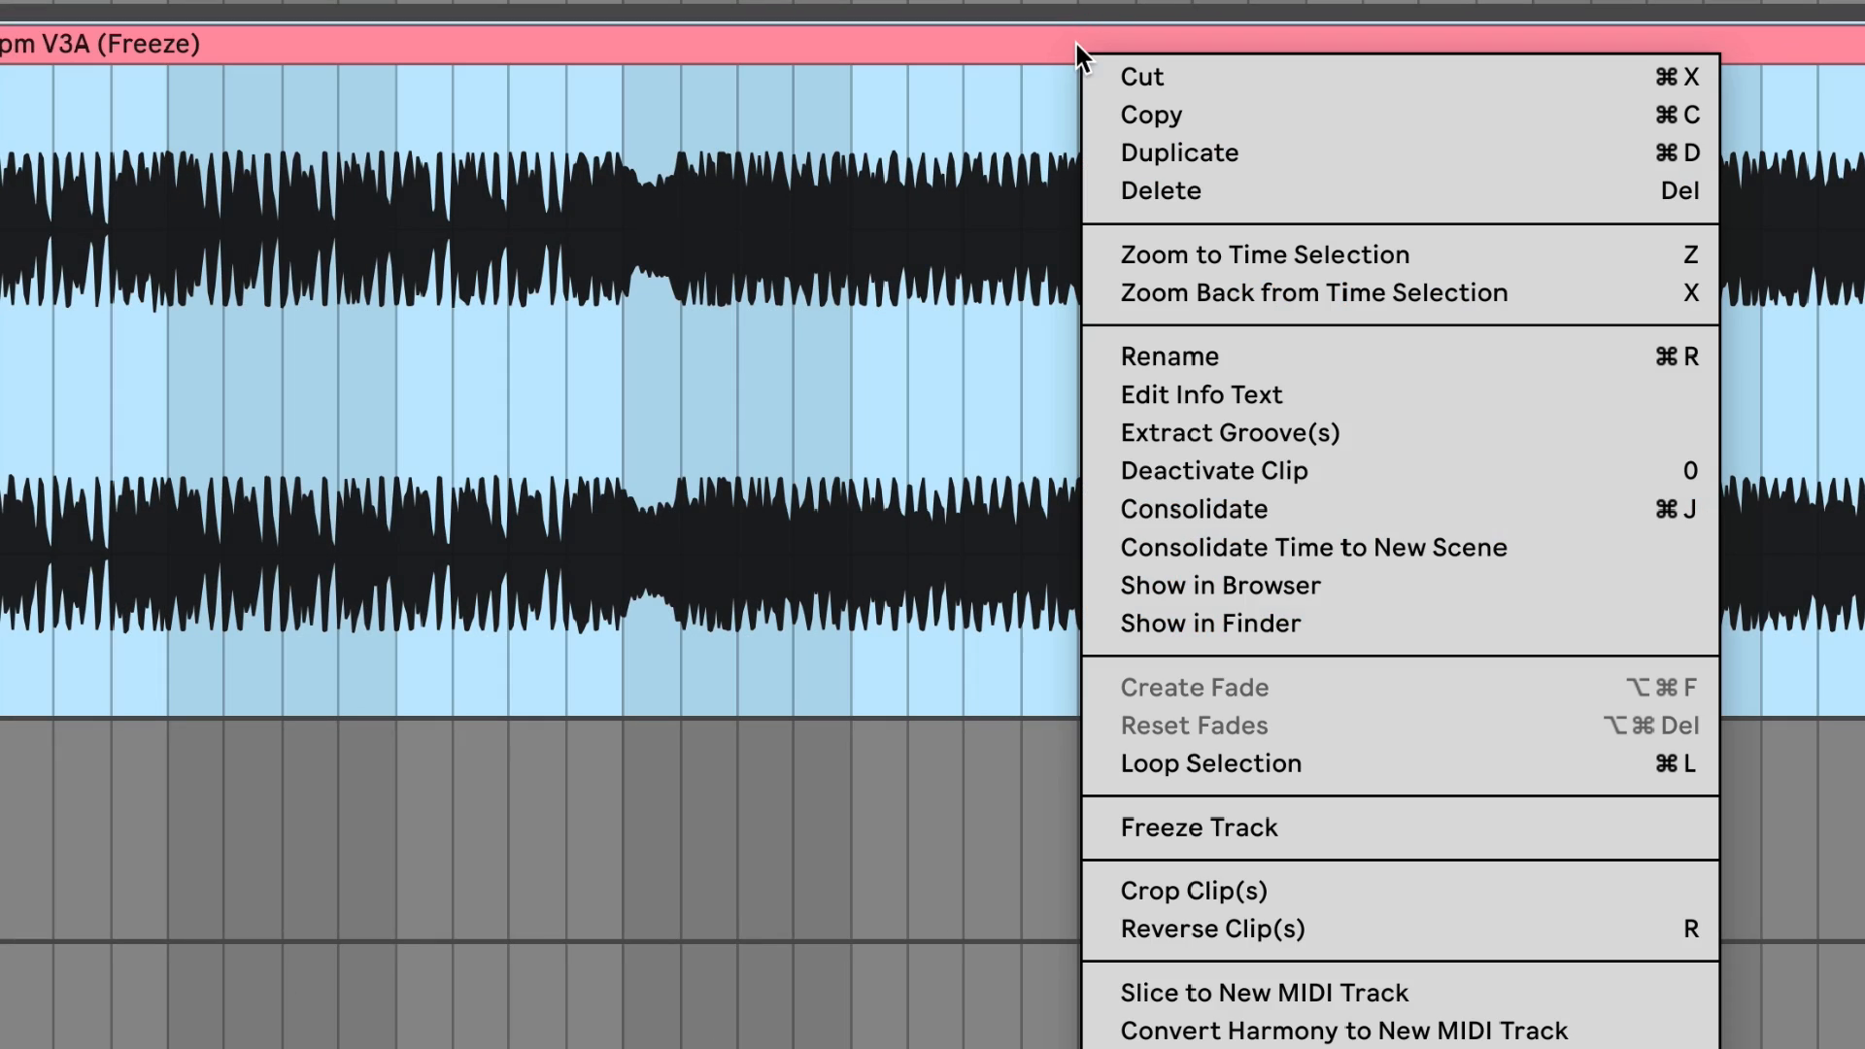
{"action": "left_click", "coordinate": [1173, 889]}
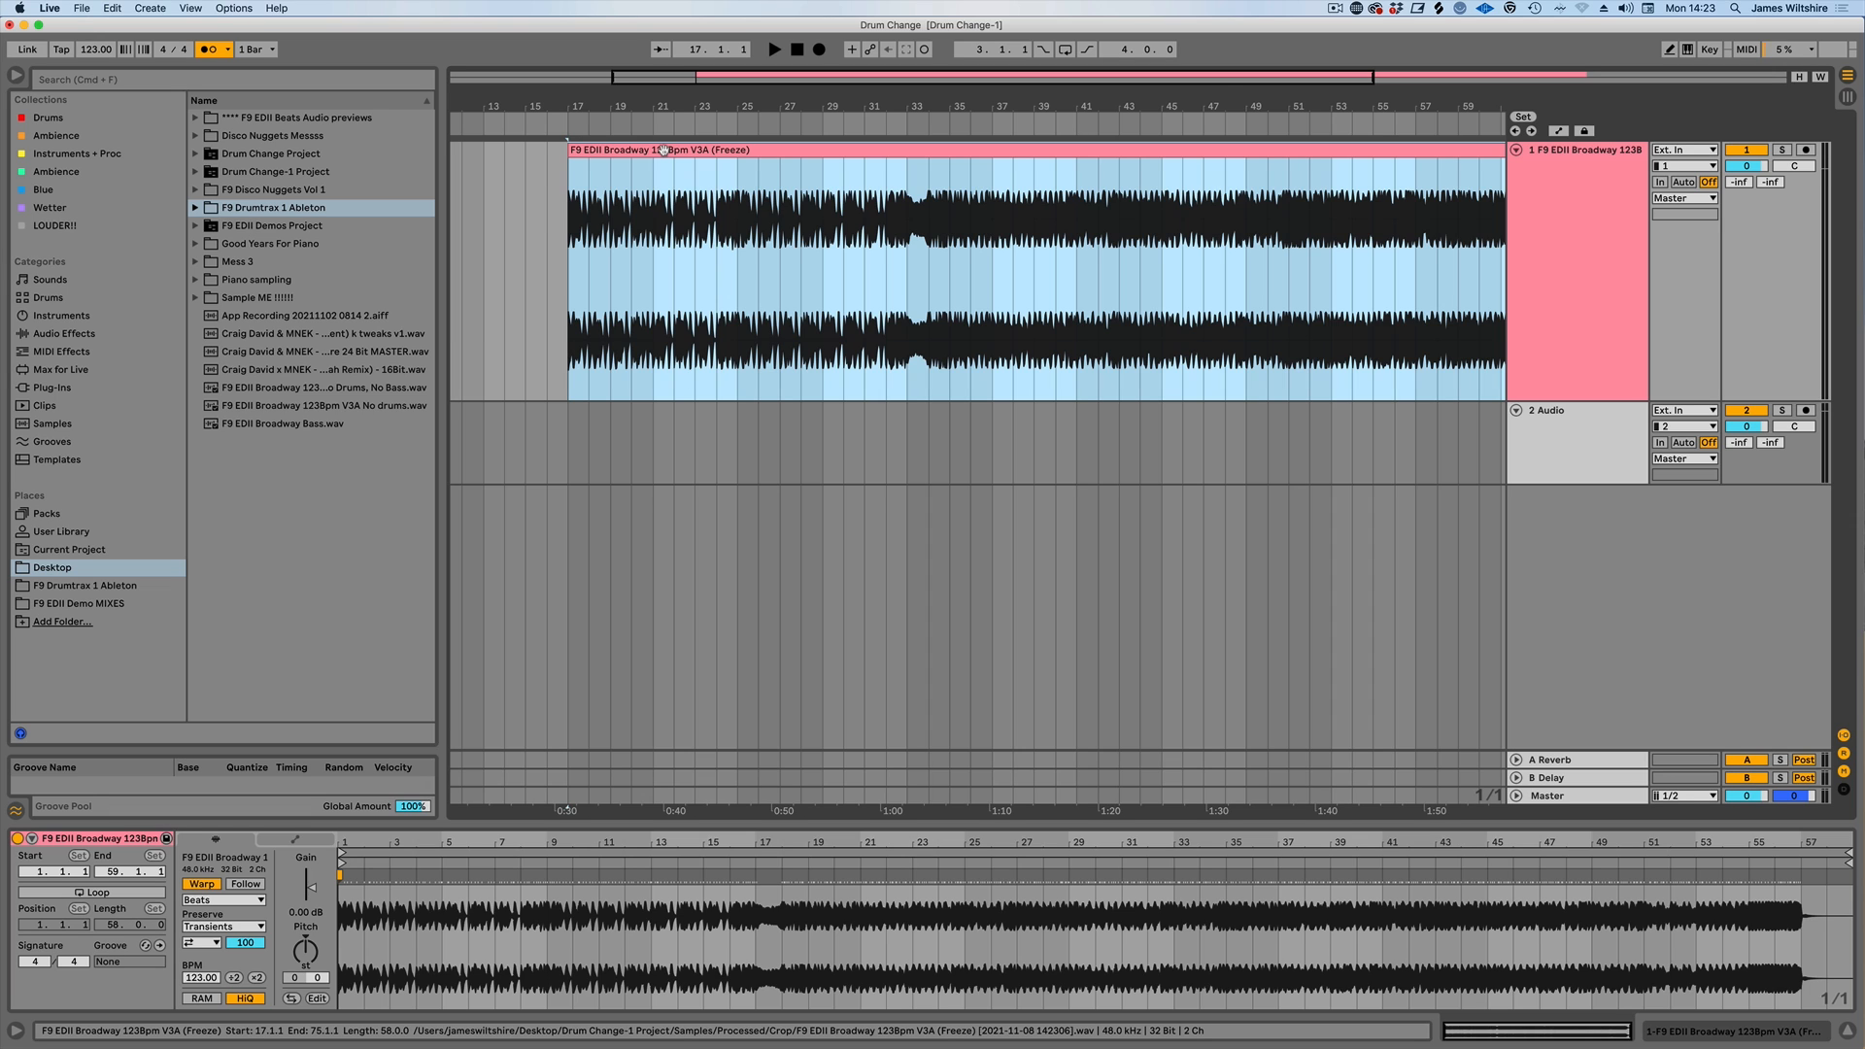
- Reveal the cropped clip's audio file in Finder and open it in iZotope RX 8 Audio Editor
{"action": "right_click", "coordinate": [664, 150]}
{"action": "left_click", "coordinate": [625, 152]}
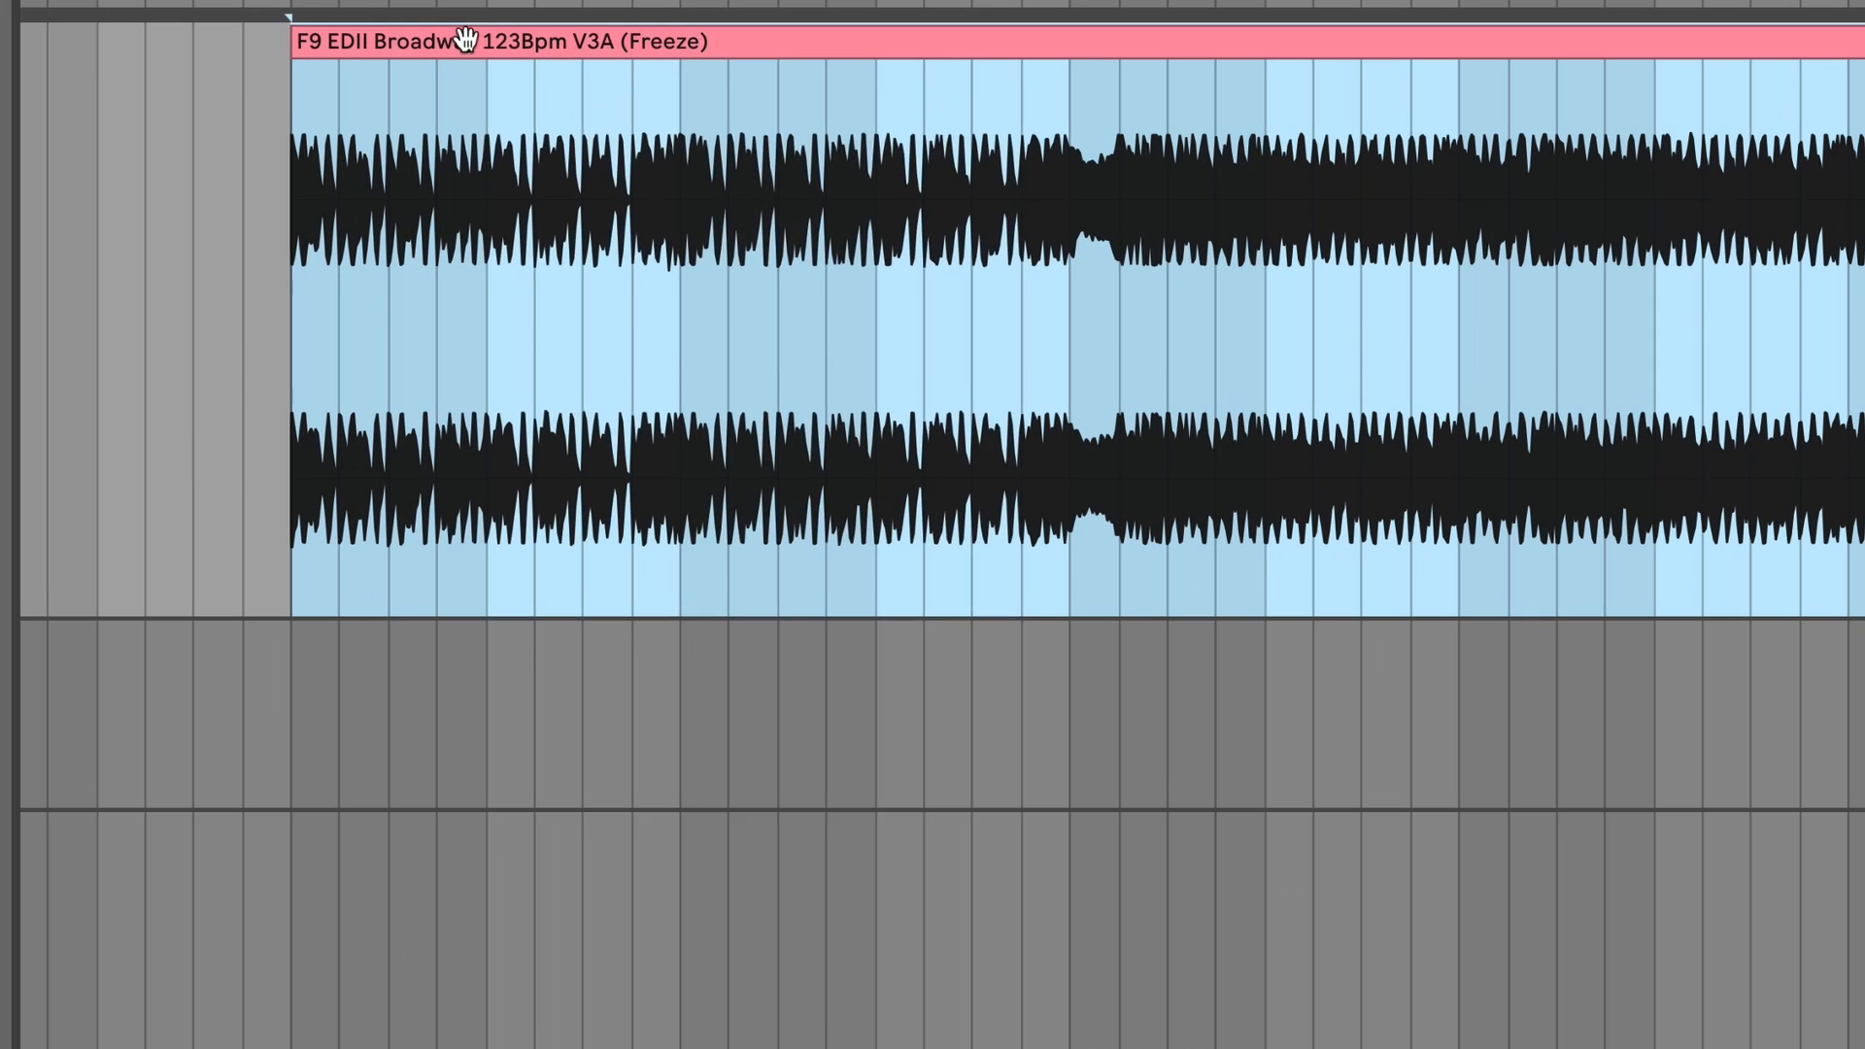
{"action": "right_click", "coordinate": [643, 148]}
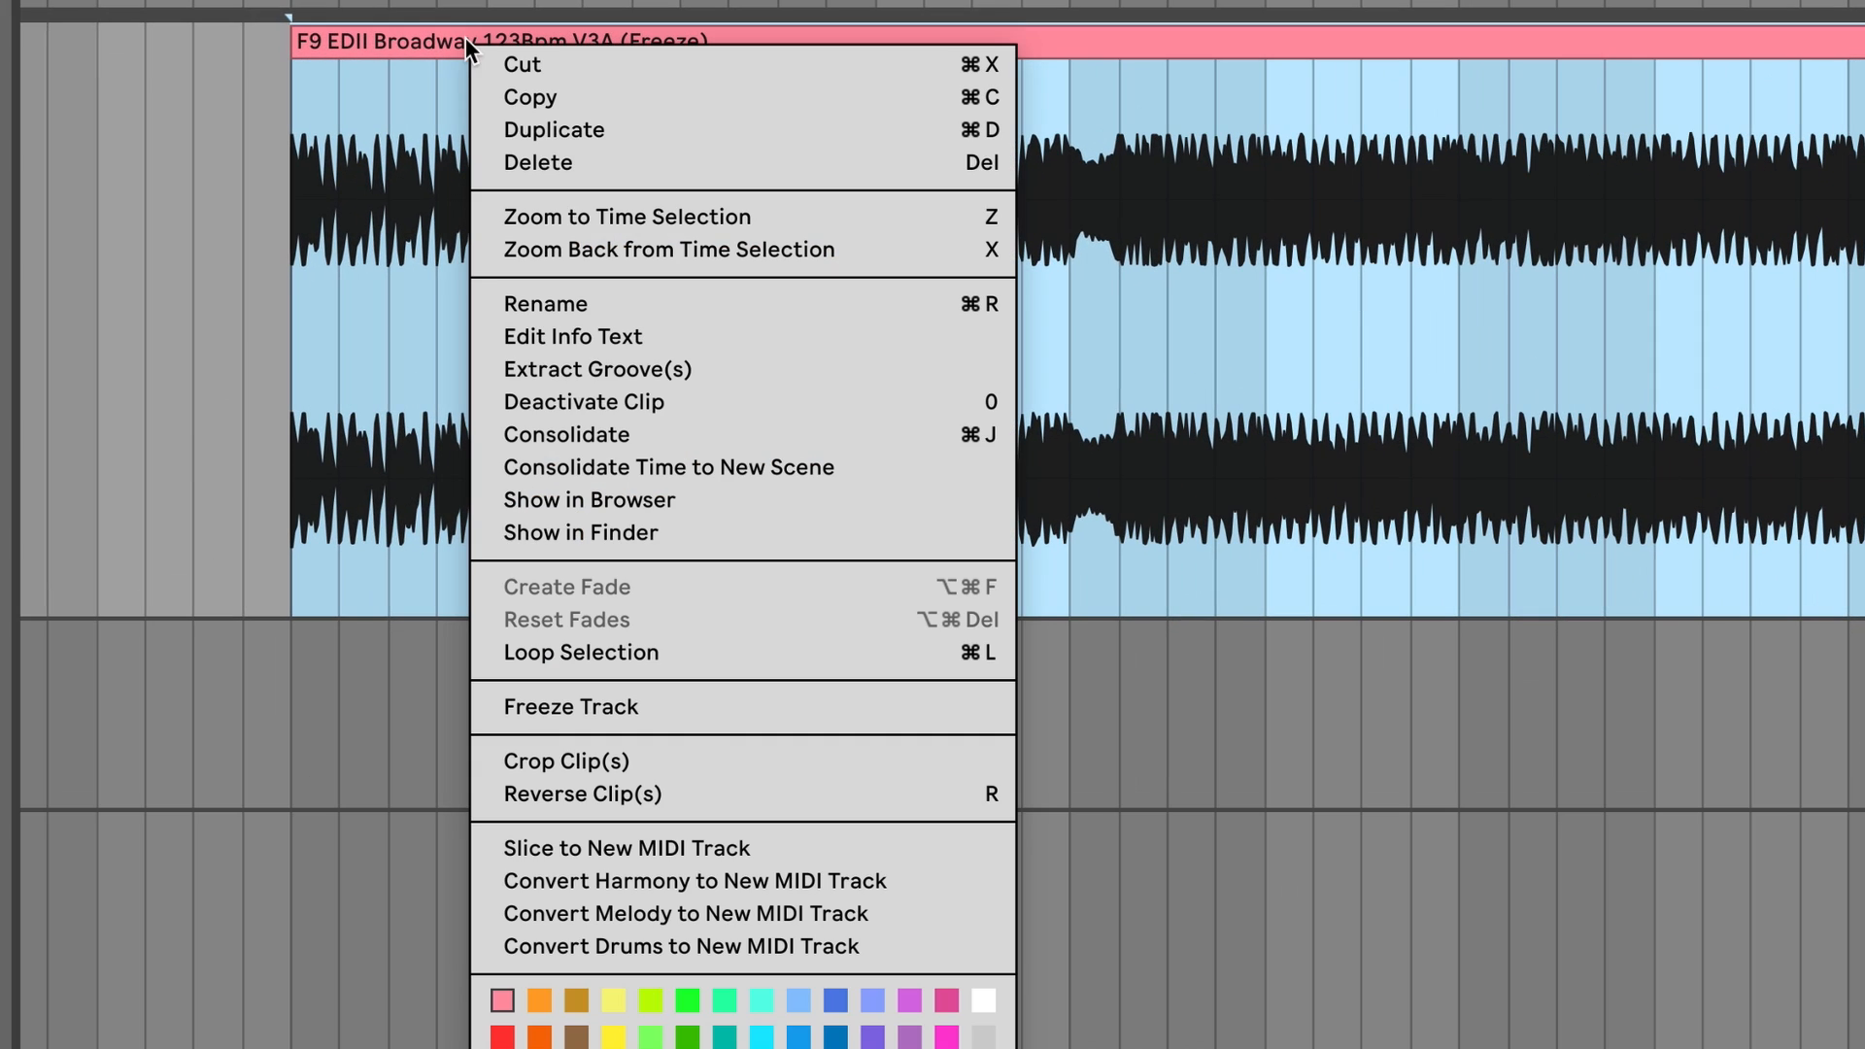
{"action": "left_click", "coordinate": [639, 532]}
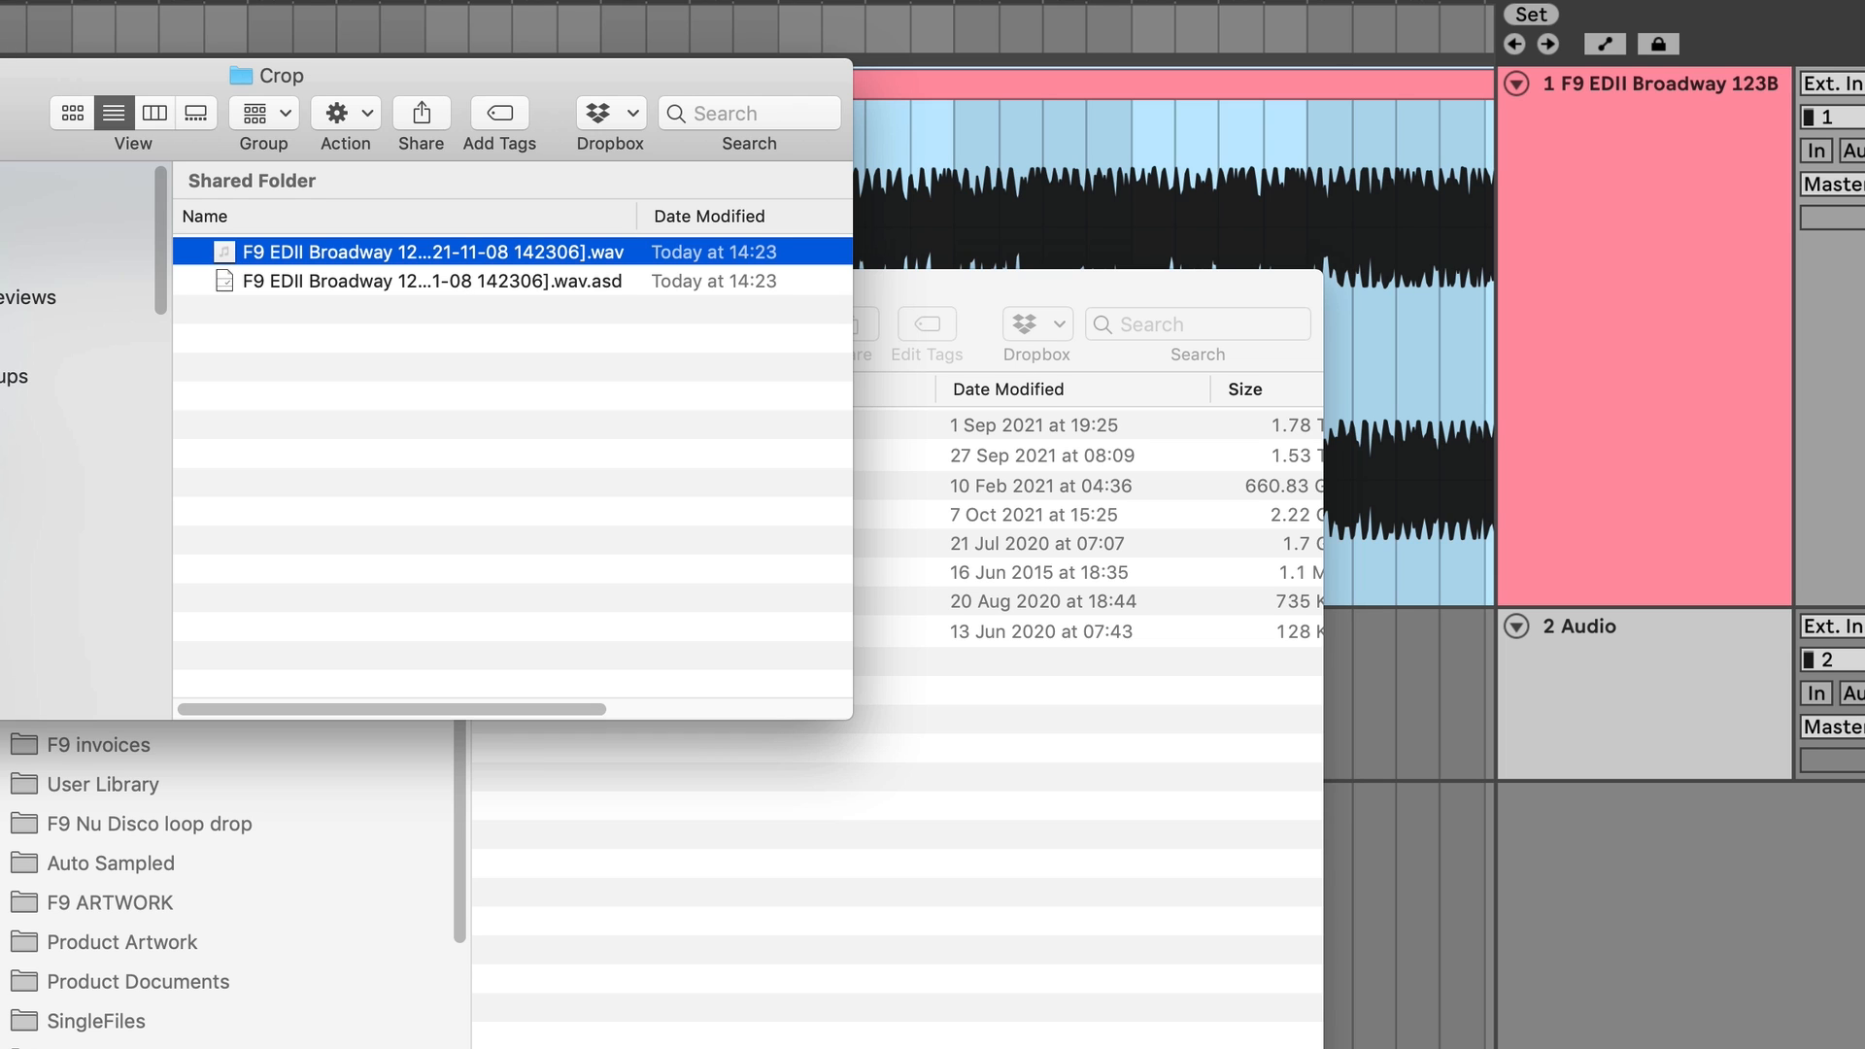
{"action": "right_click", "coordinate": [219, 249]}
{"action": "mouse_move", "coordinate": [319, 294]}
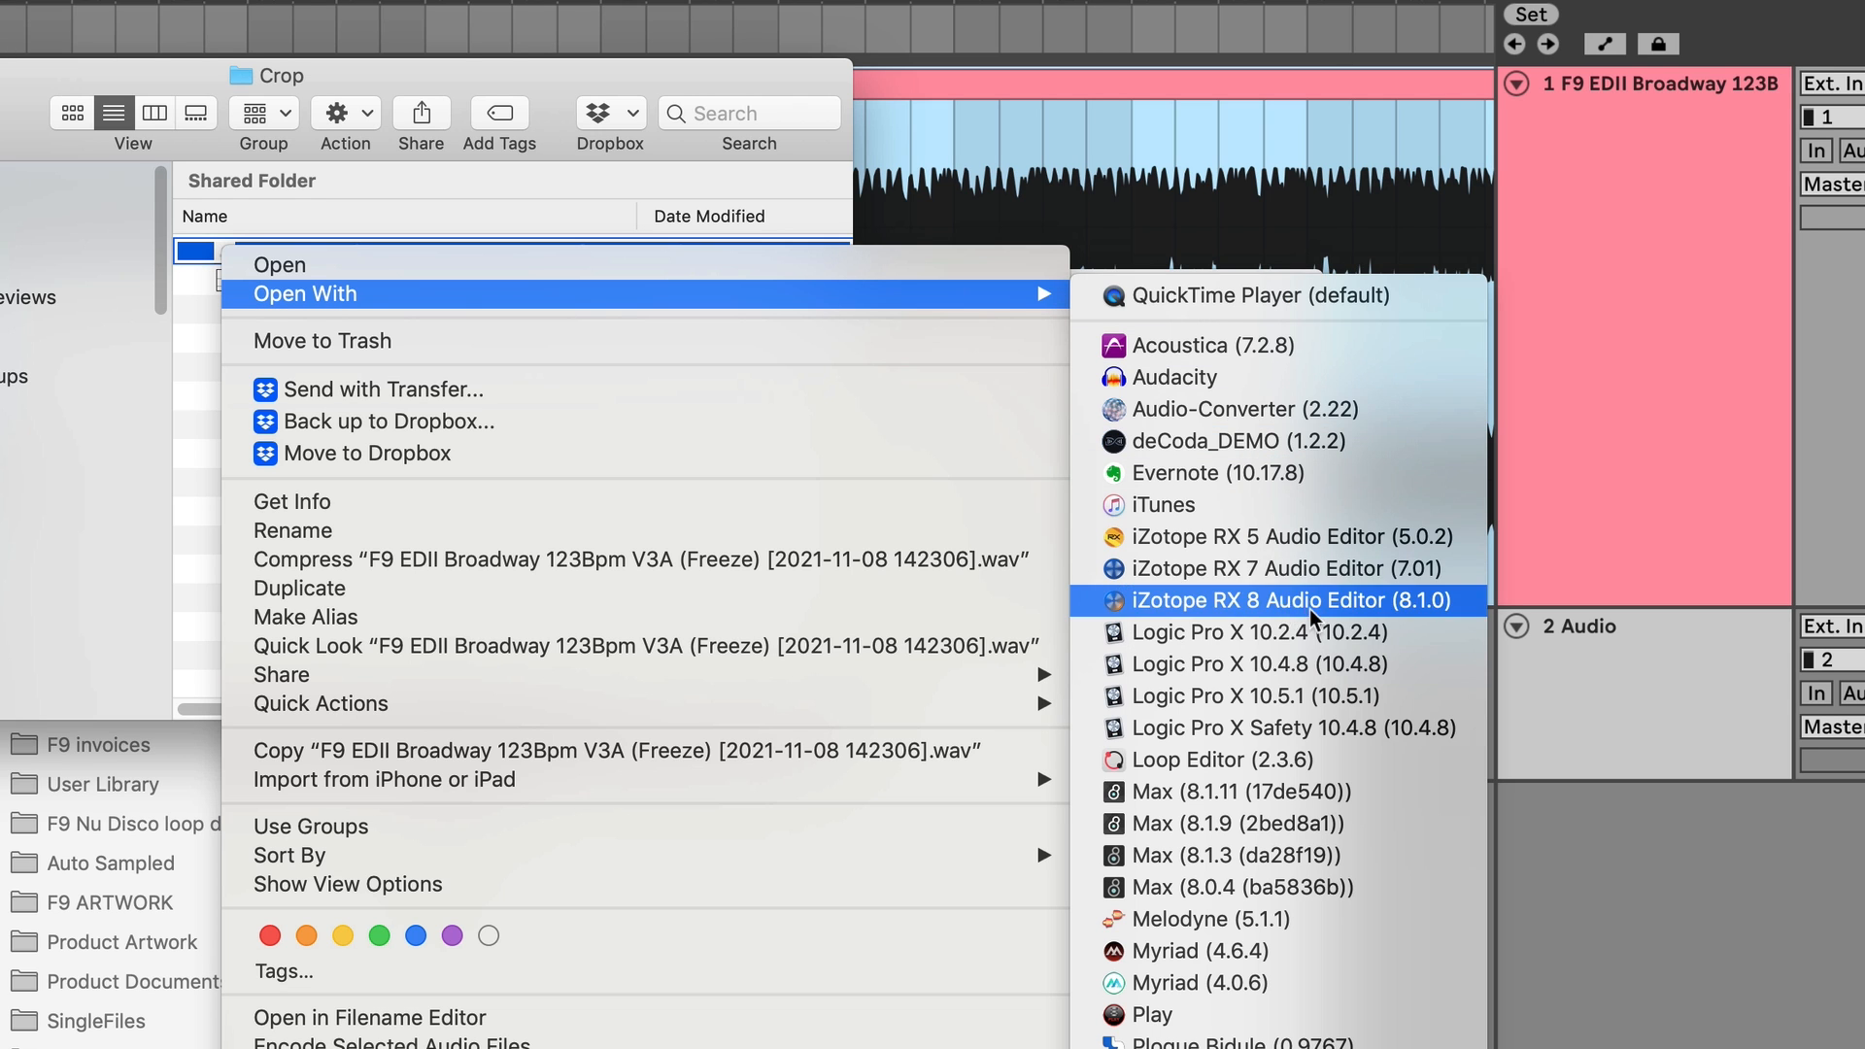
{"action": "left_click", "coordinate": [1337, 602]}
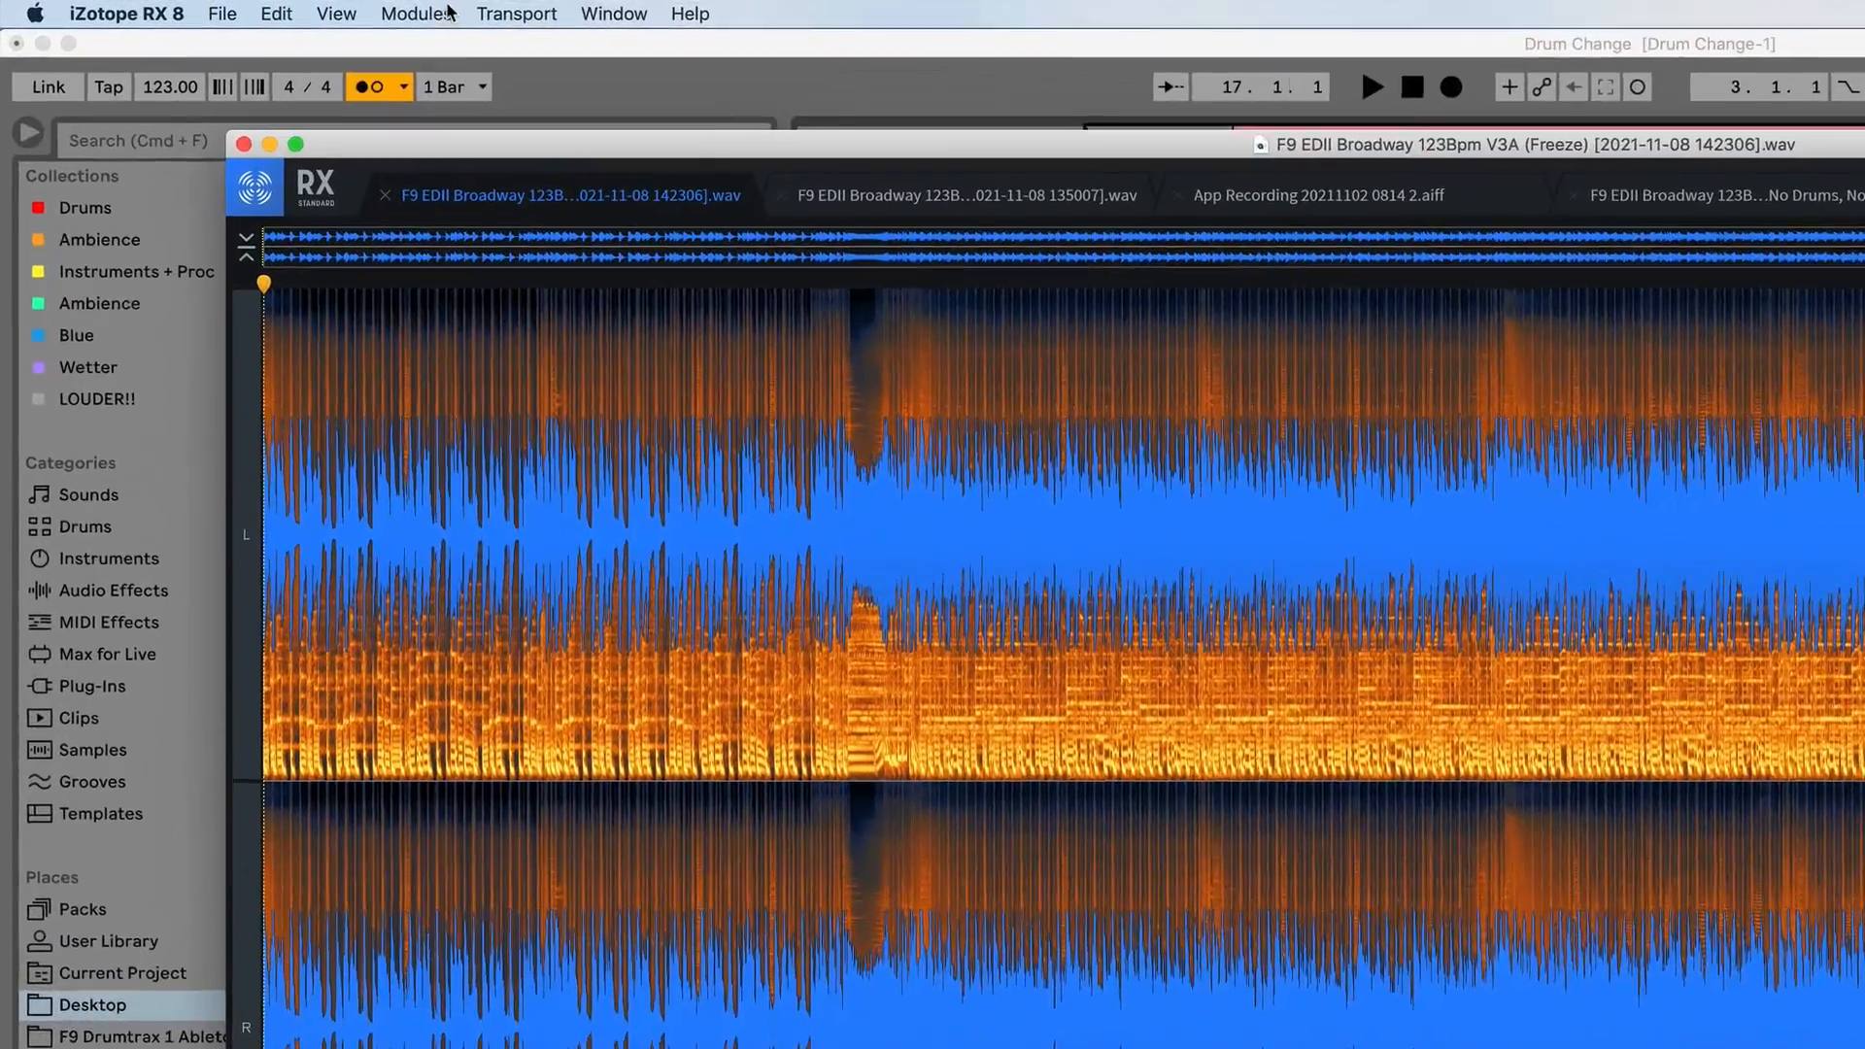
- Render a Music Rebalance of the file with the Percussion gain at -Inf
{"action": "left_click", "coordinate": [237, 8]}
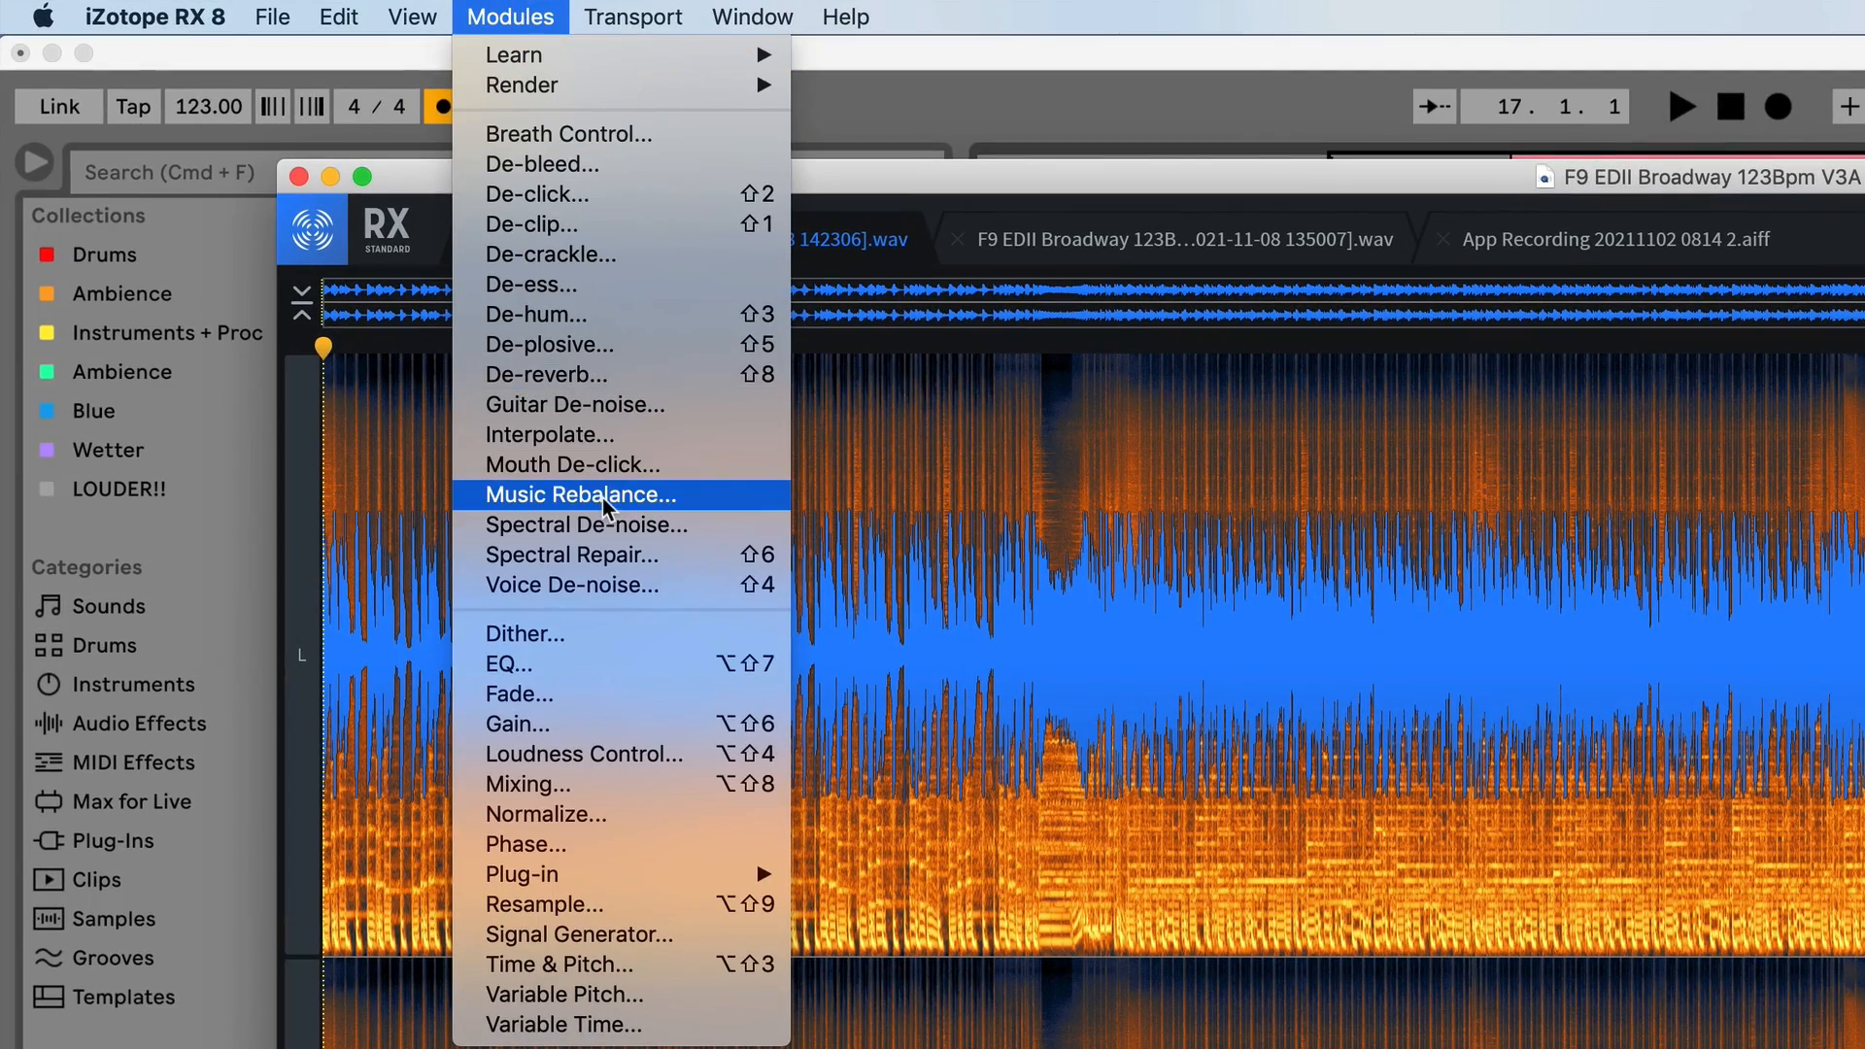
{"action": "left_click", "coordinate": [600, 495]}
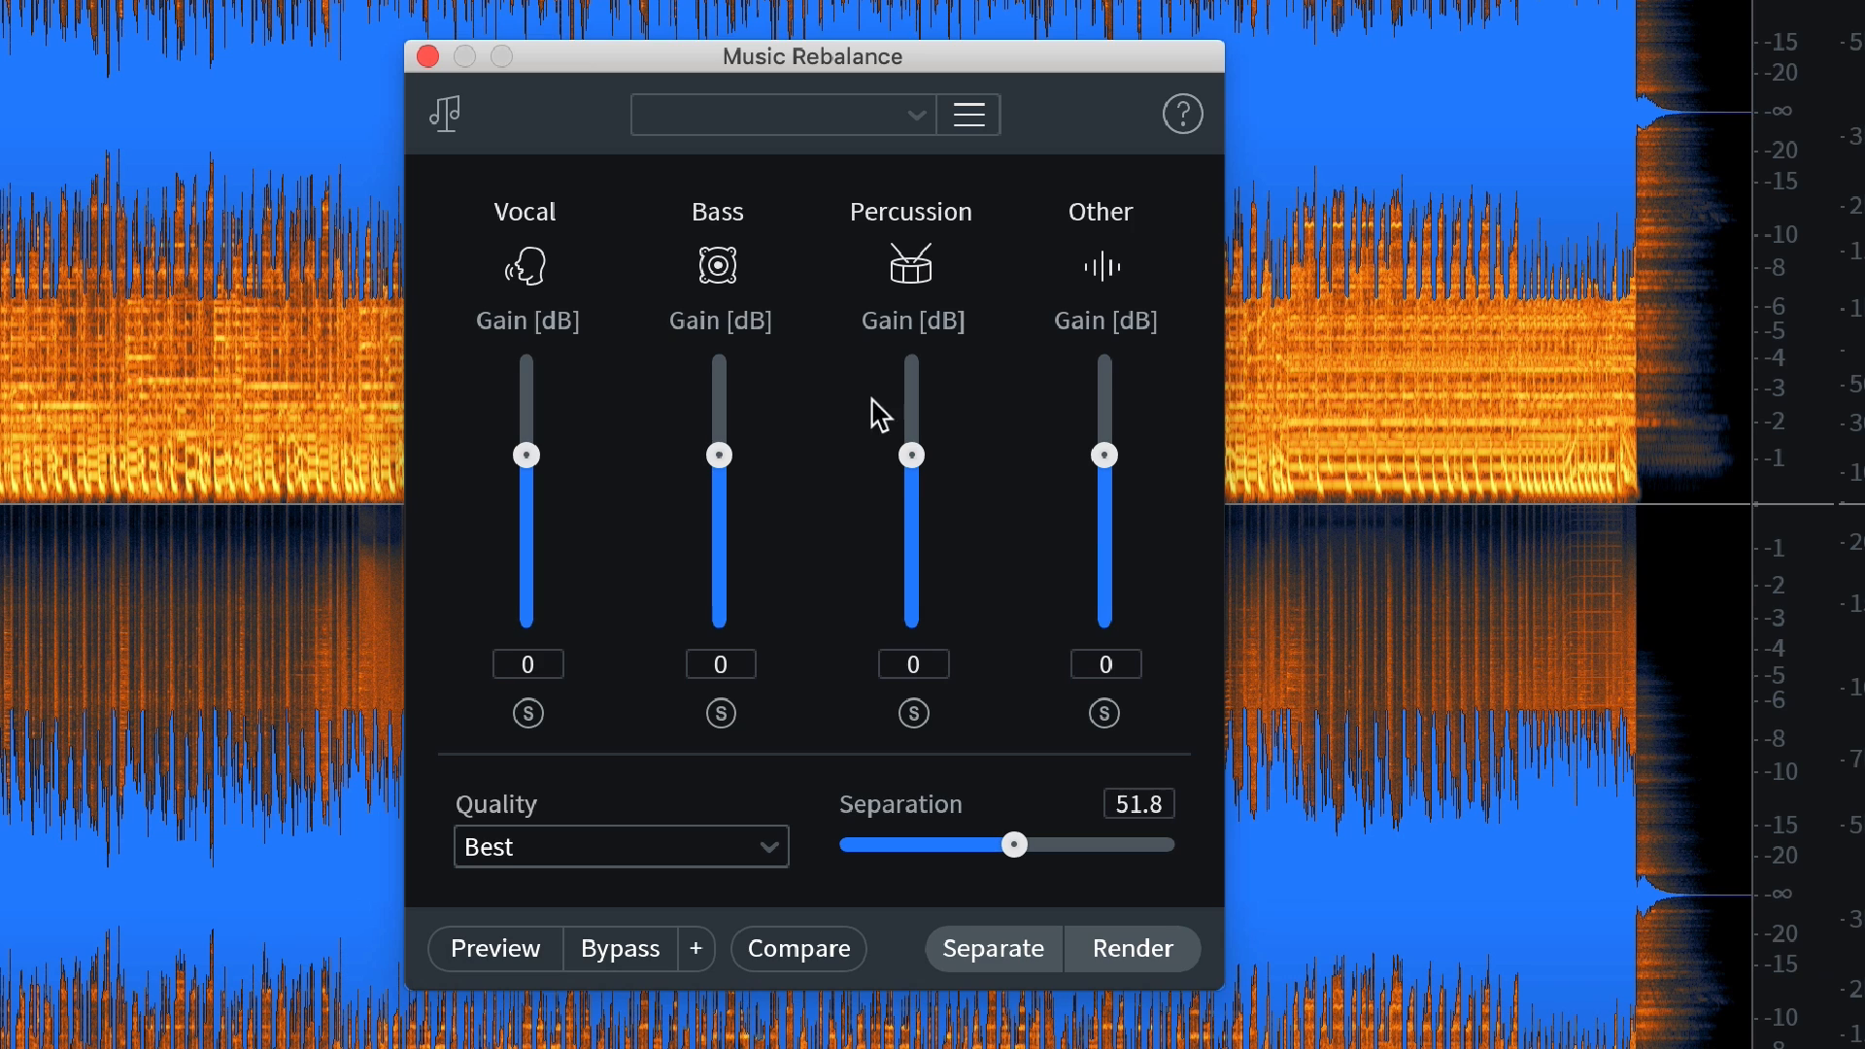
{"action": "left_click_drag", "start_coordinate": [910, 457], "coordinate": [949, 889]}
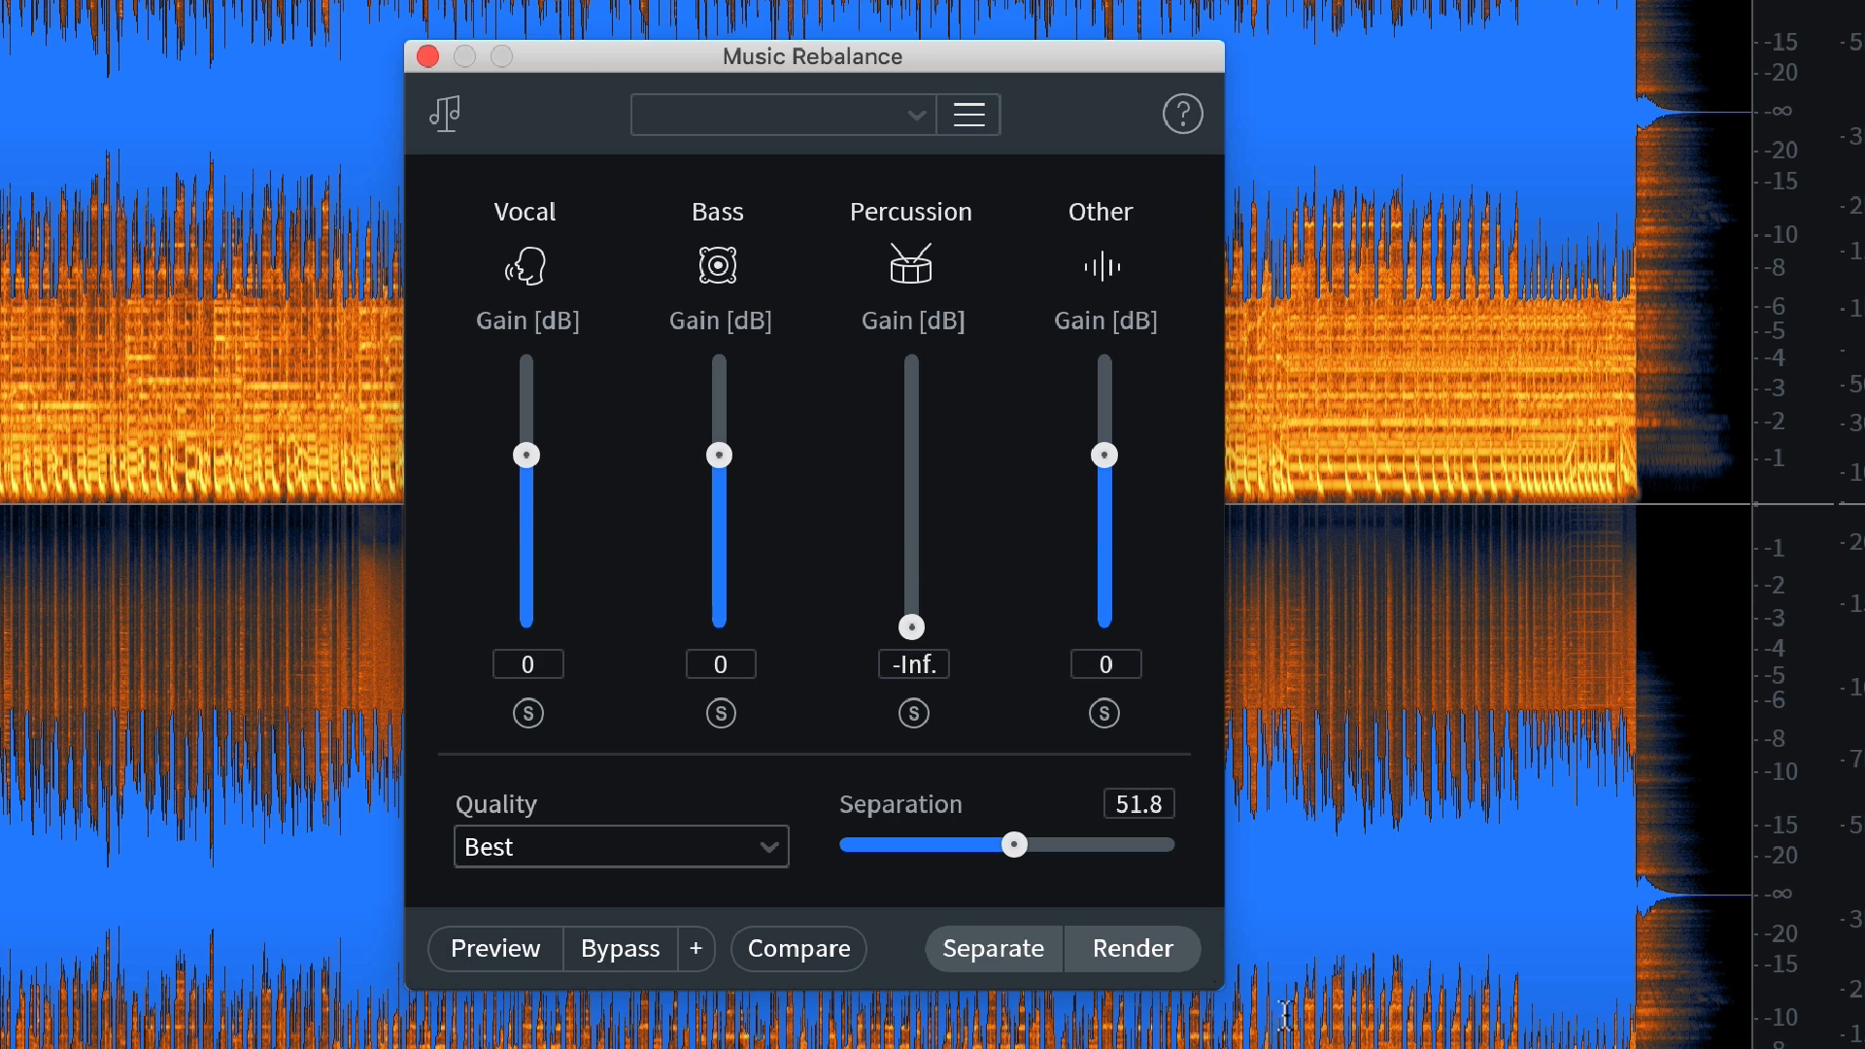
{"action": "left_click", "coordinate": [1127, 950]}
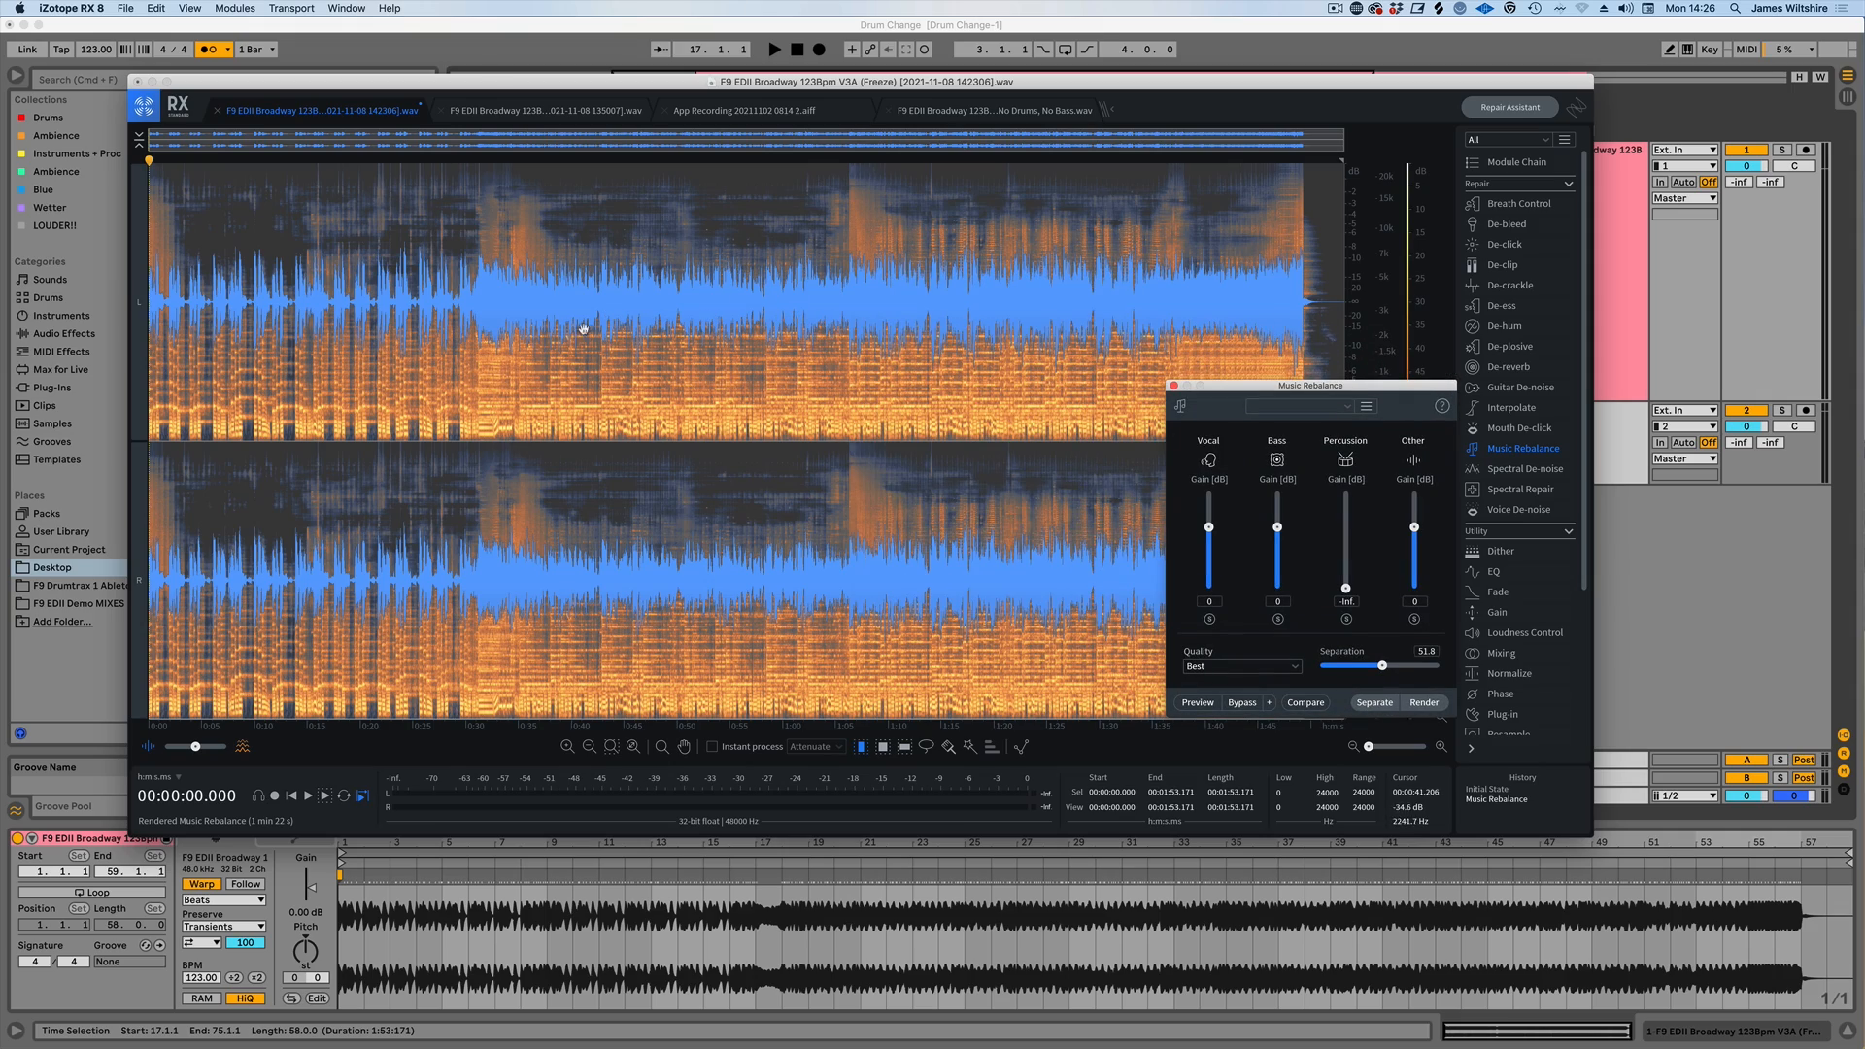
- Save the processed audio to the Desktop under the name F9 EDII Broadway NO Drums
{"action": "left_click", "coordinate": [125, 8]}
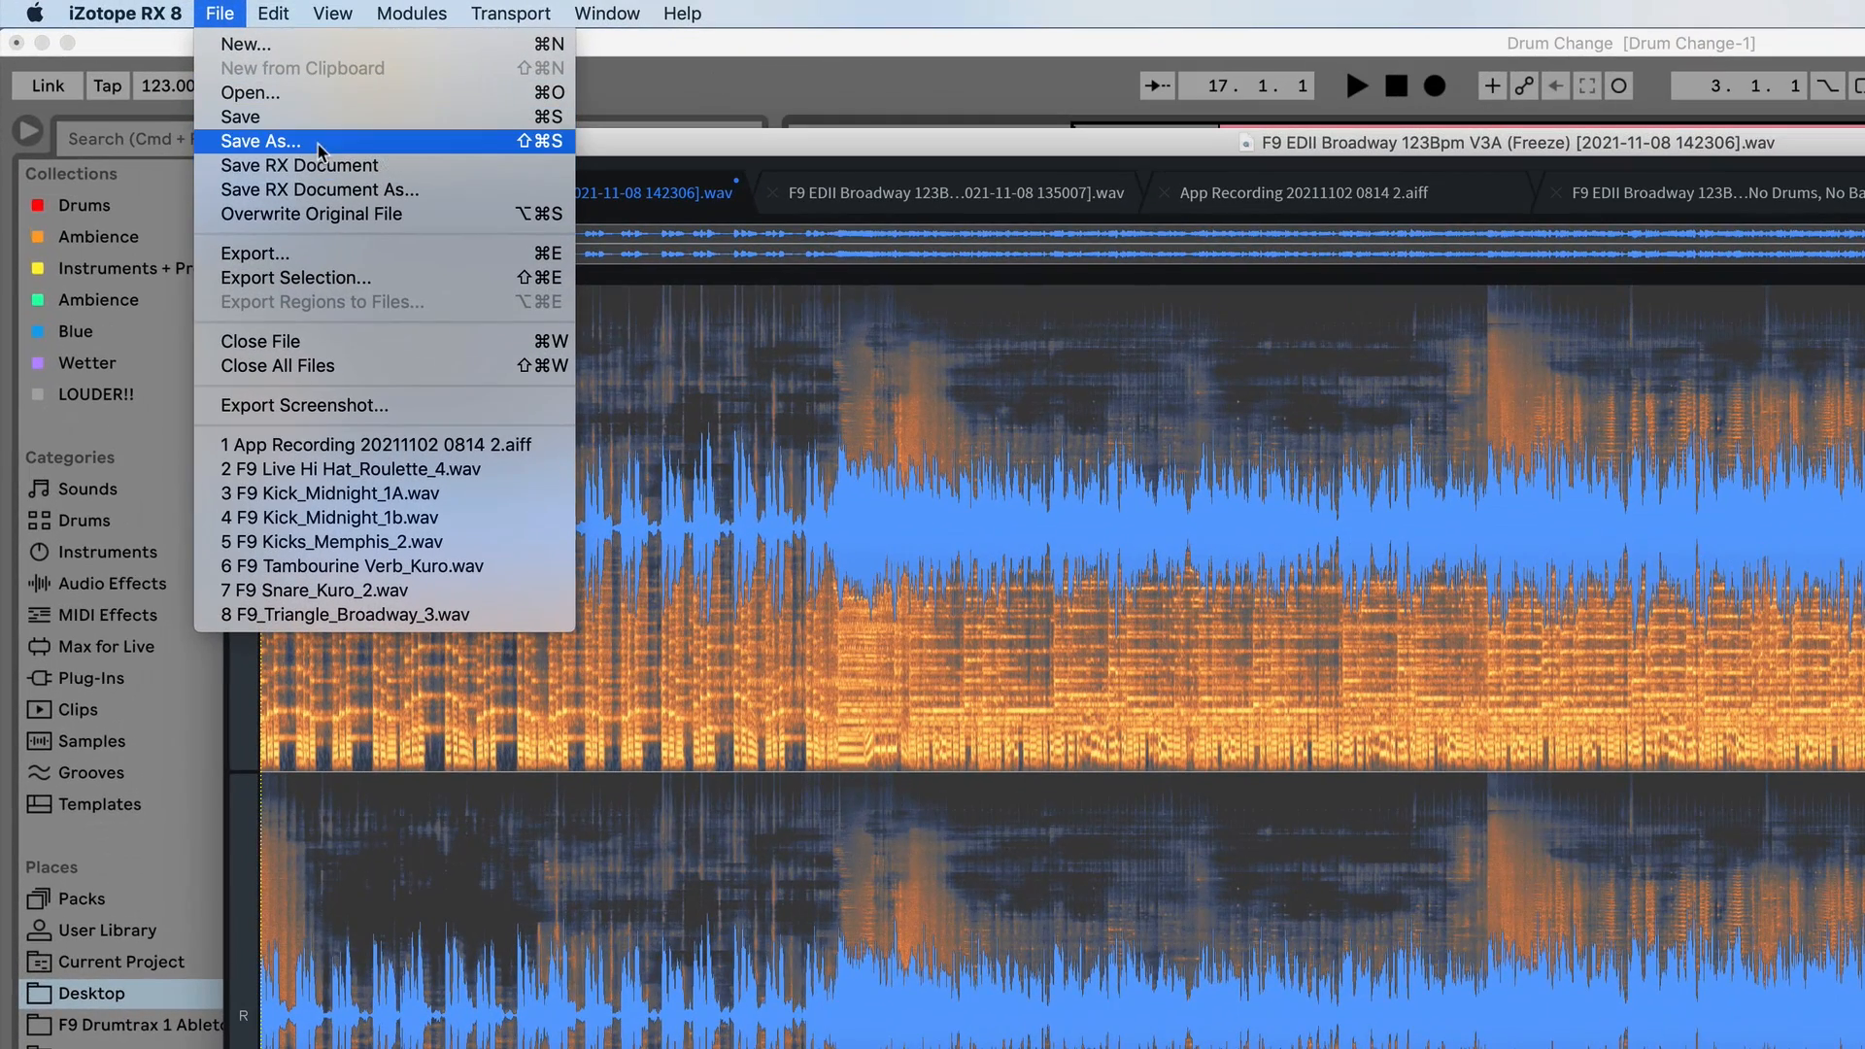
{"action": "left_click", "coordinate": [291, 140]}
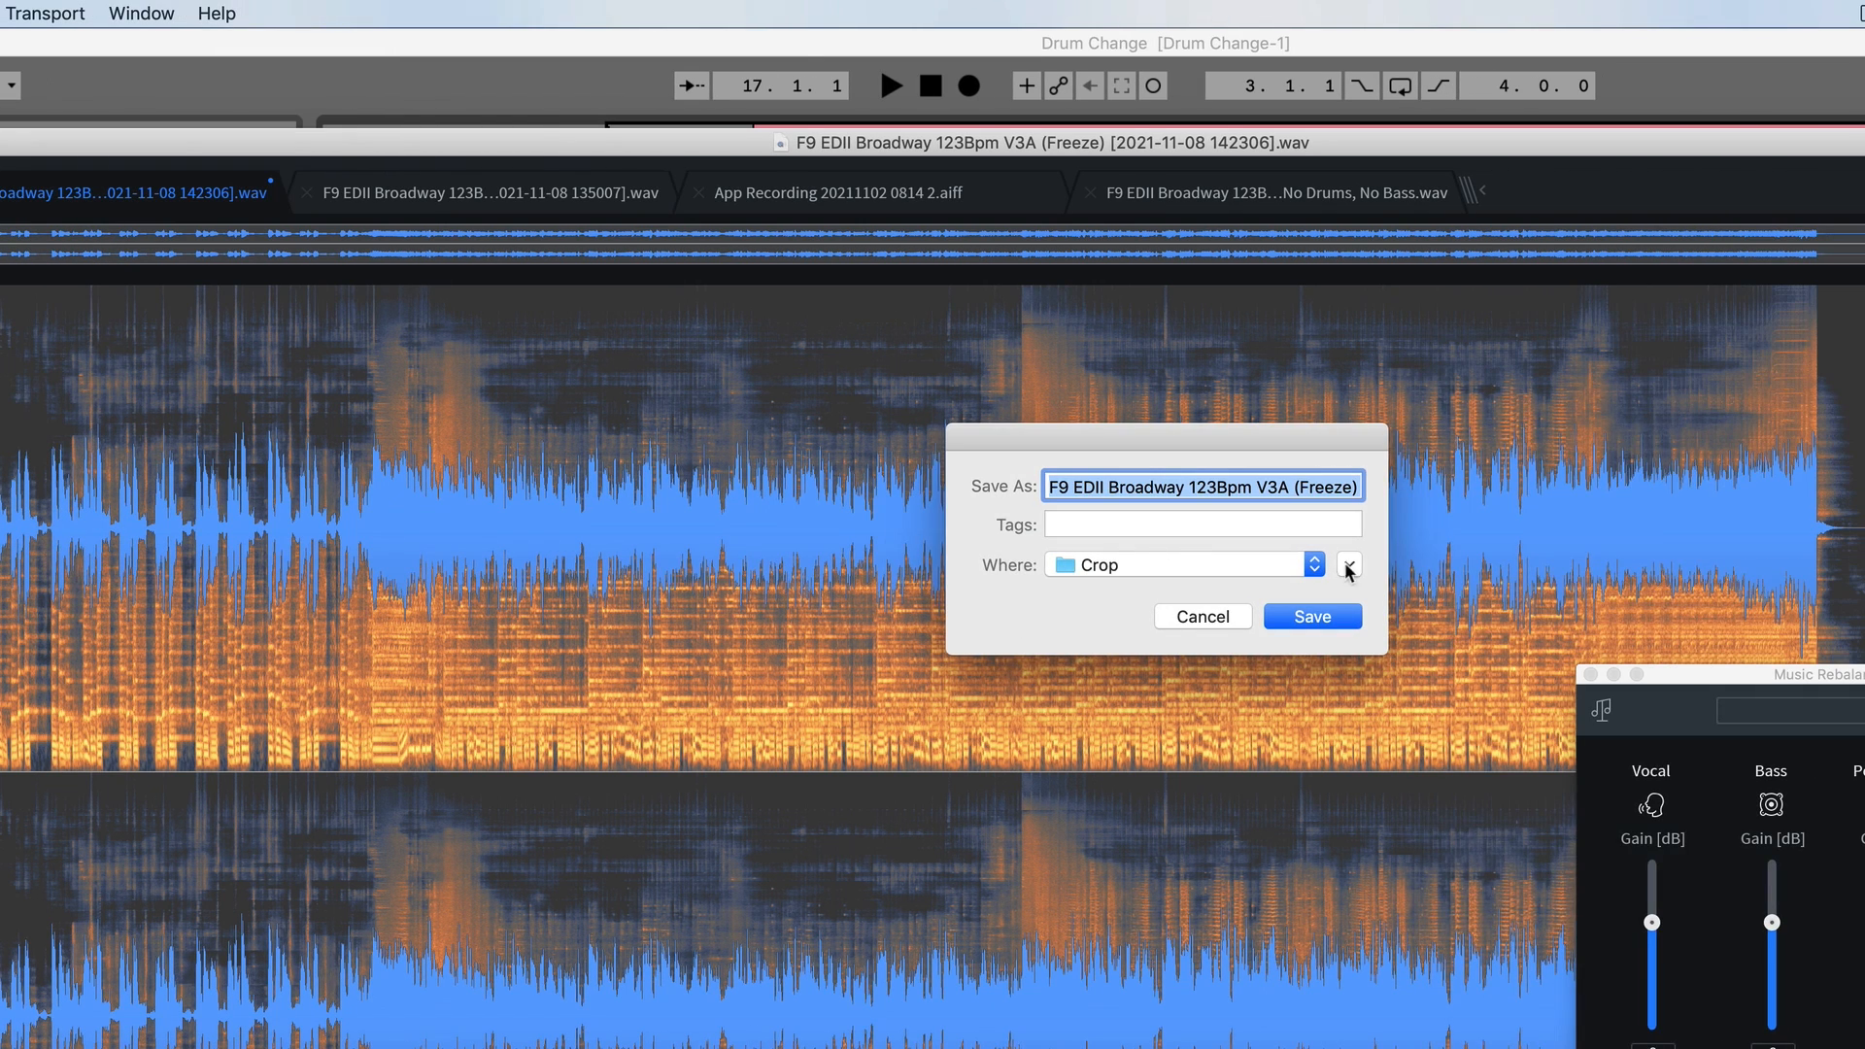
{"action": "left_click", "coordinate": [1780, 560]}
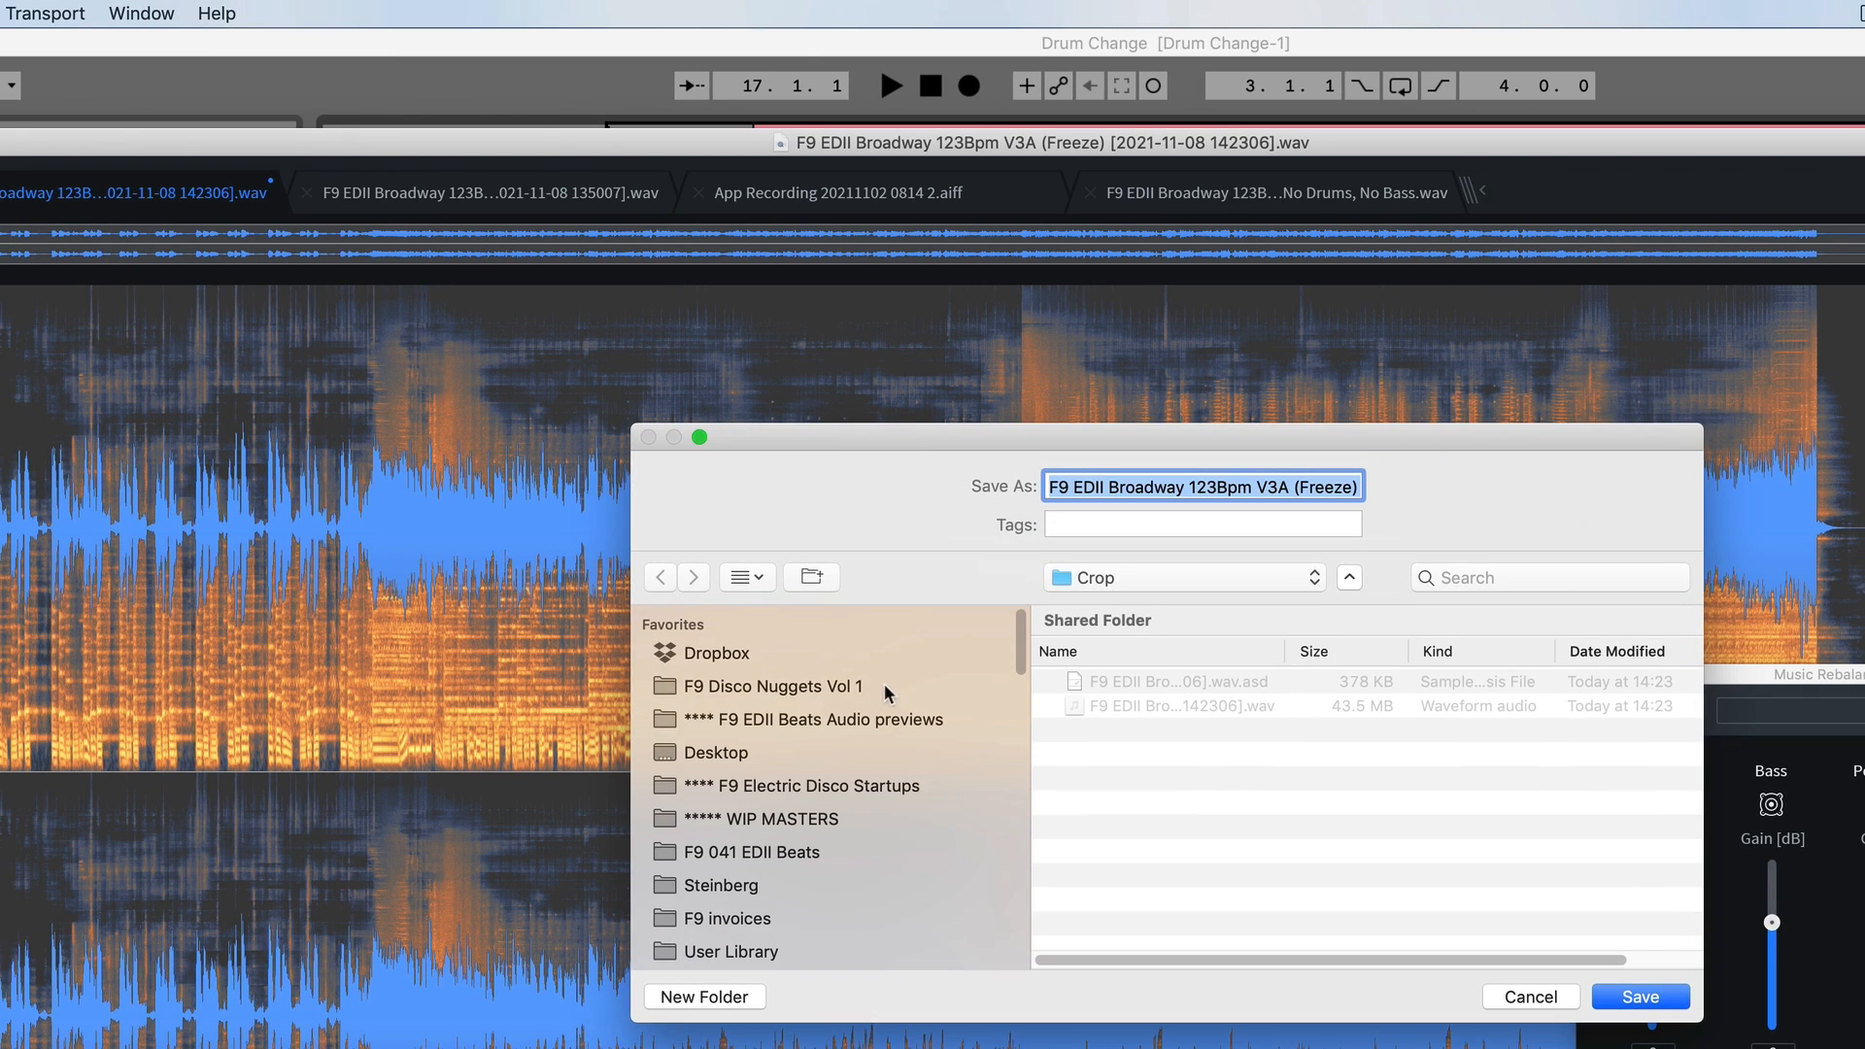
{"action": "left_click", "coordinate": [706, 762]}
{"action": "left_click", "coordinate": [1218, 487]}
{"action": "left_click_drag", "start_coordinate": [1187, 484], "coordinate": [1812, 482]}
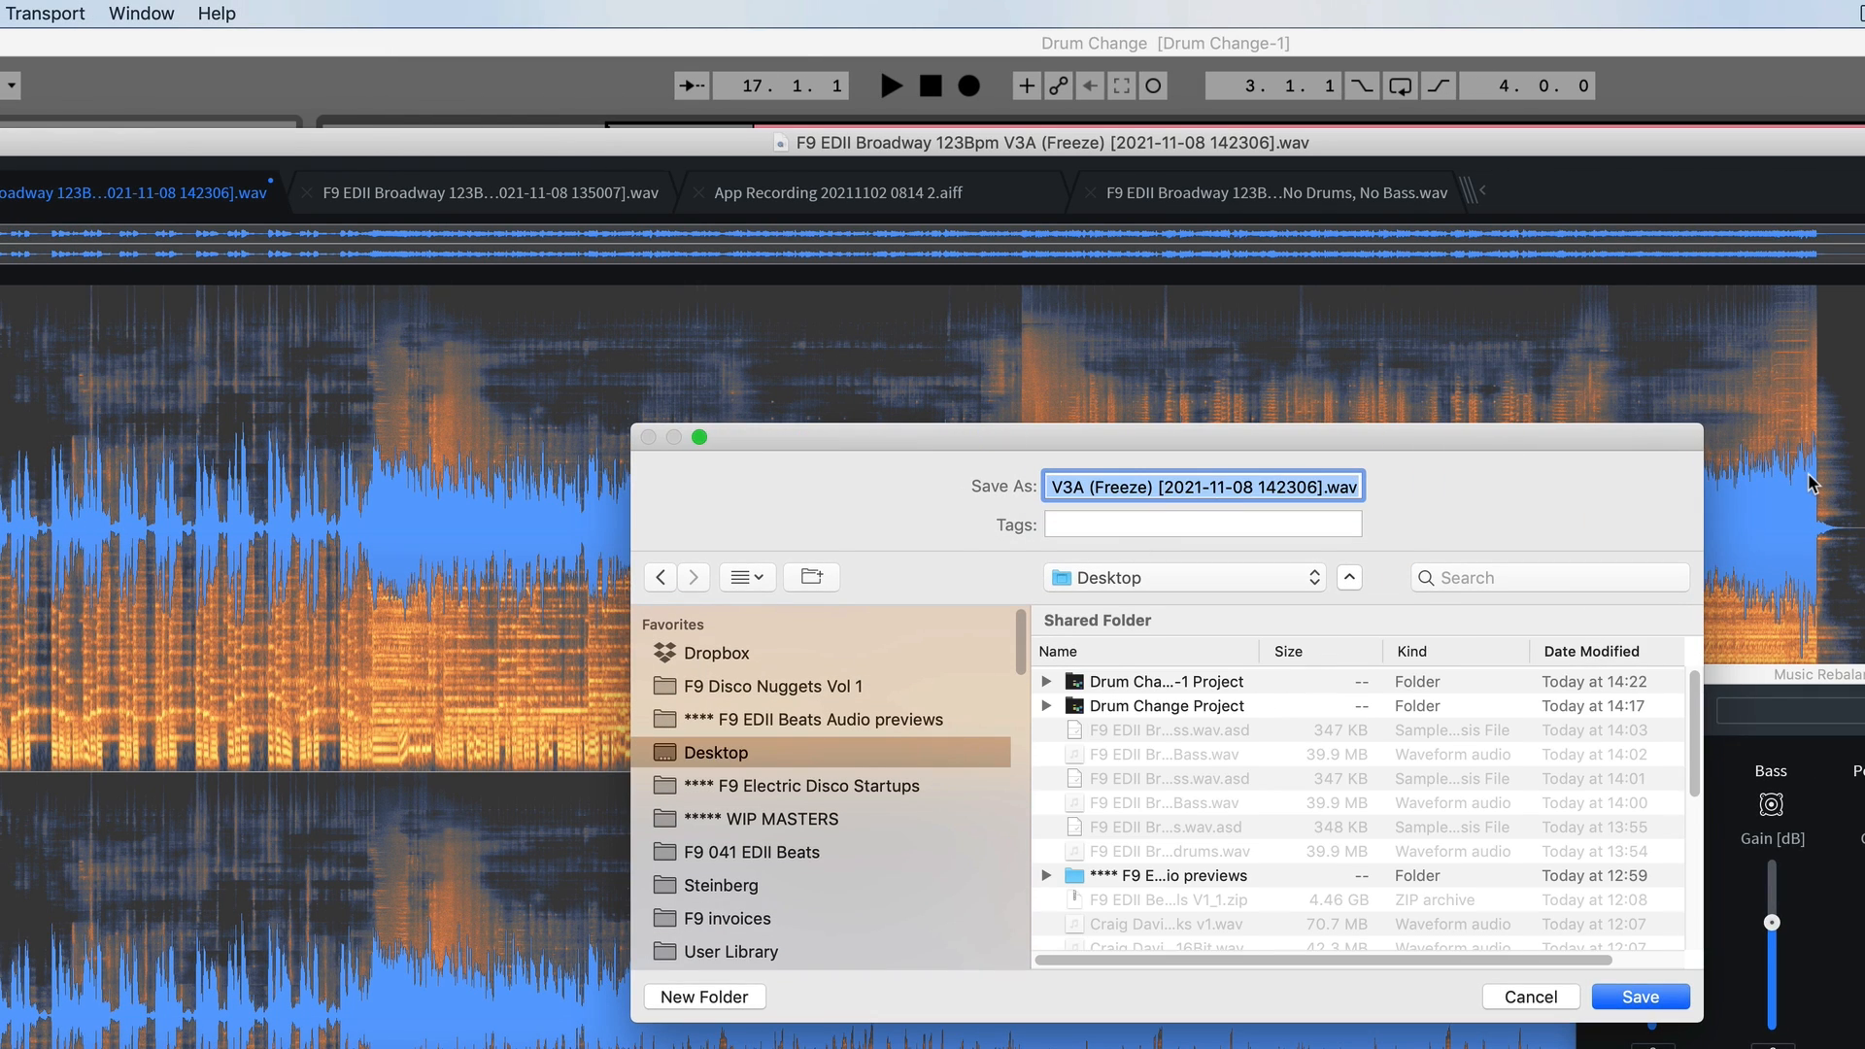
{"action": "type", "text": "NO Drums"}
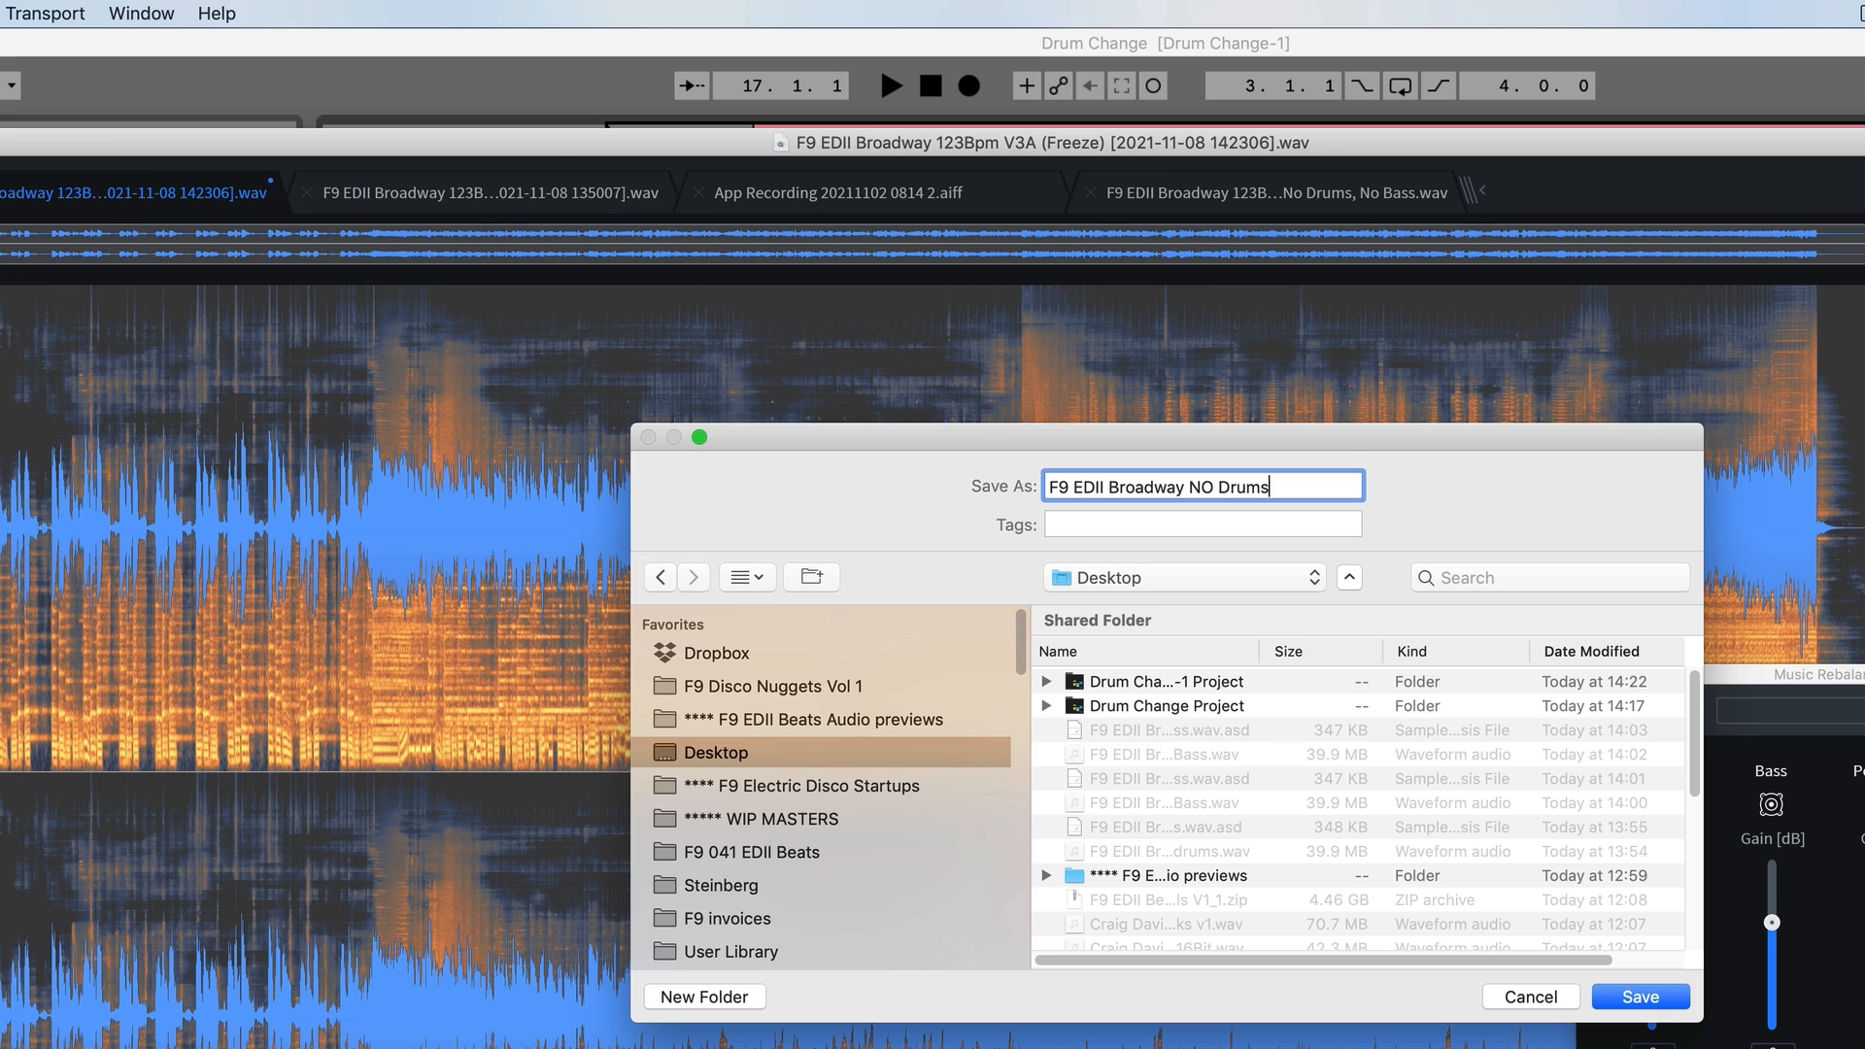
{"action": "key", "text": "Return"}
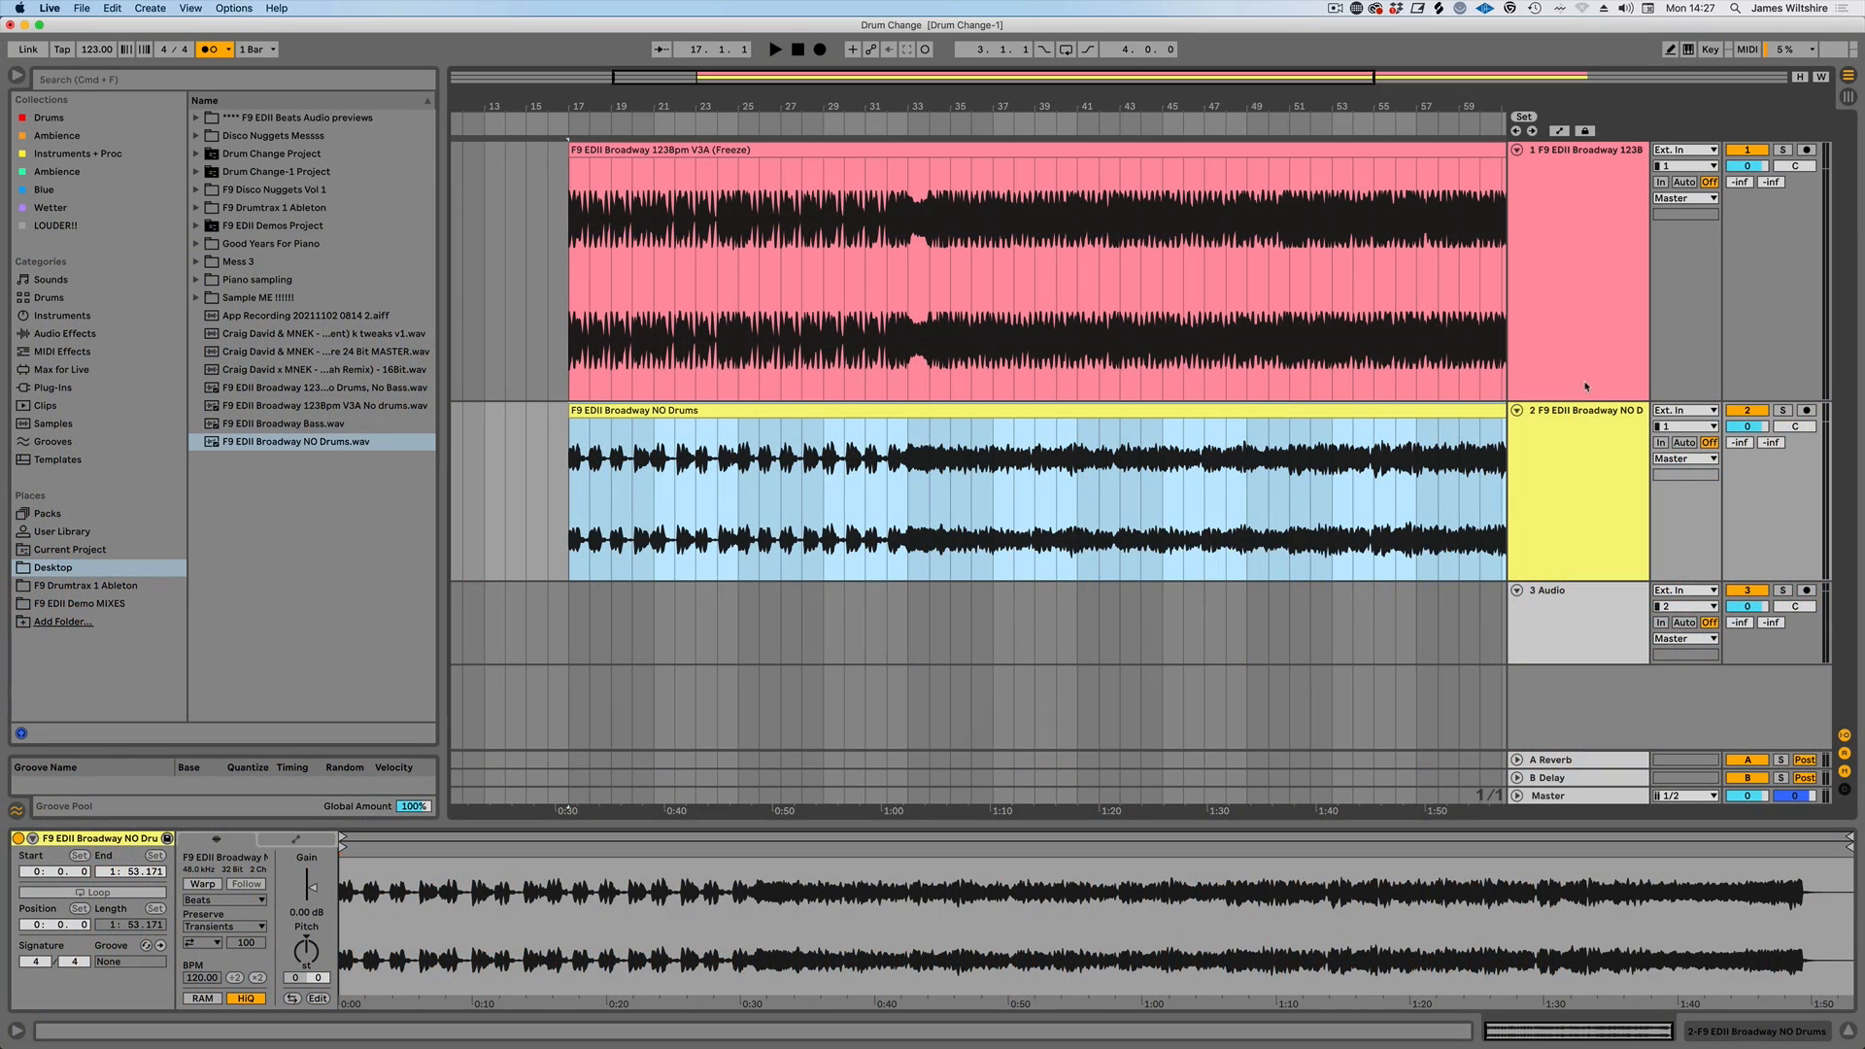
- In Ableton Live, solo the NO Drums track and play it from bar 34
{"action": "left_click", "coordinate": [1629, 211]}
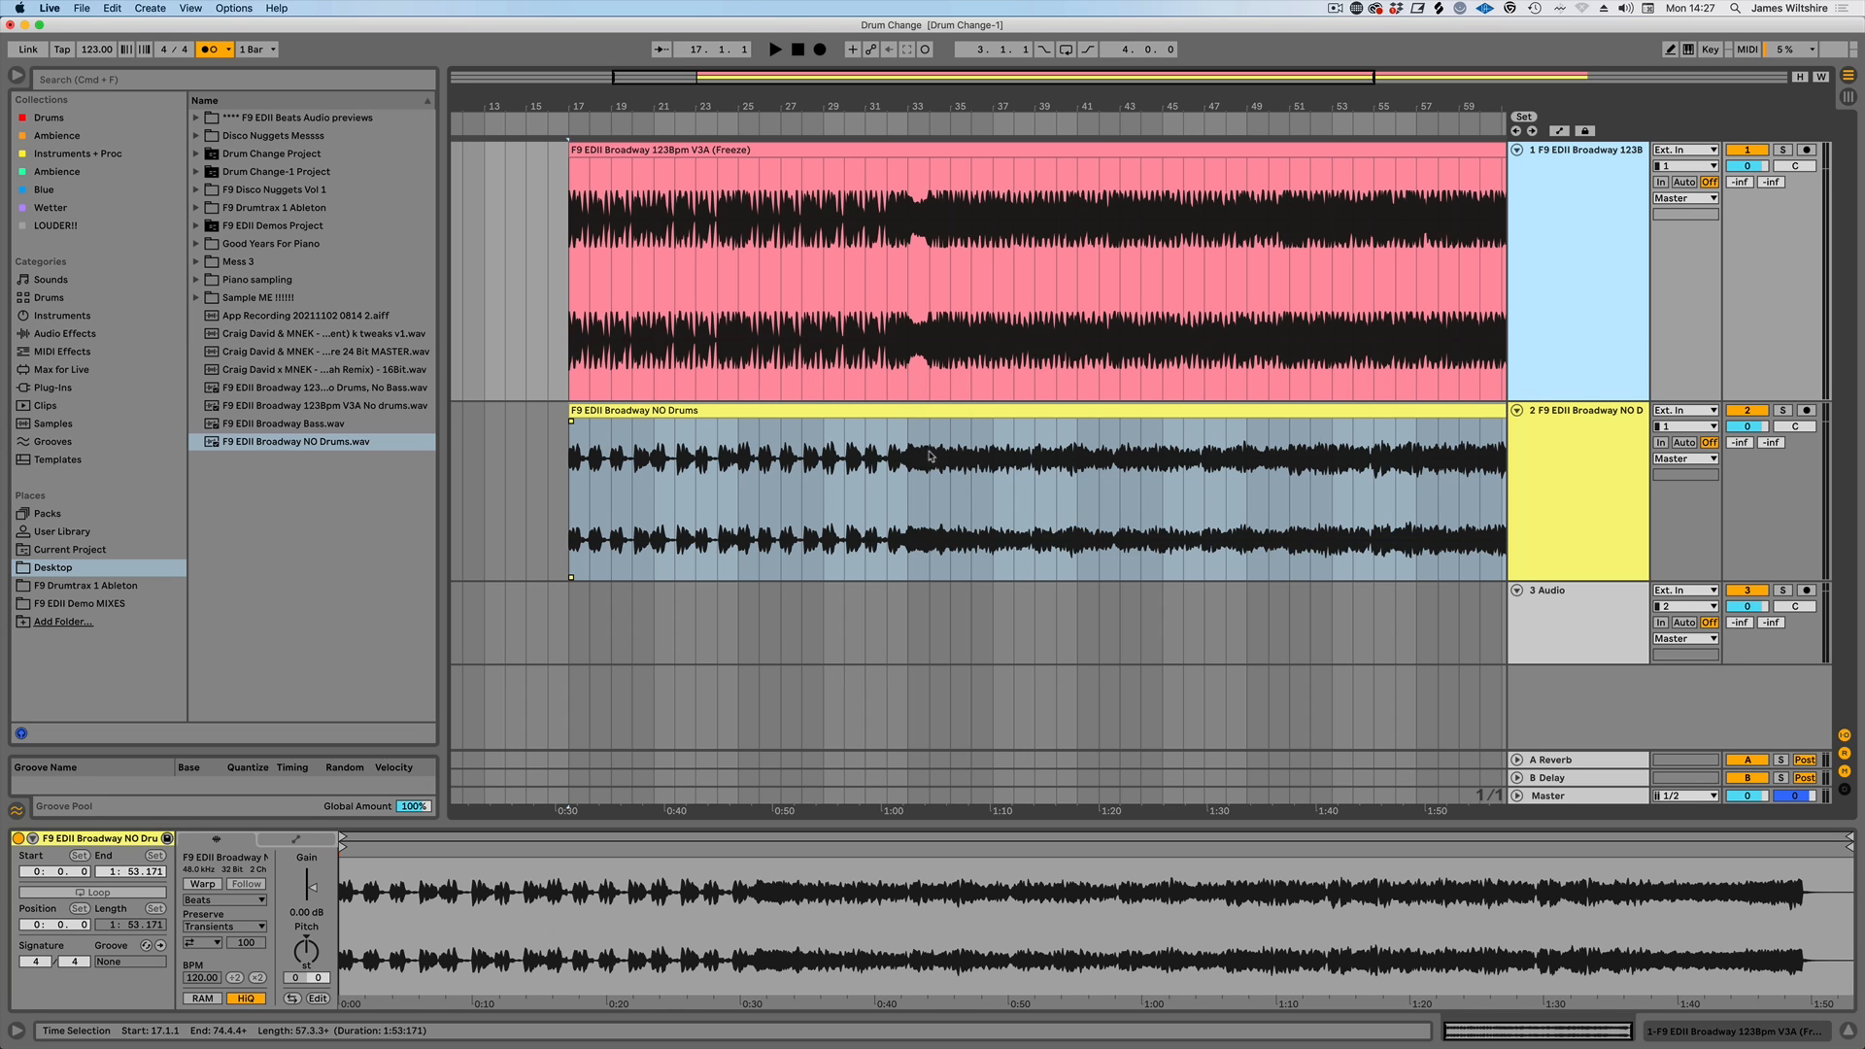
{"action": "left_click", "coordinate": [1781, 410]}
{"action": "left_click", "coordinate": [930, 459]}
{"action": "key", "text": "space"}
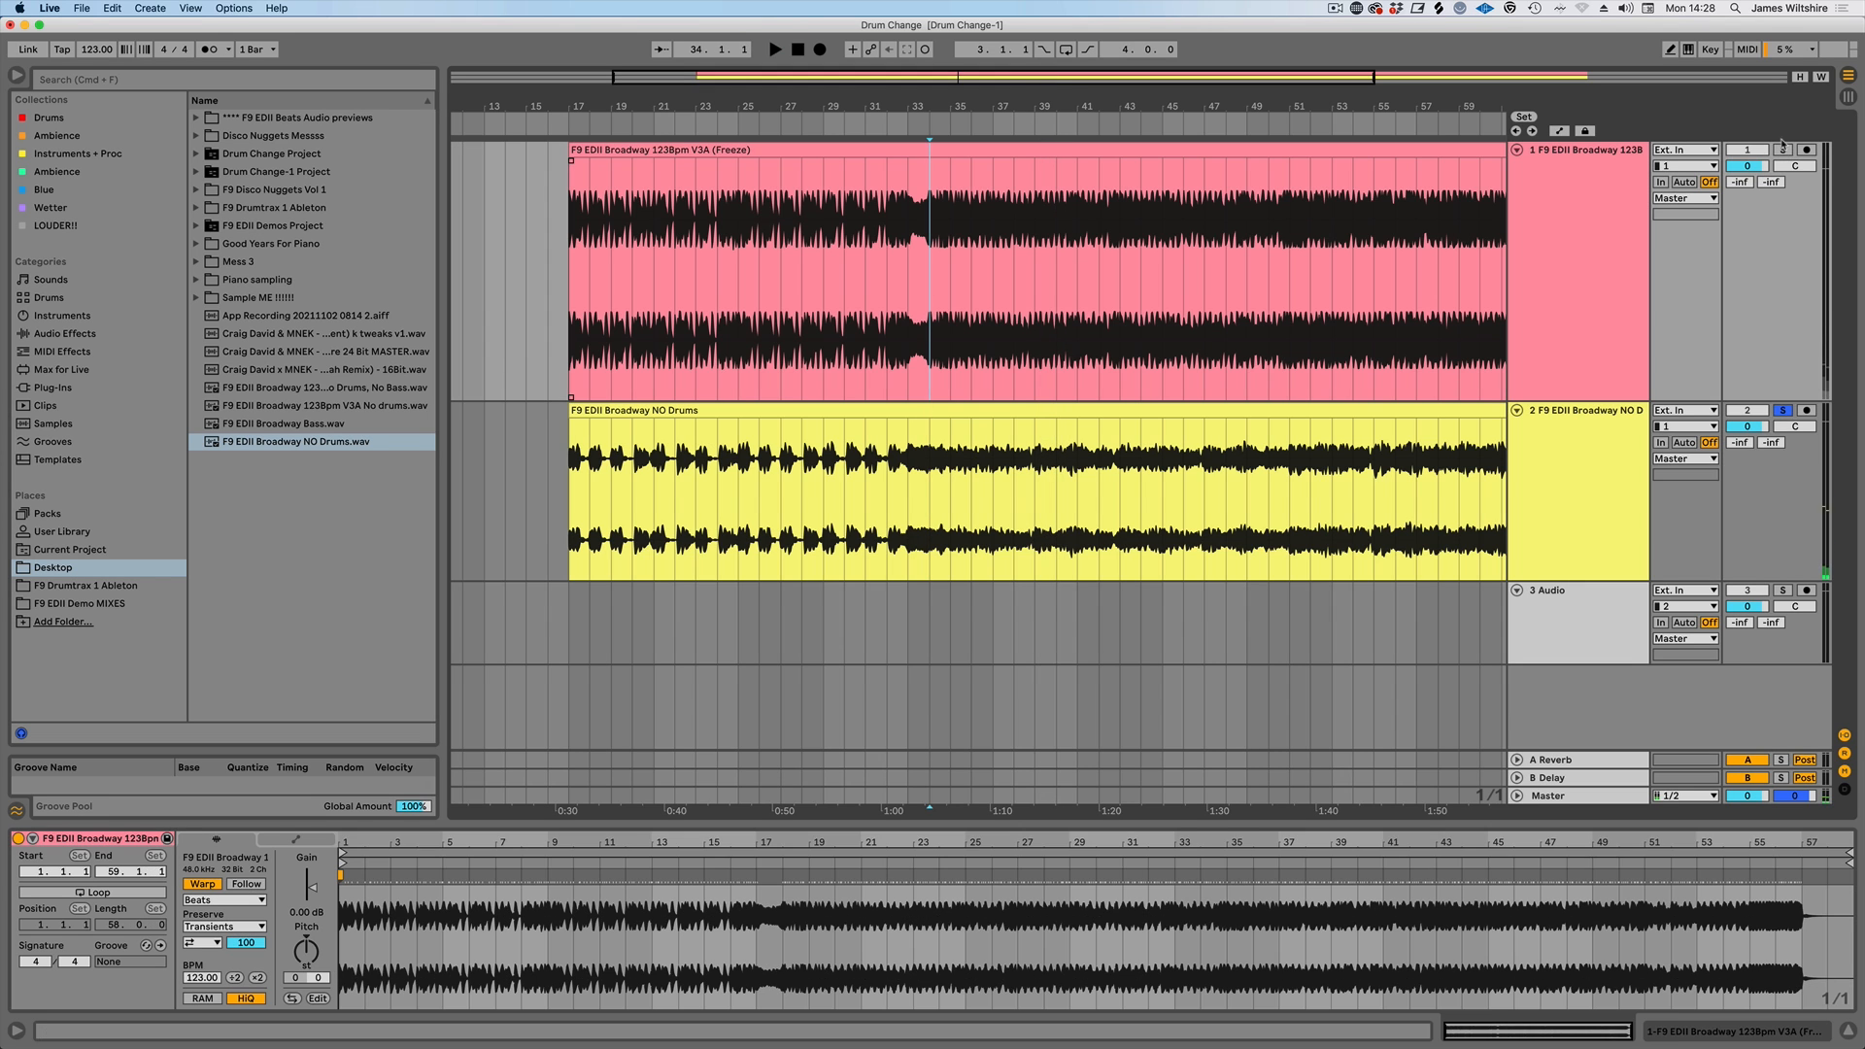
- Solo the original F9 EDII Broadway track and play it from bar 34 for comparison
{"action": "left_click", "coordinate": [1784, 151]}
{"action": "key", "text": "space"}
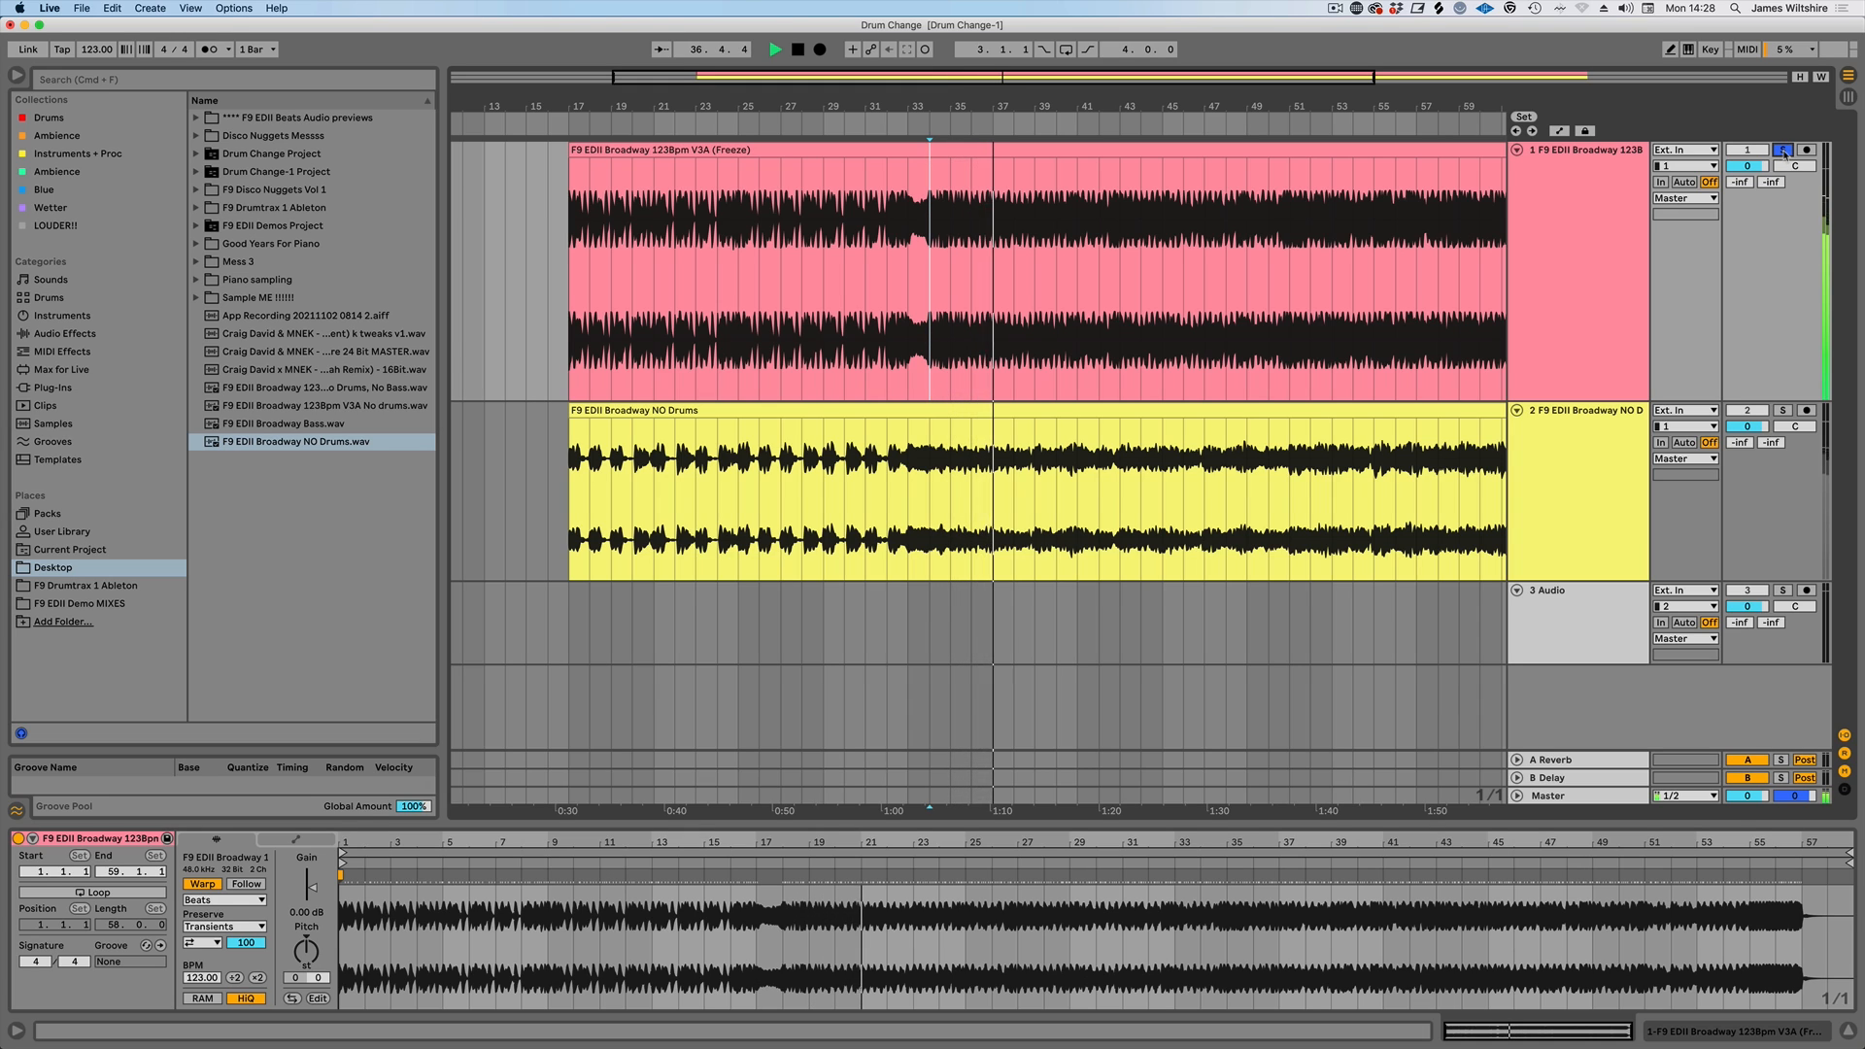
{"action": "key", "text": "space"}
- Solo the NO Drums track, play it from bar 35, and clear the solo
{"action": "left_click", "coordinate": [1783, 410]}
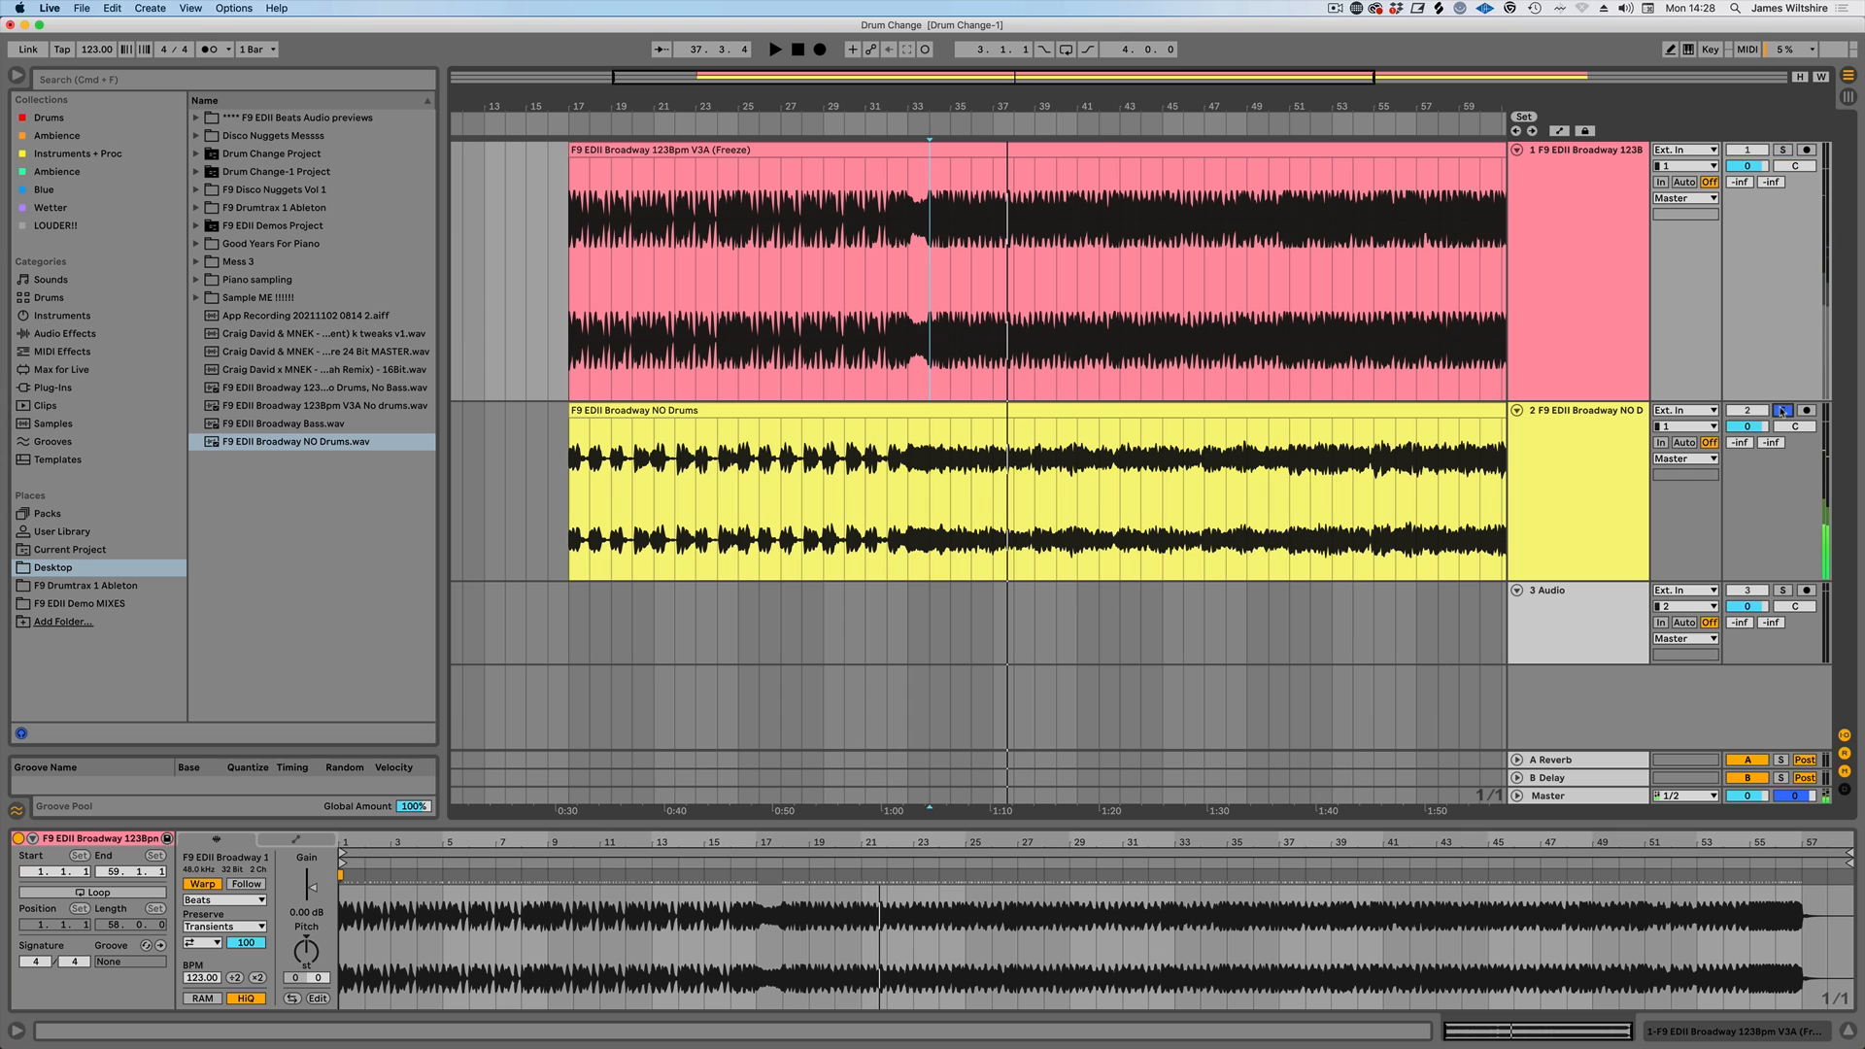
{"action": "left_click", "coordinate": [952, 440]}
{"action": "key", "text": "space"}
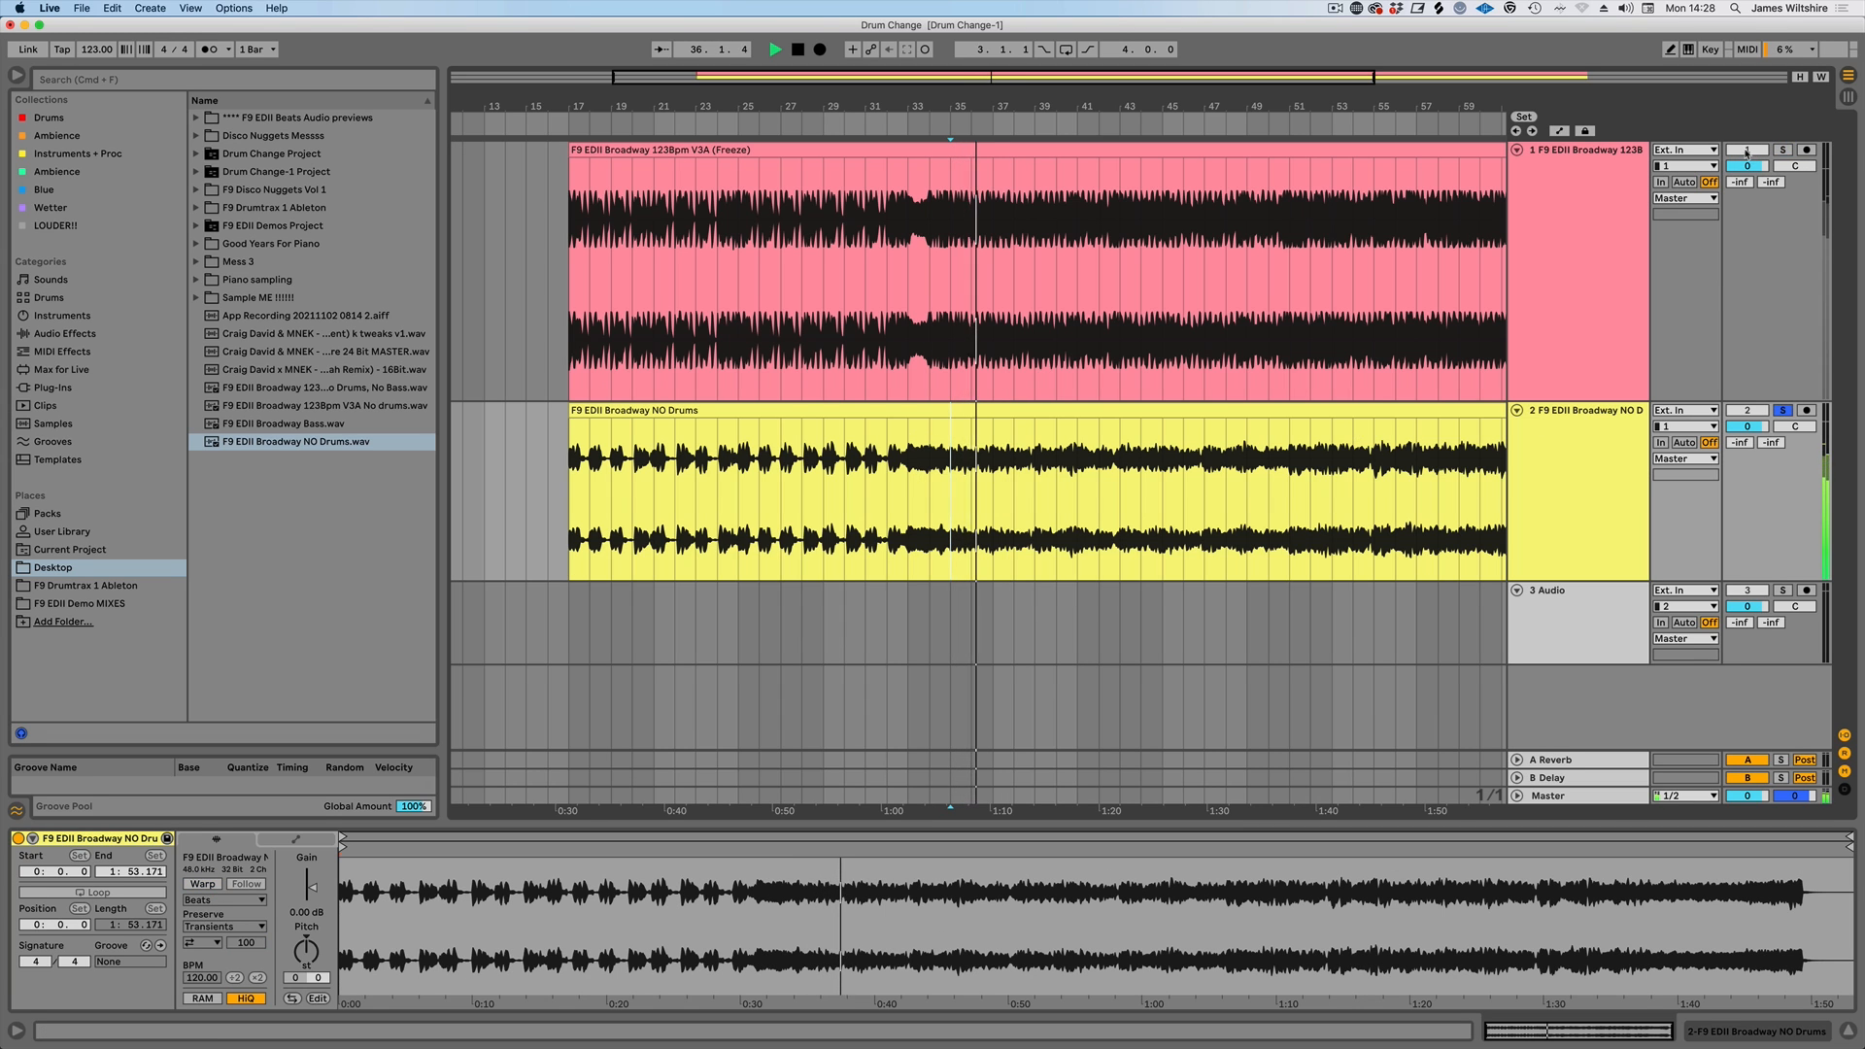
{"action": "key", "text": "space"}
{"action": "key", "text": "s"}
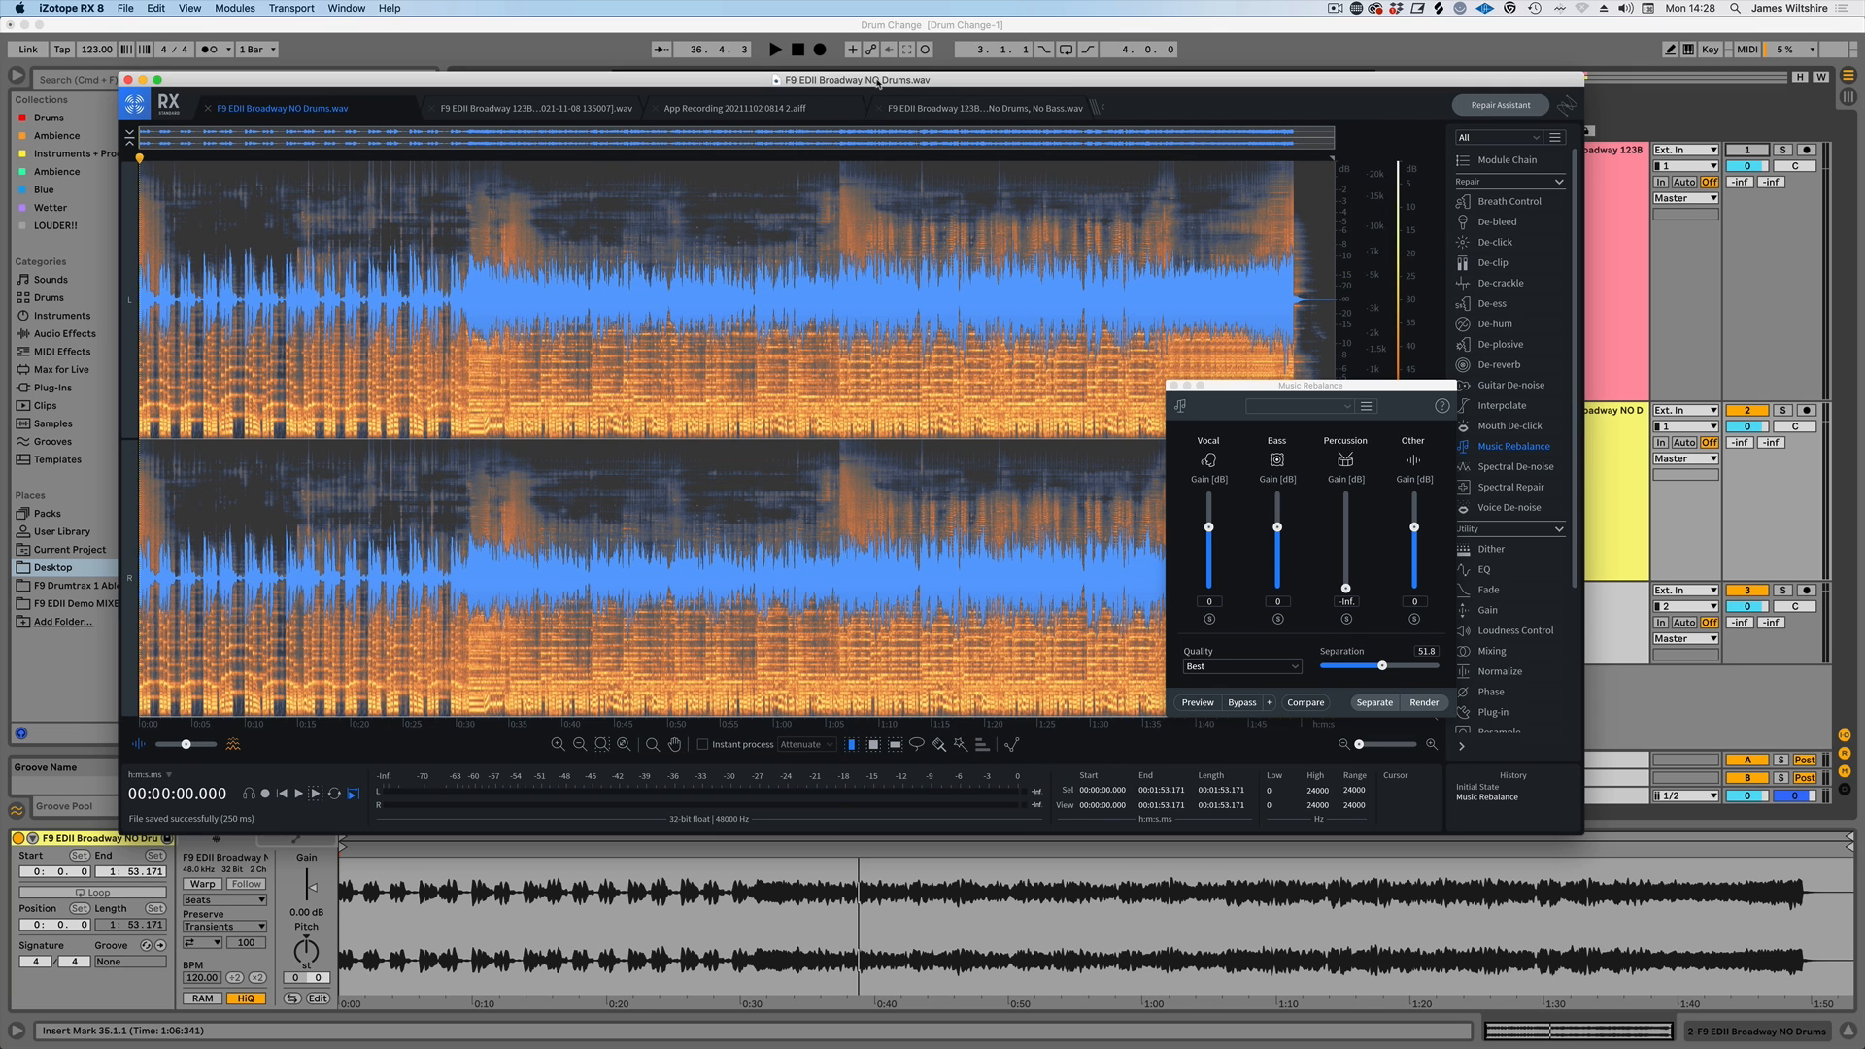
- Switch to iZotope RX 8 and undo the Music Rebalance render
{"action": "key", "text": "super+z"}
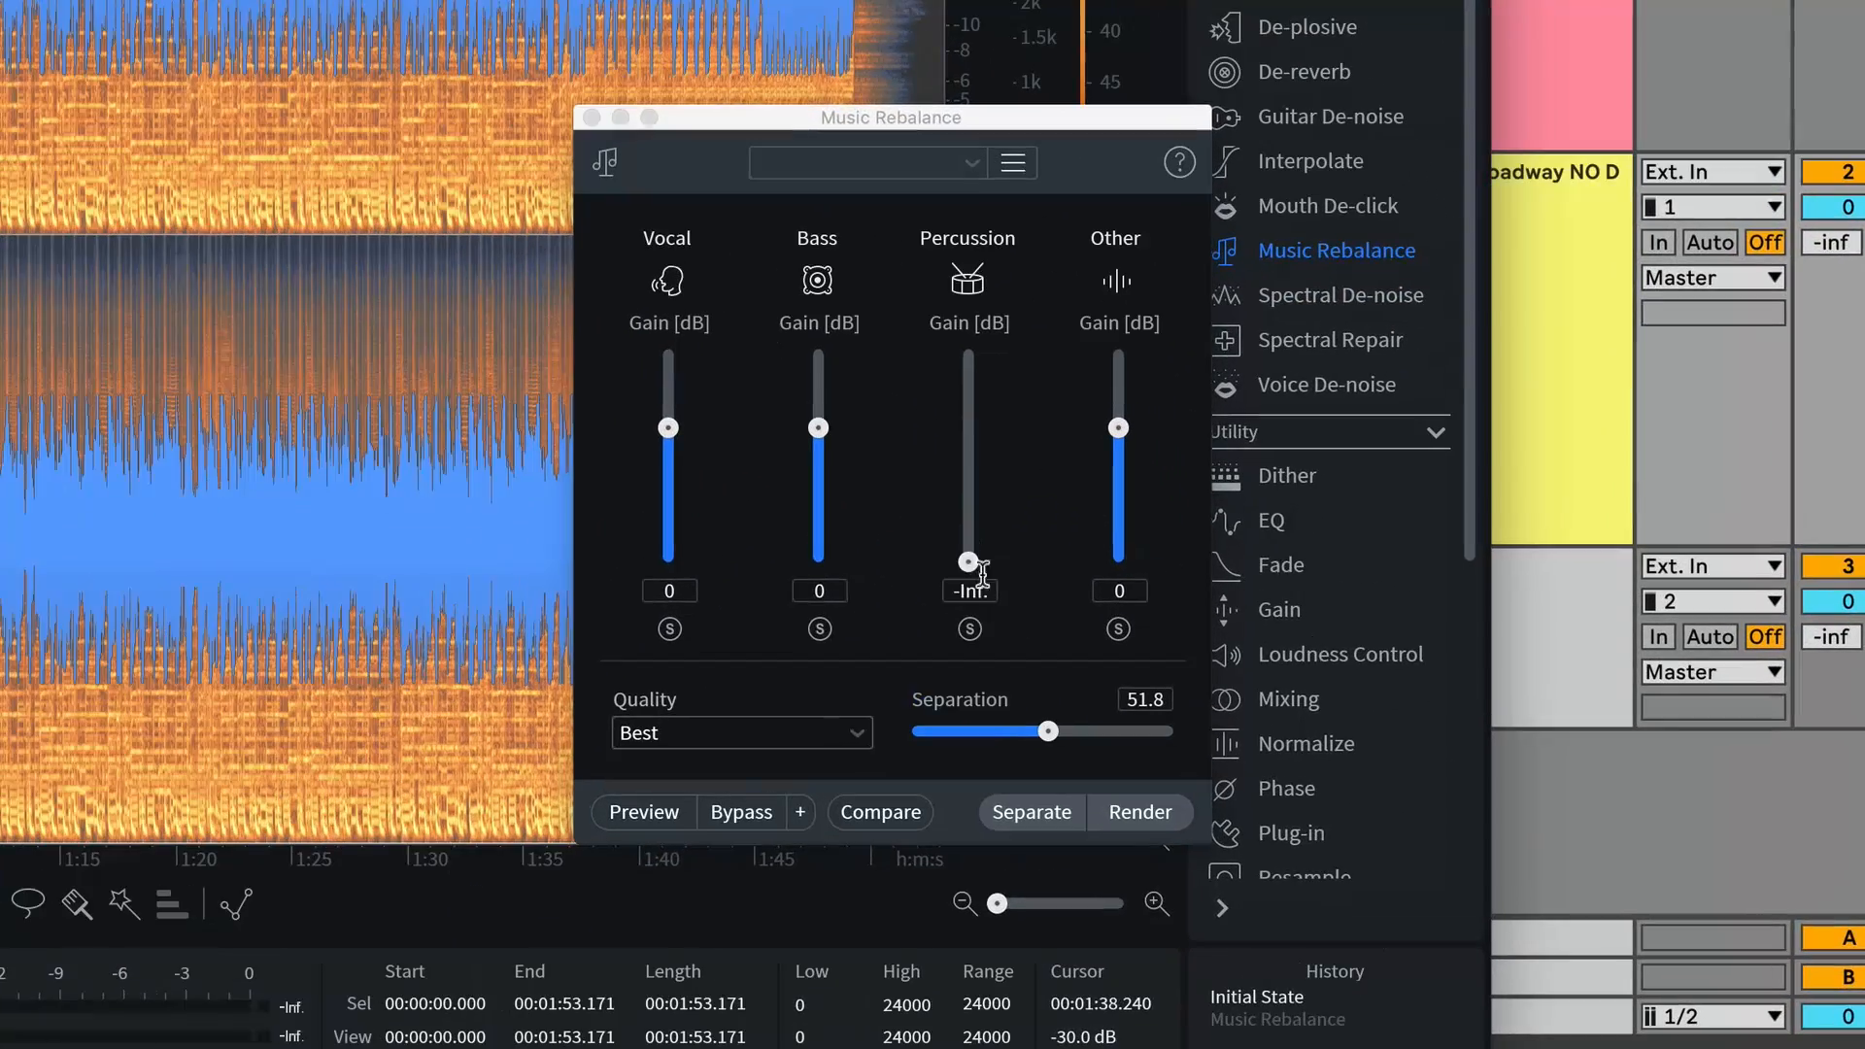
- Set the Percussion and Bass gains to -Inf in Music Rebalance and render the track
{"action": "left_click", "coordinate": [1345, 586], "text": "alt"}
{"action": "left_click_drag", "start_coordinate": [968, 427], "coordinate": [970, 570]}
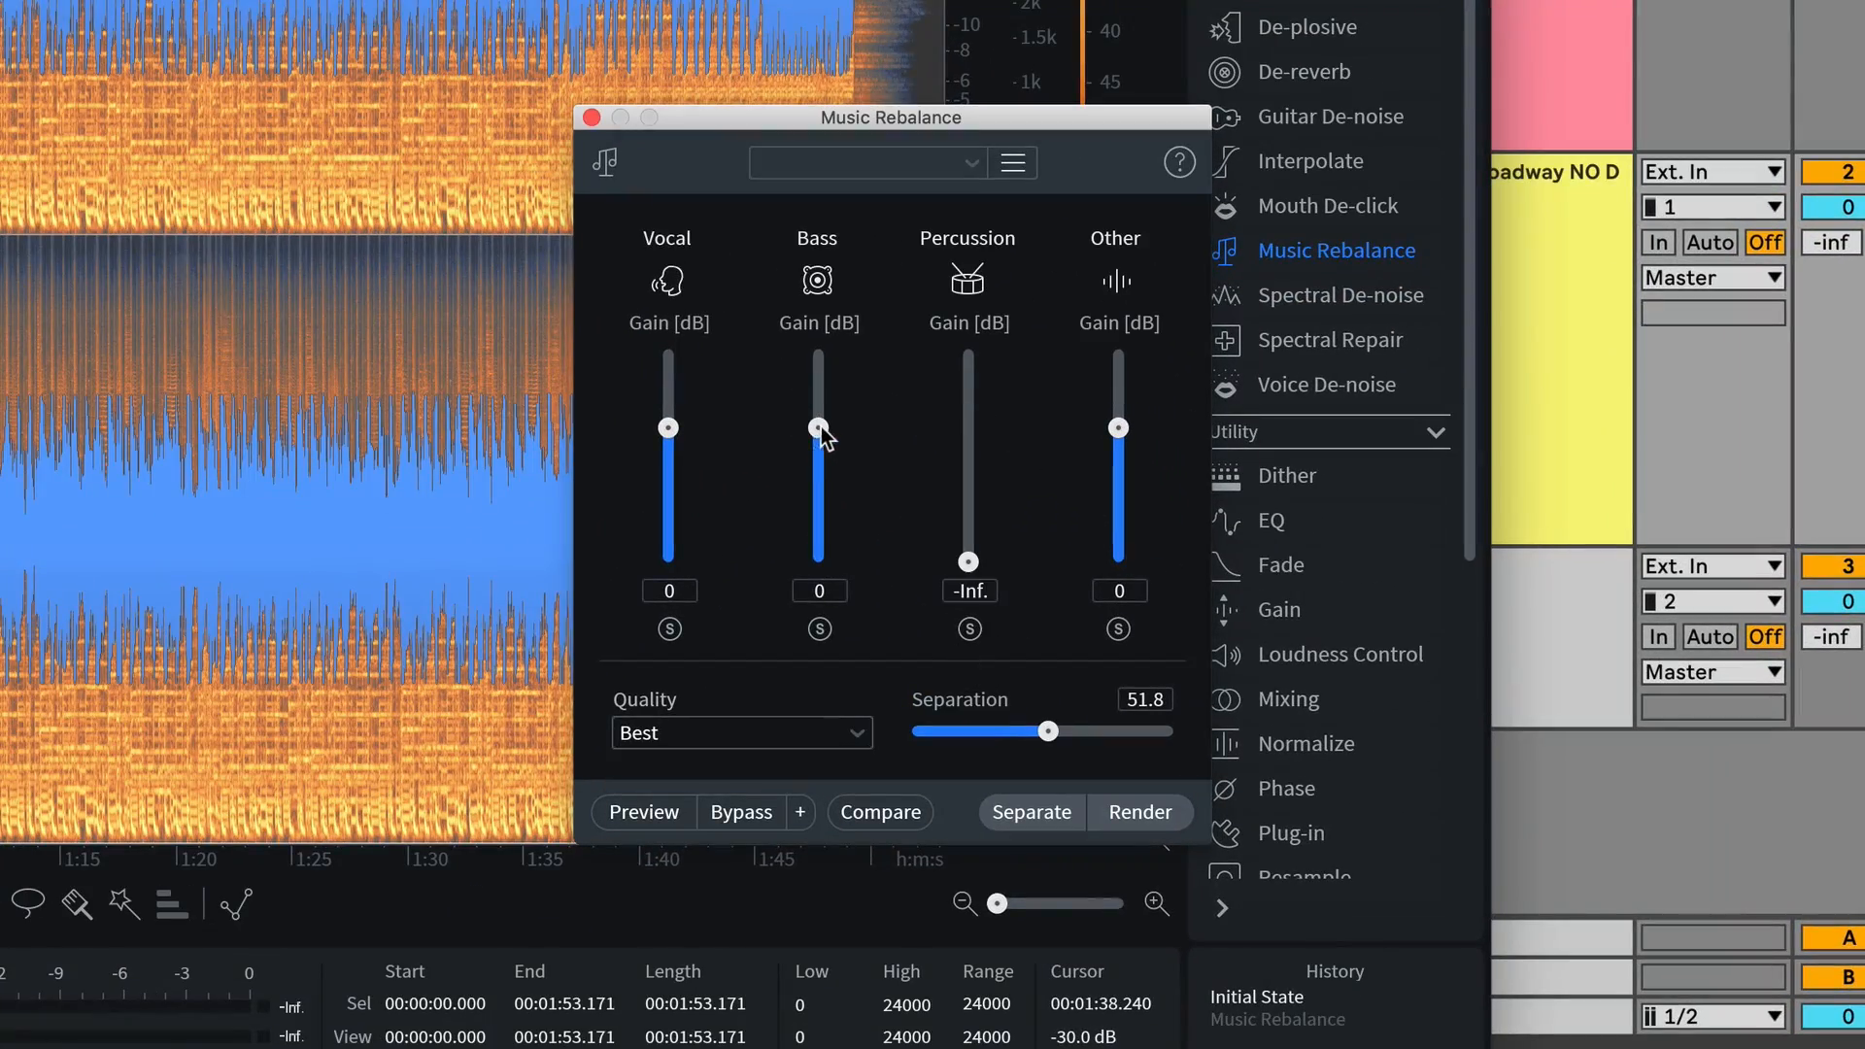
{"action": "left_click_drag", "start_coordinate": [819, 427], "coordinate": [820, 569]}
{"action": "left_click", "coordinate": [1103, 812]}
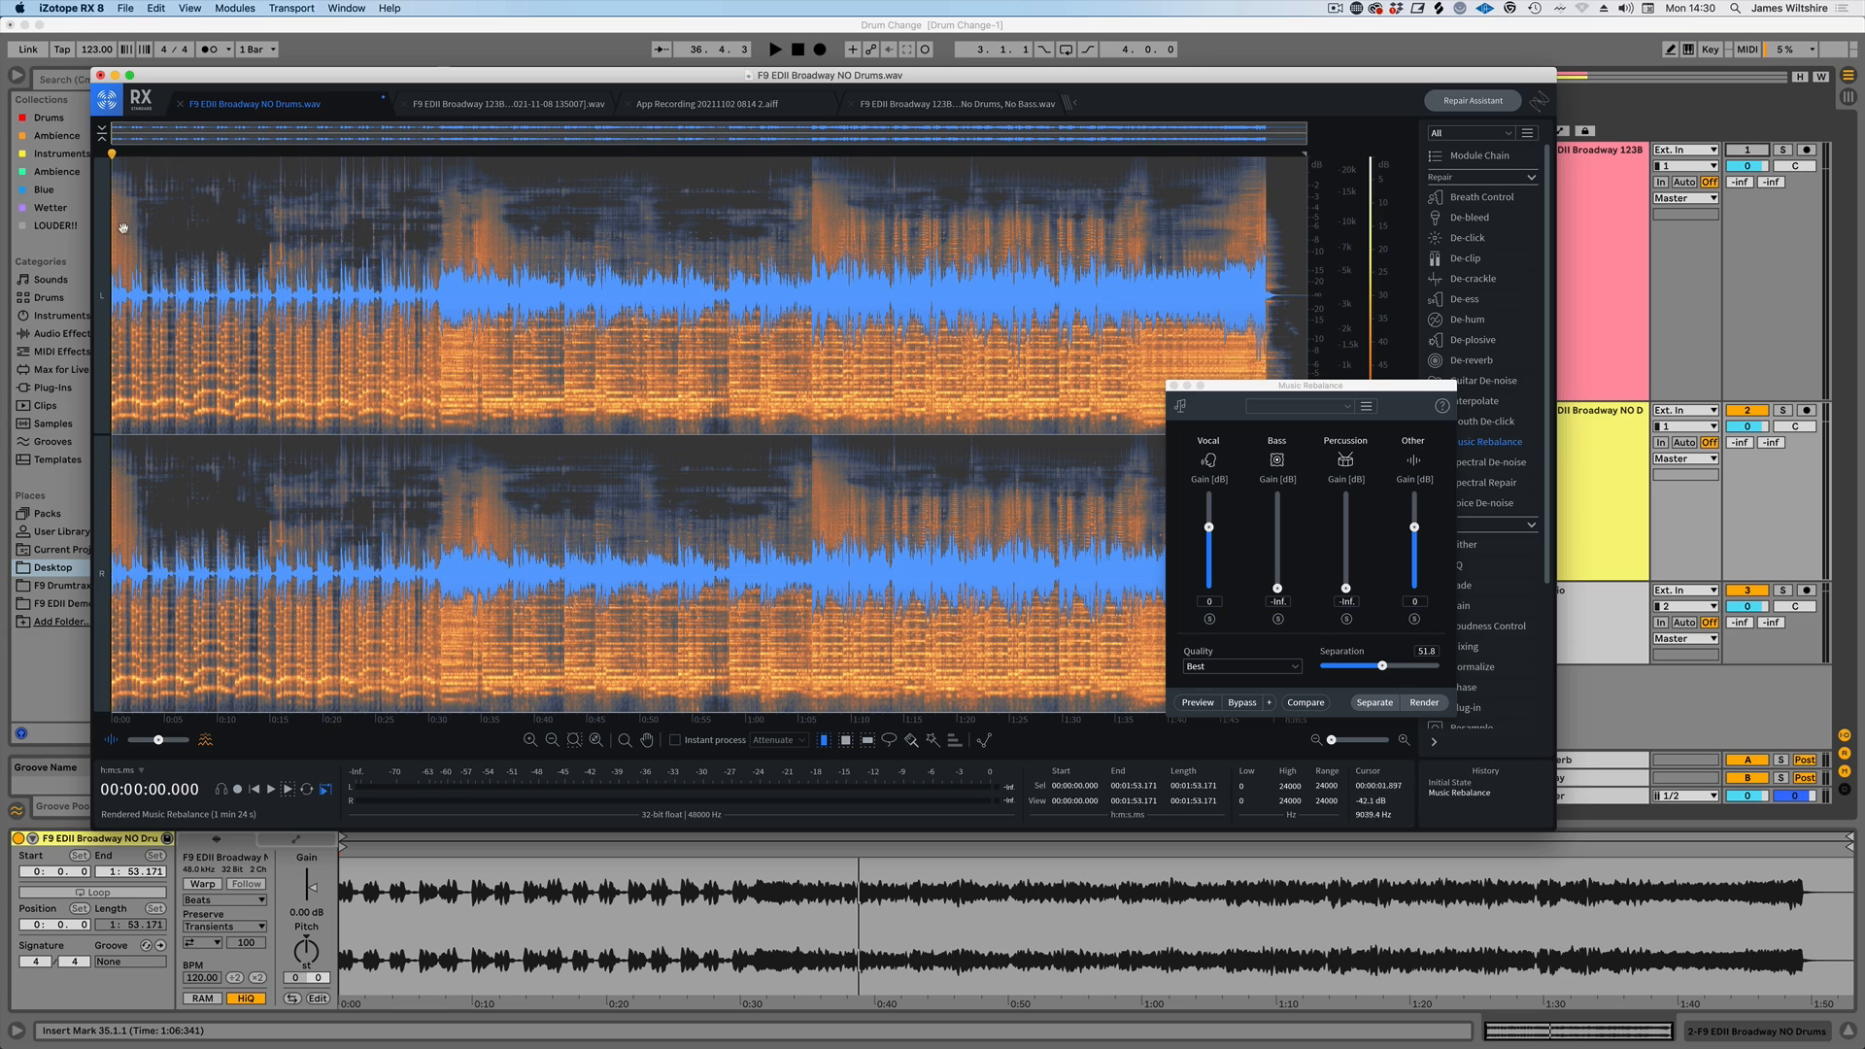
- Save the rendered audio as a new file named F9 EDII Broadway NO Drums NO Bass.wav on the Desktop
{"action": "left_click", "coordinate": [125, 6]}
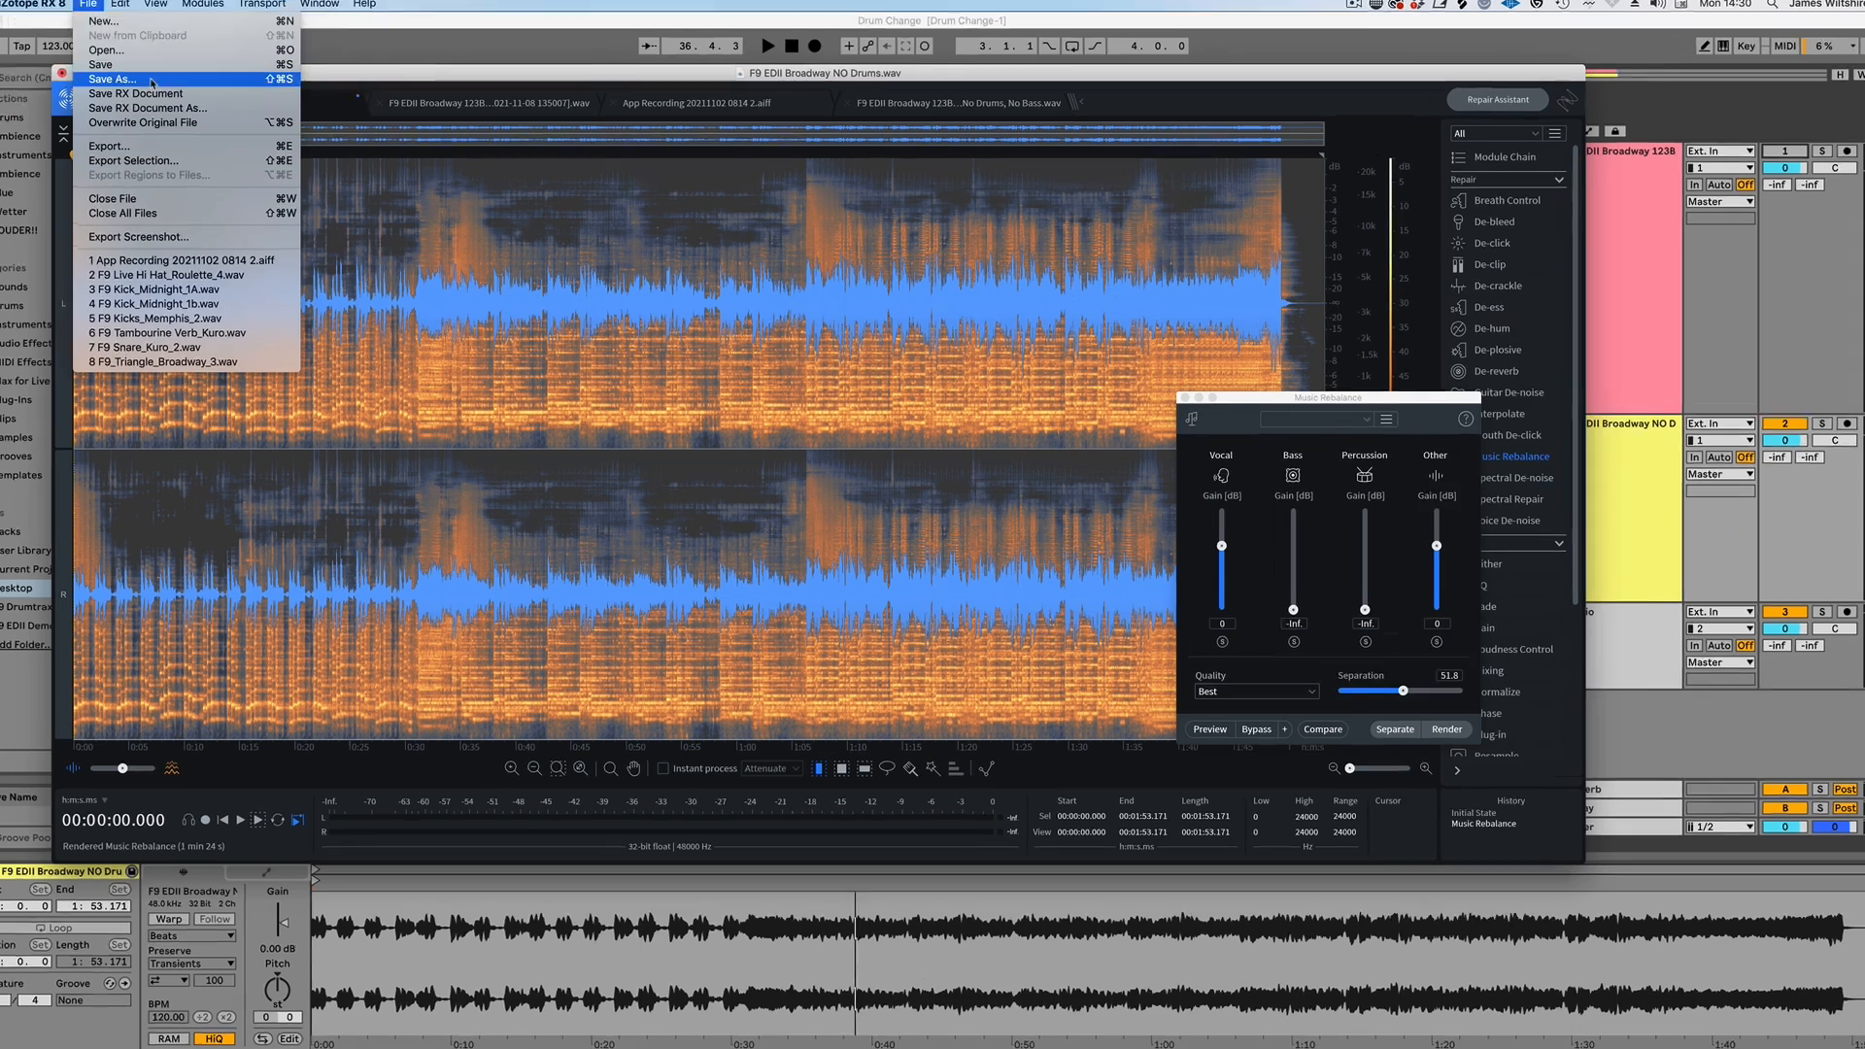
{"action": "left_click", "coordinate": [148, 81]}
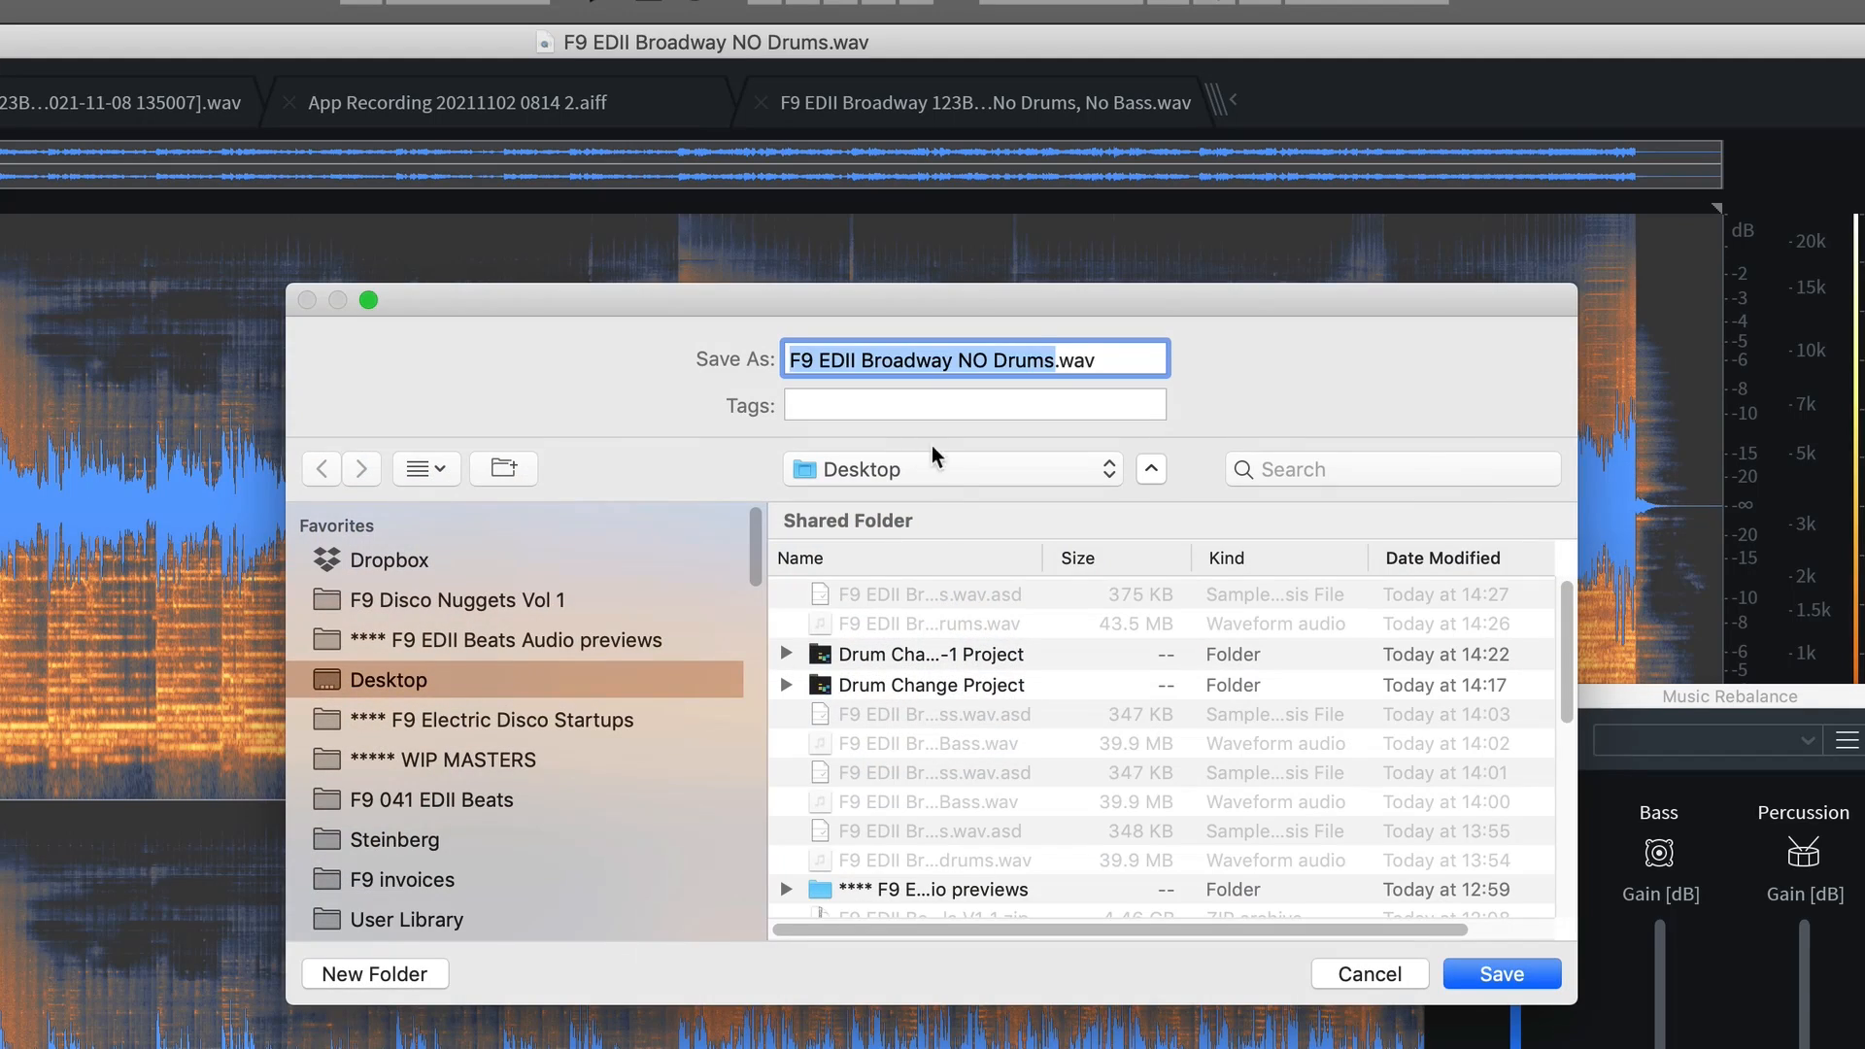
{"action": "key", "text": "Right"}
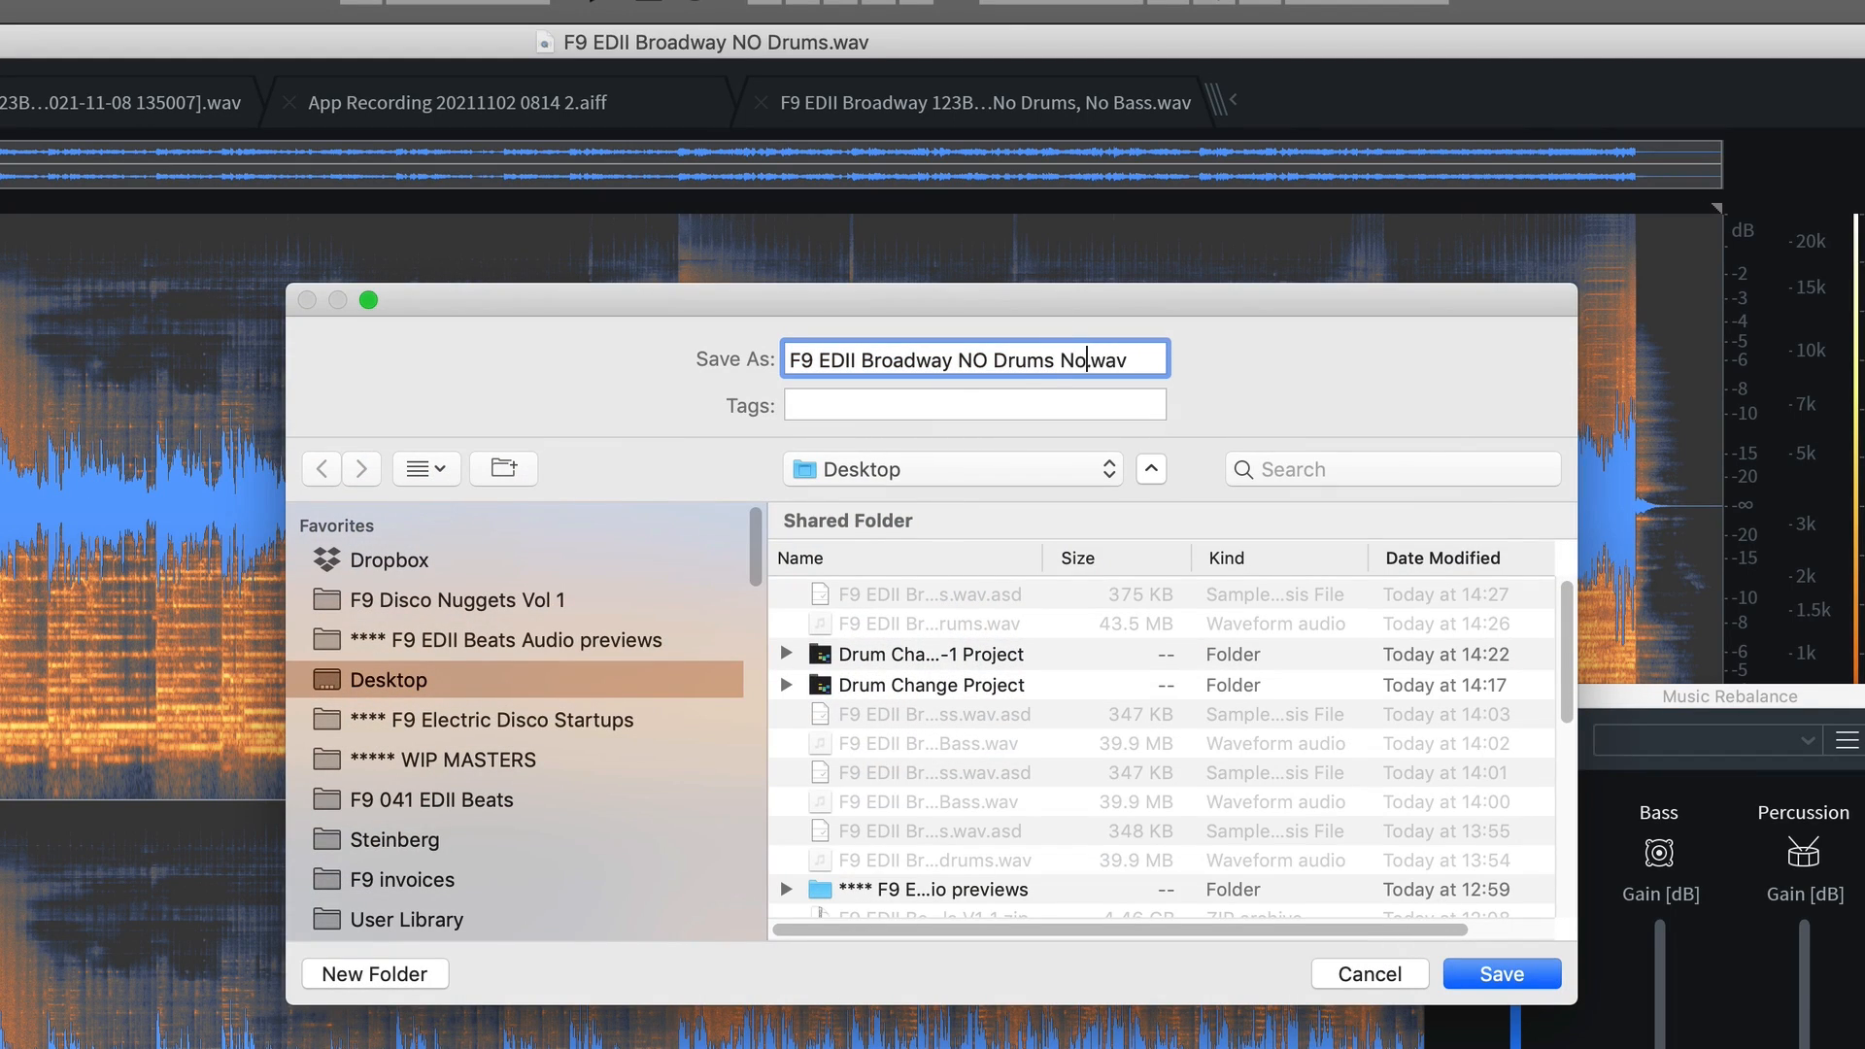
{"action": "type", "text": "NO Bas"}
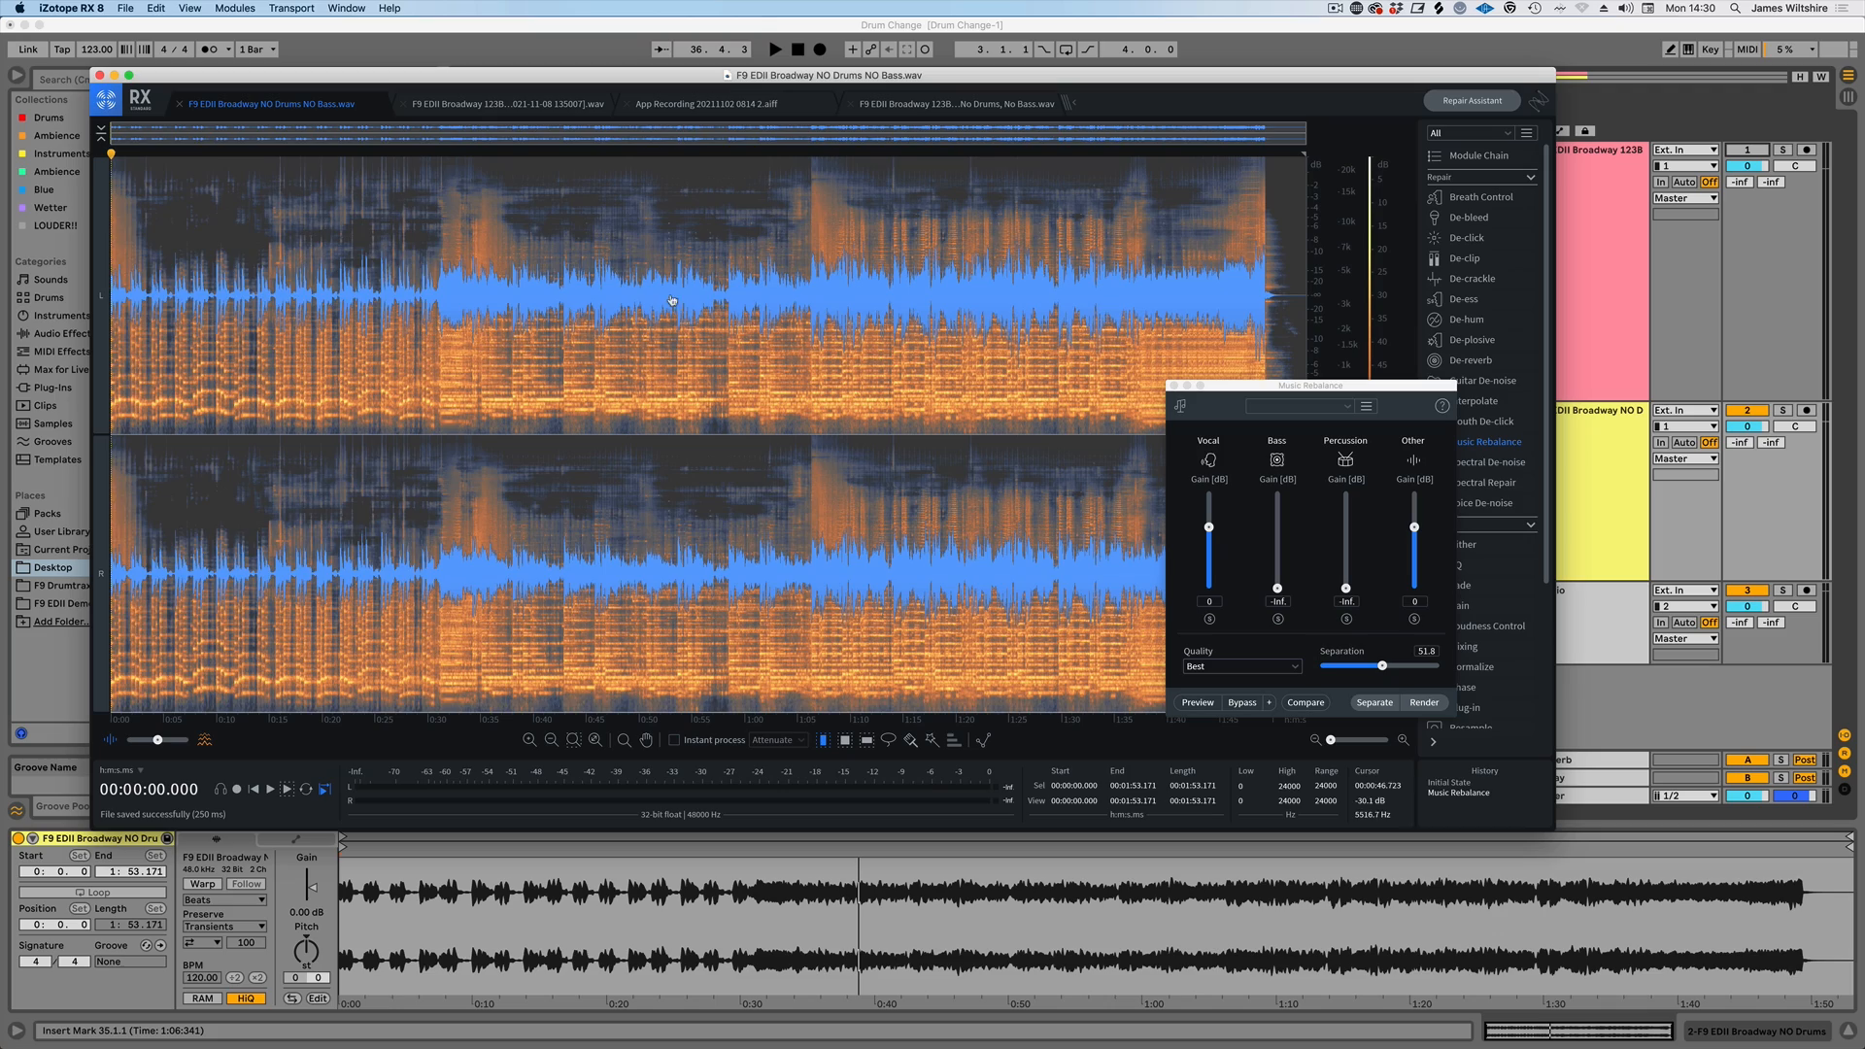
- Undo the render, reset Bass gain to 0, set Vocal, Percussion and Other to -Inf, solo Bass and render it
{"action": "key", "text": "super+z"}
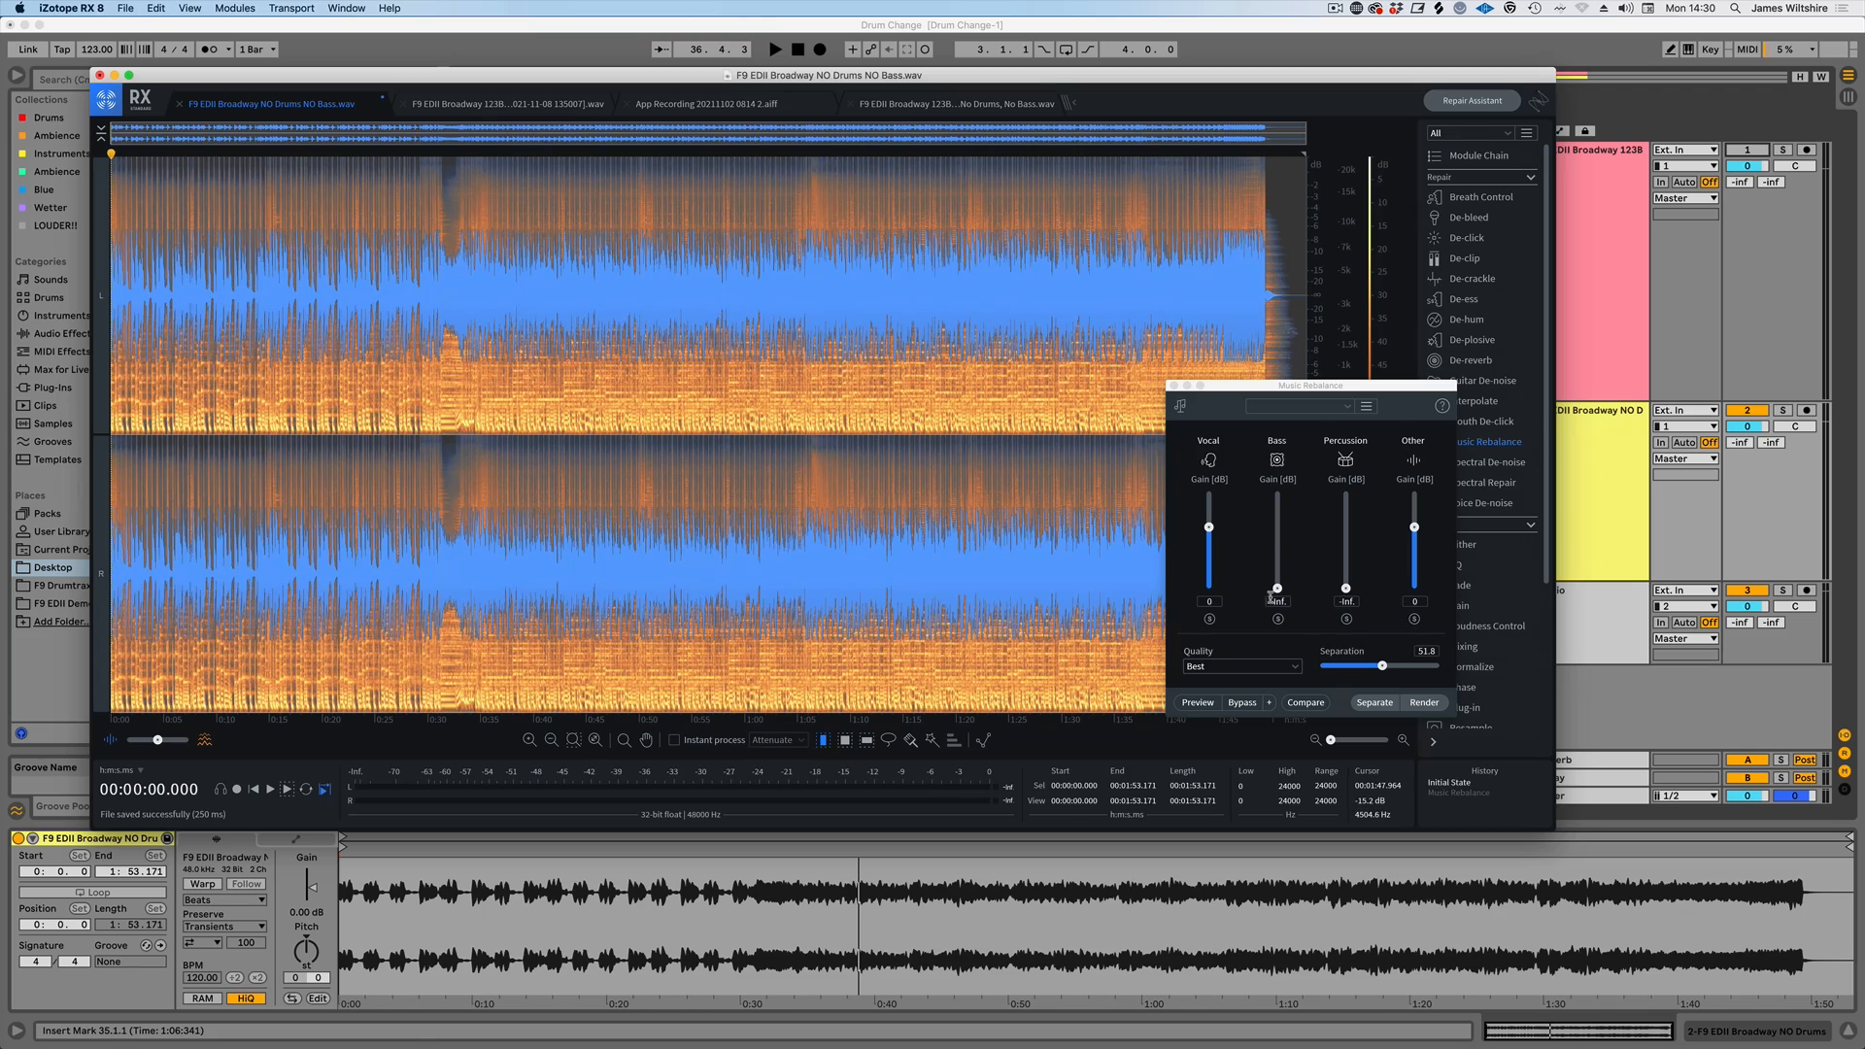
{"action": "double_click", "coordinate": [1278, 587]}
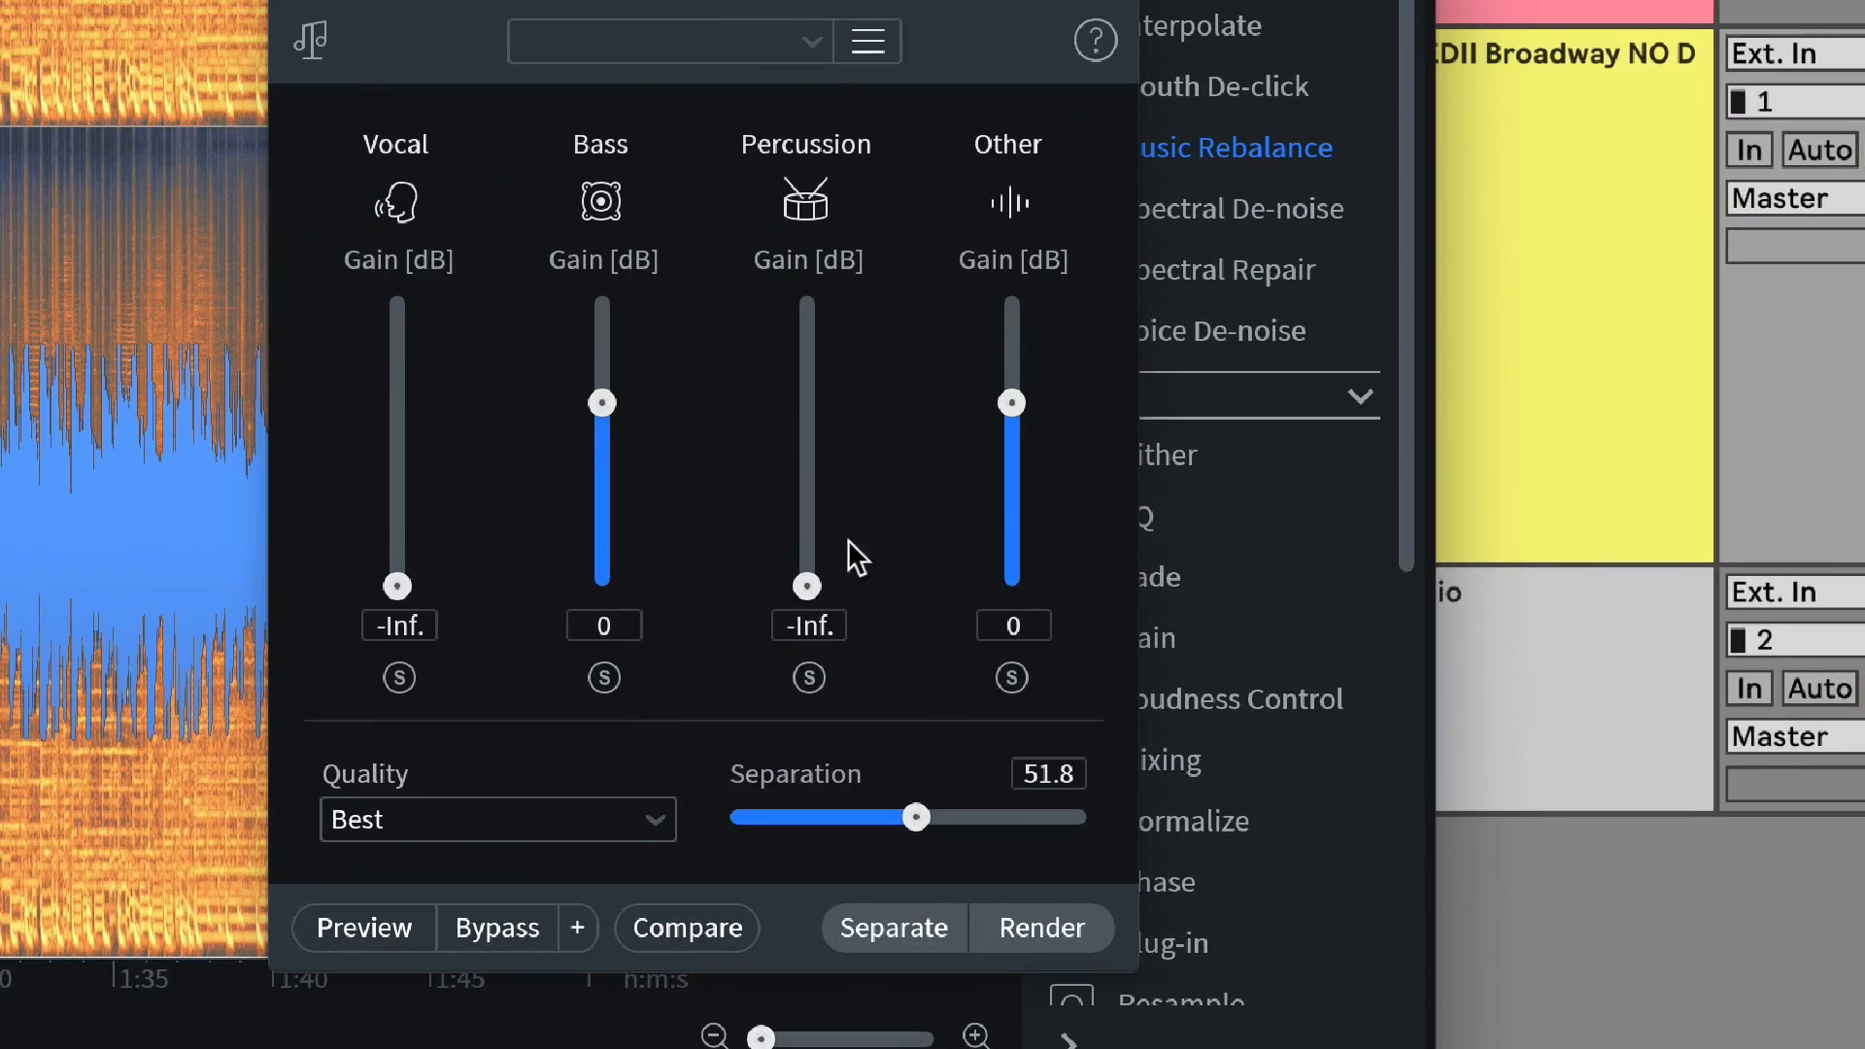
{"action": "left_click_drag", "start_coordinate": [1005, 406], "coordinate": [1011, 585]}
{"action": "left_click", "coordinate": [606, 680]}
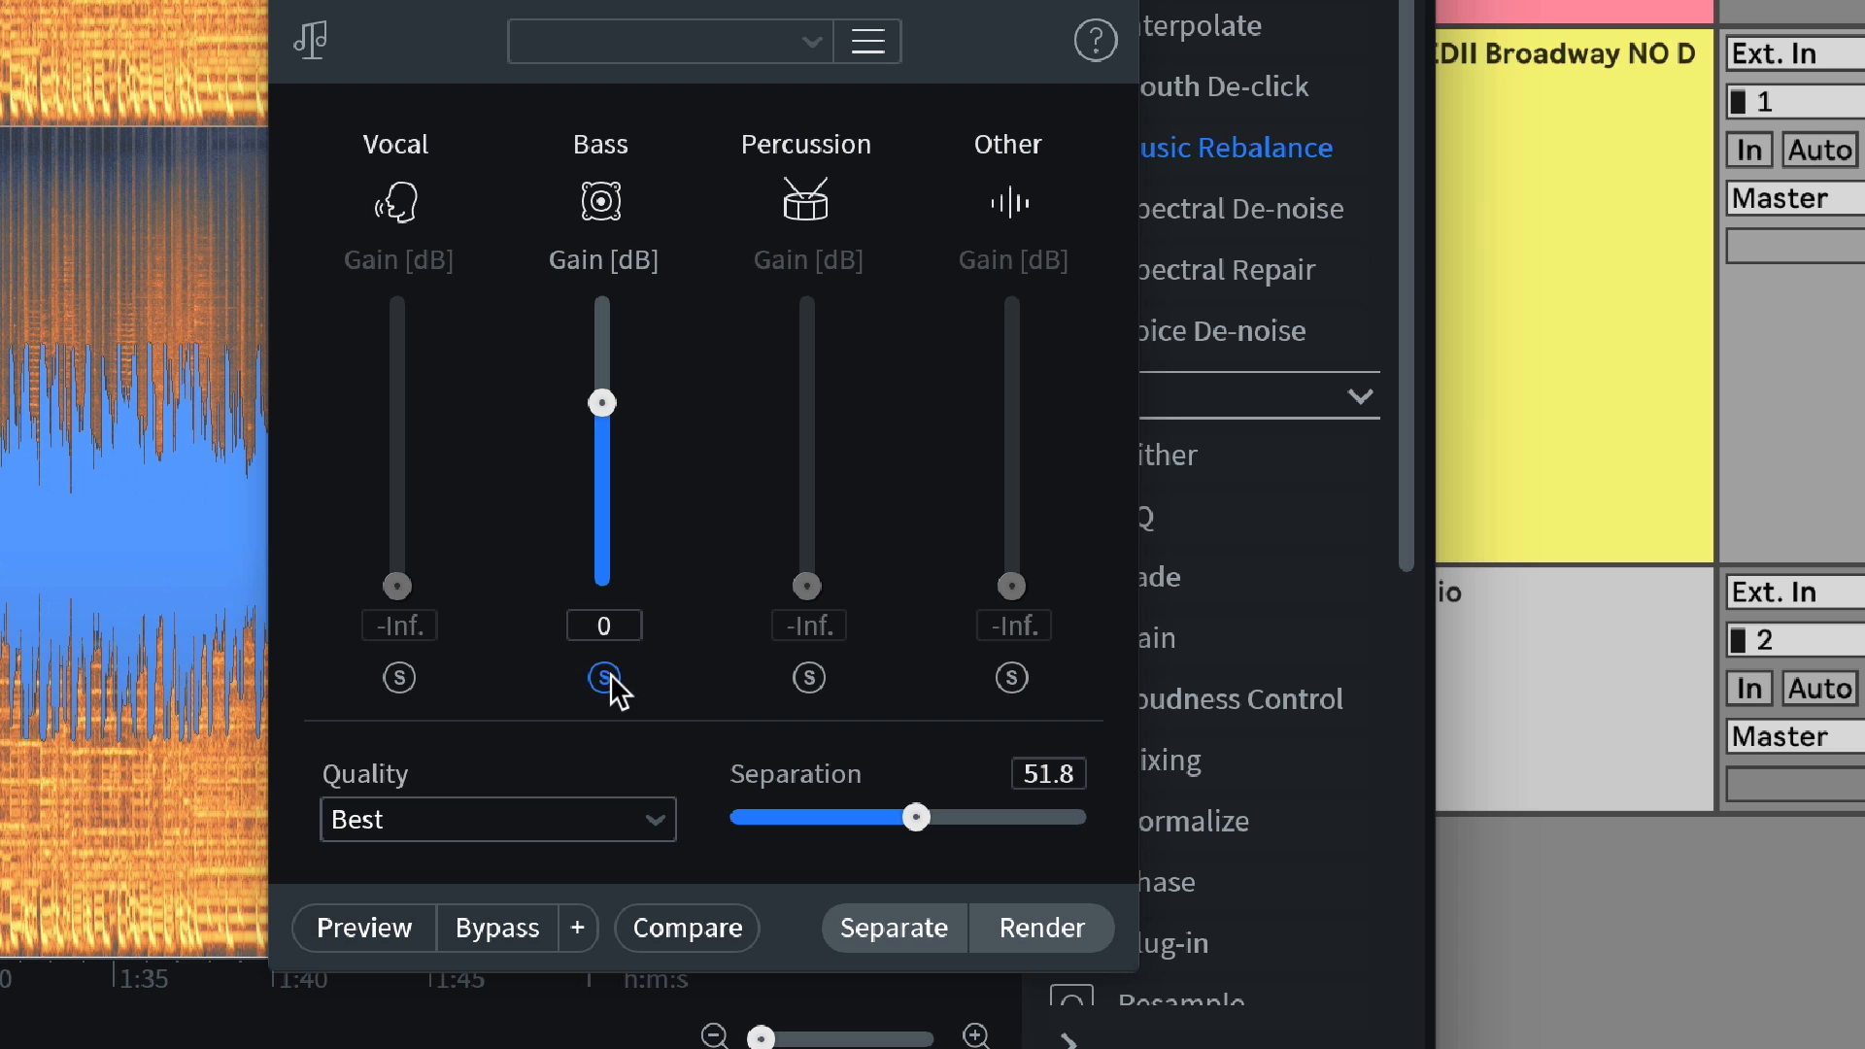
{"action": "left_click", "coordinate": [1032, 929]}
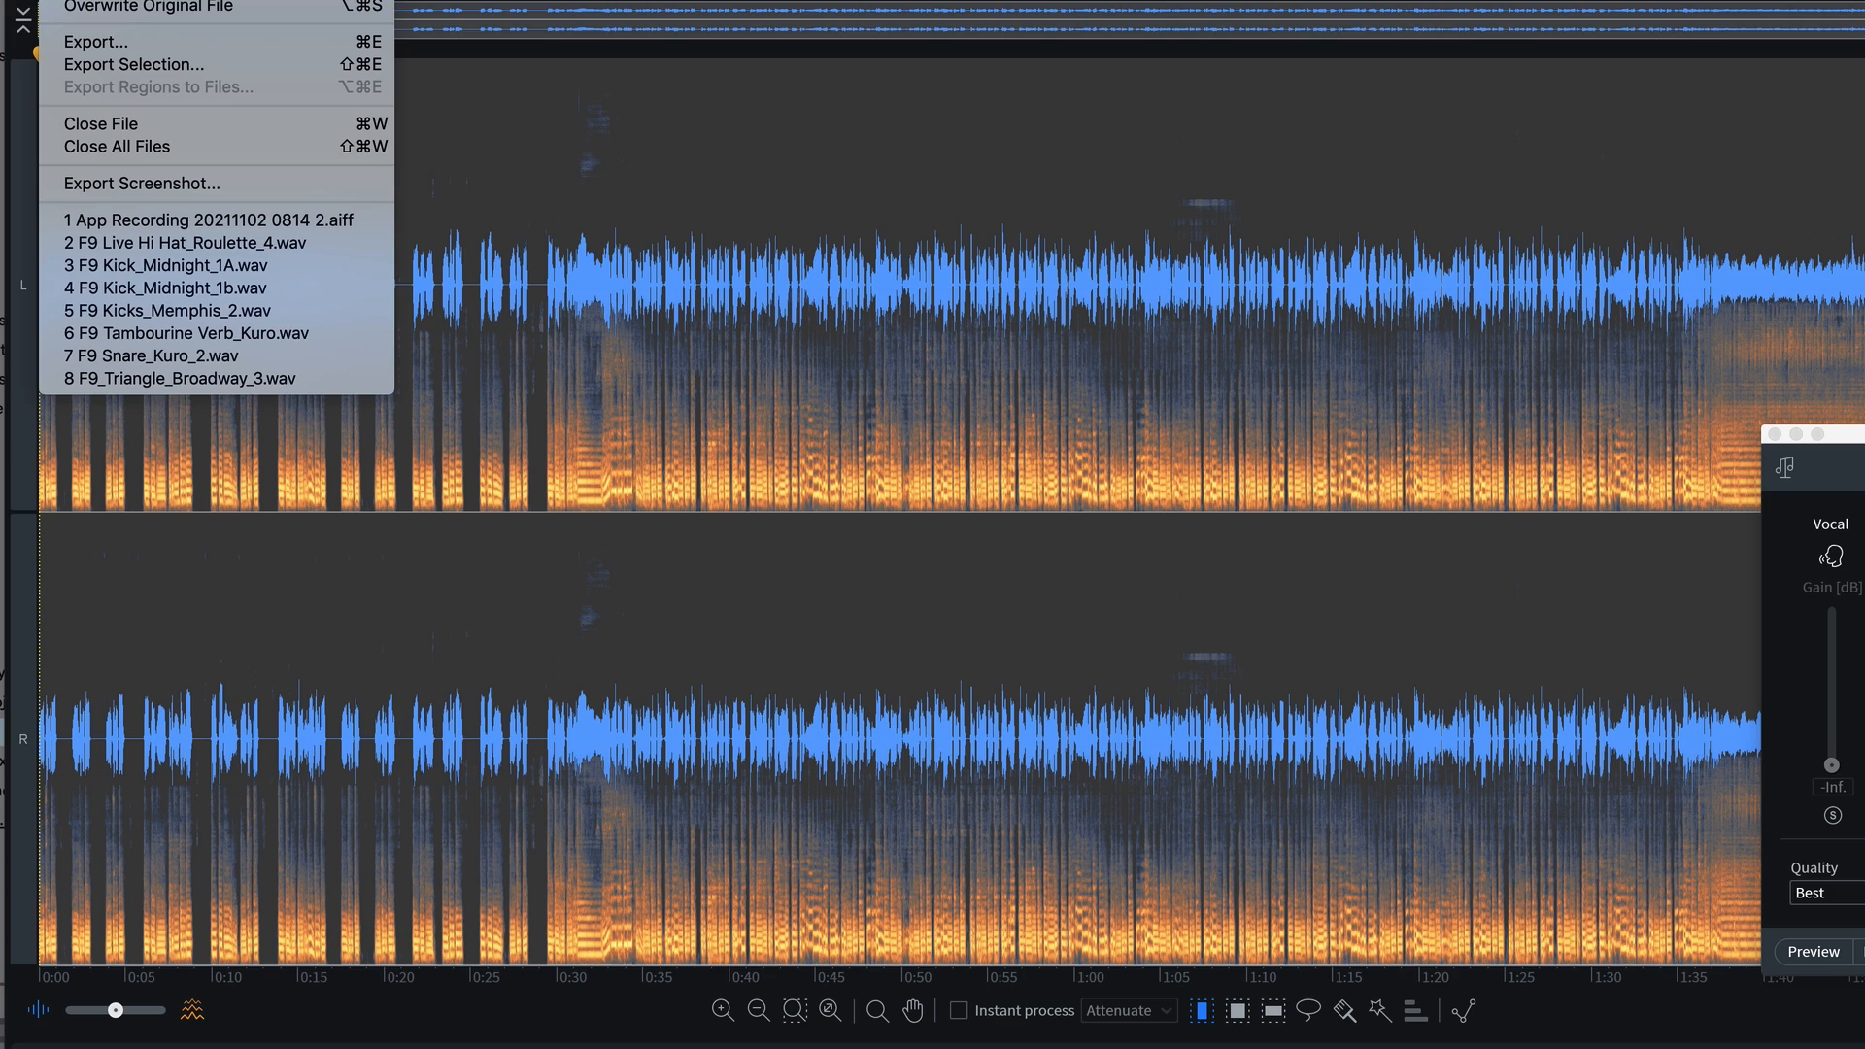
- Save the isolated bass as a new file named F9 EDII Broadway Just Bass on the Desktop
{"action": "key", "text": "super+shift+s"}
{"action": "left_click_drag", "start_coordinate": [1401, 174], "coordinate": [1560, 174]}
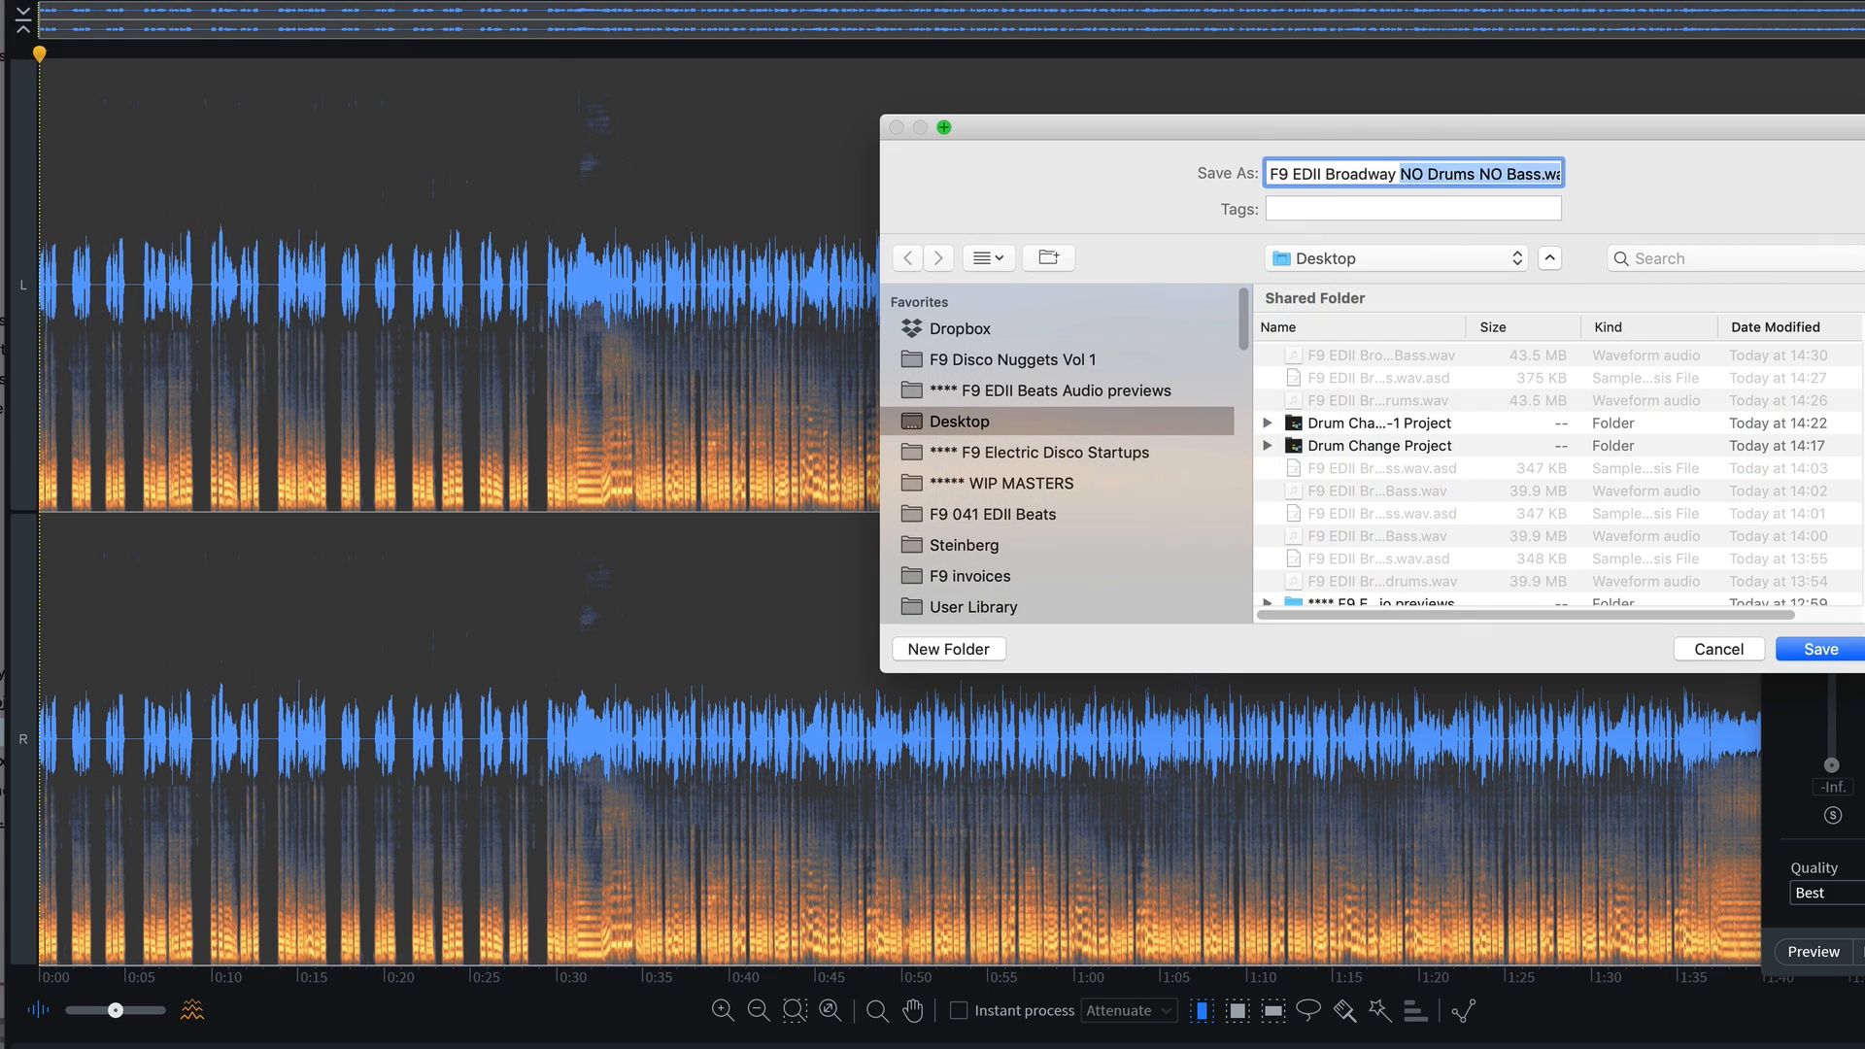
{"action": "type", "text": "Just"}
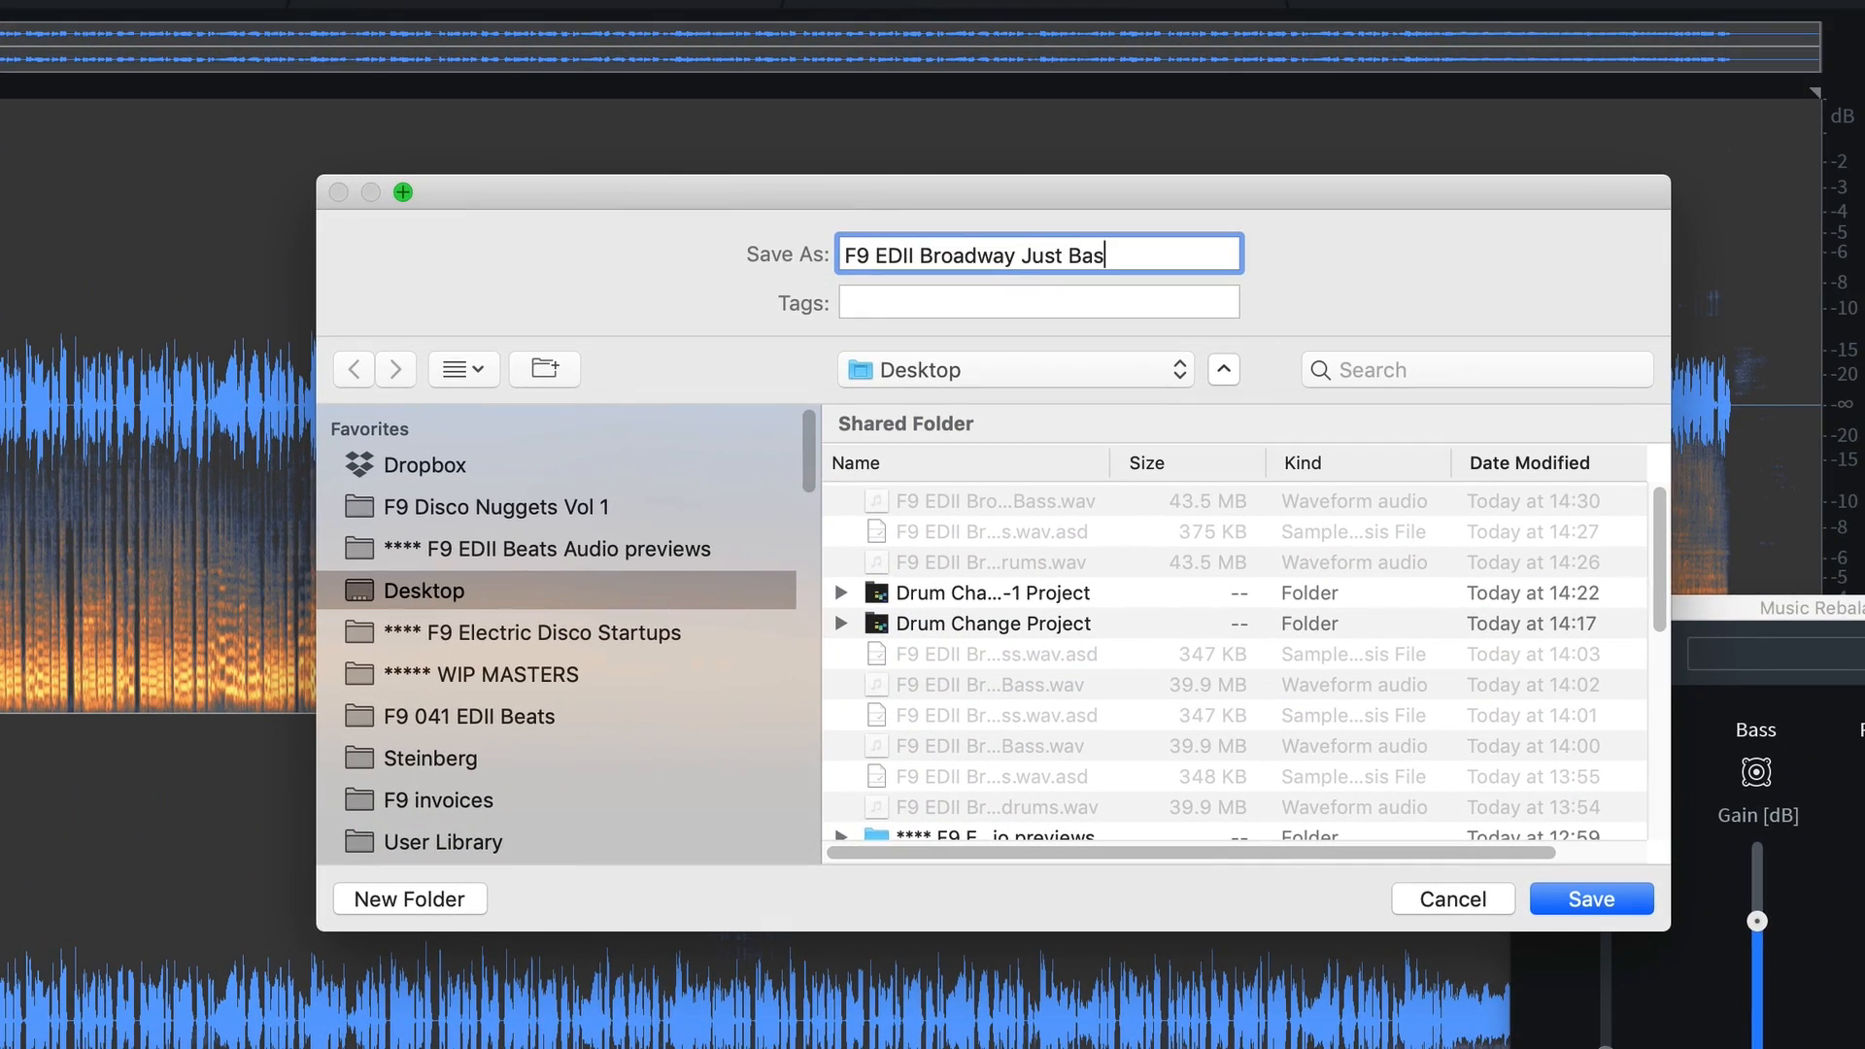
{"action": "type", "text": " Bass"}
{"action": "key", "text": "Return"}
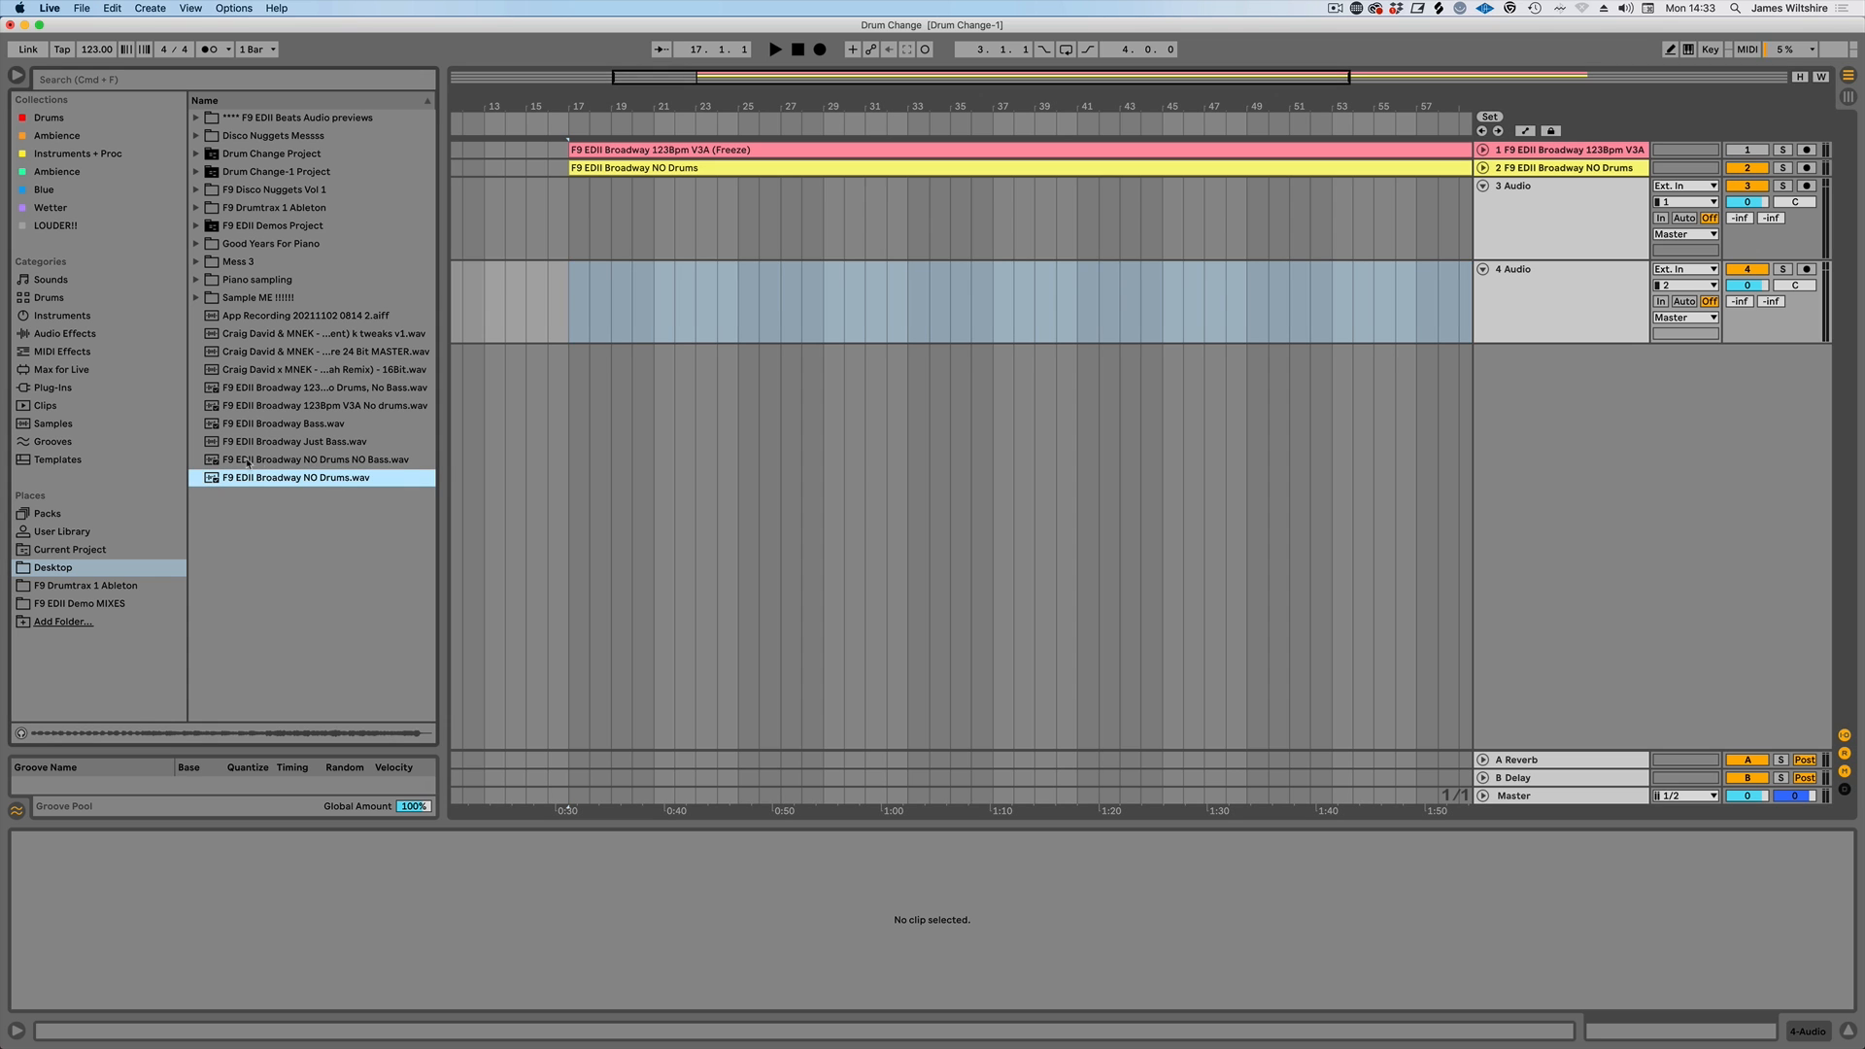
- In Ableton Live, place the NO Drums NO Bass and Just Bass files on tracks 3 and 4 from bar 17 and deactivate the NO Drums track
{"action": "left_click_drag", "start_coordinate": [247, 463], "coordinate": [579, 199]}
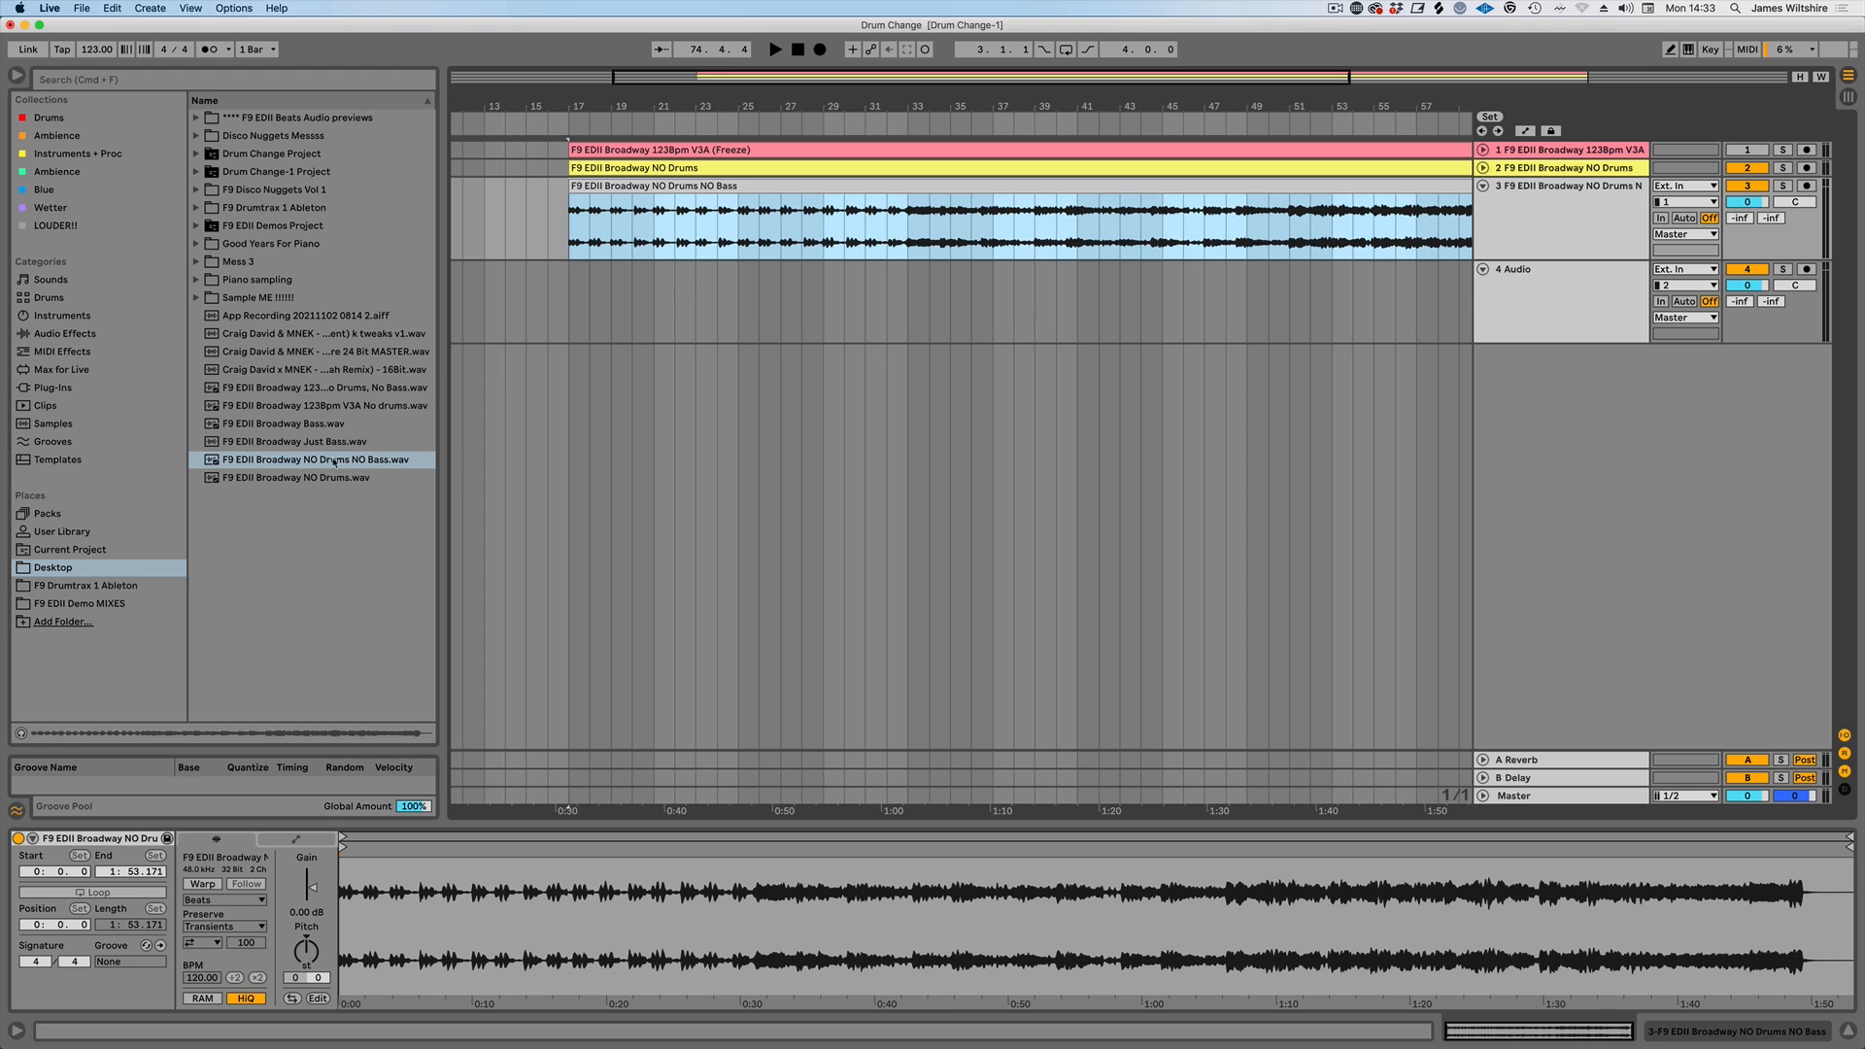
{"action": "mouse_move", "coordinate": [294, 443]}
{"action": "left_mouse_down"}
{"action": "mouse_move", "coordinate": [571, 312]}
{"action": "mouse_move", "coordinate": [563, 288]}
{"action": "left_mouse_up"}
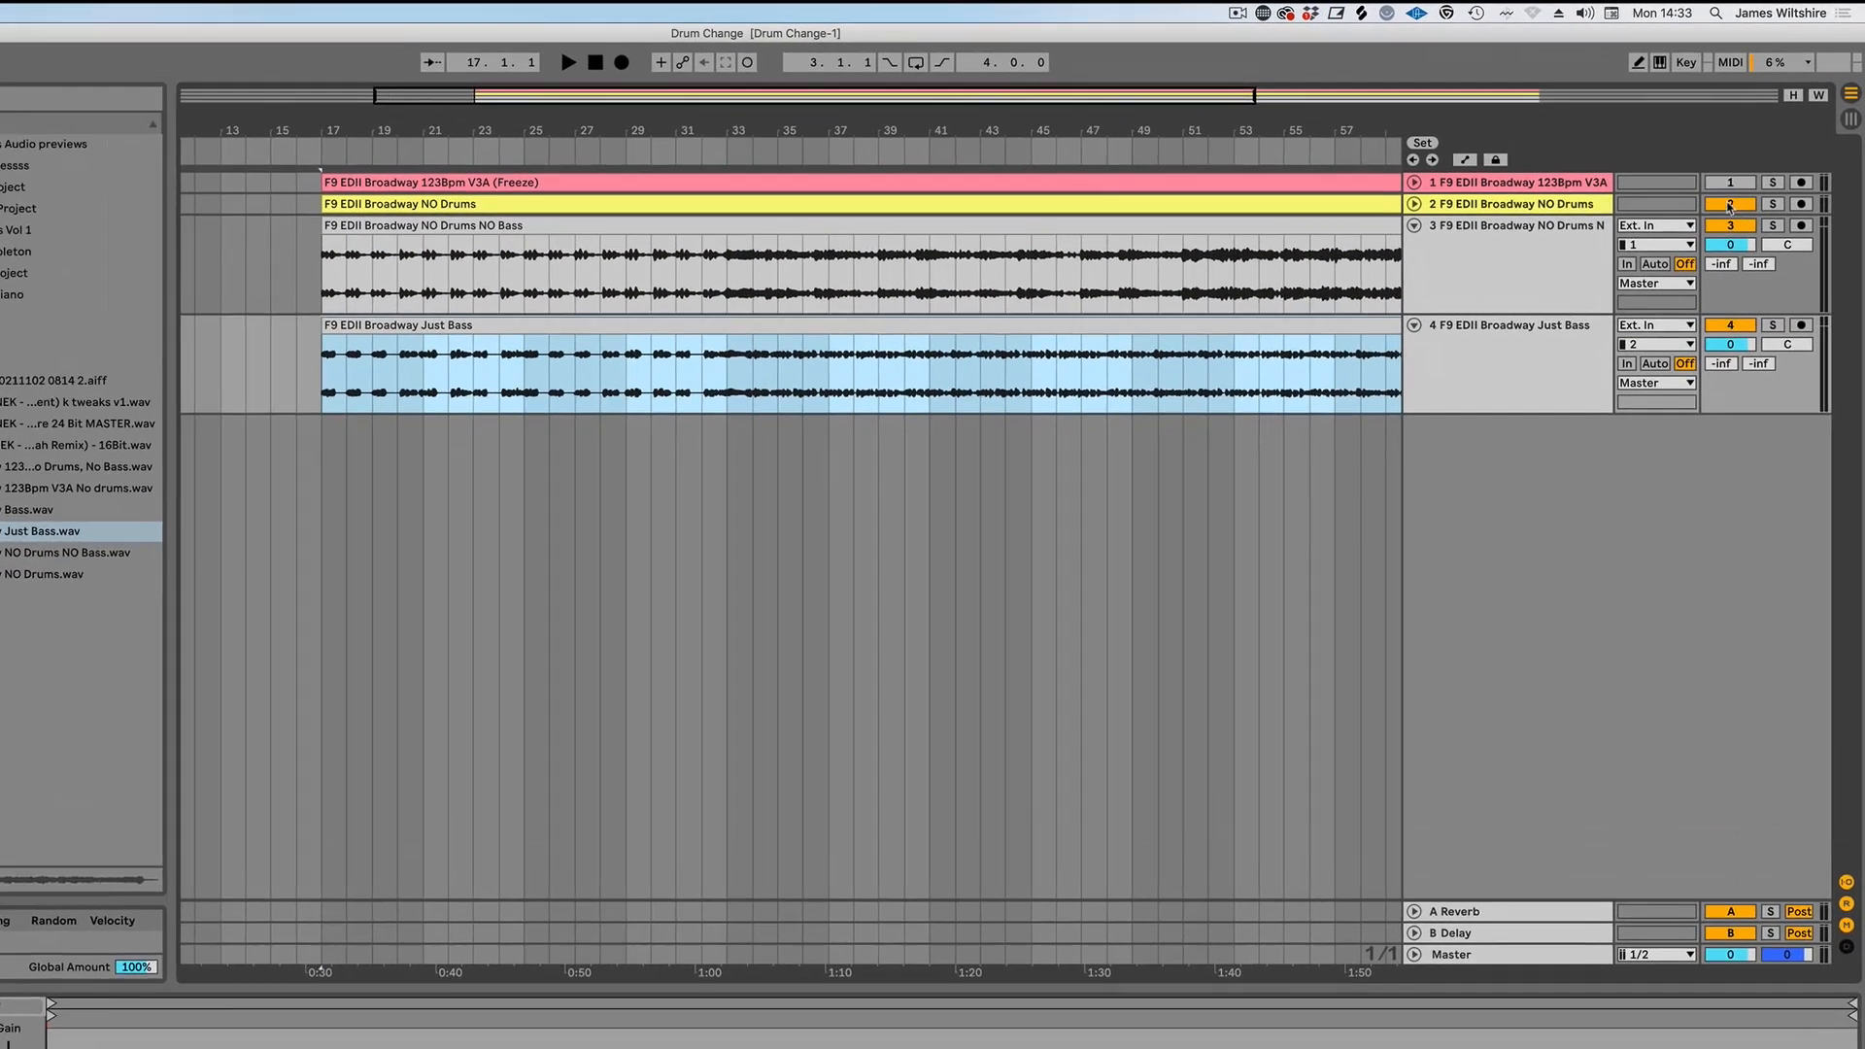
{"action": "left_click", "coordinate": [1746, 167]}
- Play the NO Drums NO Bass and Just Bass tracks together from bar 33
{"action": "left_click", "coordinate": [1562, 185]}
{"action": "left_click", "coordinate": [159, 449]}
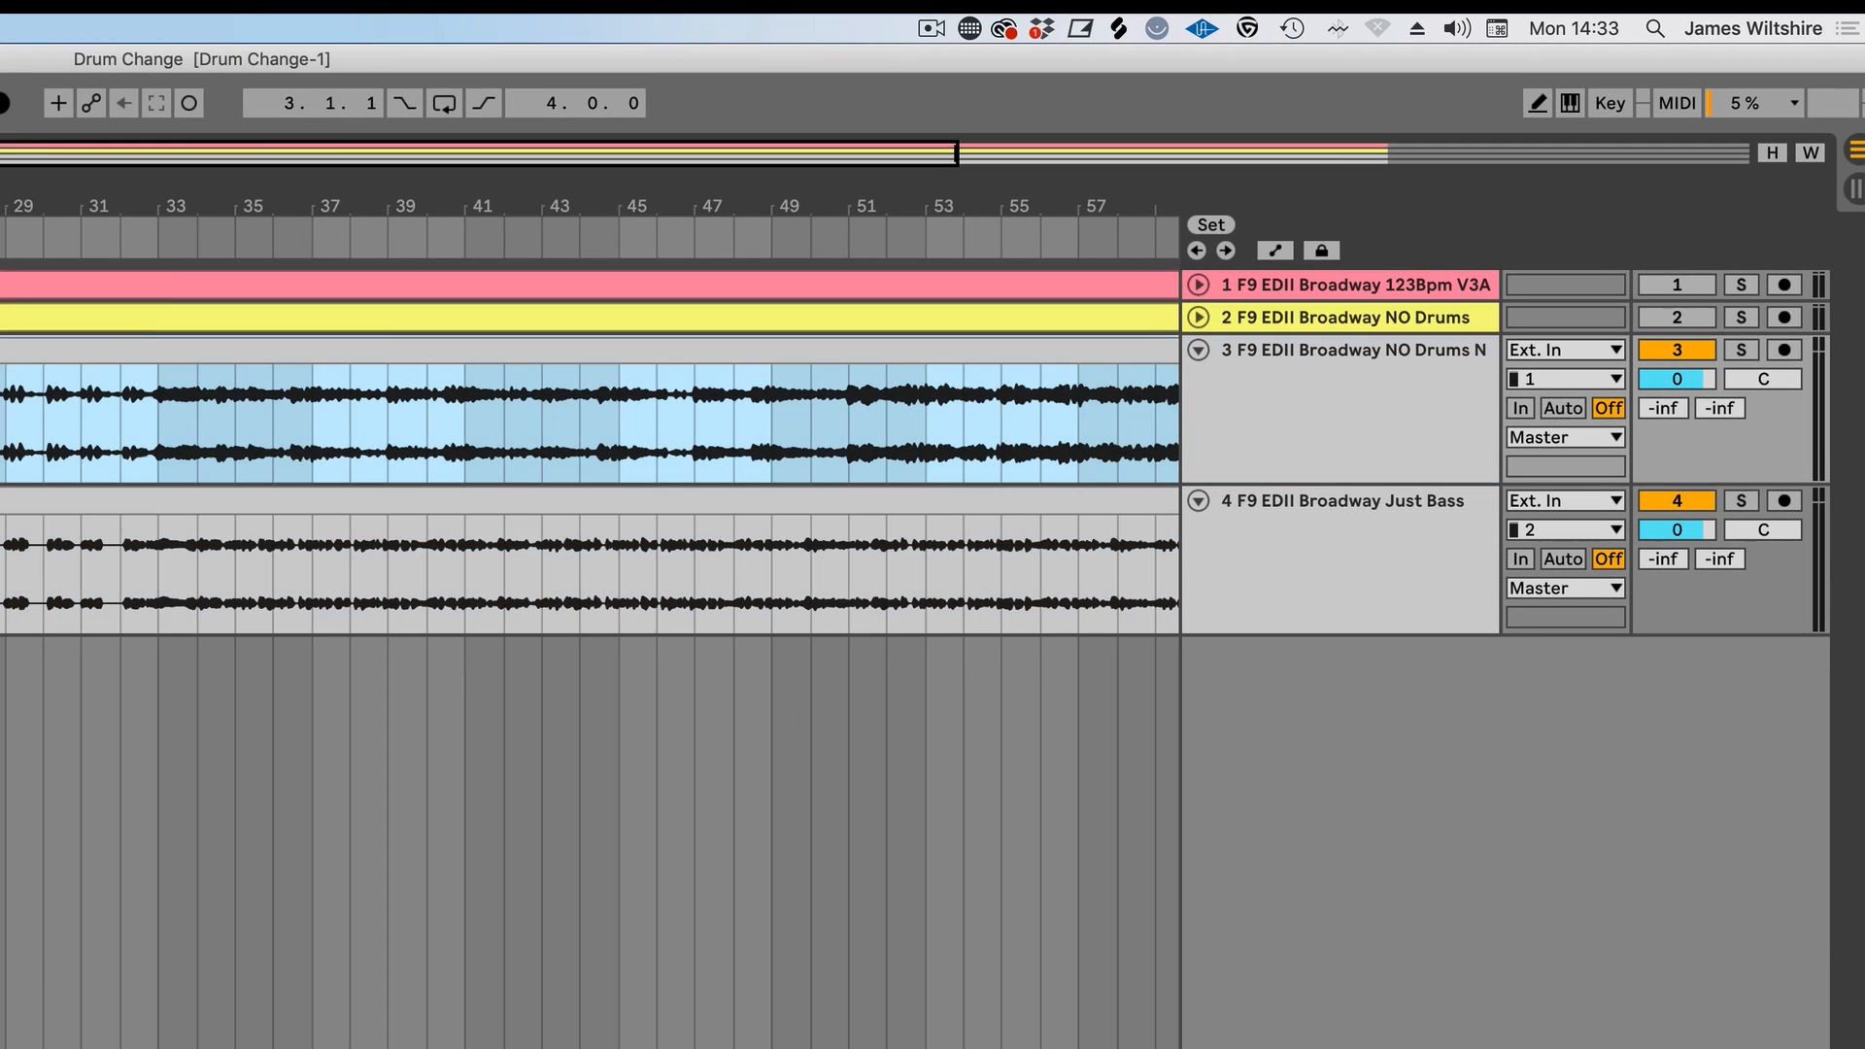
{"action": "key", "text": "space"}
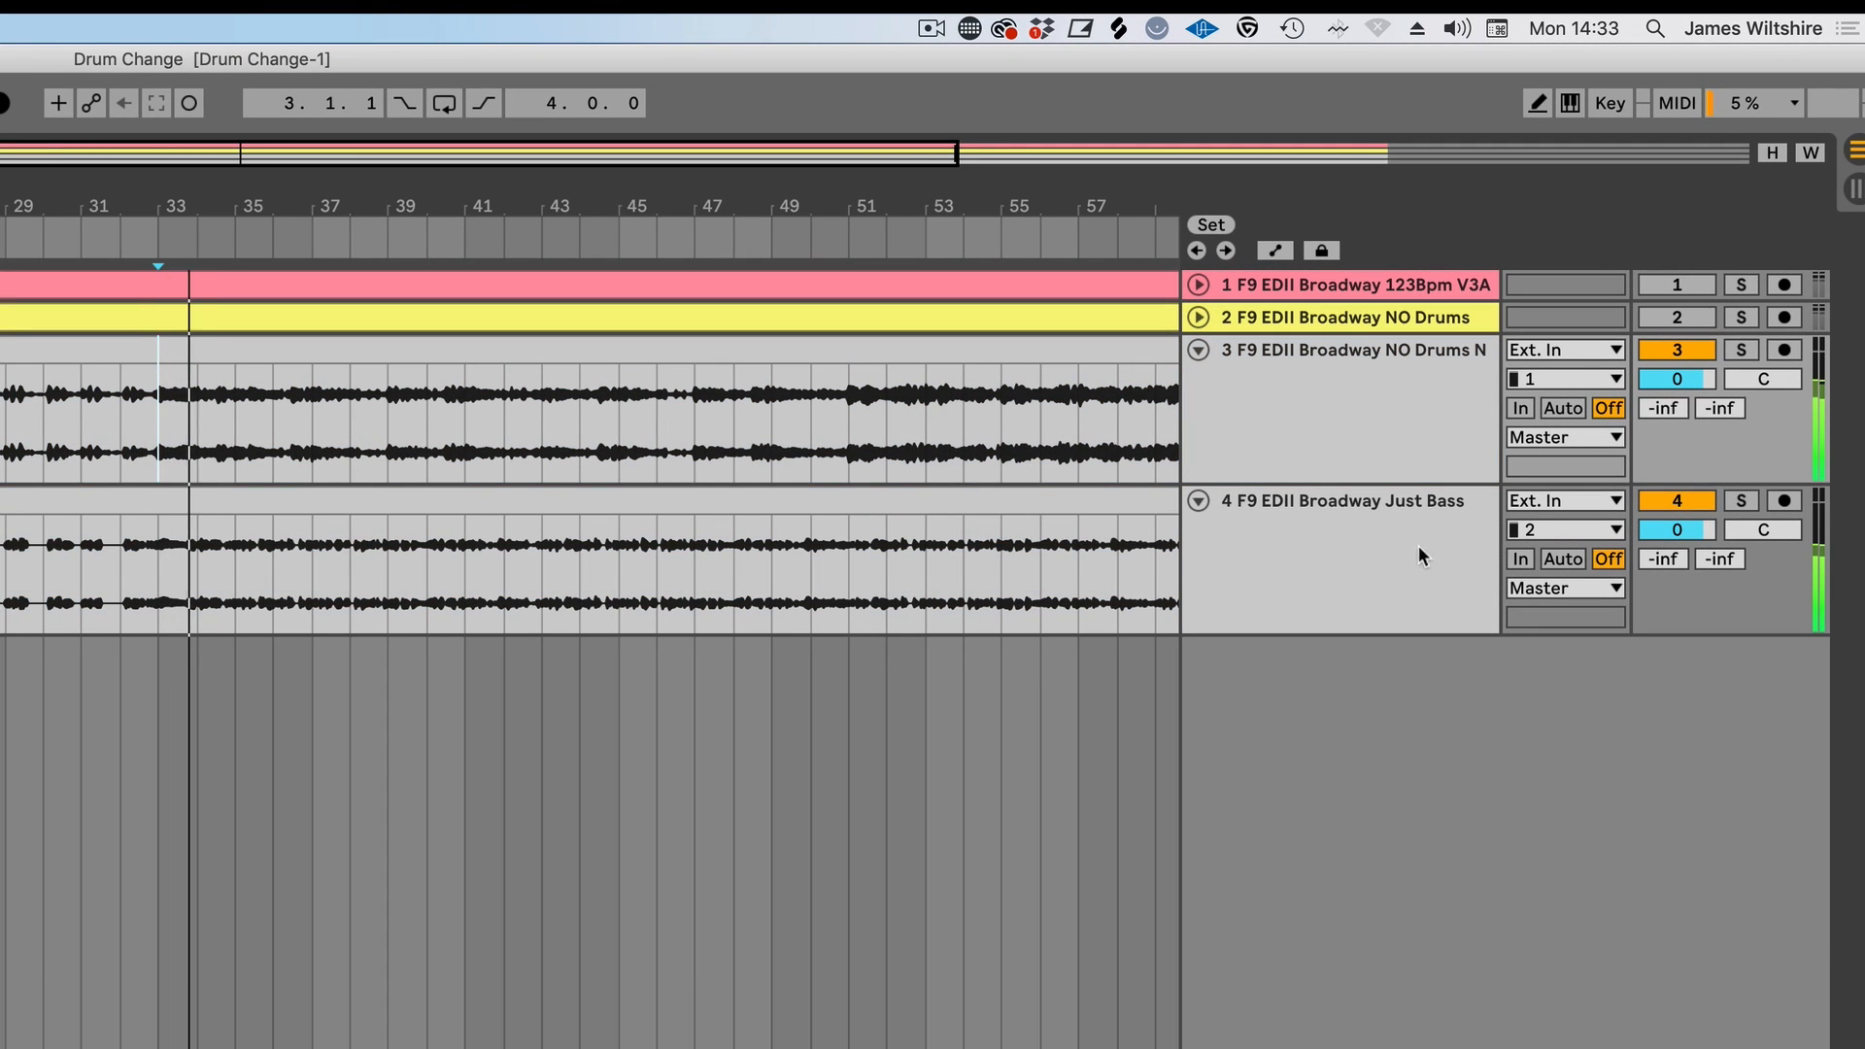
{"action": "left_click", "coordinate": [1380, 398]}
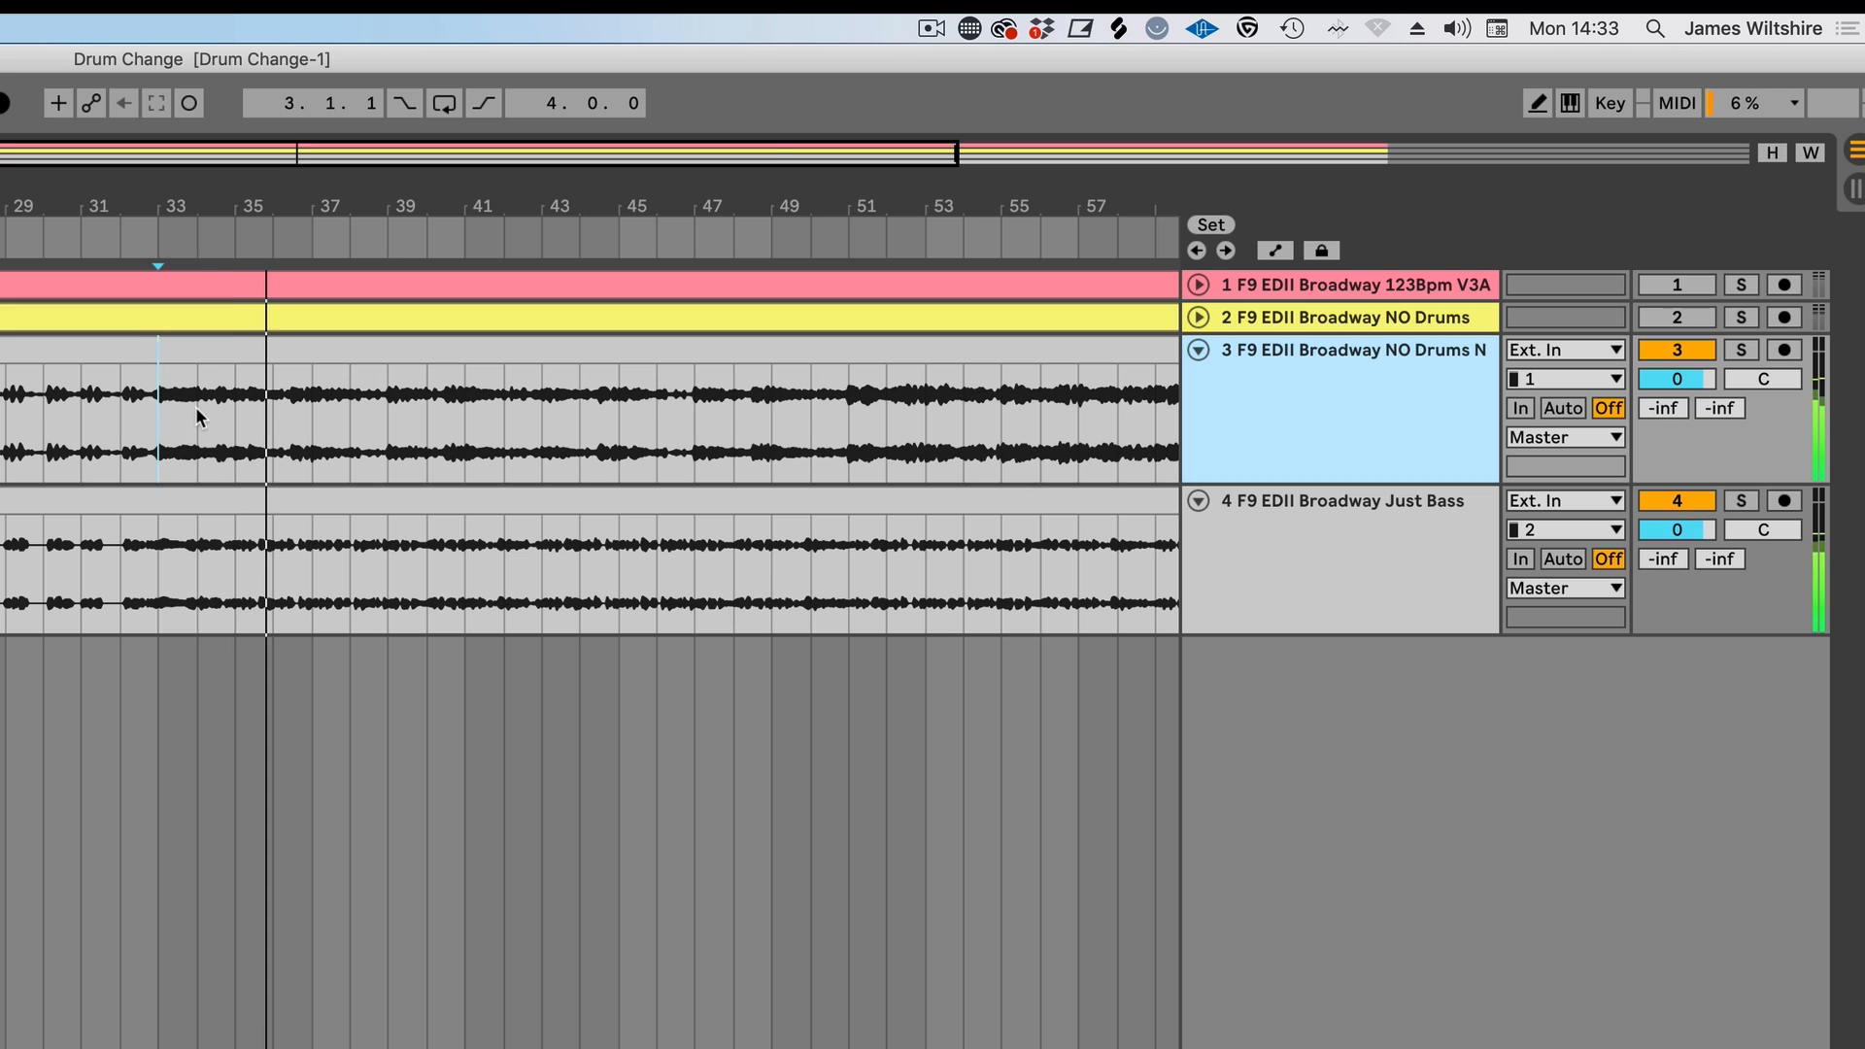
- Solo the NO Drums NO Bass track, then solo the Just Bass track and play it from bar 34
{"action": "left_click_drag", "start_coordinate": [197, 418], "coordinate": [959, 439]}
{"action": "left_click", "coordinate": [1741, 350]}
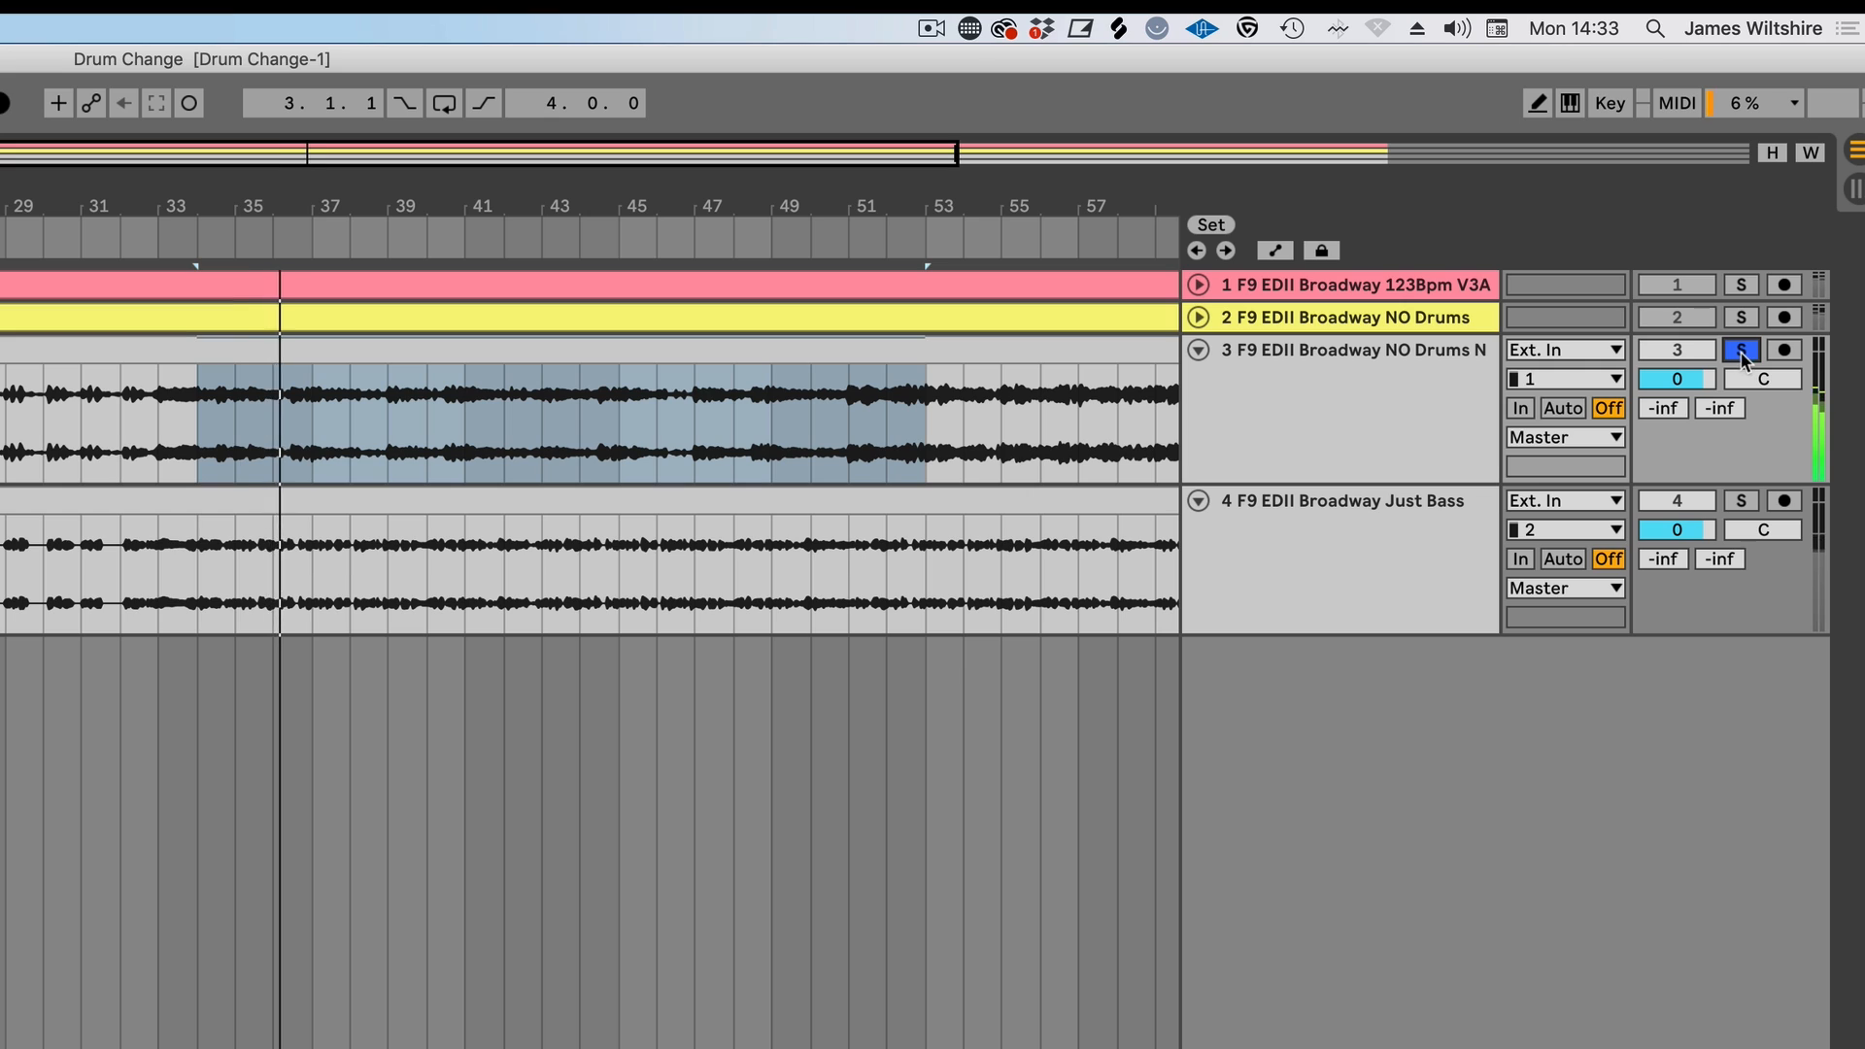
{"action": "left_click", "coordinate": [1736, 498]}
{"action": "key", "text": "space"}
{"action": "key", "text": "space"}
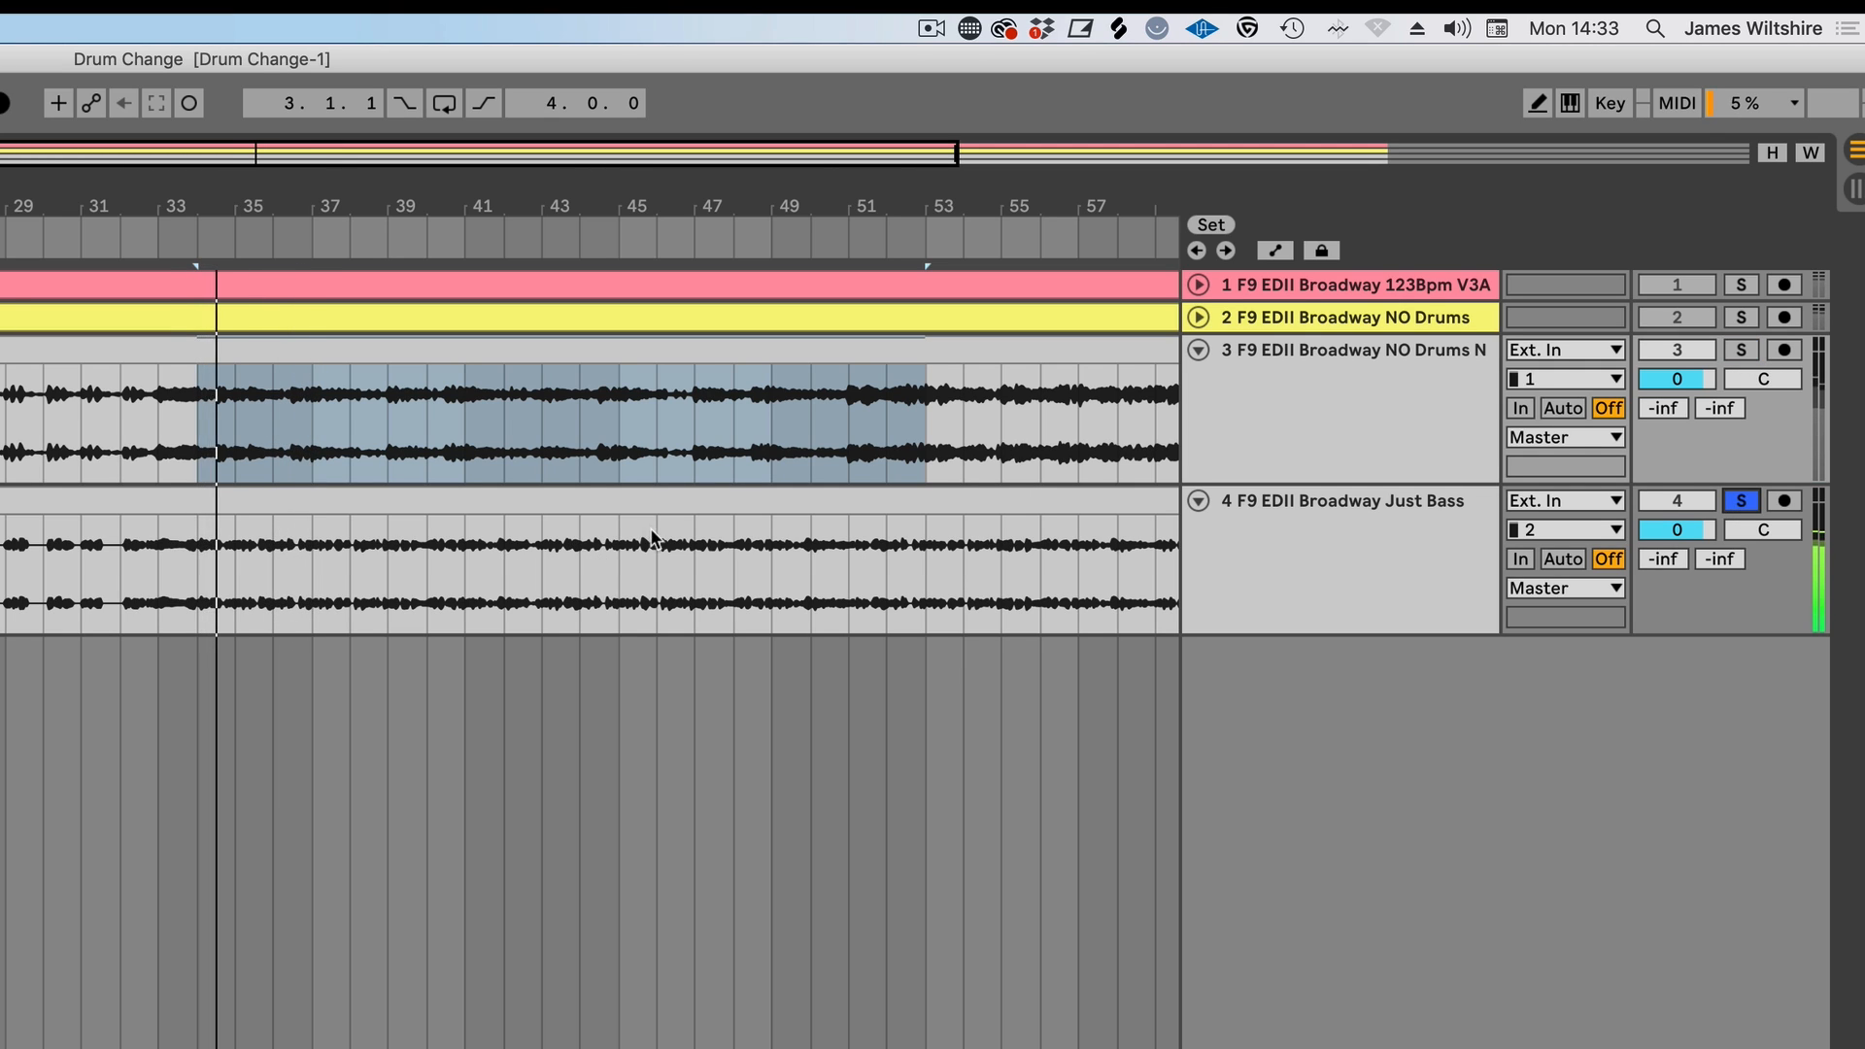
{"action": "left_click", "coordinate": [1318, 550]}
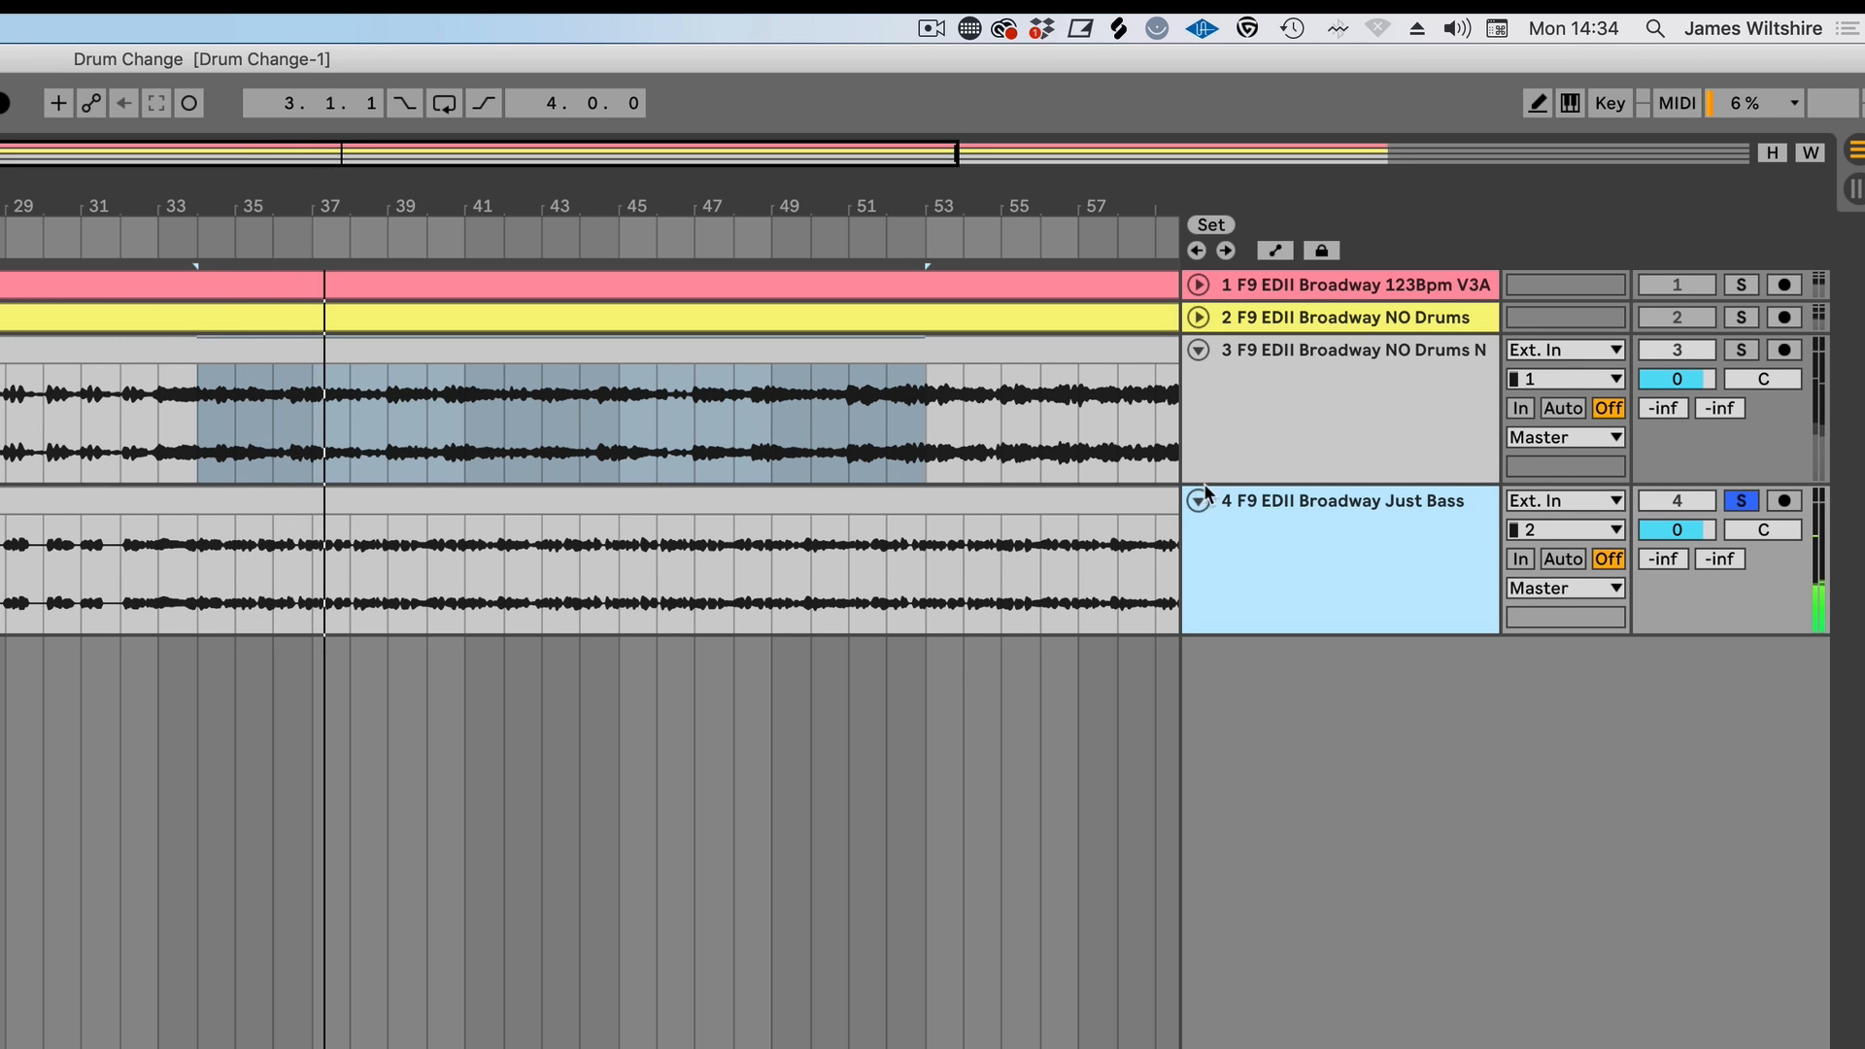
- Delete the original 123Bpm V3A and NO Drums tracks and clear the solo on the Just Bass track
{"action": "left_click", "coordinate": [1357, 290]}
{"action": "left_click", "coordinate": [1349, 313], "text": "shift"}
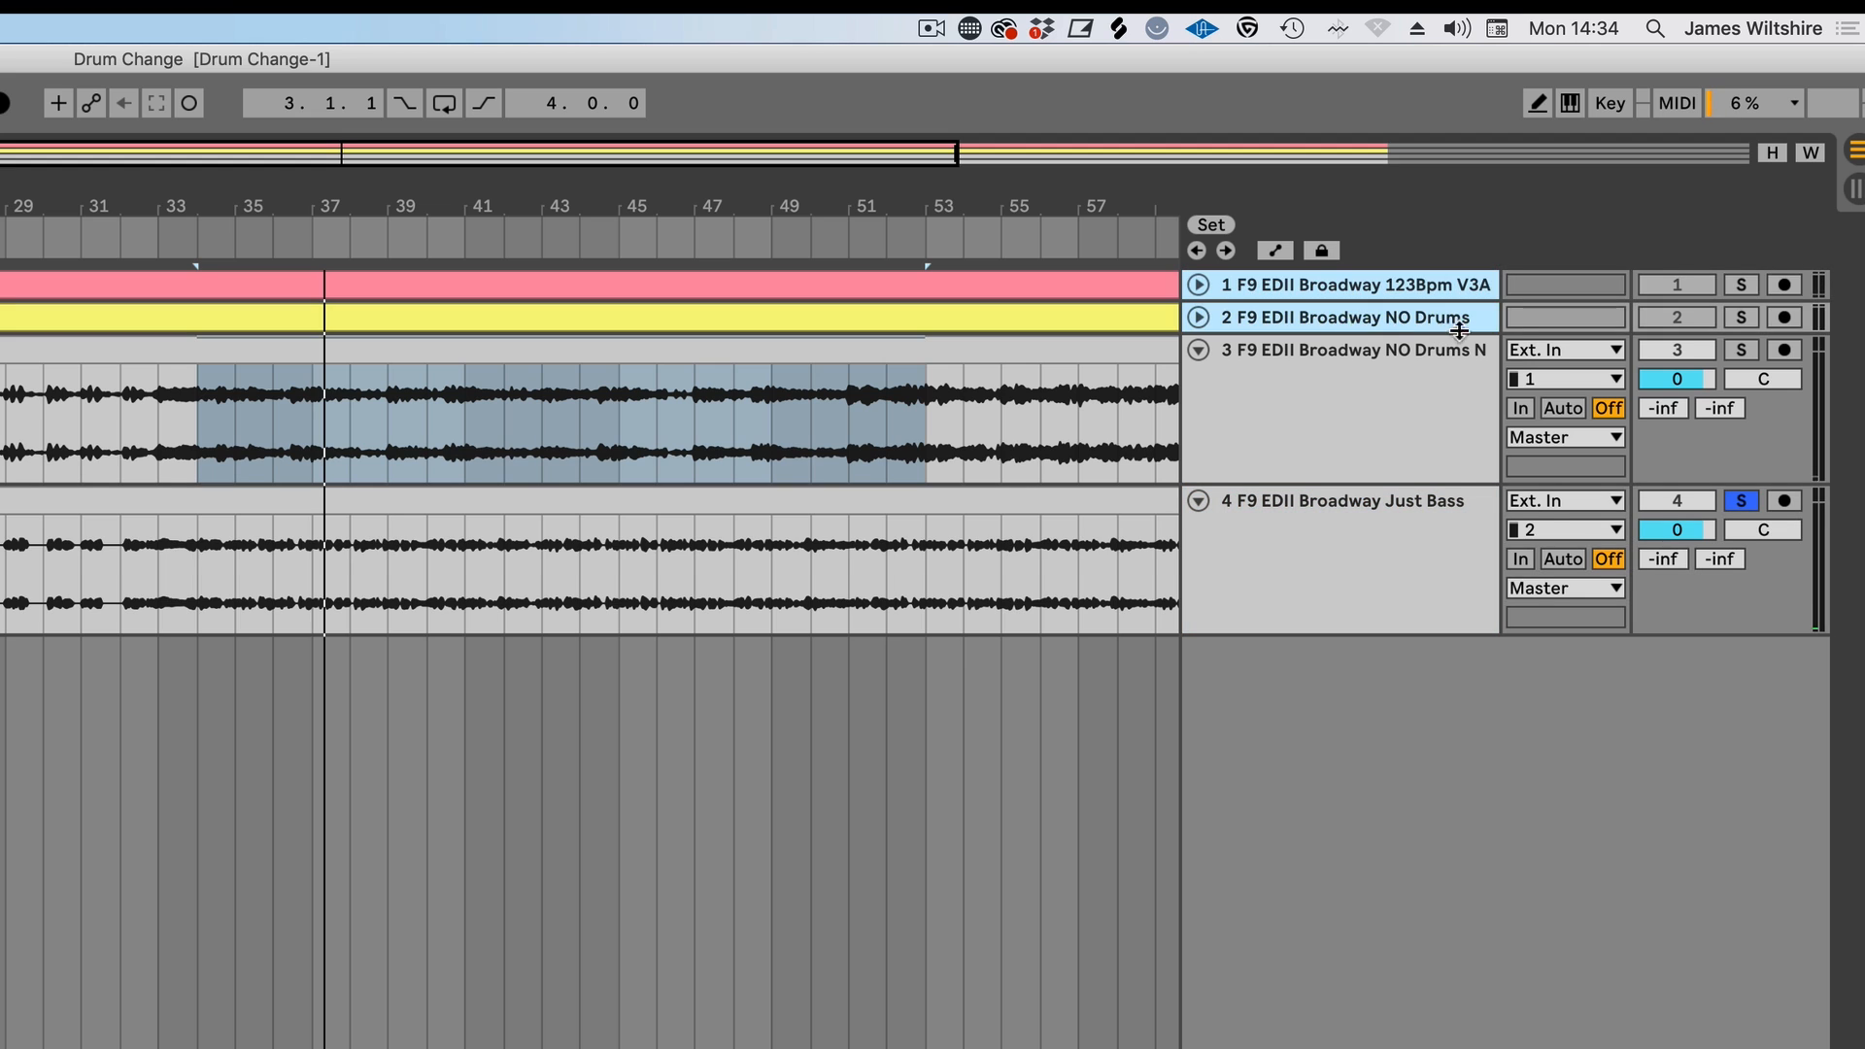
{"action": "key", "text": "Delete"}
{"action": "left_click", "coordinate": [1744, 437]}
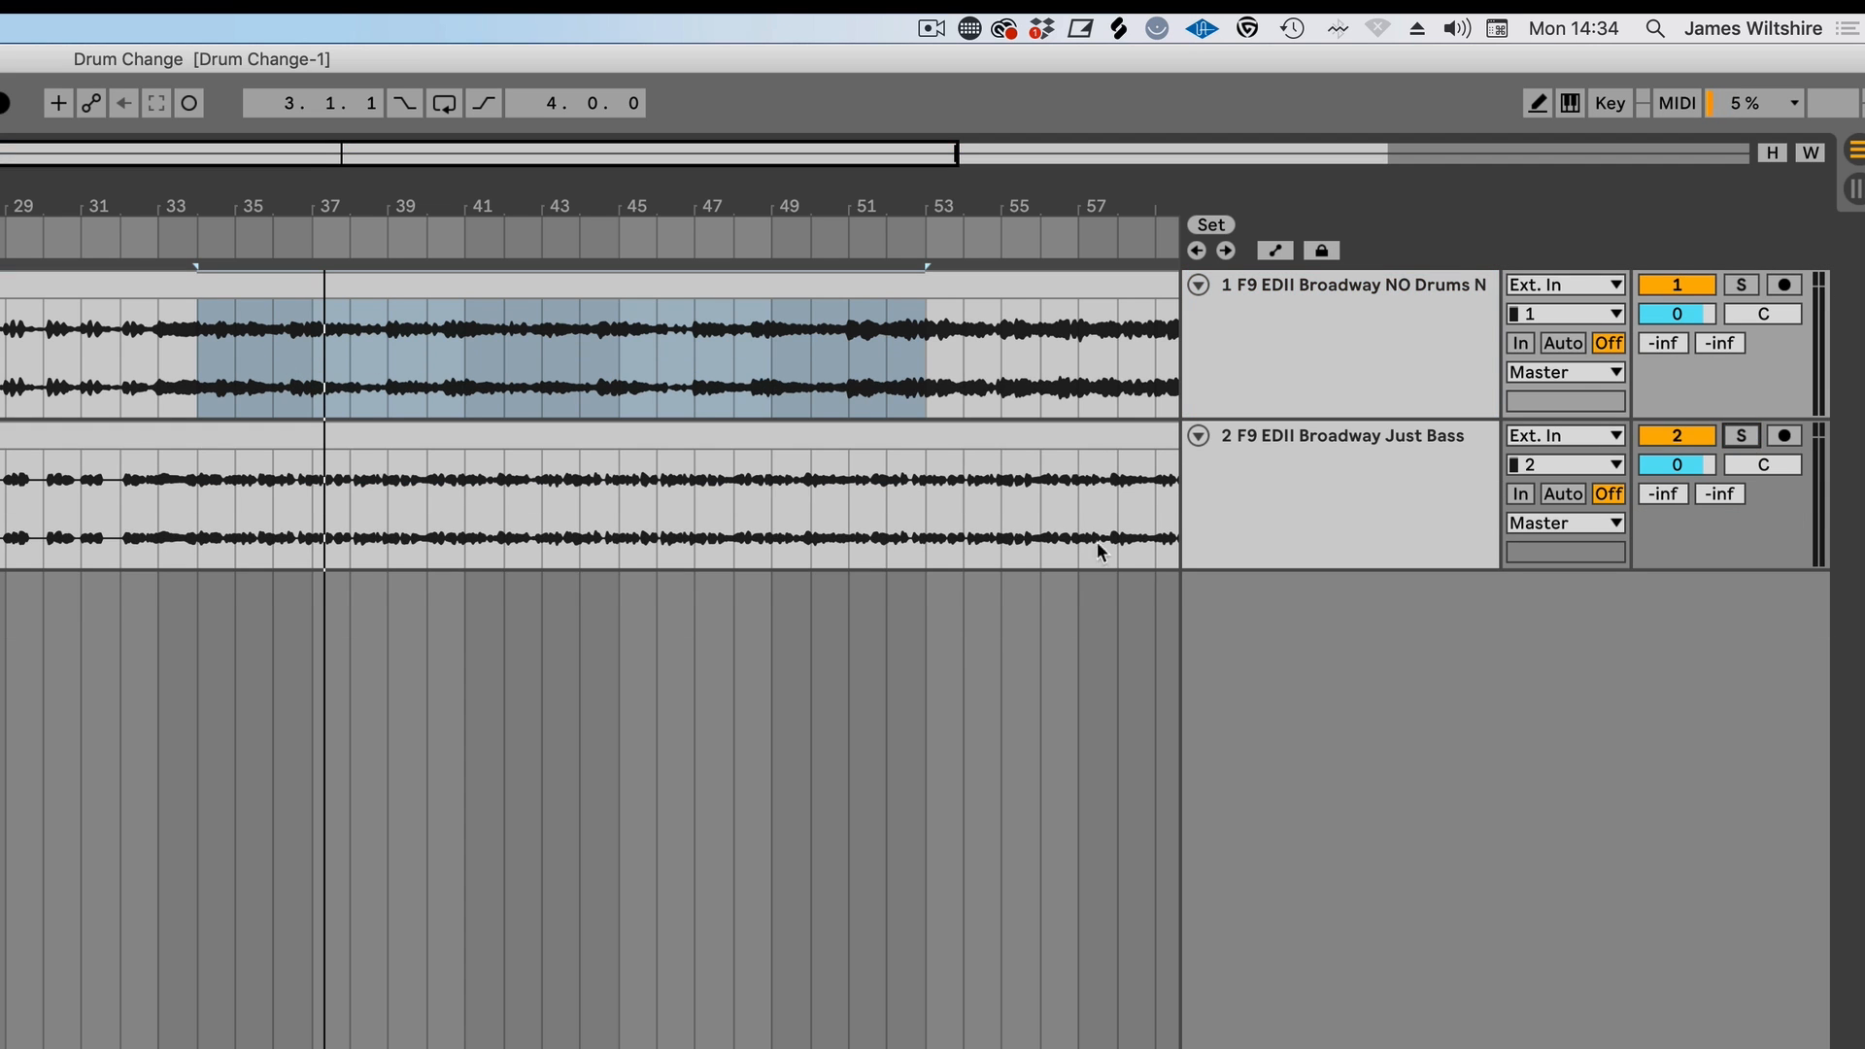
{"action": "left_click", "coordinate": [1307, 467]}
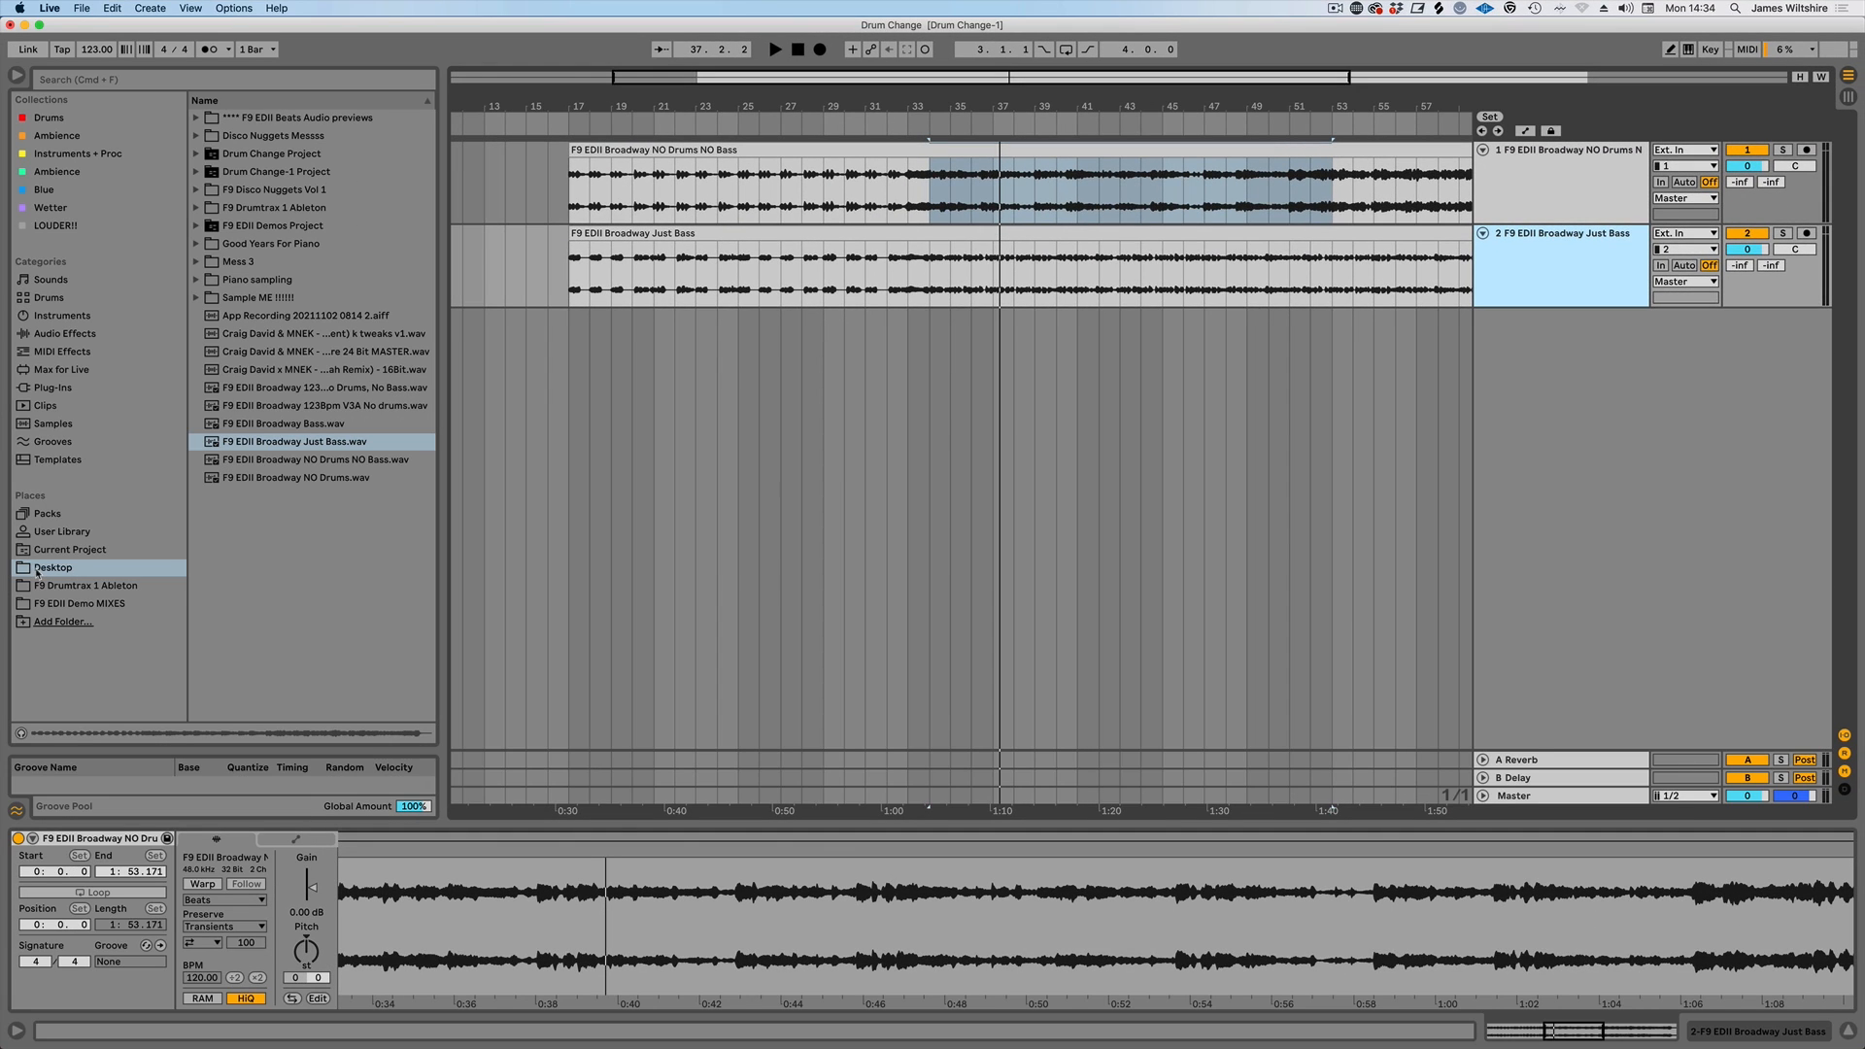
- Add all tracks from Kick to Purist_Kit of F9 Drumtrax 120 Bpm Purist .als to the arrangement, starting at bar 21
{"action": "left_click", "coordinate": [53, 587]}
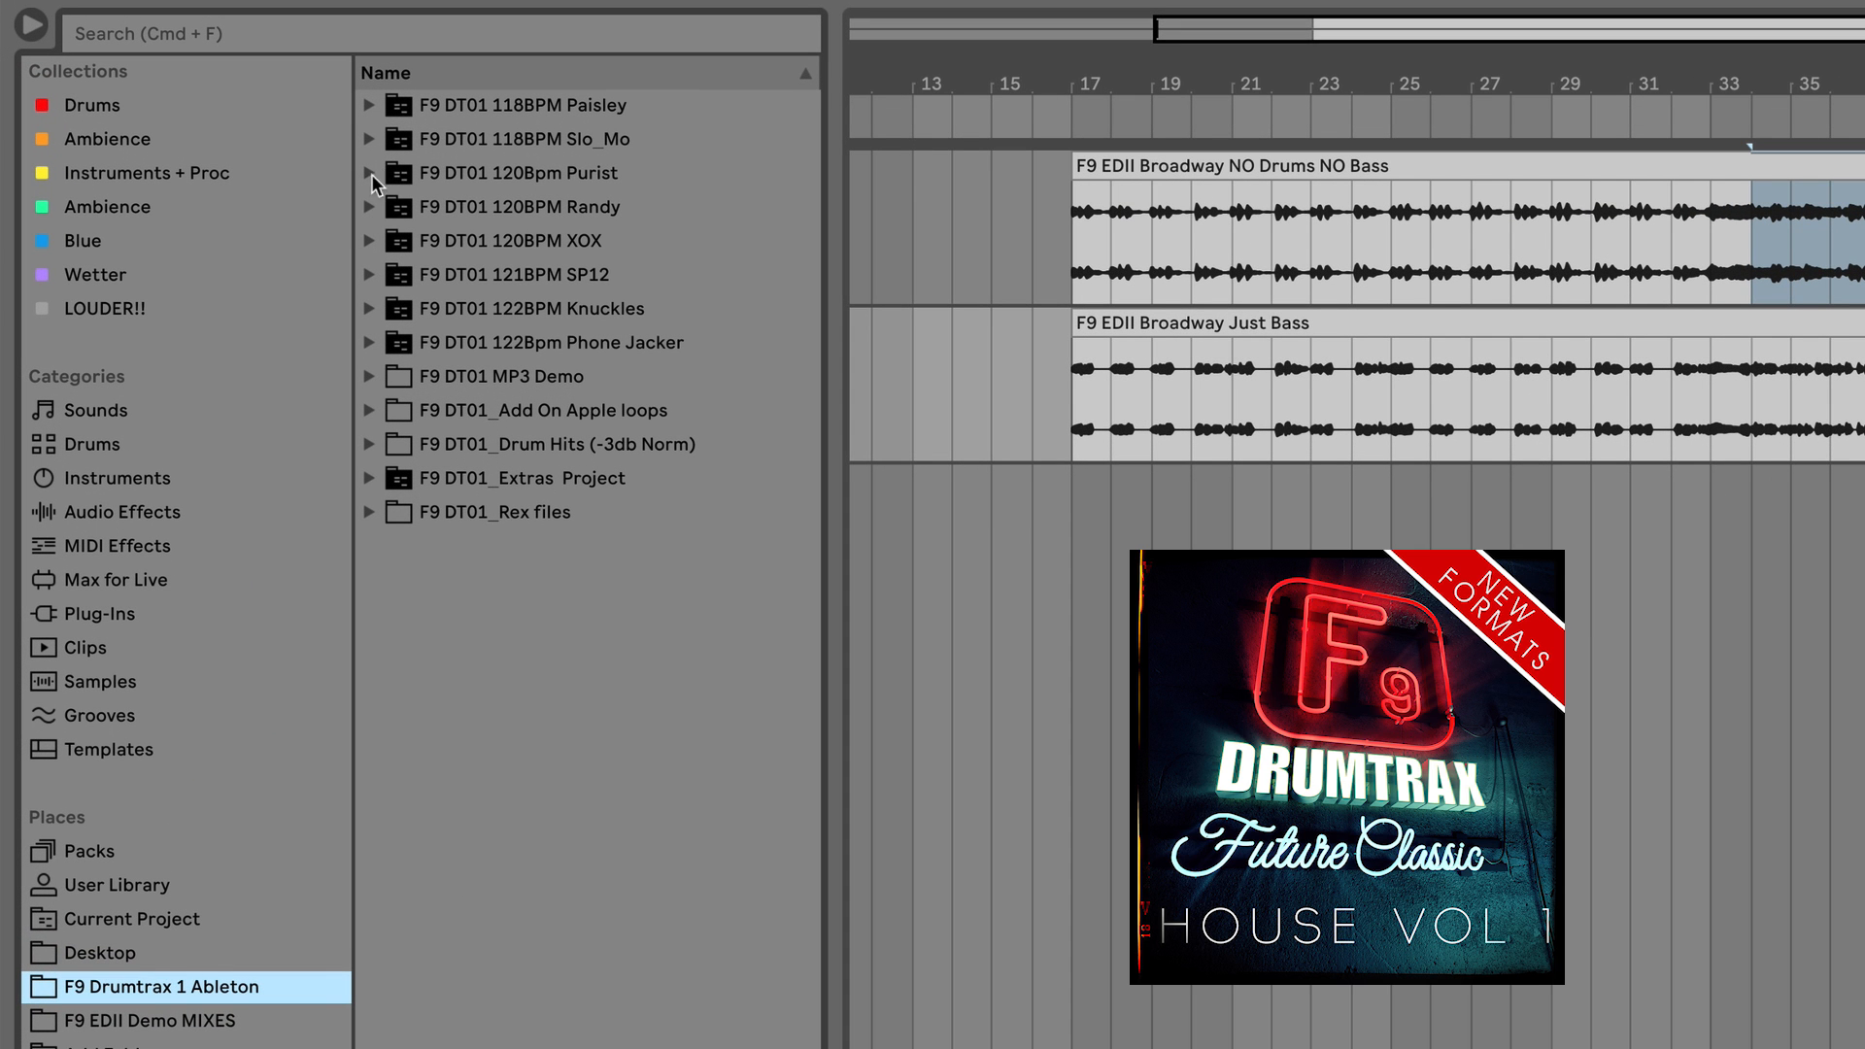
{"action": "left_click", "coordinate": [372, 175]}
{"action": "left_click", "coordinate": [384, 240]}
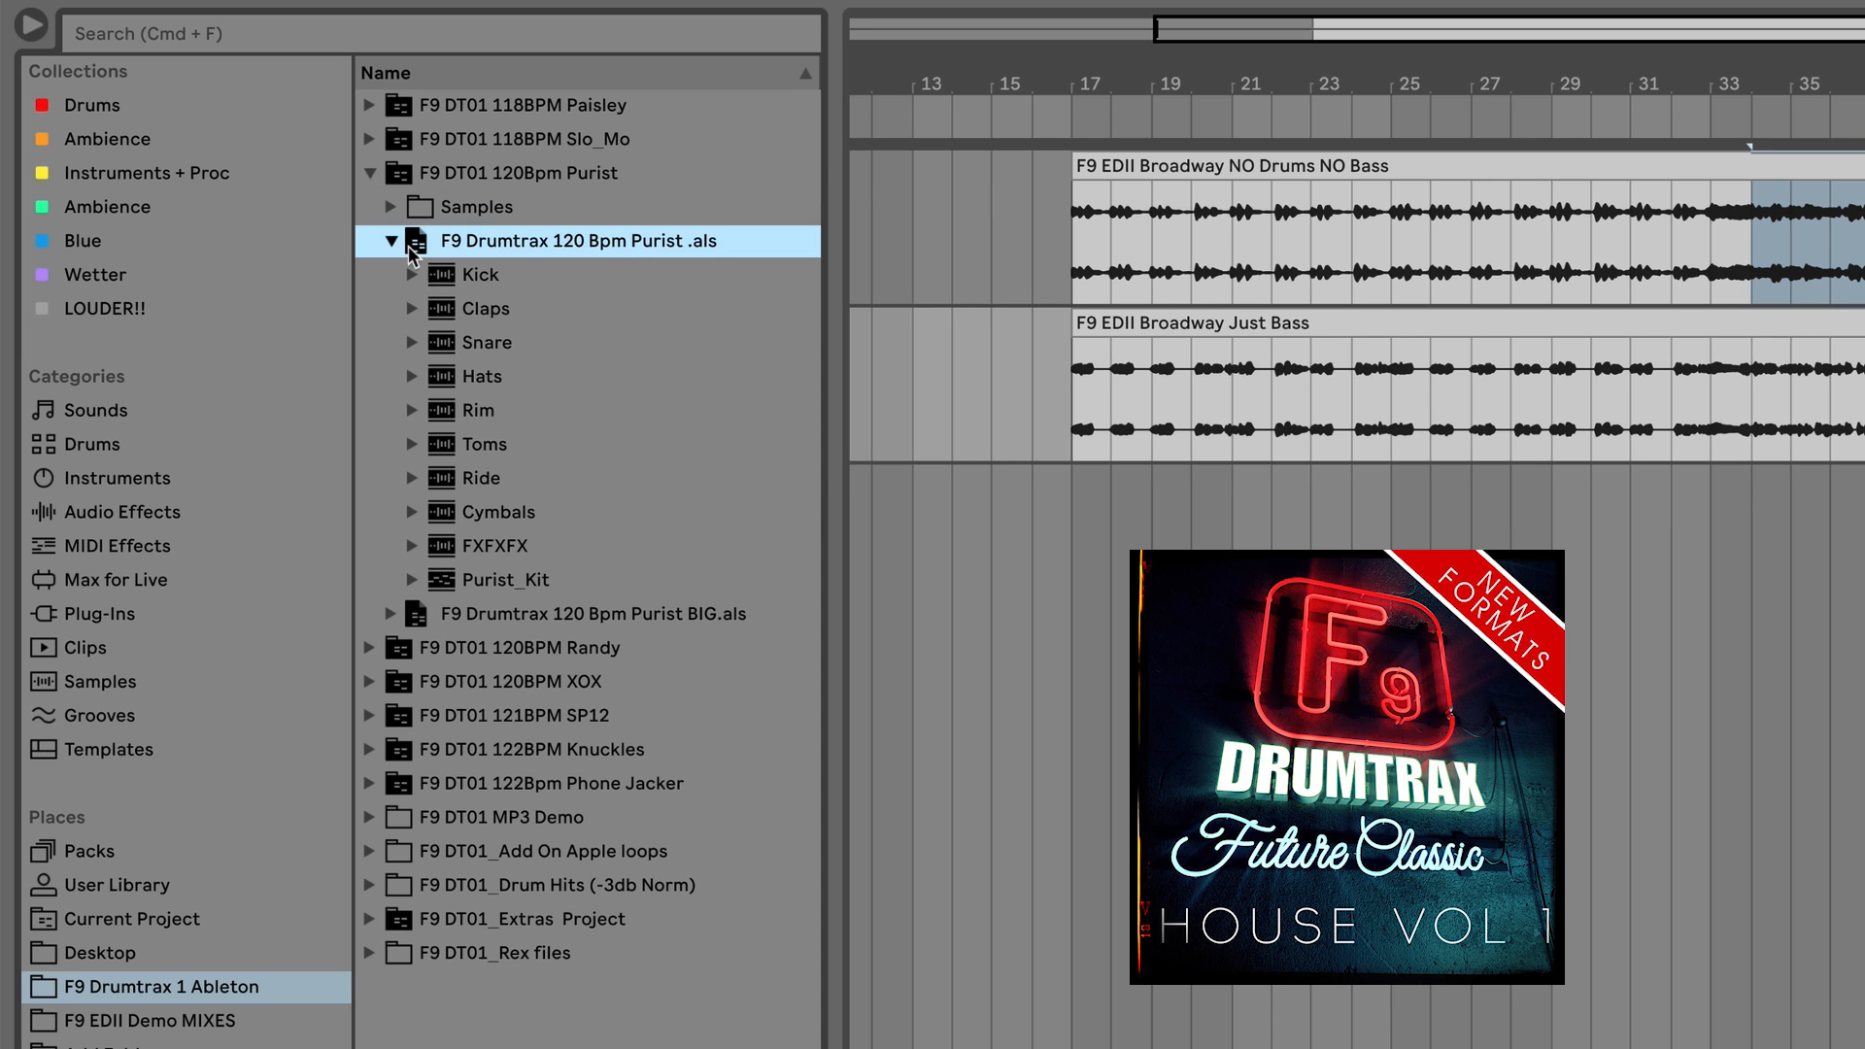
{"action": "left_click", "coordinate": [497, 280]}
{"action": "left_click", "coordinate": [531, 581], "text": "shift"}
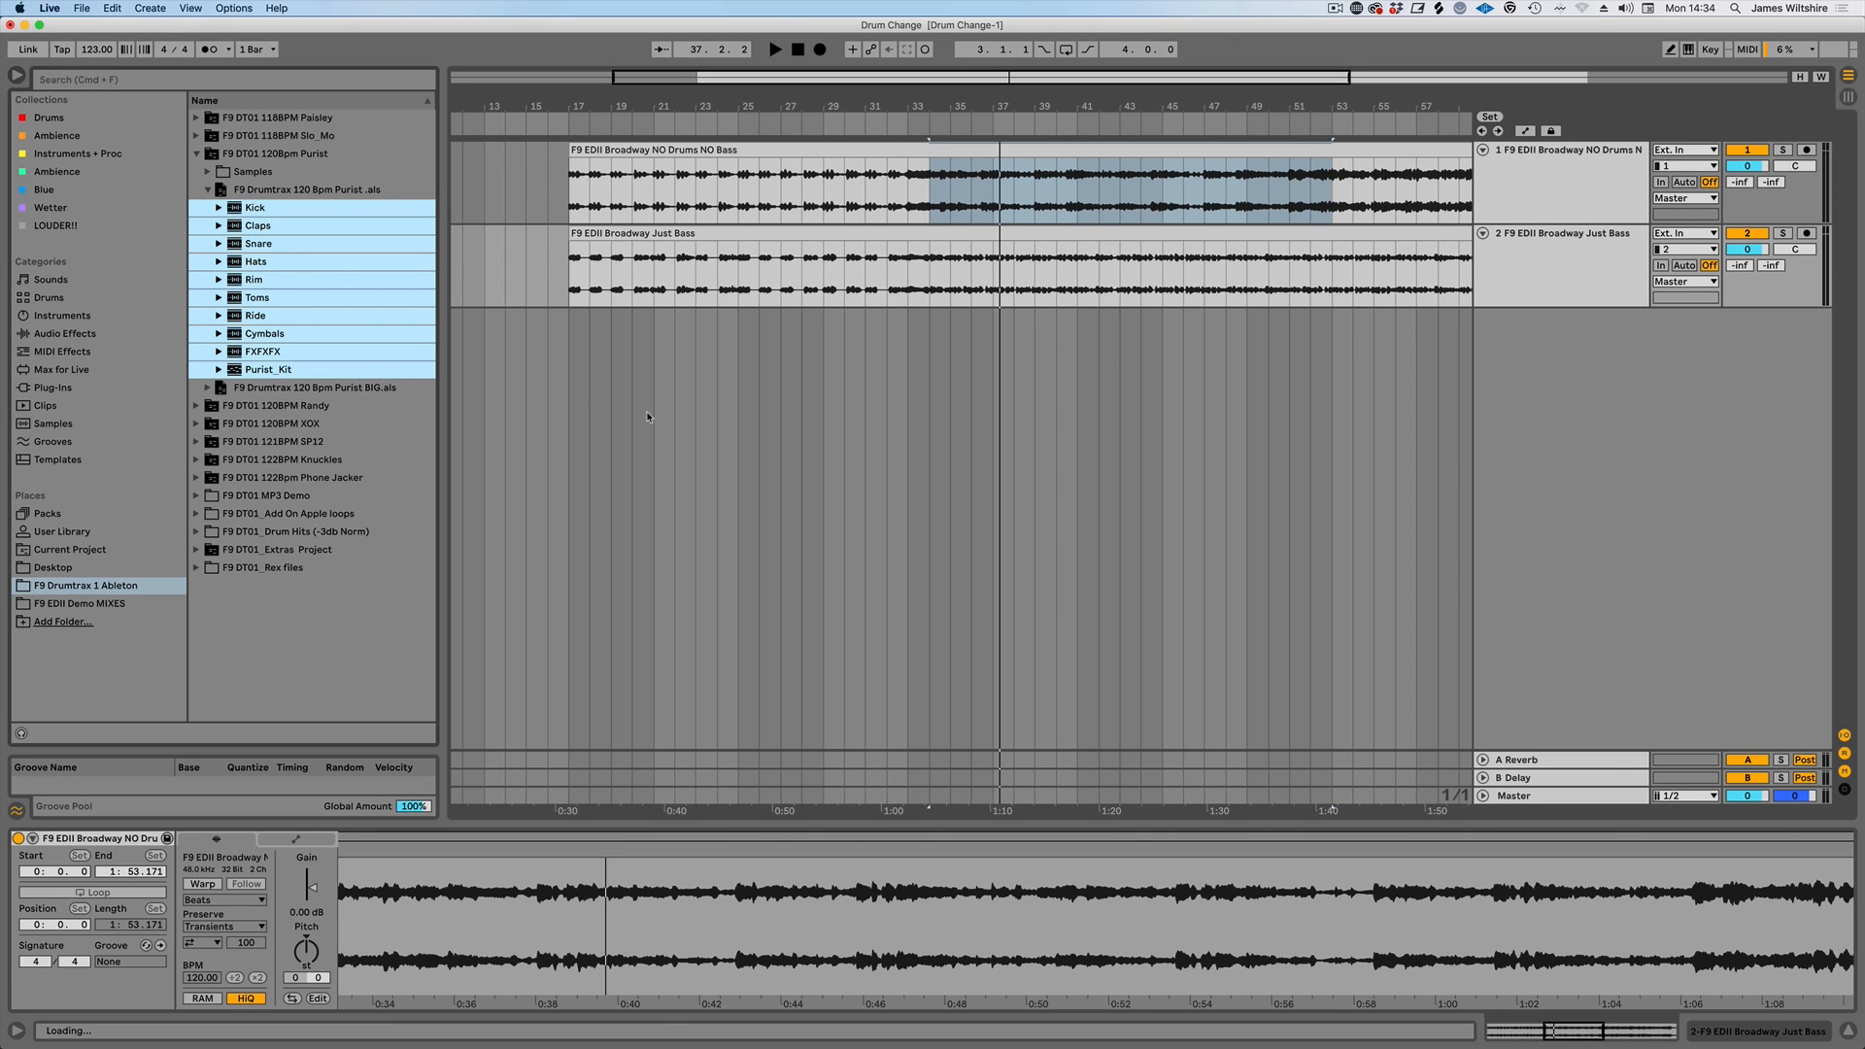
{"action": "left_click_drag", "start_coordinate": [638, 384], "coordinate": [653, 386]}
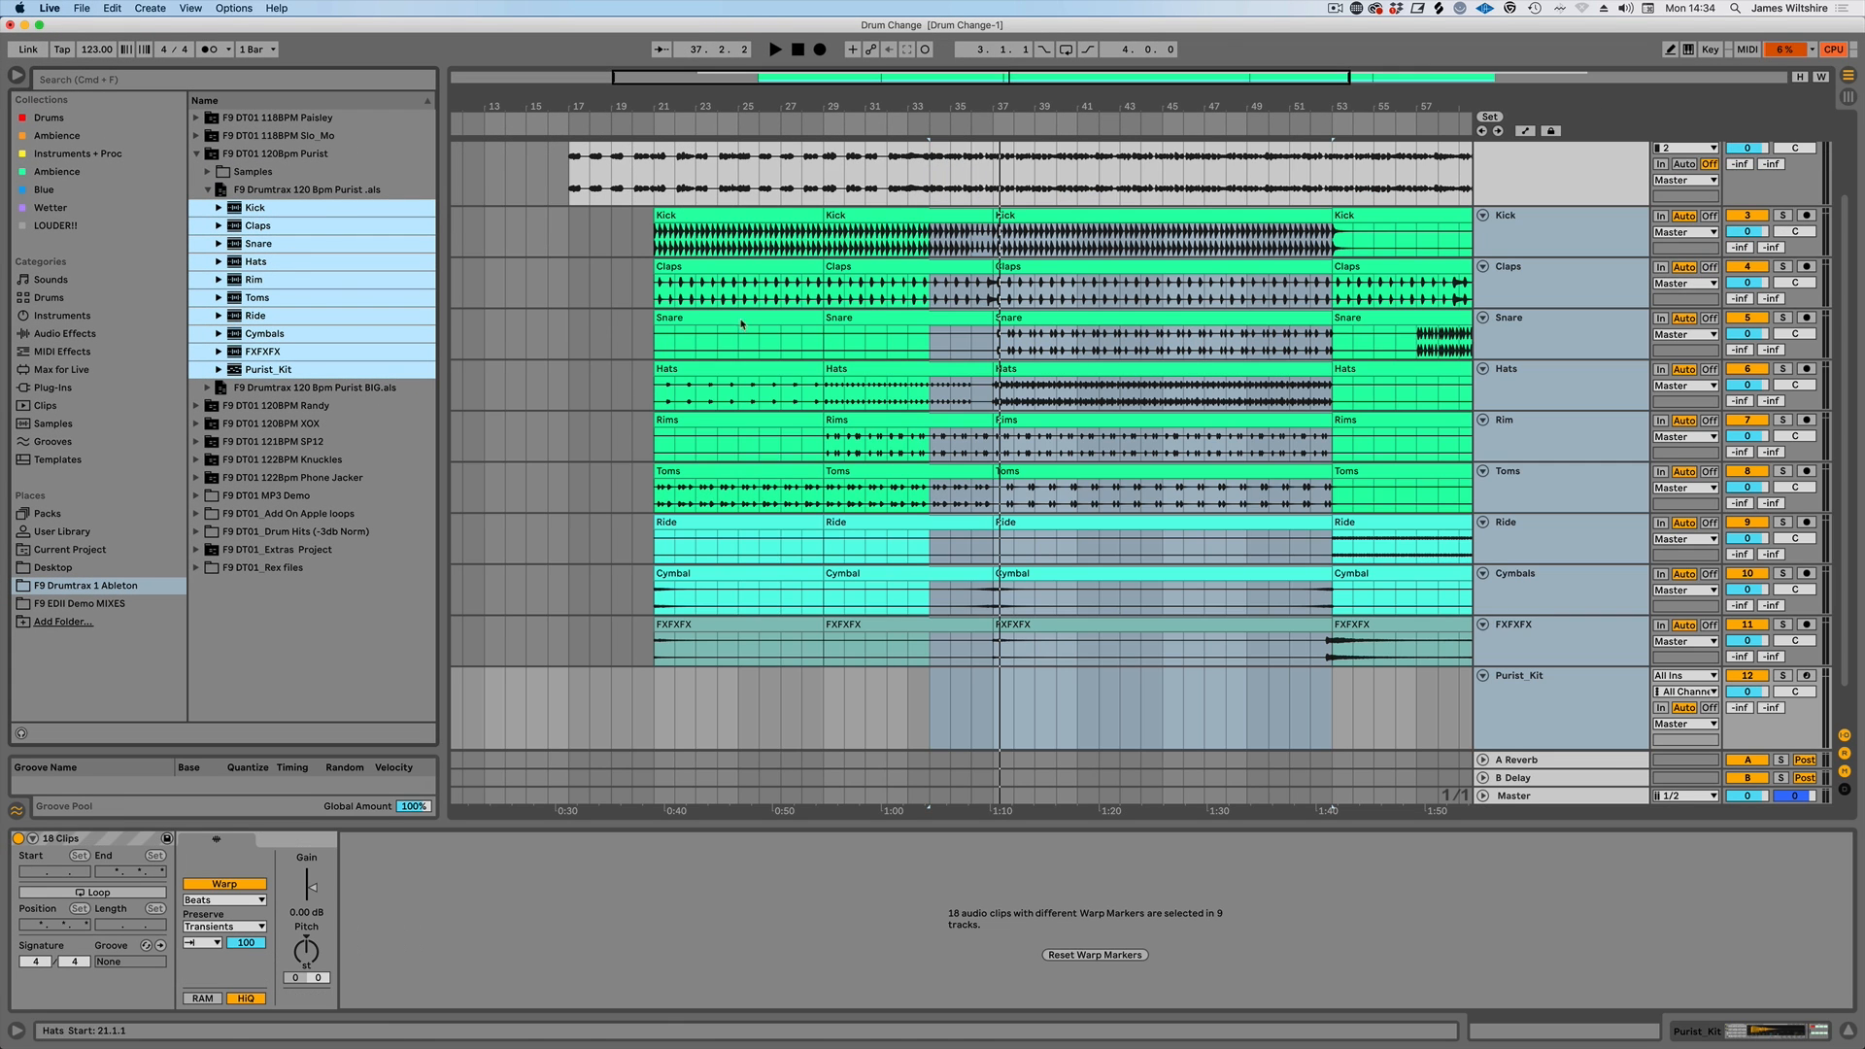
- Delete the Rim and Toms tracks from the imported drums
{"action": "left_click", "coordinate": [1559, 442]}
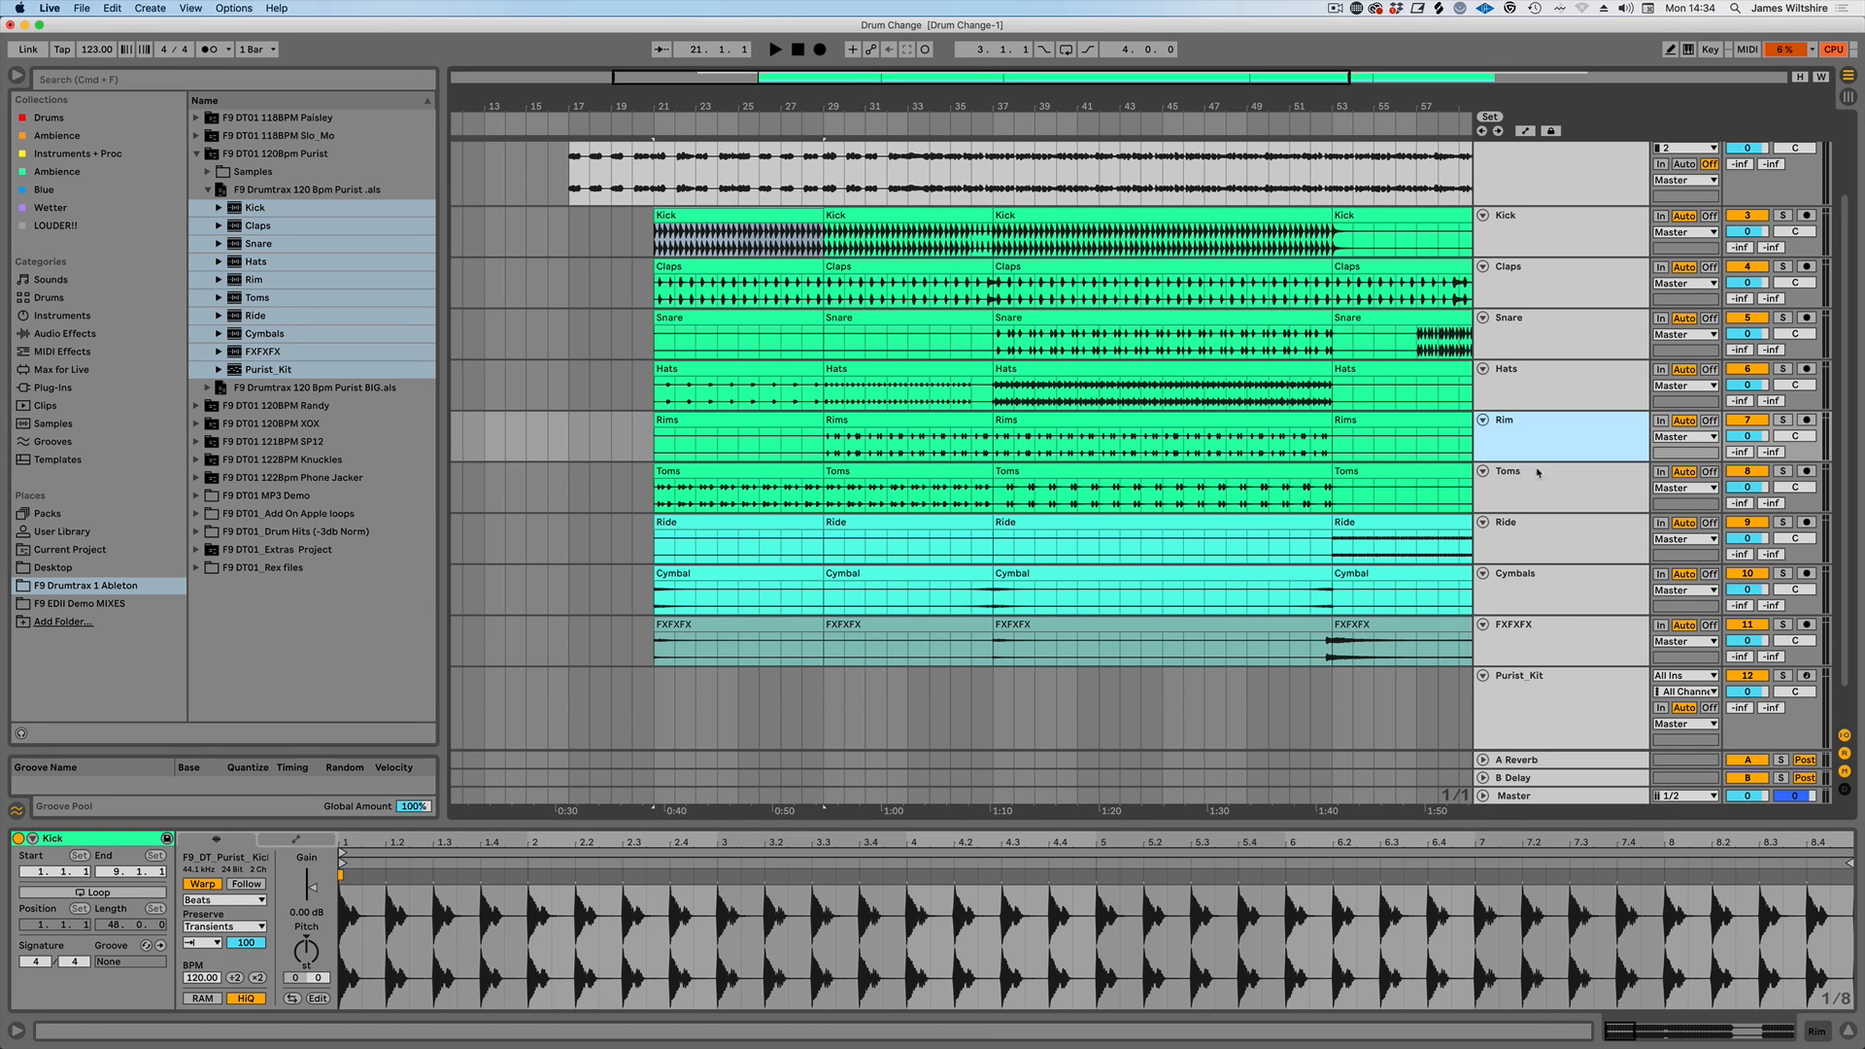
{"action": "key", "text": "Delete"}
{"action": "left_click", "coordinate": [1514, 419]}
{"action": "key", "text": "Delete"}
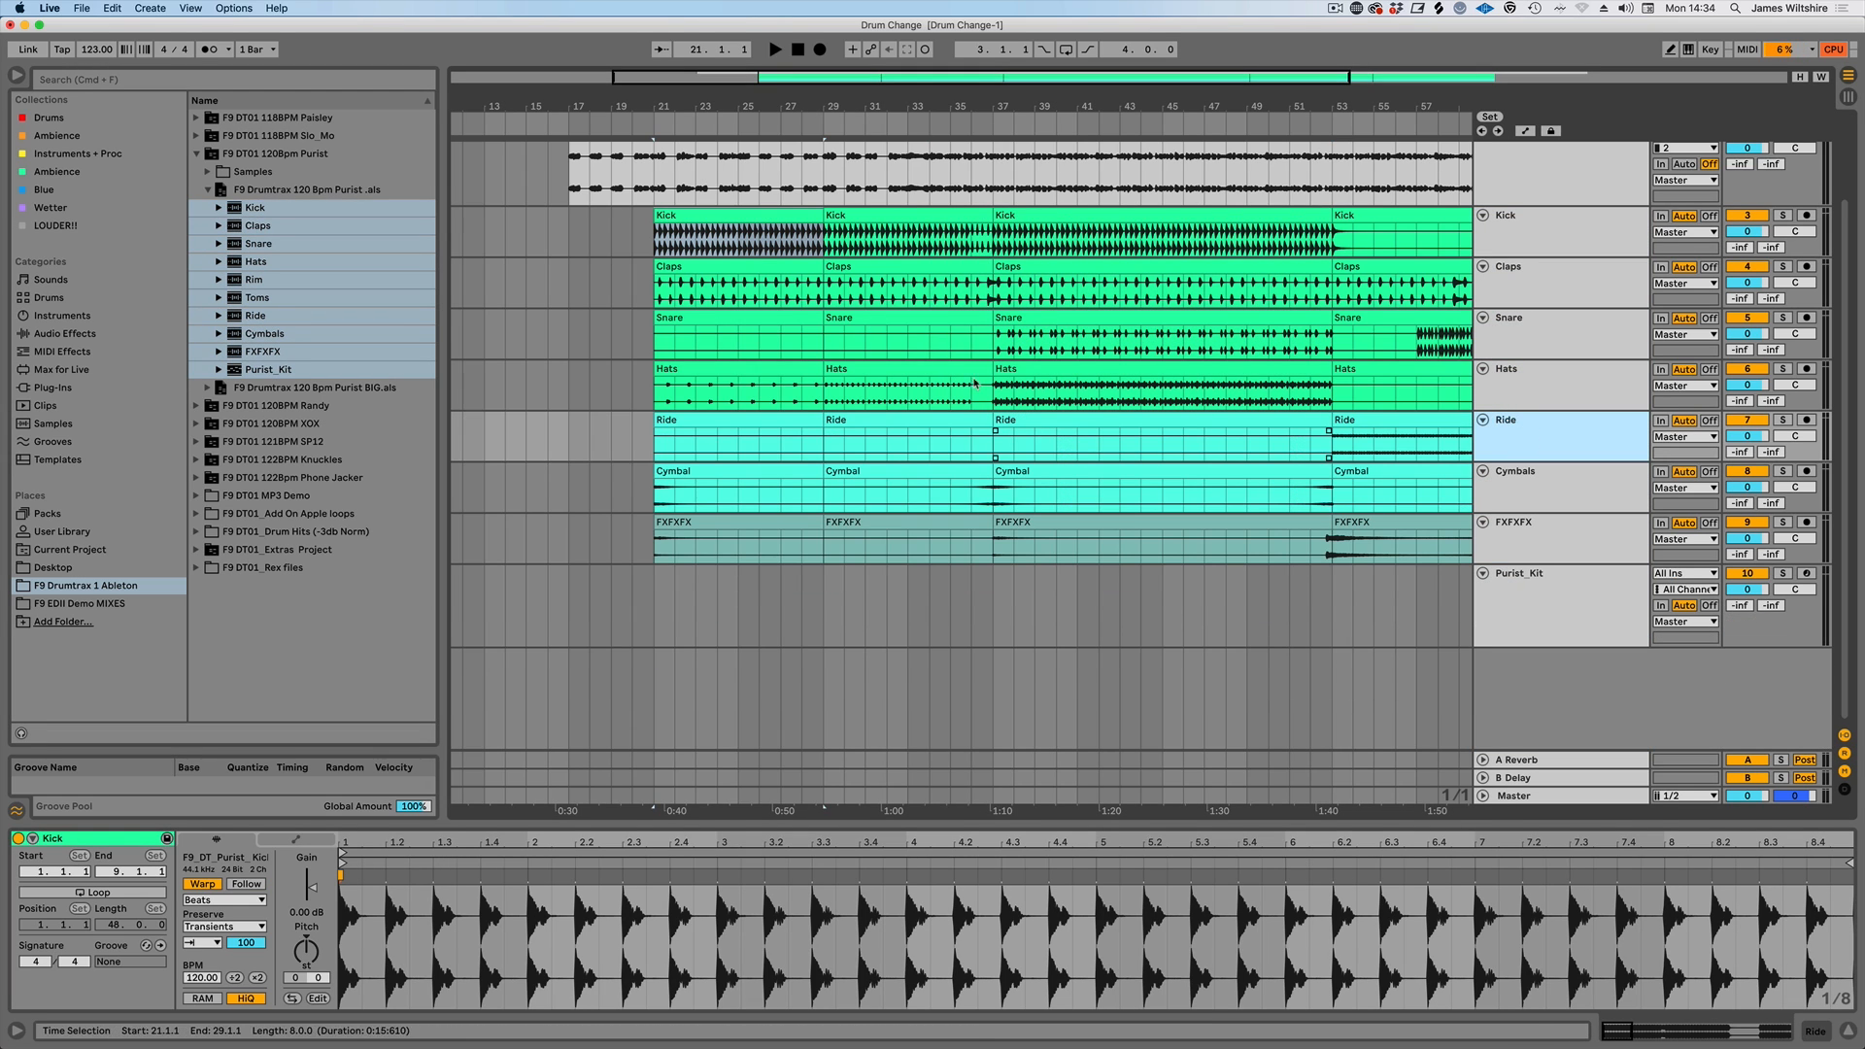
- Select all the drum clips from Kick to FXFXFX and move them to start at bar 17, aligned with the stems
{"action": "left_click", "coordinate": [735, 213]}
{"action": "scroll", "coordinate": [1191, 491], "scroll_direction": "right", "scroll_amount": 3}
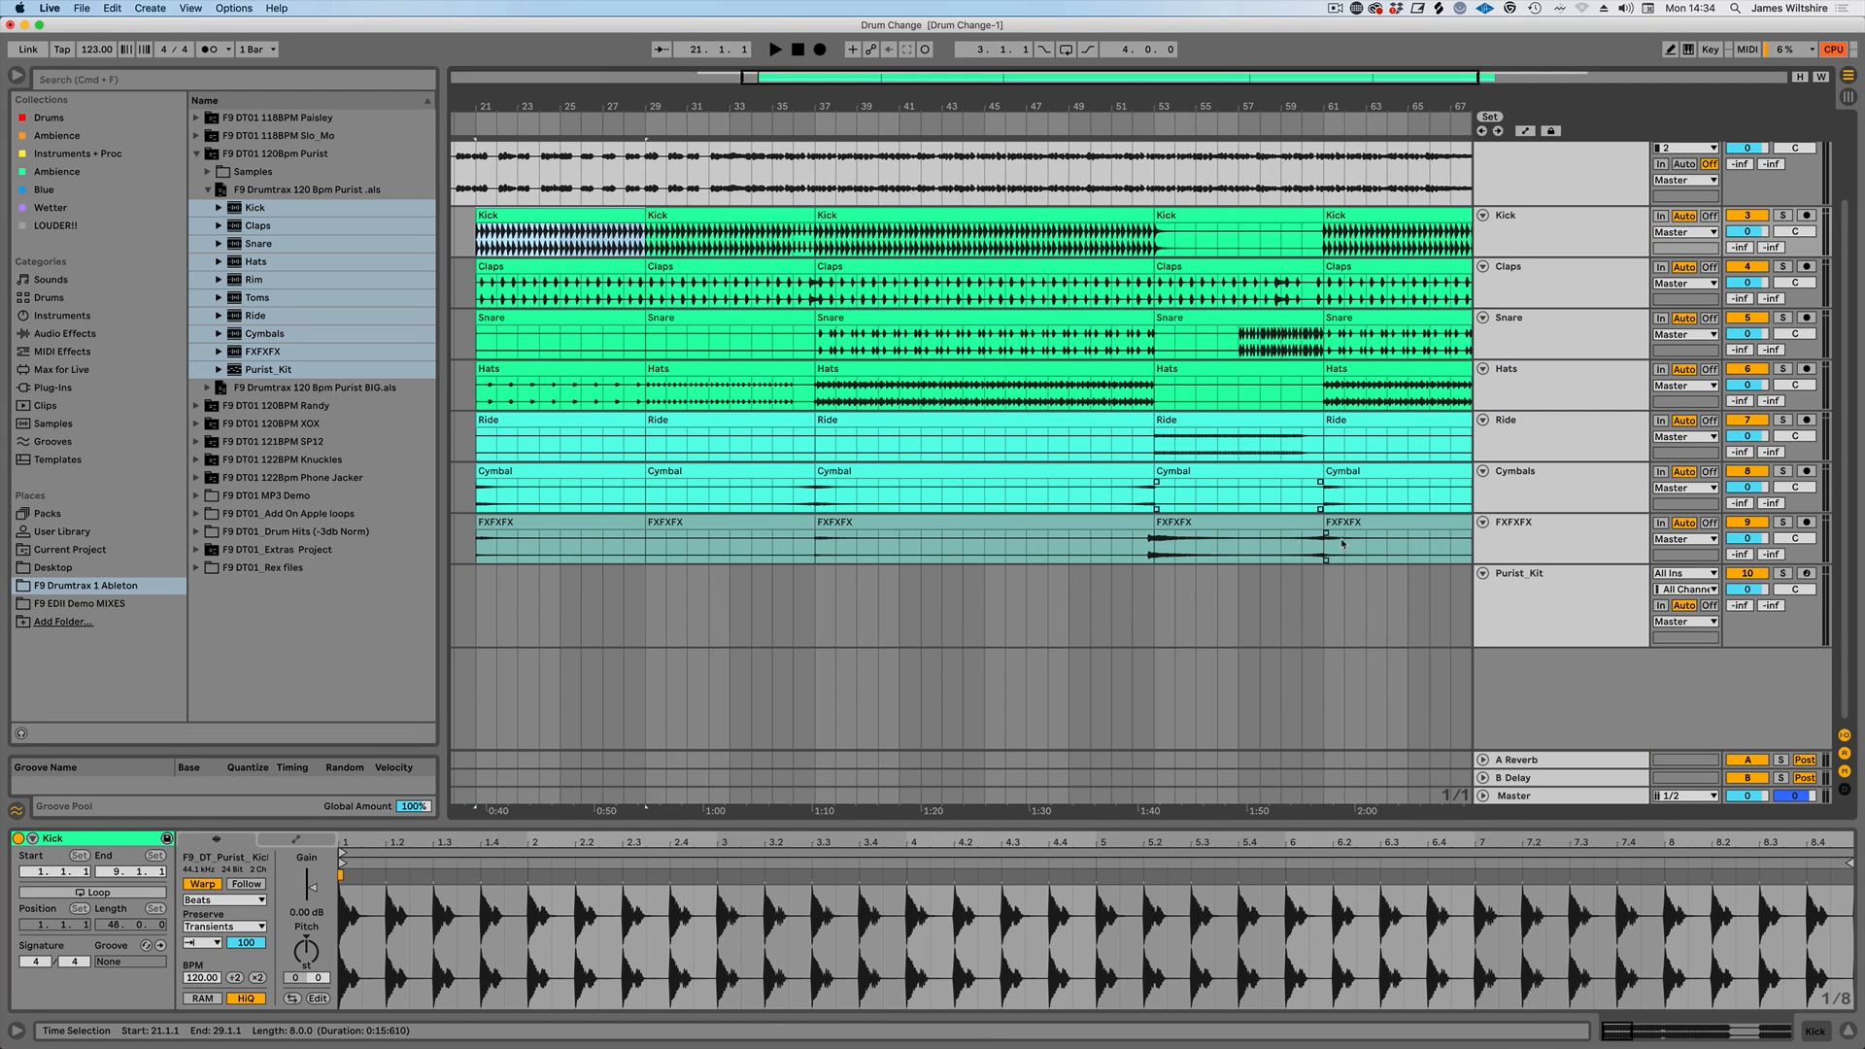
{"action": "scroll", "coordinate": [1337, 542], "scroll_direction": "right", "scroll_amount": 4}
{"action": "left_click", "coordinate": [1246, 534], "text": "shift"}
{"action": "scroll", "coordinate": [1225, 505], "scroll_direction": "left", "scroll_amount": 7}
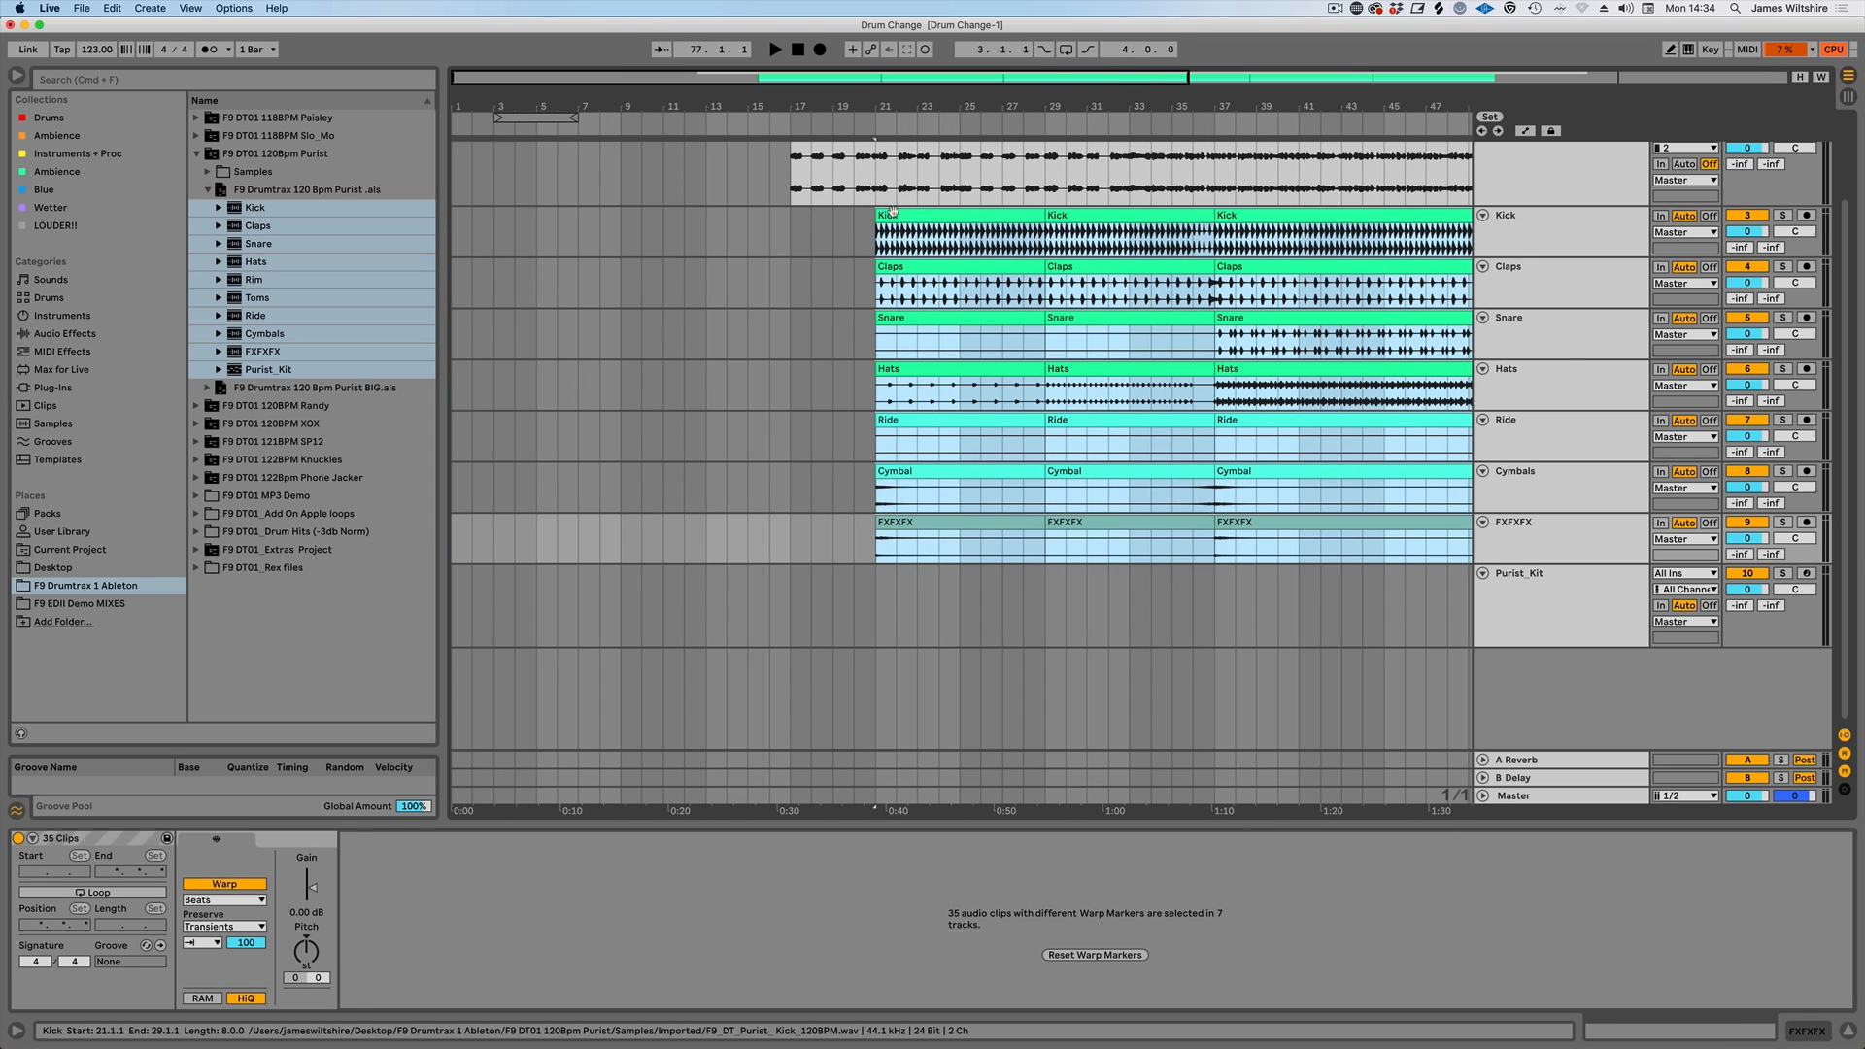
{"action": "left_click_drag", "start_coordinate": [893, 211], "coordinate": [800, 212]}
{"action": "scroll", "coordinate": [1006, 330], "scroll_direction": "up", "scroll_amount": 3}
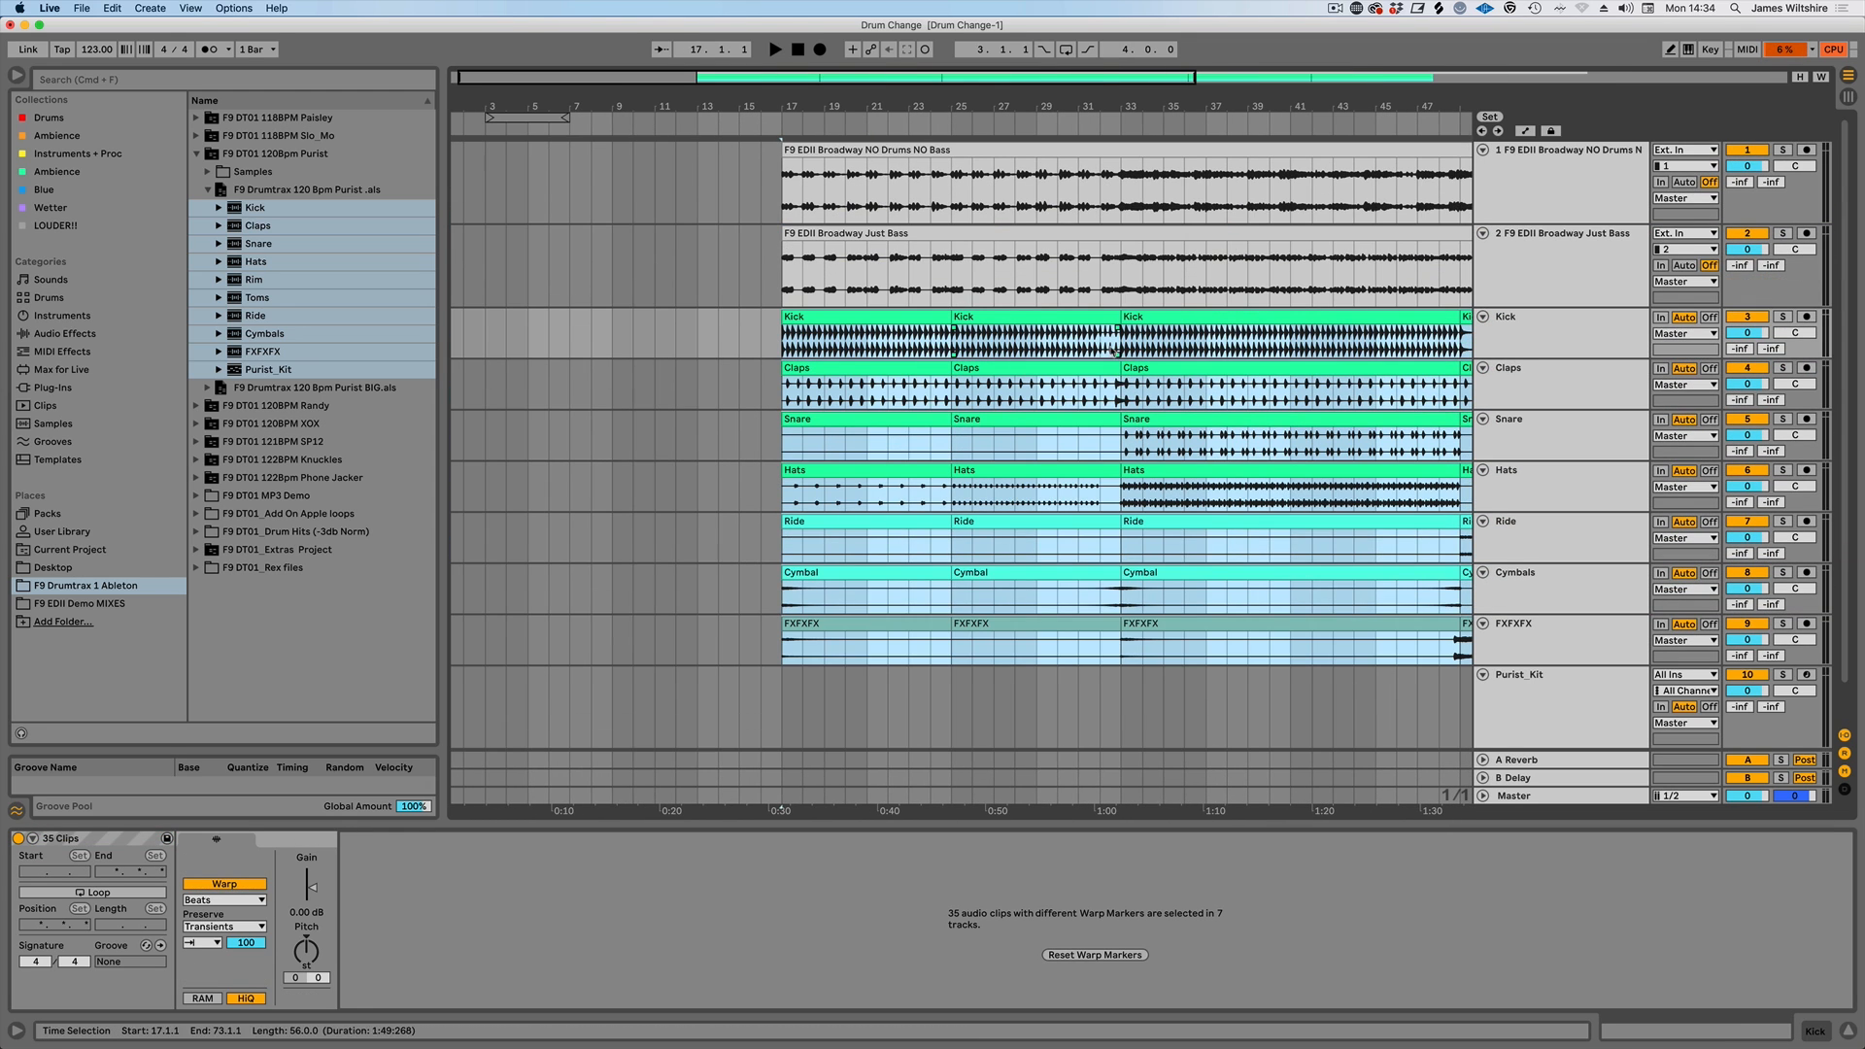
- Play the stems with the new drums from bar 33 and select the Kick track
{"action": "left_click", "coordinate": [1113, 351]}
{"action": "scroll", "coordinate": [1117, 350], "scroll_direction": "right", "scroll_amount": 3}
{"action": "key", "text": "space"}
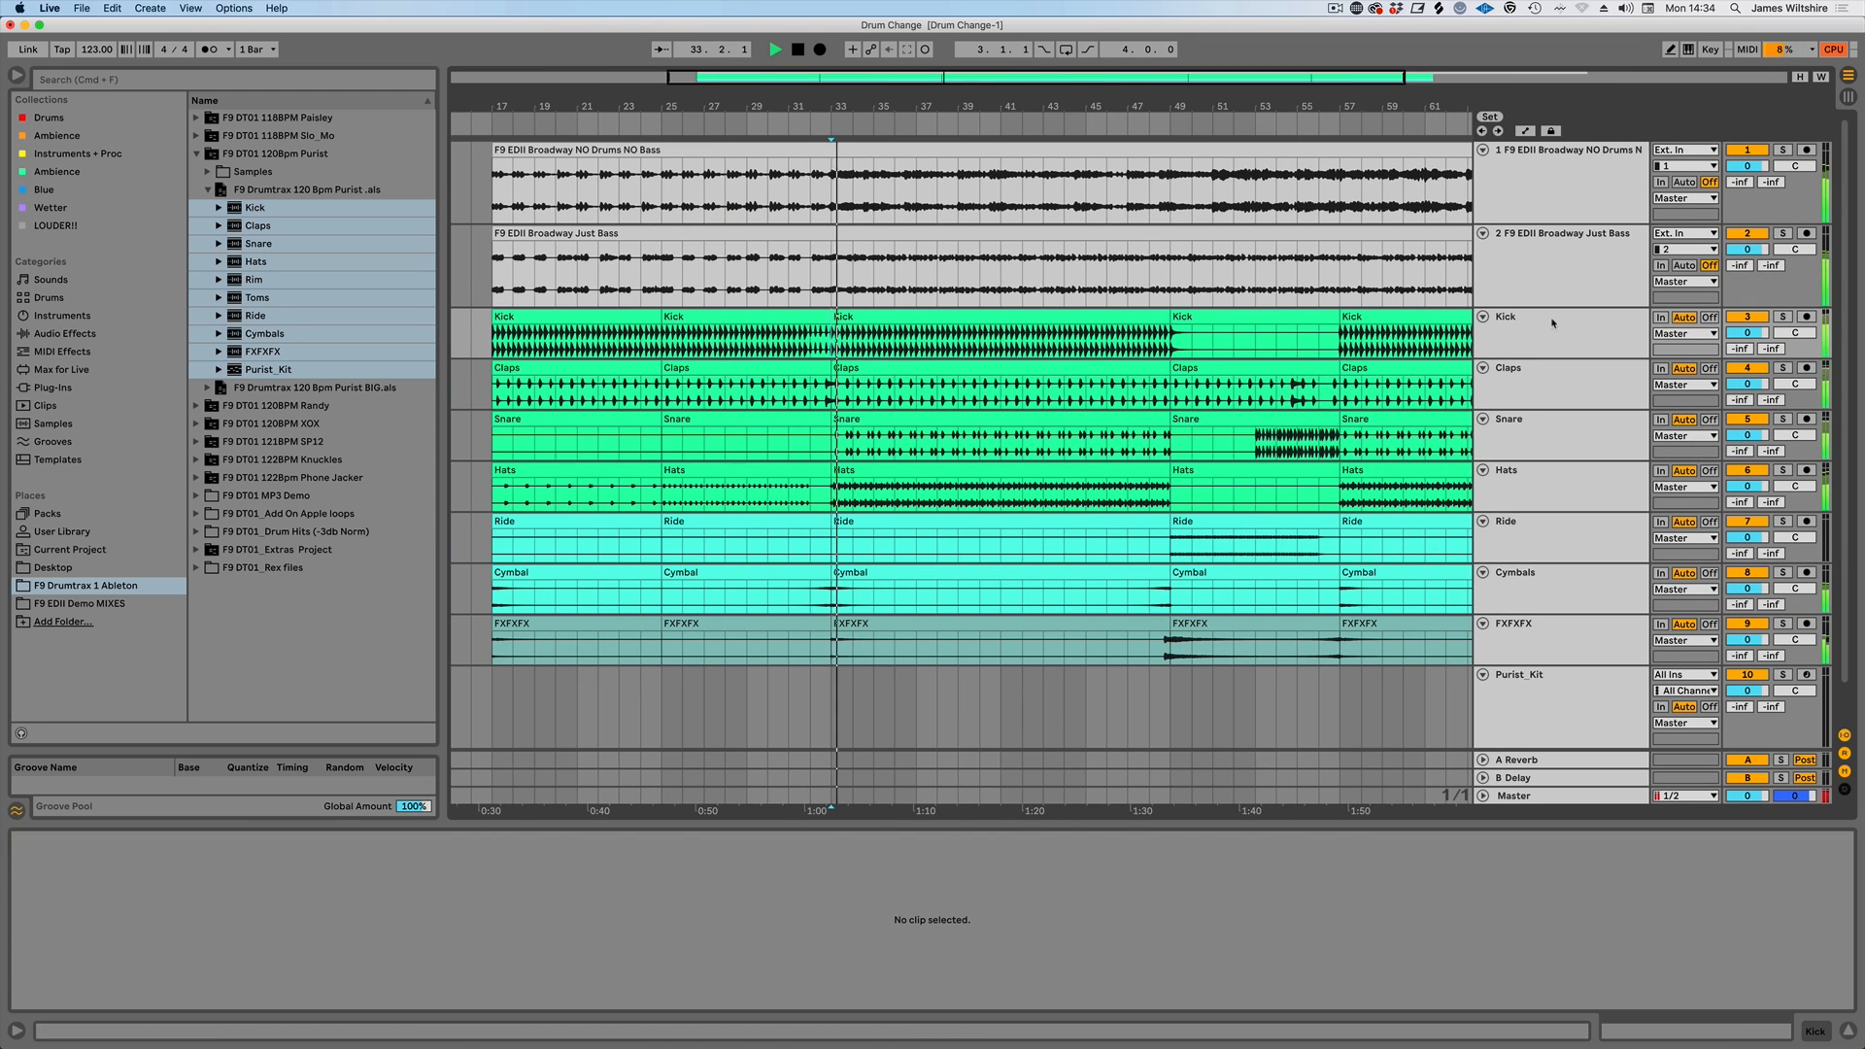
{"action": "left_click", "coordinate": [1558, 265]}
{"action": "key", "text": "Down"}
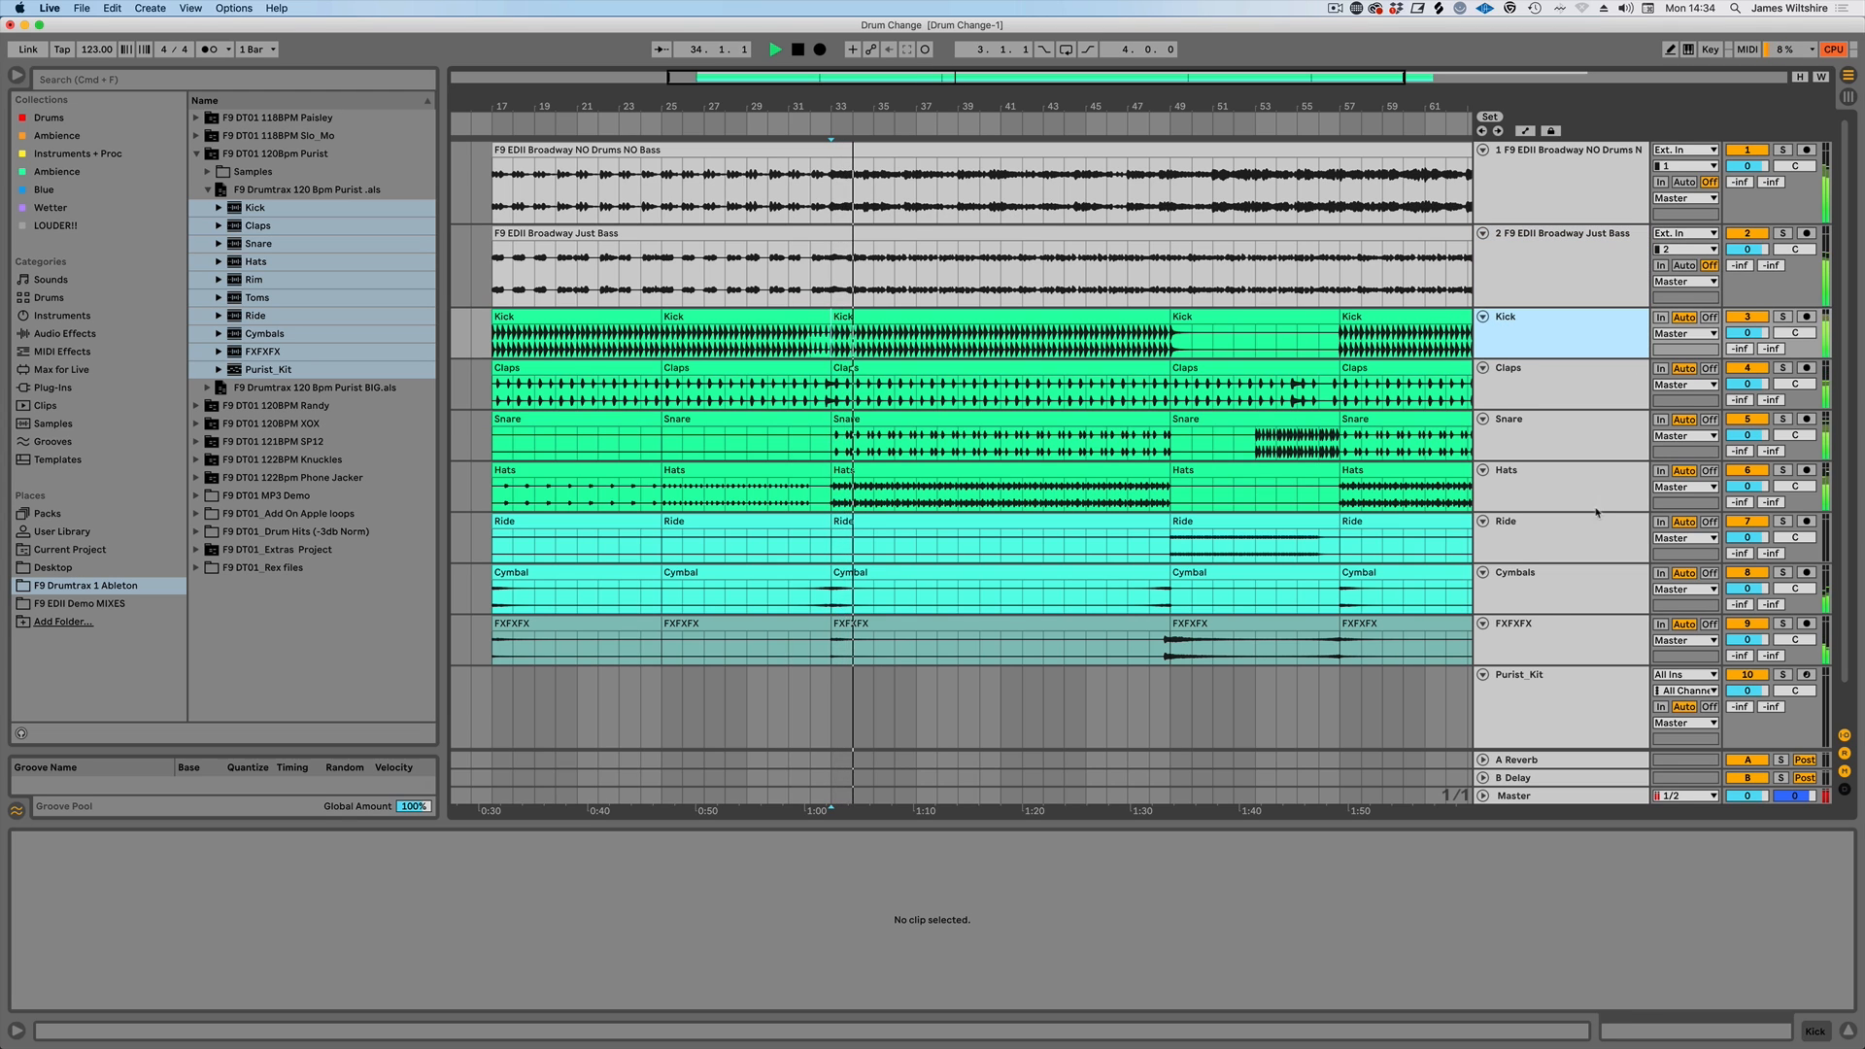
- Lower the drum tracks from Kick to FXFXFX to -3.5 dB and raise the Just Bass track to 3.3 dB
{"action": "left_click", "coordinate": [1564, 649], "text": "shift"}
{"action": "left_click_drag", "start_coordinate": [1748, 332], "coordinate": [1757, 338]}
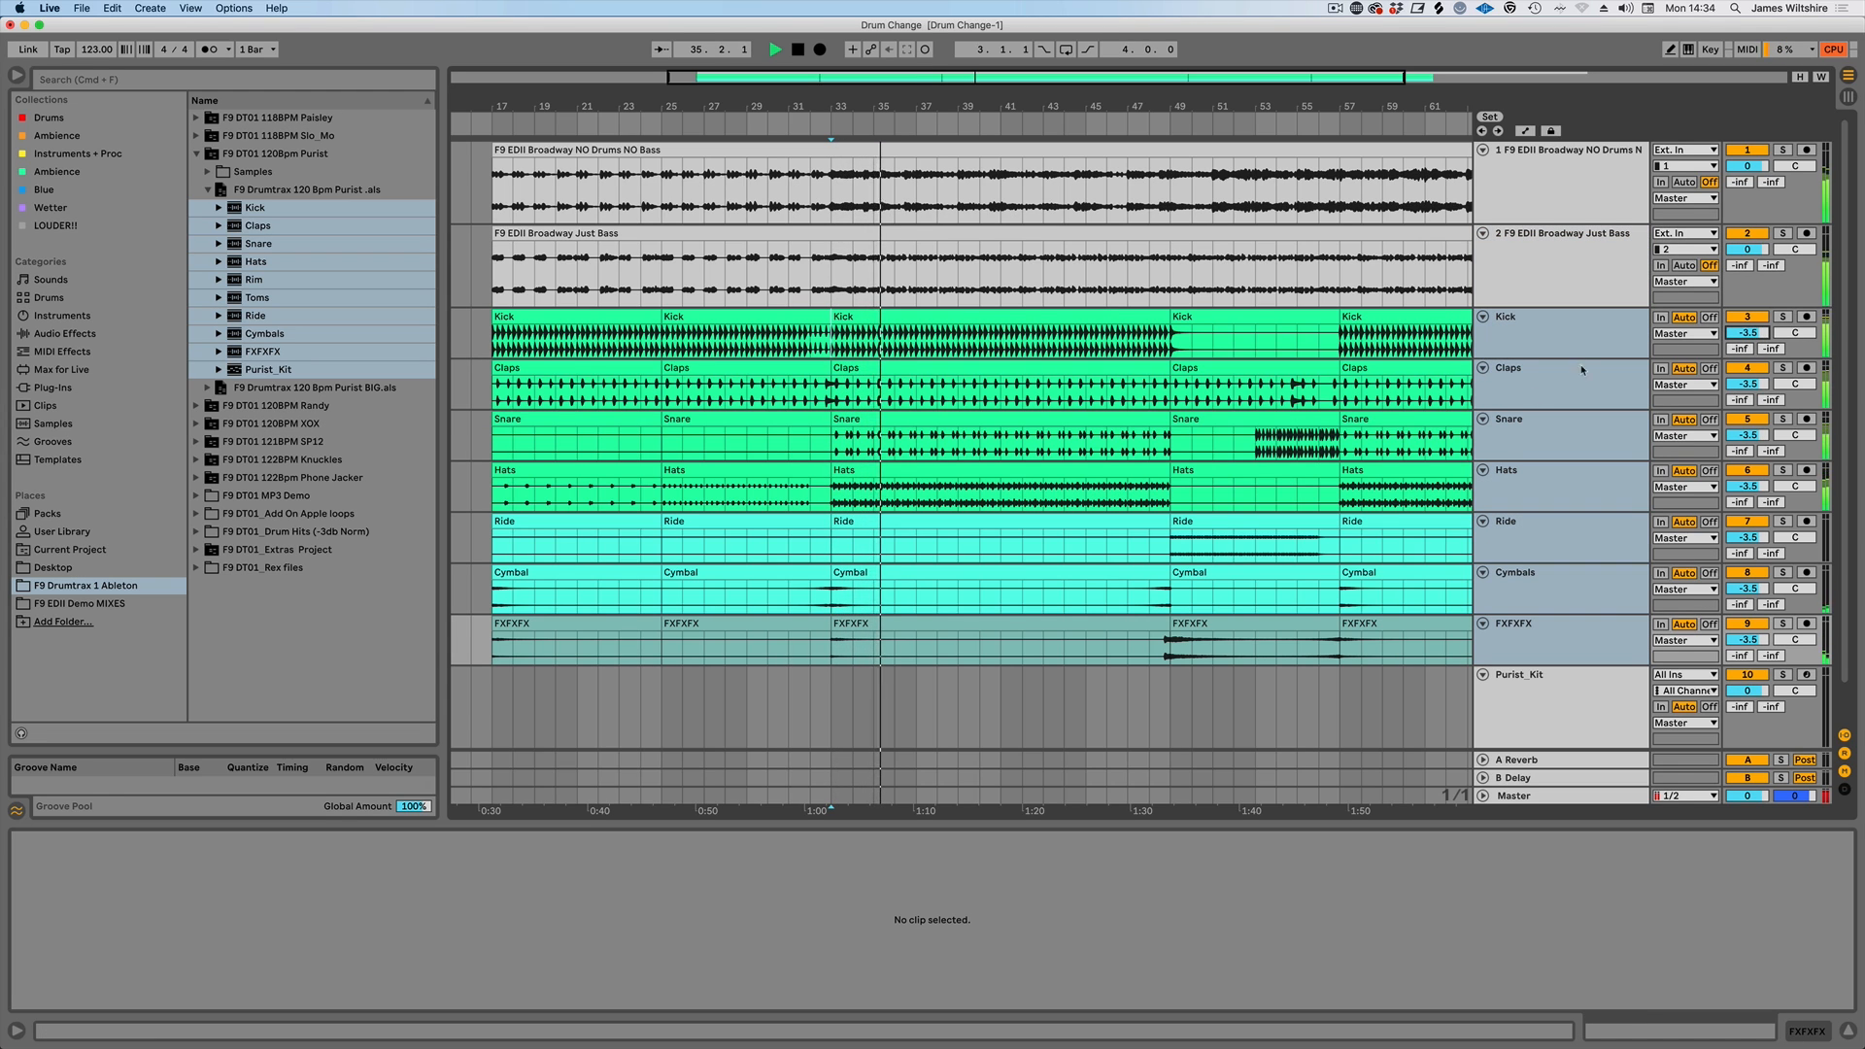
{"action": "left_click", "coordinate": [1518, 252]}
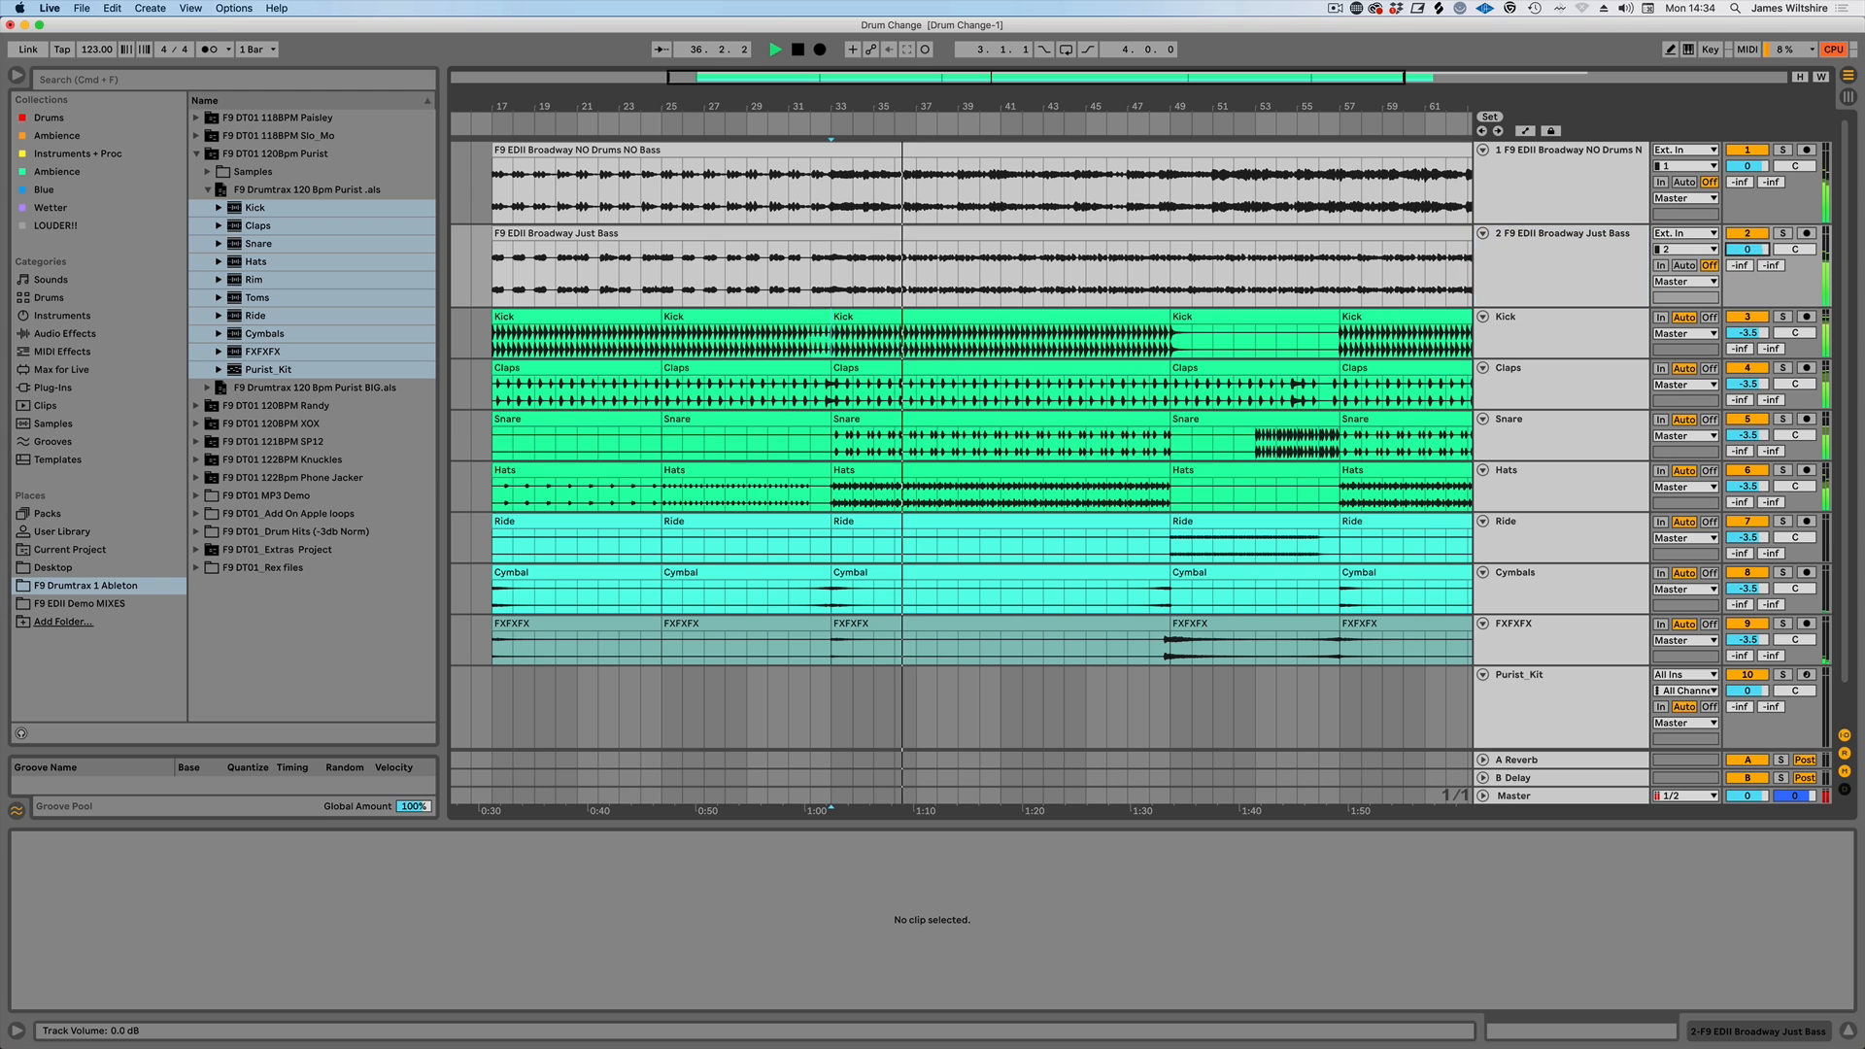
{"action": "left_click_drag", "start_coordinate": [1748, 249], "coordinate": [1748, 246]}
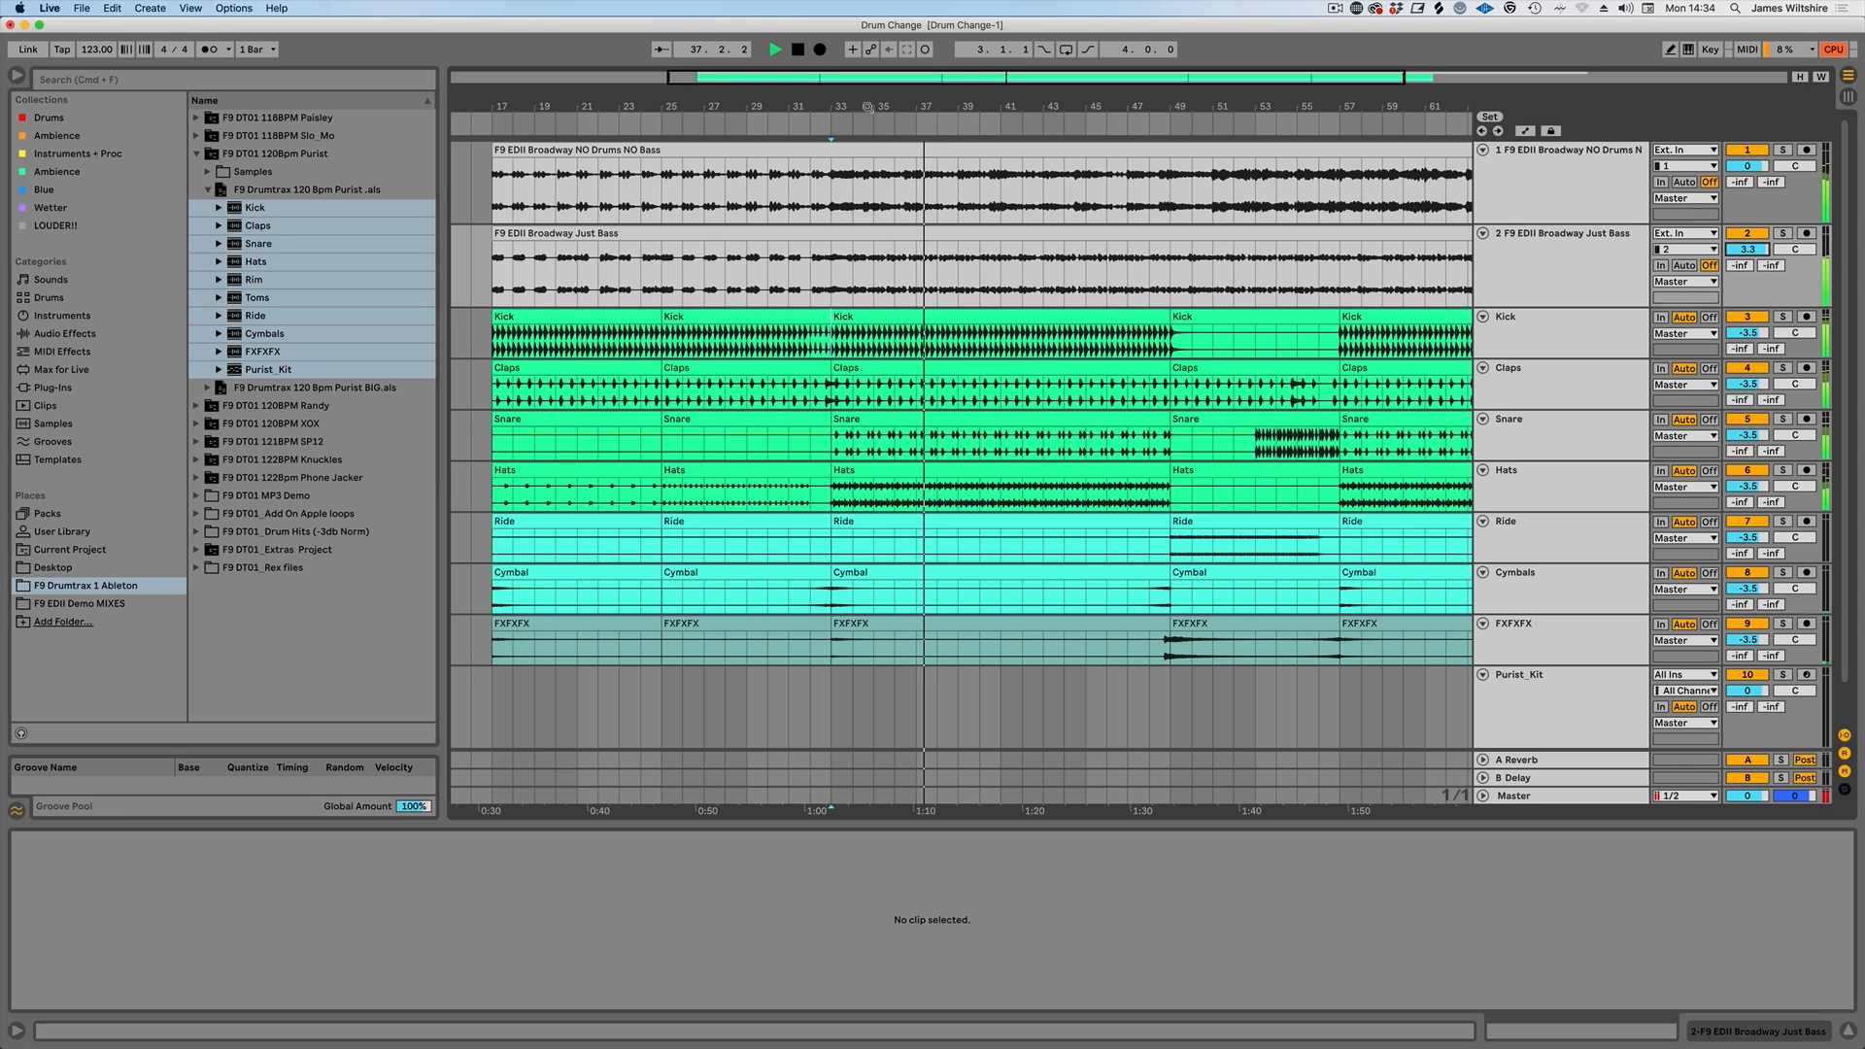
- Raise the NO Drums NO Bass track's volume to 2.3 dB
{"action": "left_click_drag", "start_coordinate": [1003, 77], "coordinate": [1006, 122]}
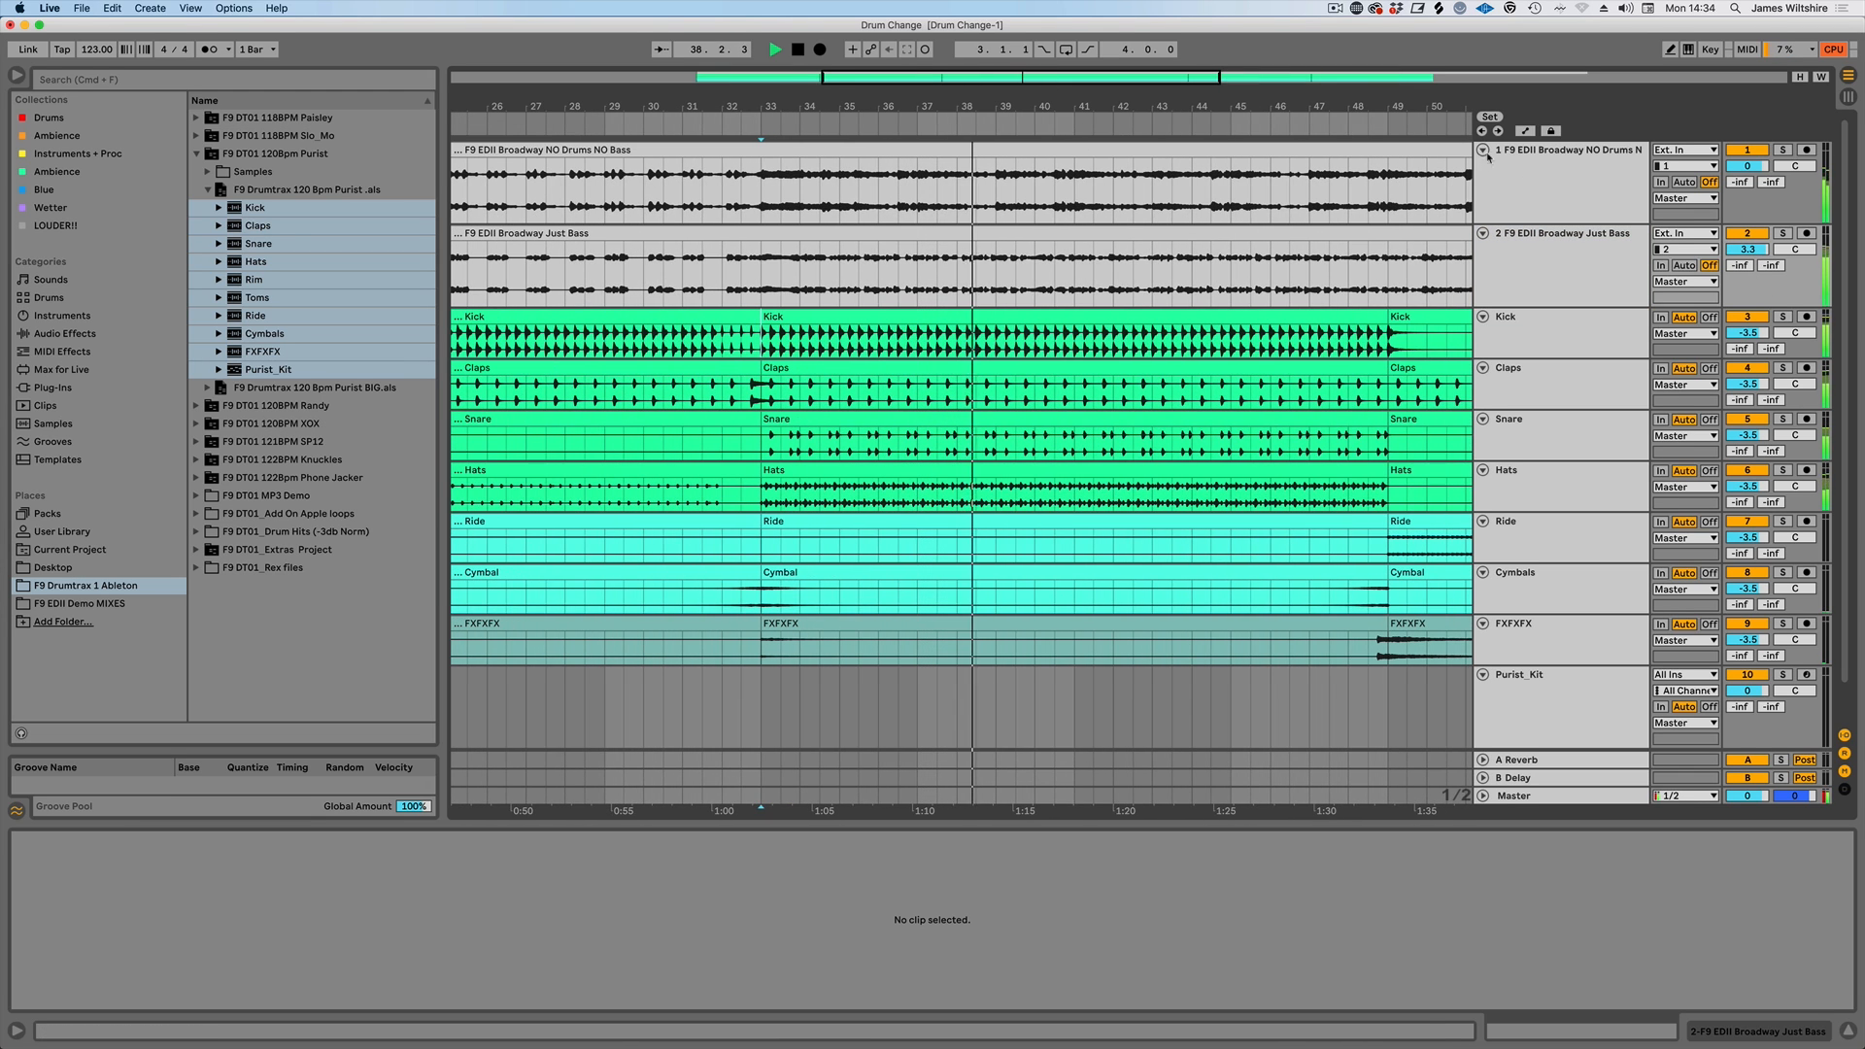
{"action": "left_click", "coordinate": [1535, 170]}
{"action": "left_click_drag", "start_coordinate": [1748, 165], "coordinate": [1748, 149]}
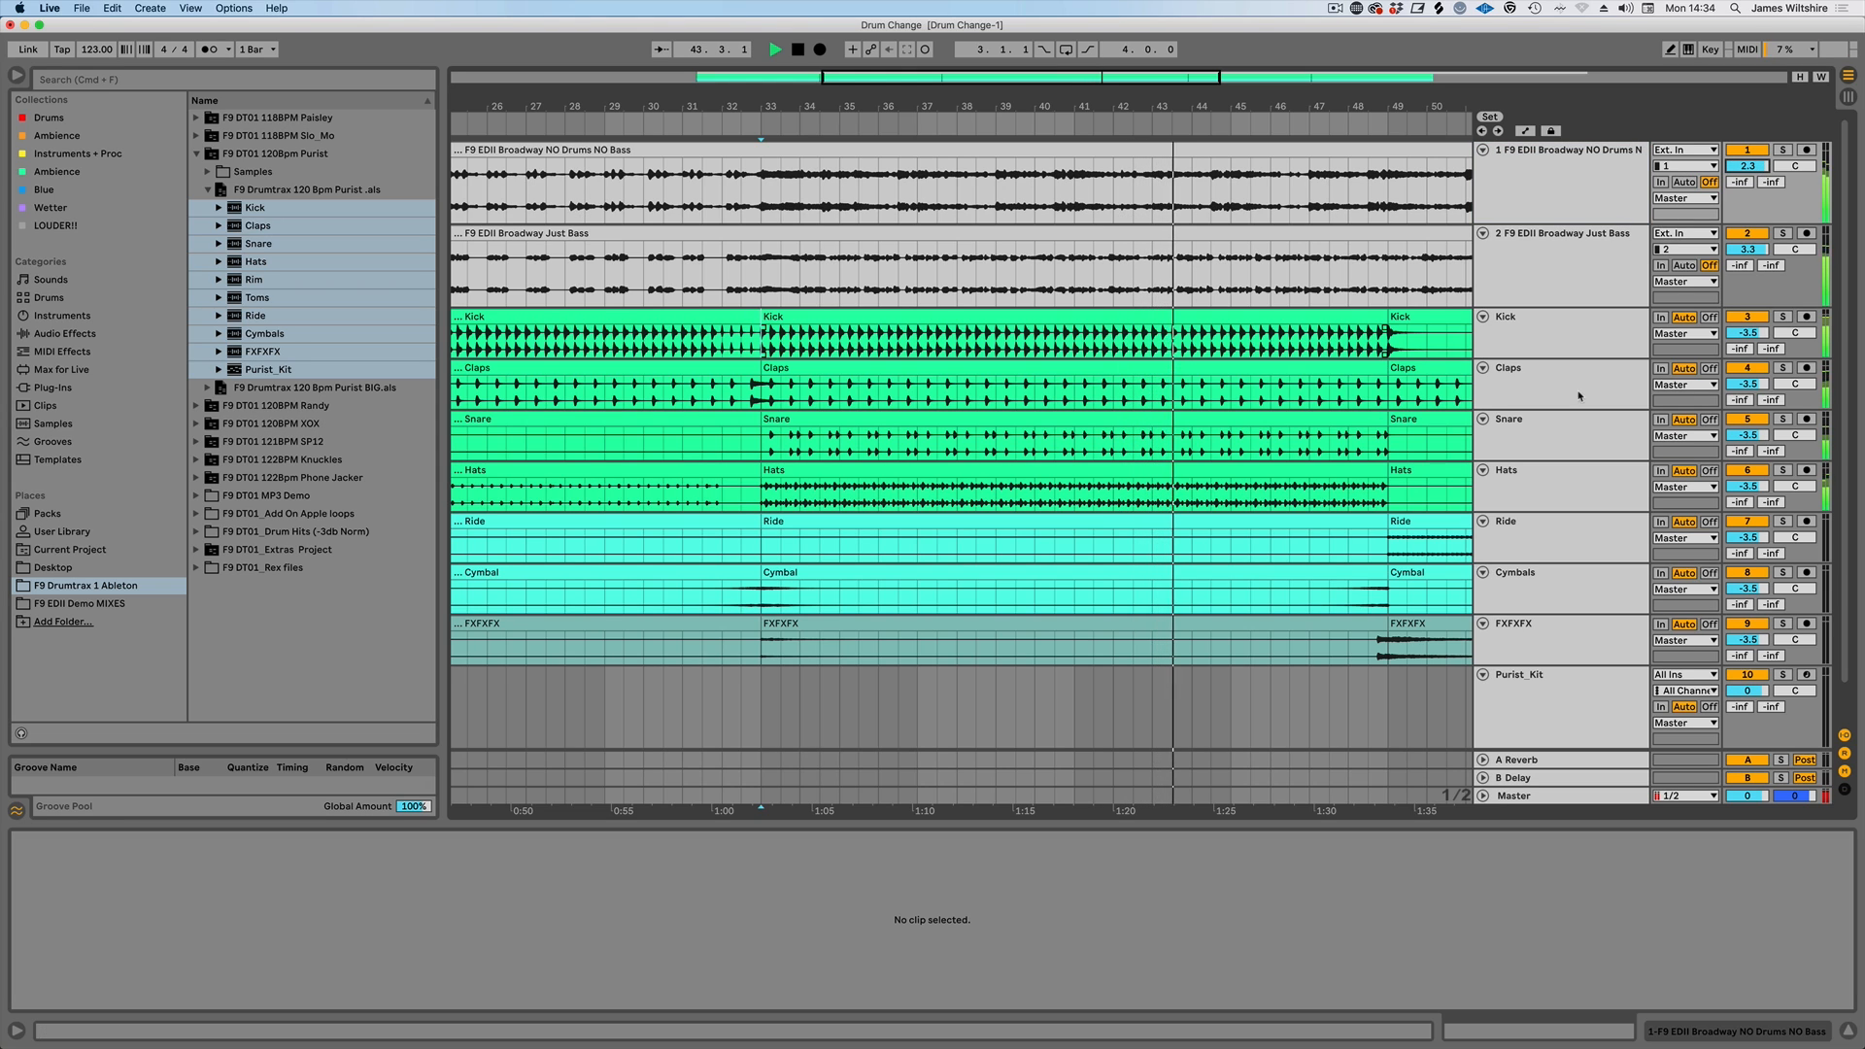
- Solo the Kick and Just Bass tracks, play from bar 33 and raise the Just Bass volume to 5.8 dB
{"action": "left_click", "coordinate": [1540, 338]}
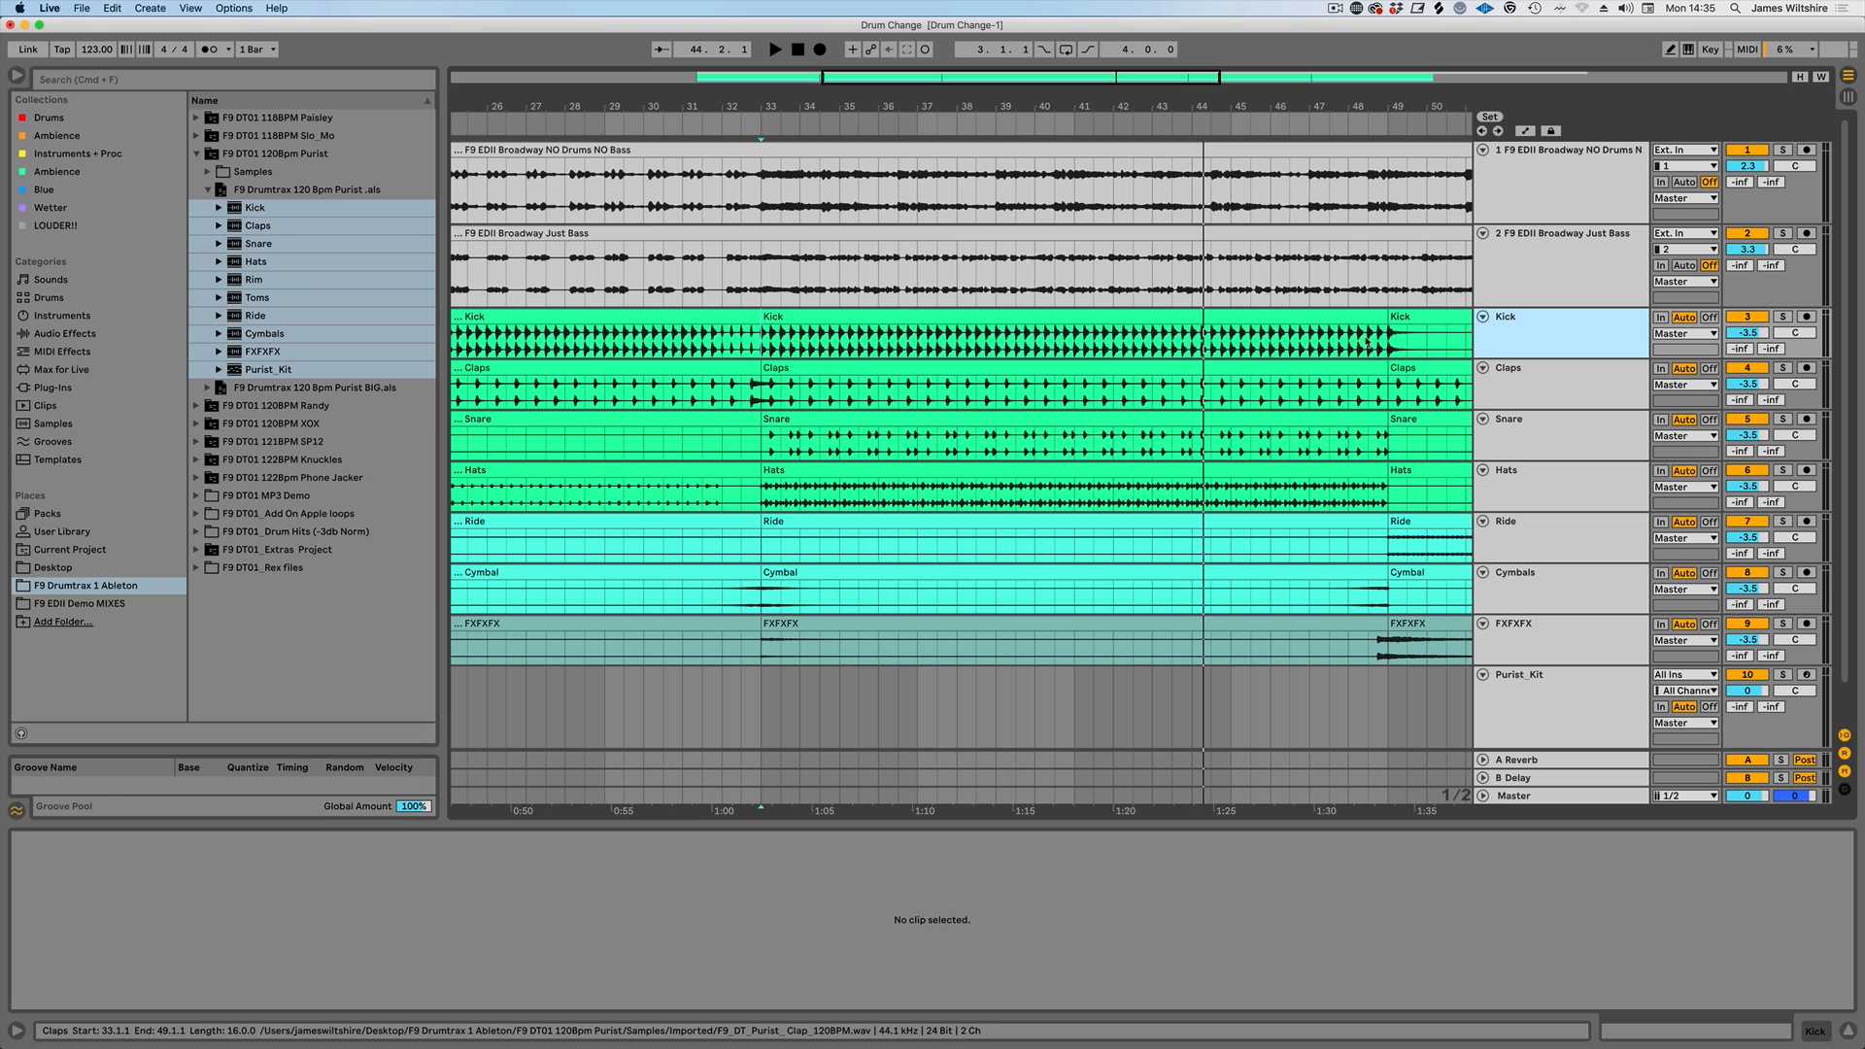
{"action": "left_click", "coordinate": [1566, 295]}
{"action": "left_click", "coordinate": [1781, 233]}
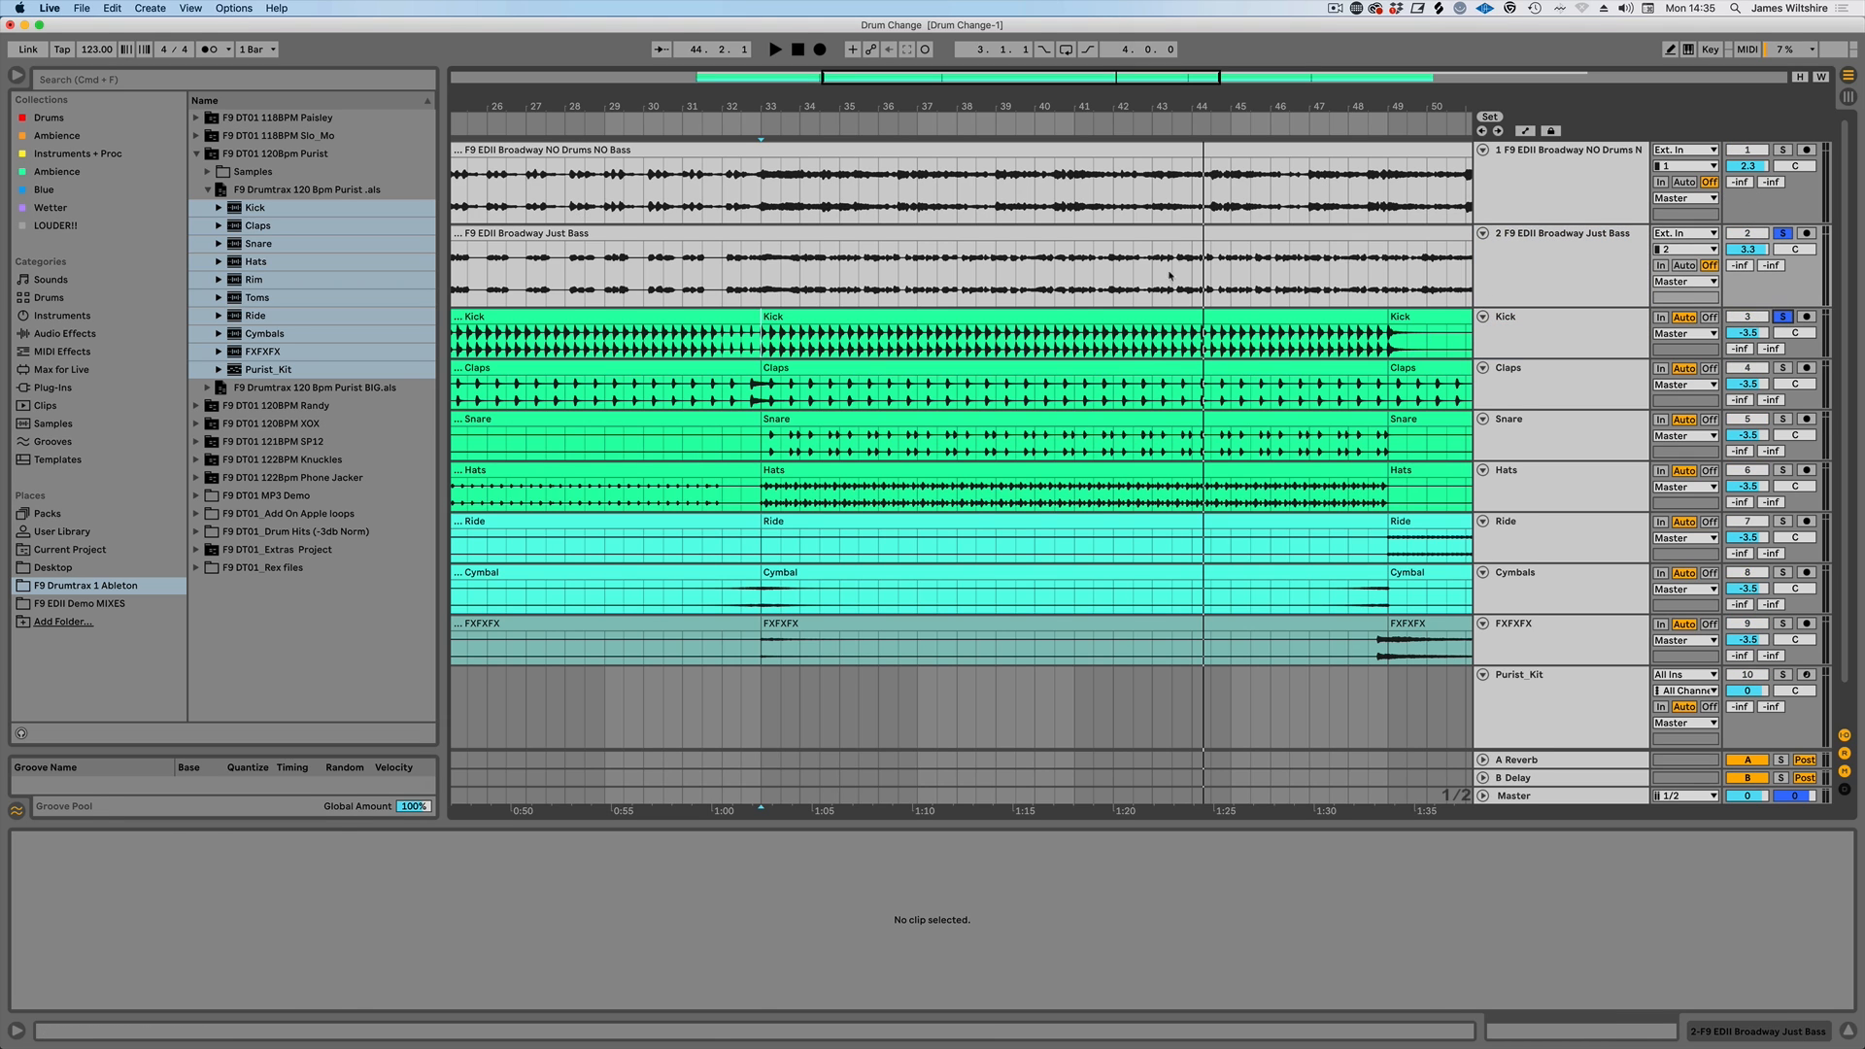
{"action": "left_click", "coordinate": [767, 277]}
{"action": "left_click_drag", "start_coordinate": [1747, 248], "coordinate": [1754, 247]}
- Show the Just Bass track's device chain and add an EQ Eight to it
{"action": "double_click", "coordinate": [1532, 249]}
{"action": "left_click", "coordinate": [65, 333]}
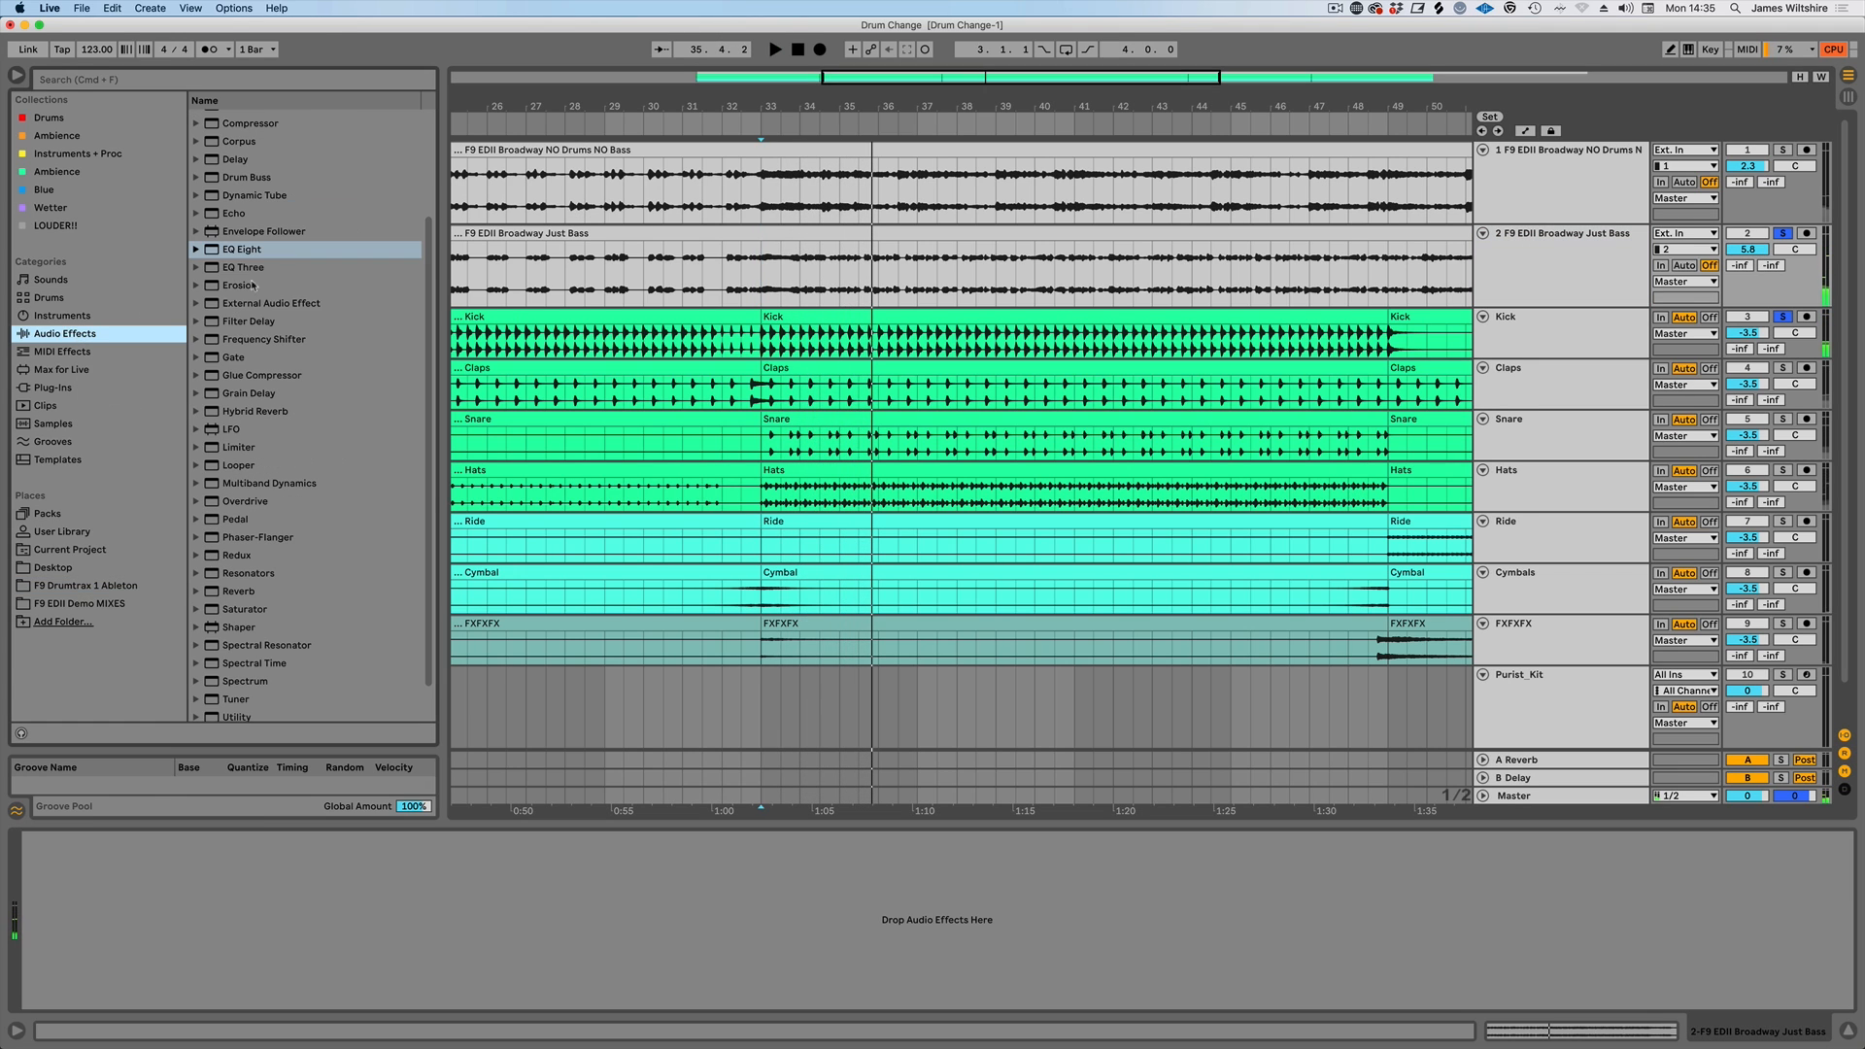
{"action": "left_click_drag", "start_coordinate": [242, 249], "coordinate": [771, 312]}
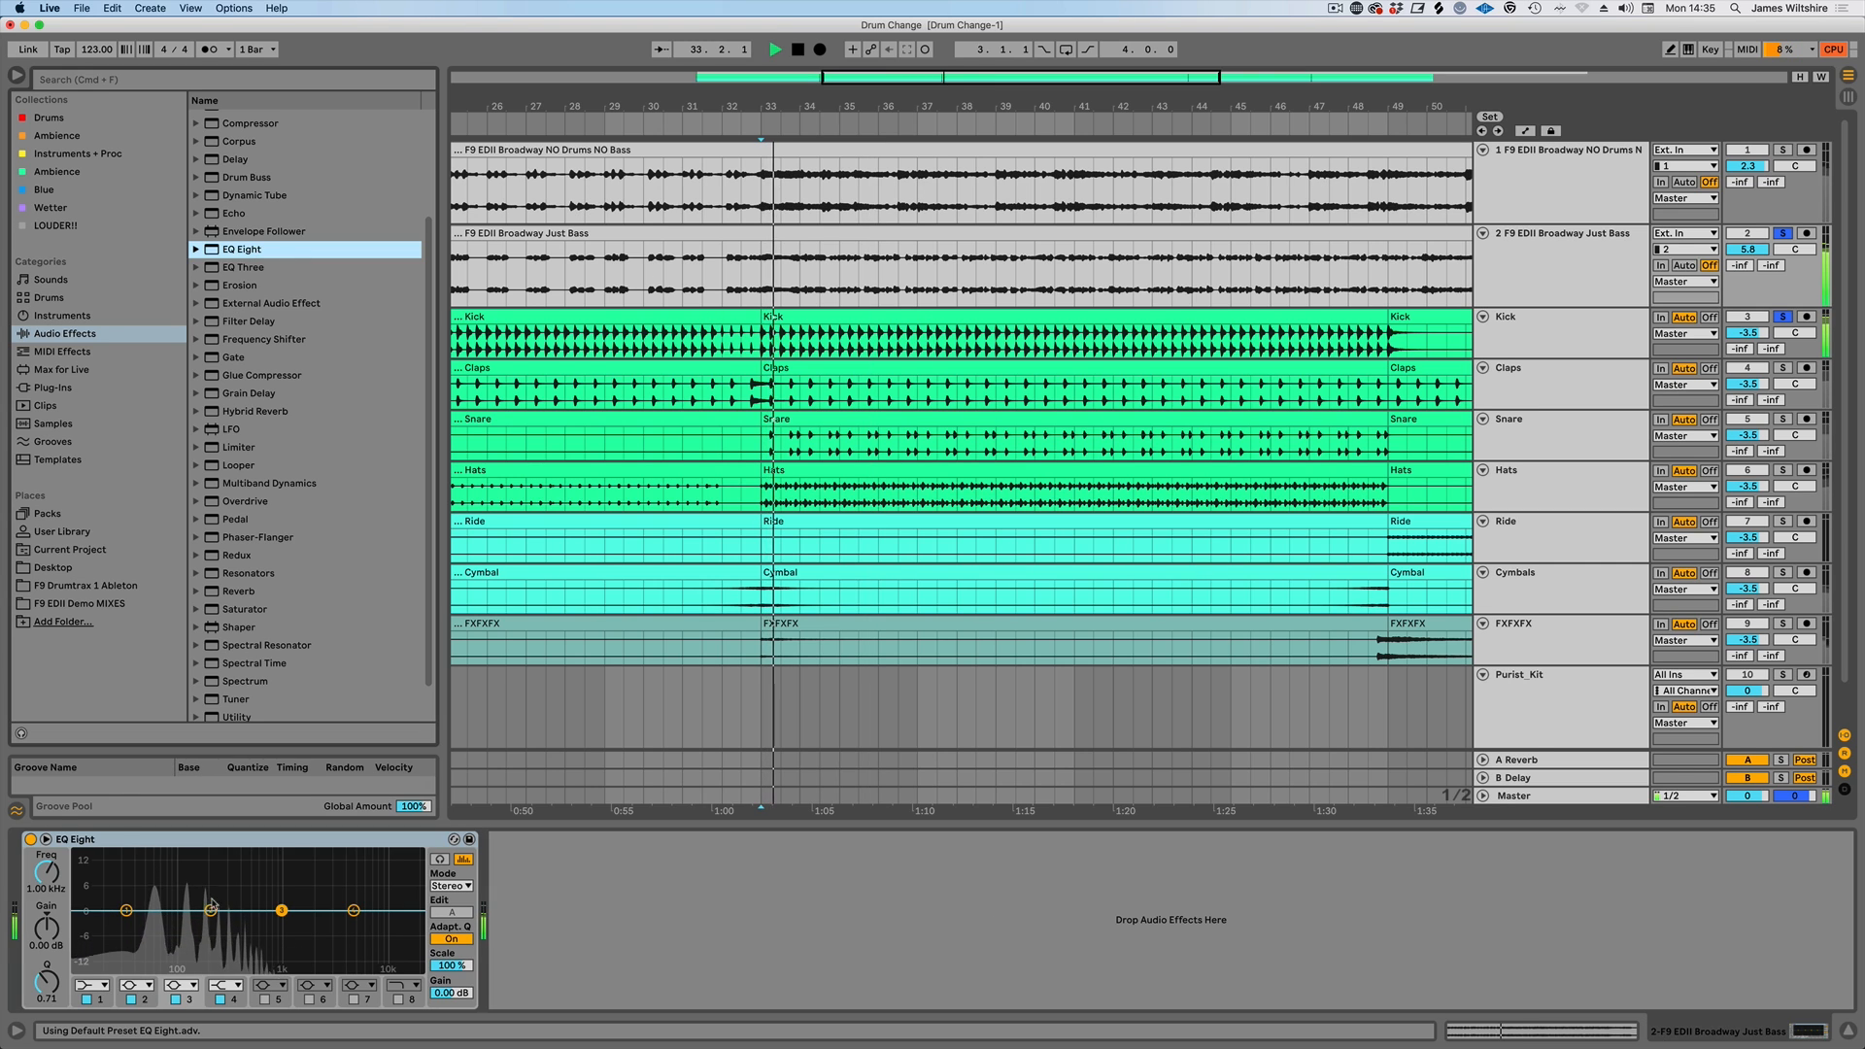
- Boost band 2 of the bass EQ by 5.83 dB at 86.1 Hz and band 3 by 2.60 dB at 1.02 kHz during playback
{"action": "left_click", "coordinate": [915, 273]}
{"action": "key", "text": "space"}
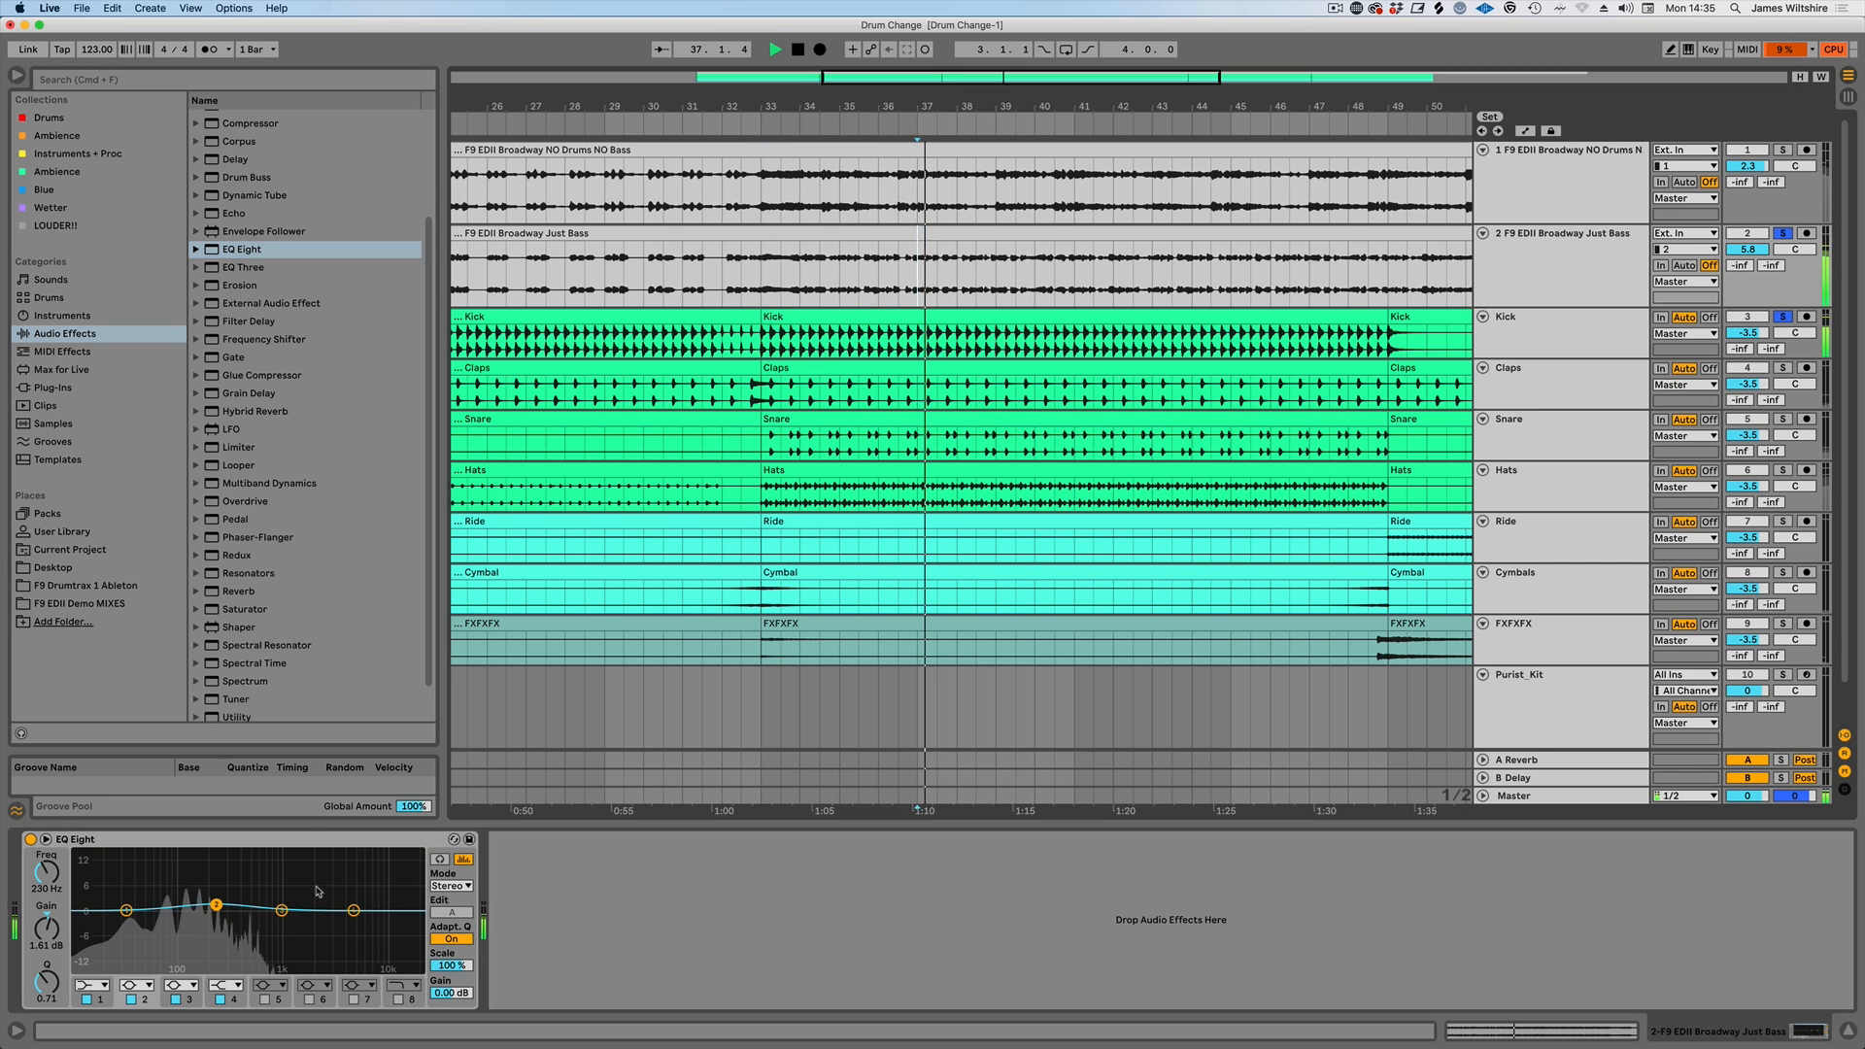
{"action": "left_click_drag", "start_coordinate": [217, 904], "coordinate": [173, 889]}
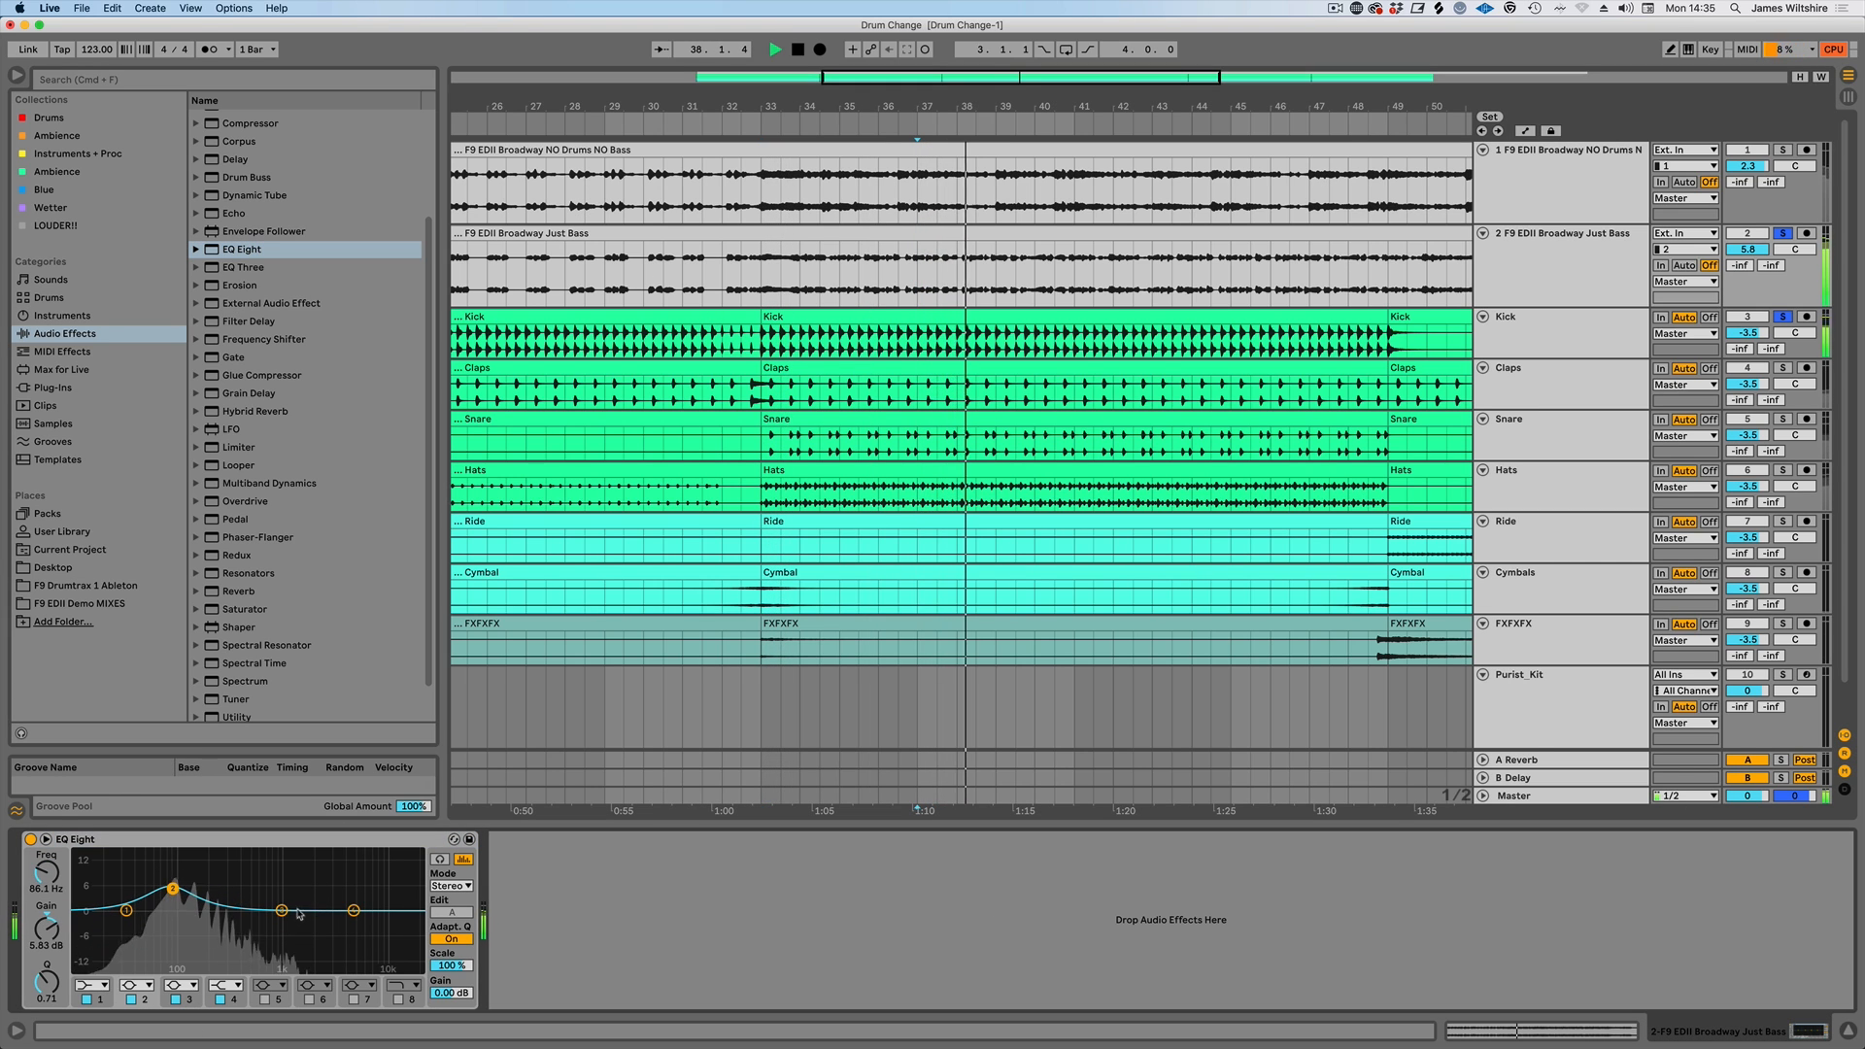
{"action": "left_click_drag", "start_coordinate": [282, 911], "coordinate": [283, 900]}
{"action": "key", "text": "space"}
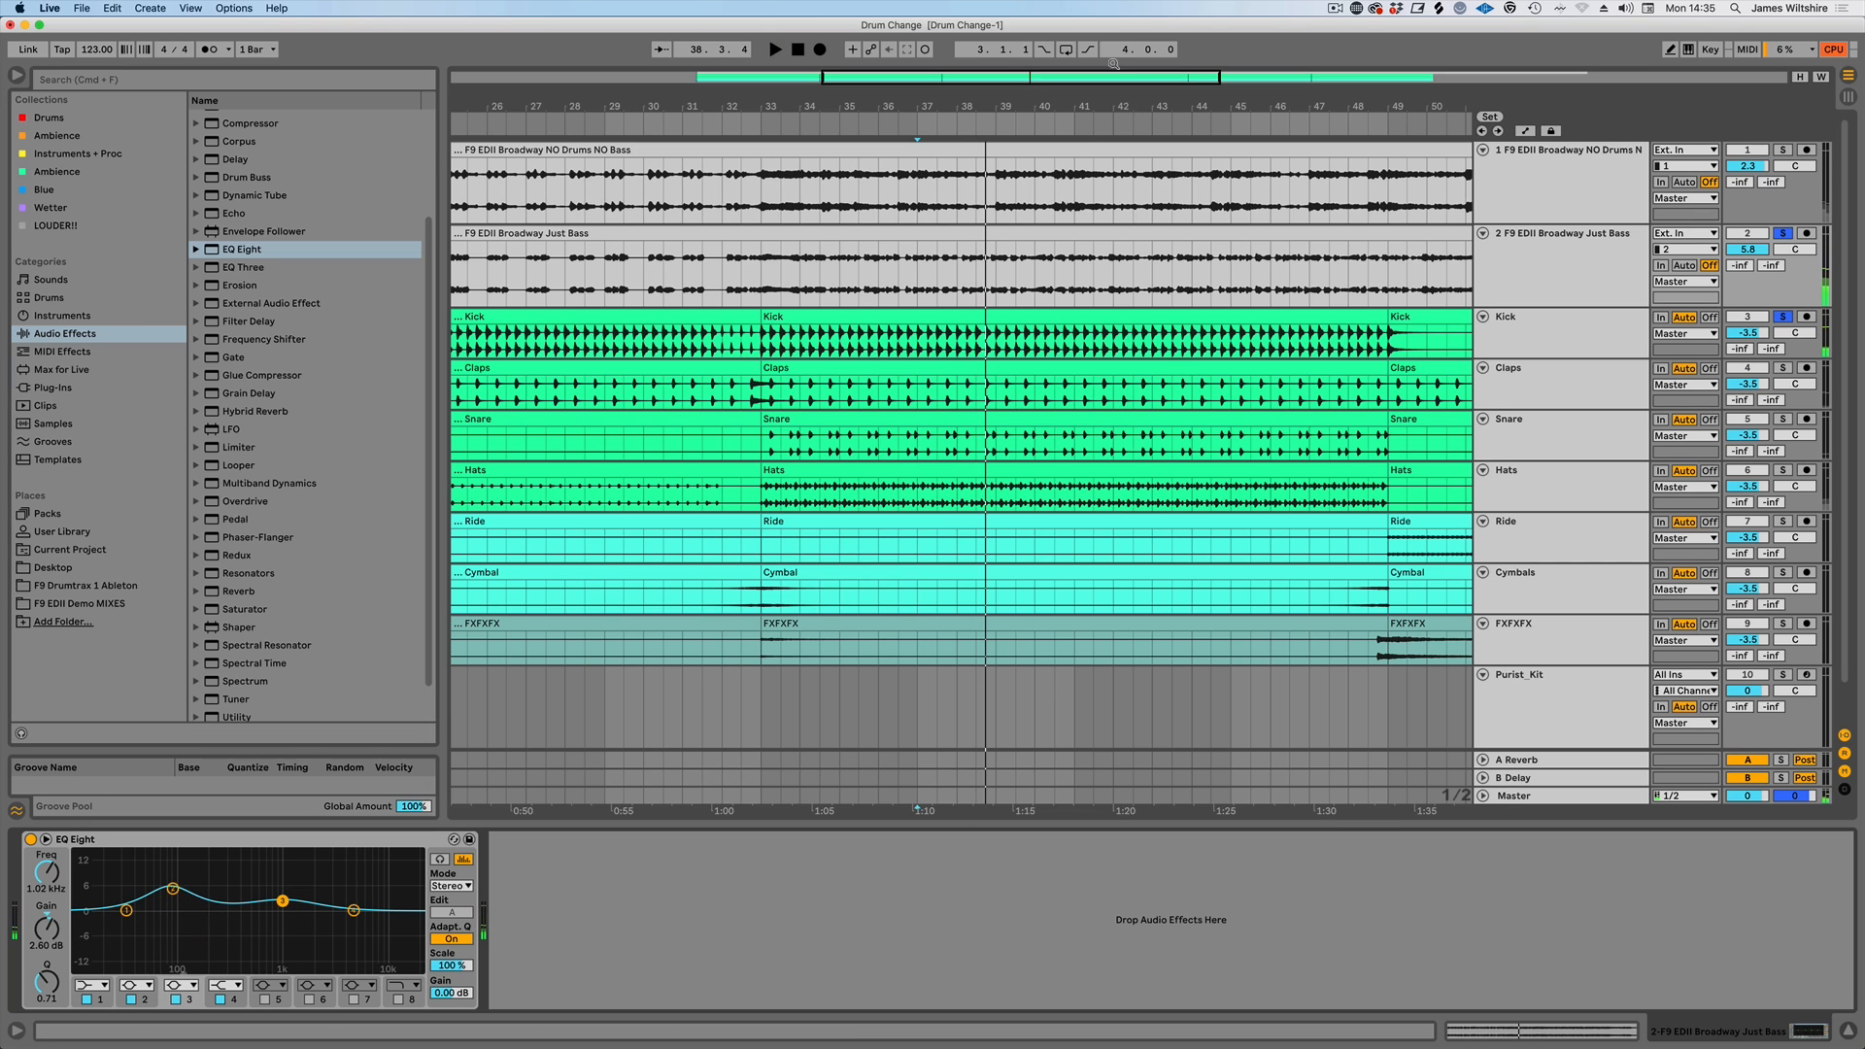
- Add a Compressor after the bass EQ, sidechain it to the Kick track and set its threshold to -19.1 dB
{"action": "left_click", "coordinate": [252, 125]}
{"action": "left_click_drag", "start_coordinate": [900, 246], "coordinate": [908, 283]}
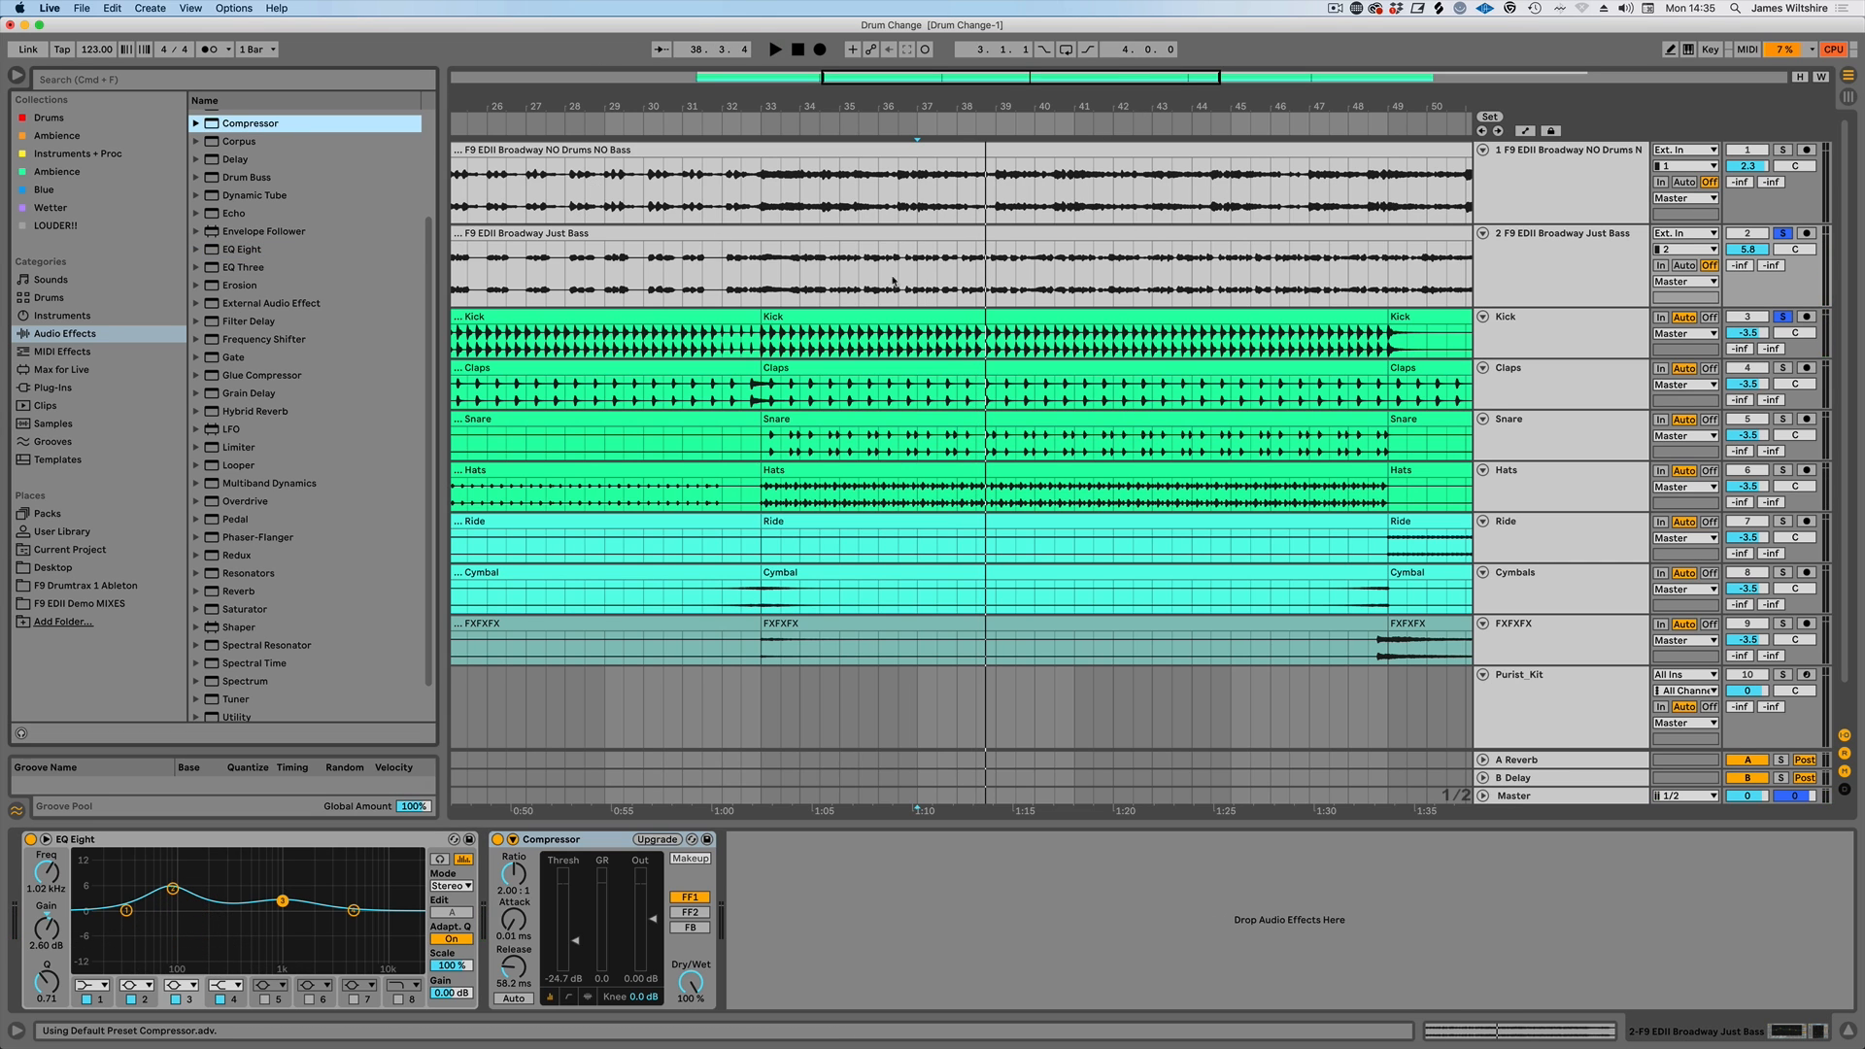
{"action": "left_click", "coordinate": [513, 839]}
{"action": "left_click", "coordinate": [524, 886]}
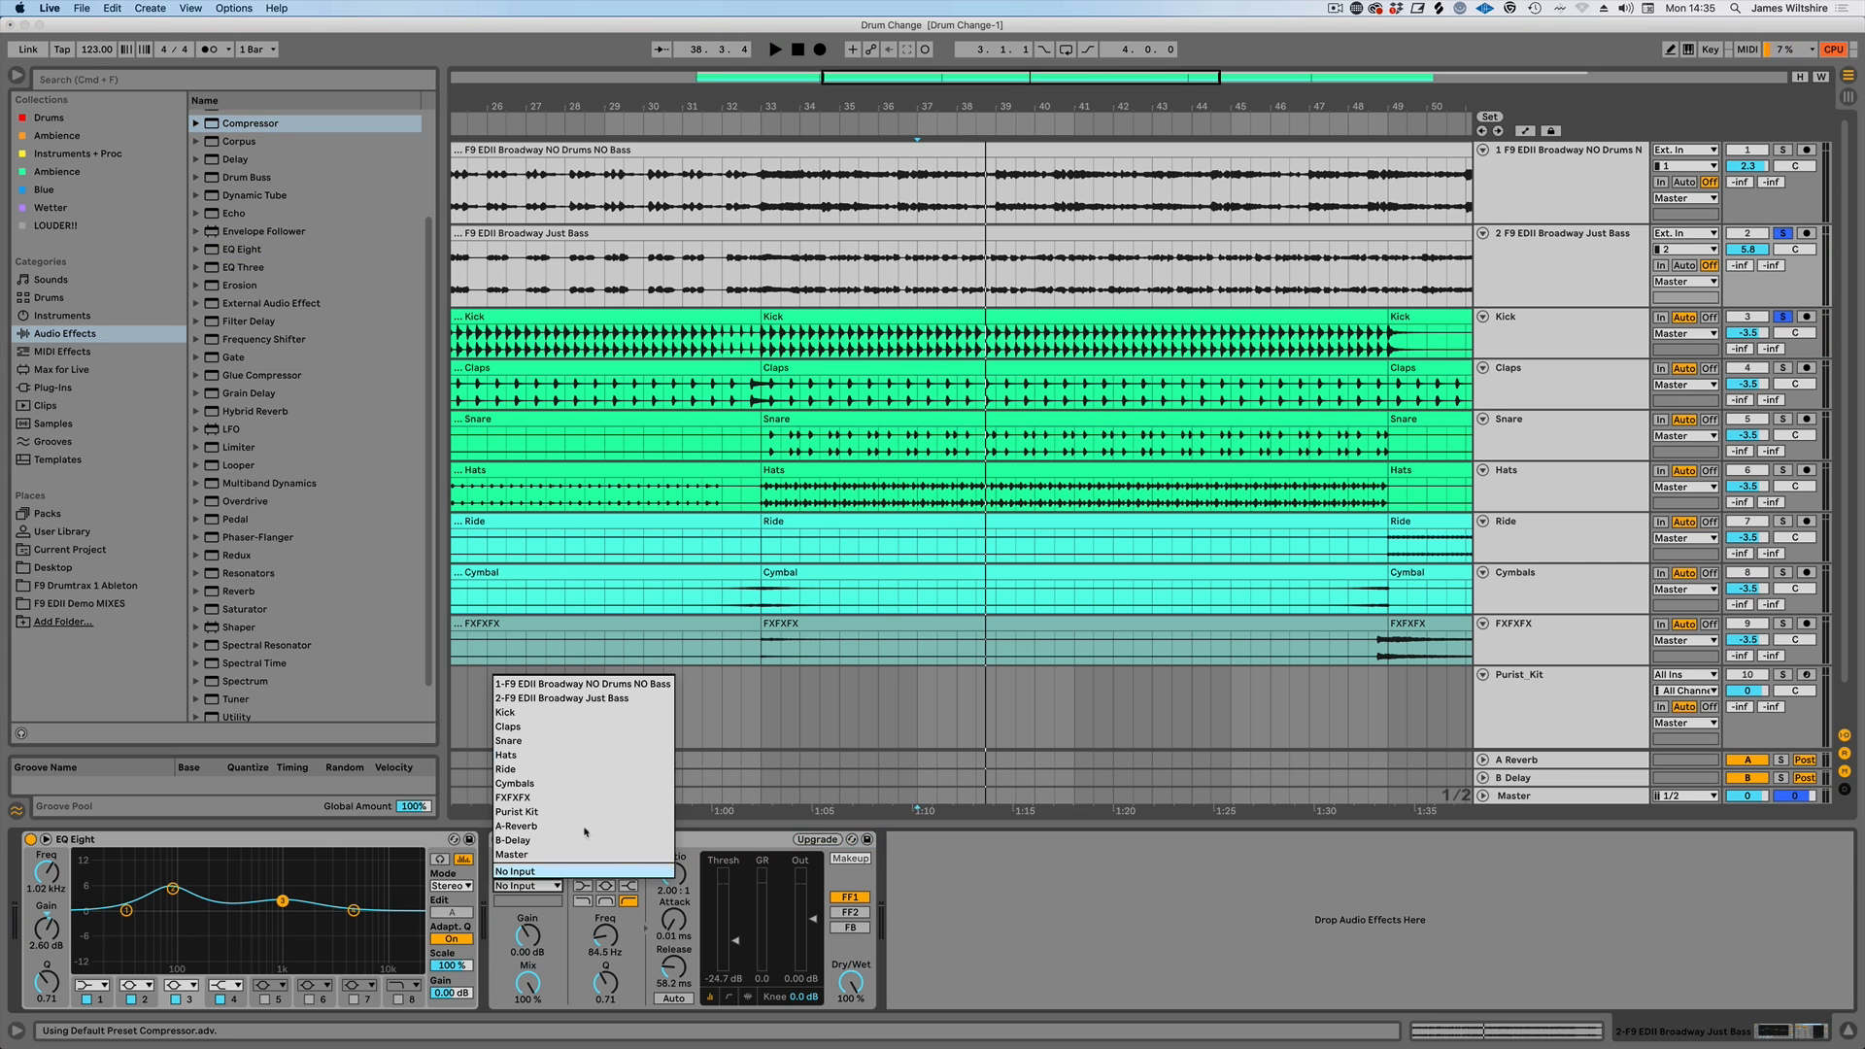
{"action": "key", "text": "Return"}
{"action": "key", "text": "space"}
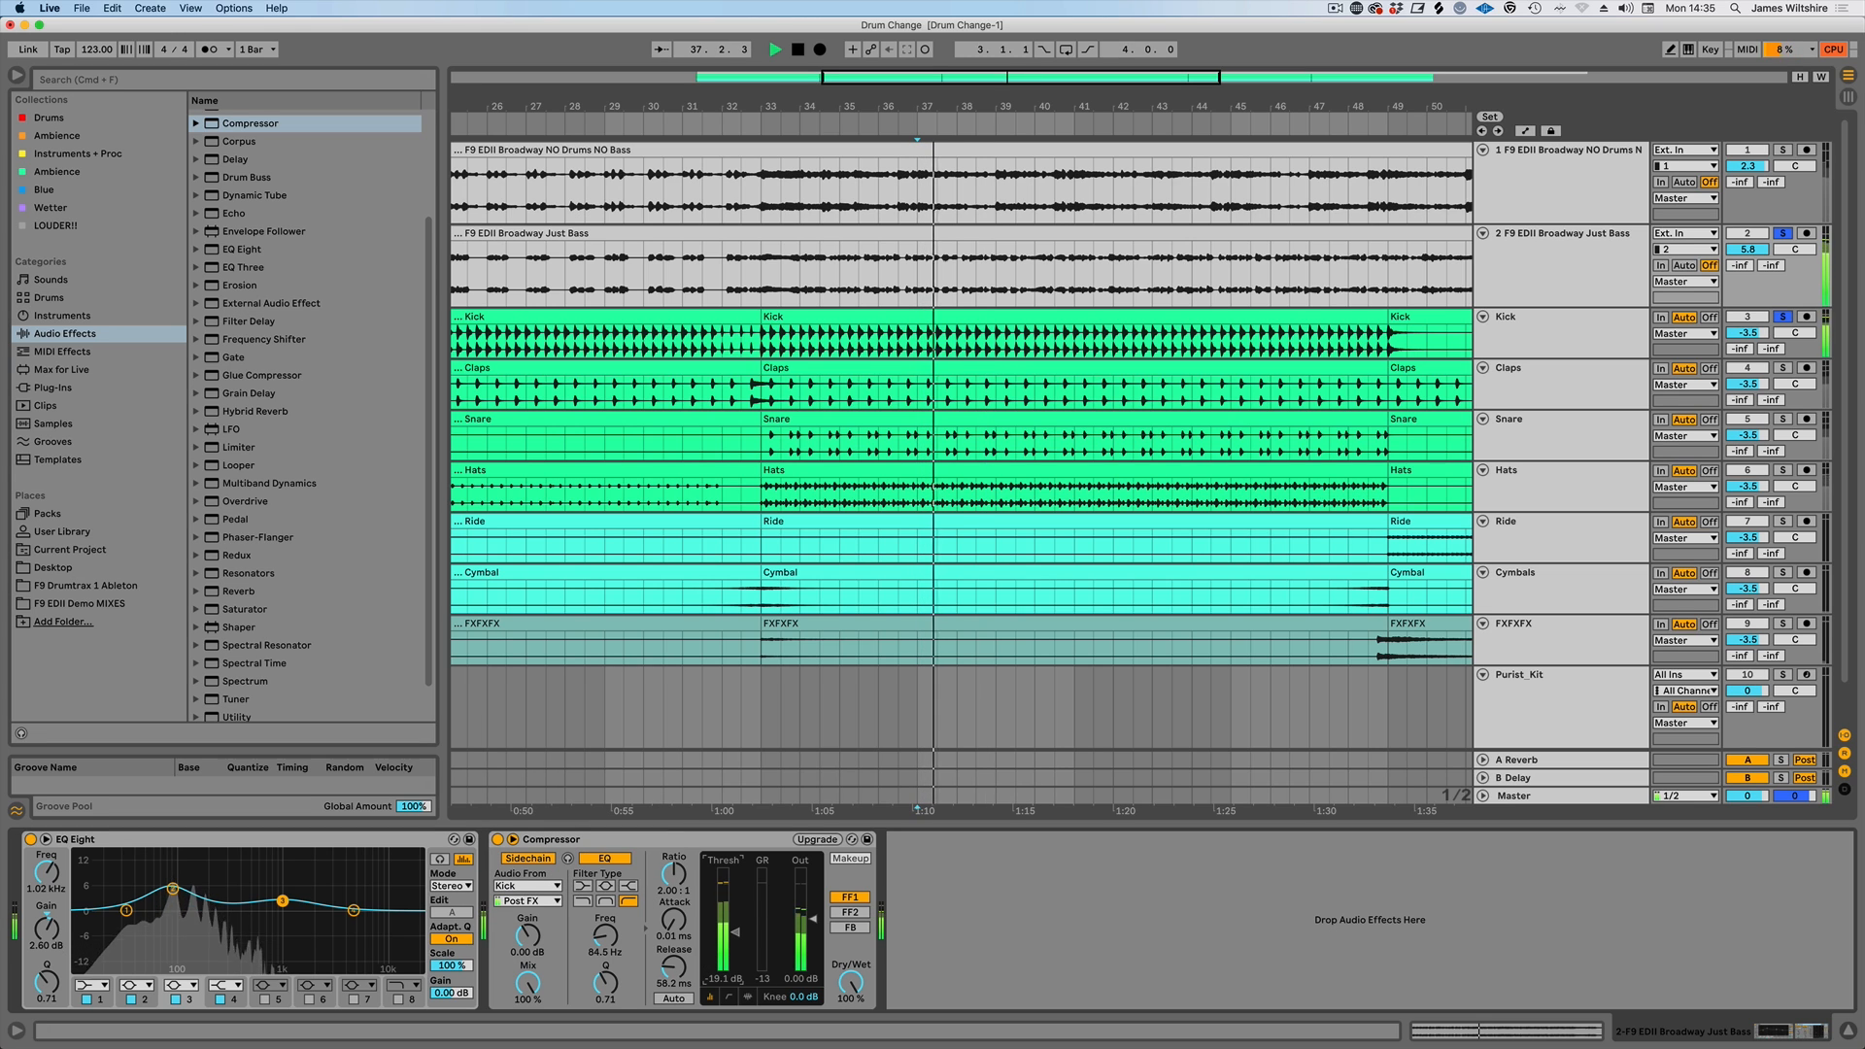
- Unsolo the Kick and Just Bass tracks, play the full mix from bar 35 and lower Just Bass to 4.7 dB
{"action": "left_click", "coordinate": [1784, 233]}
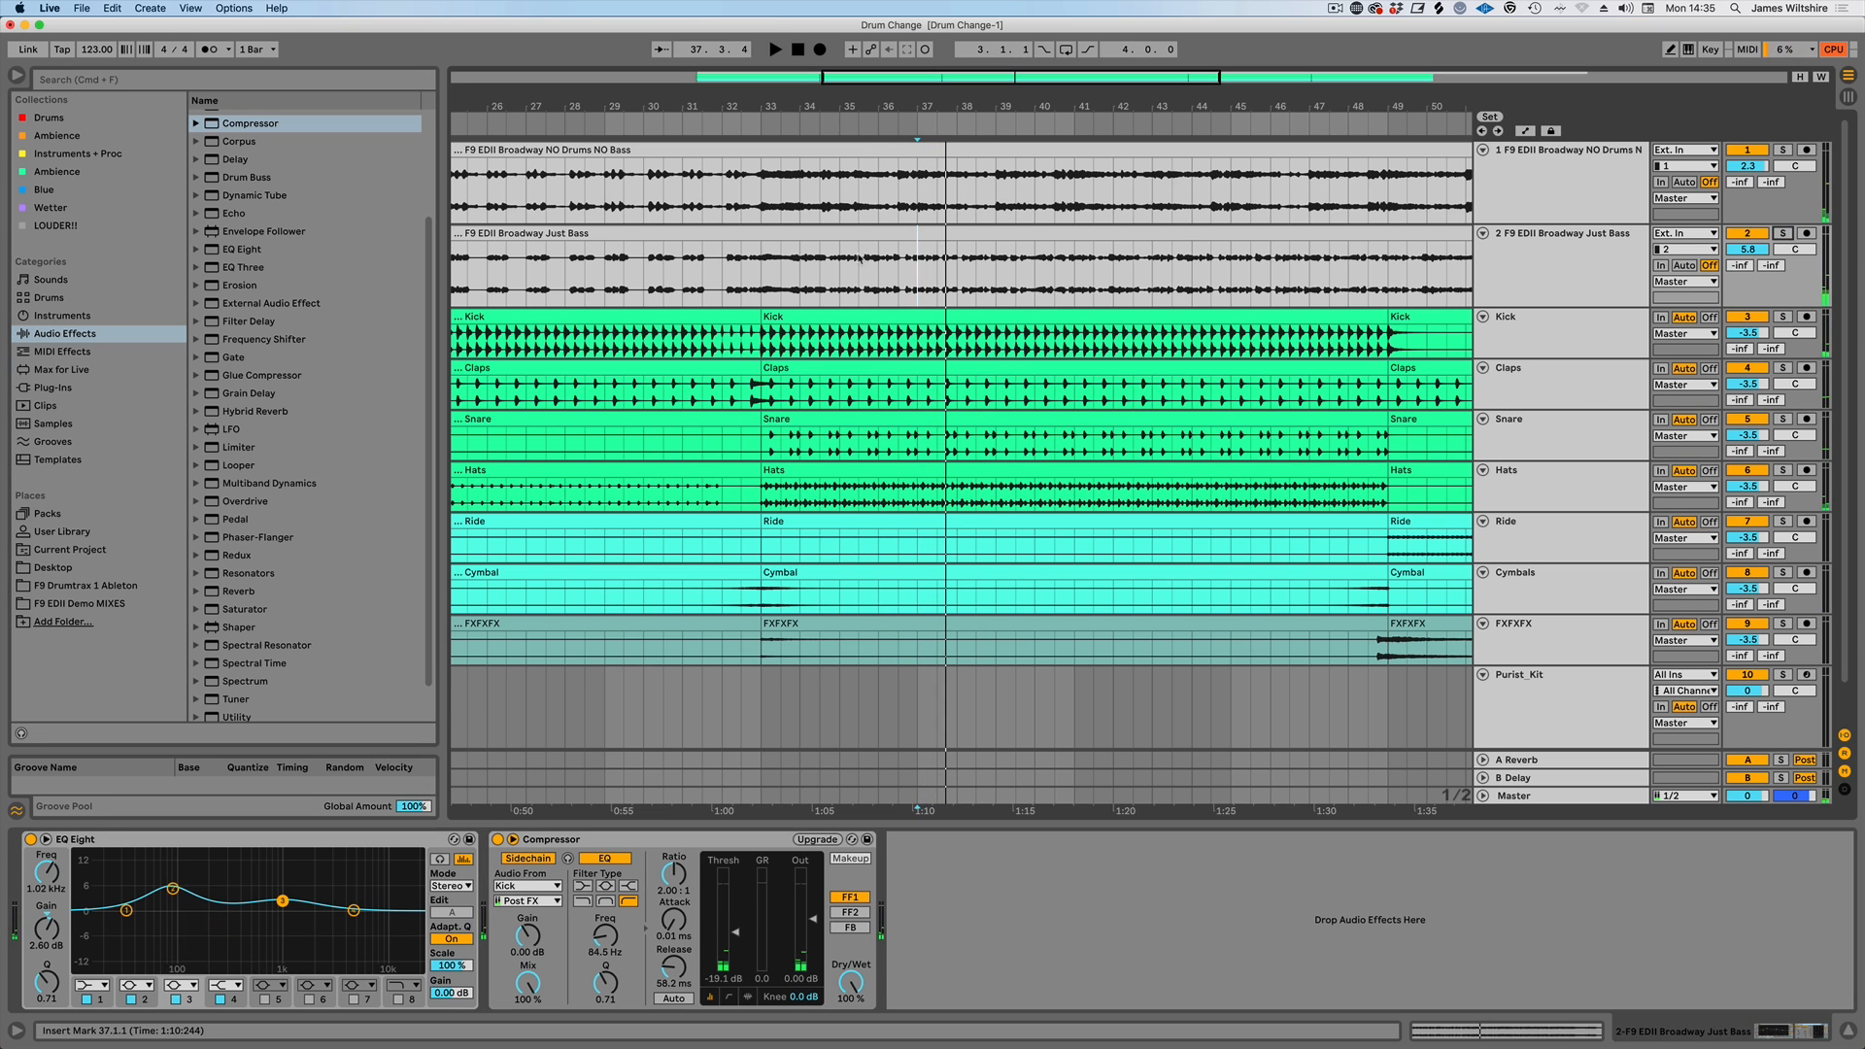
{"action": "left_click", "coordinate": [862, 257]}
{"action": "key", "text": "space"}
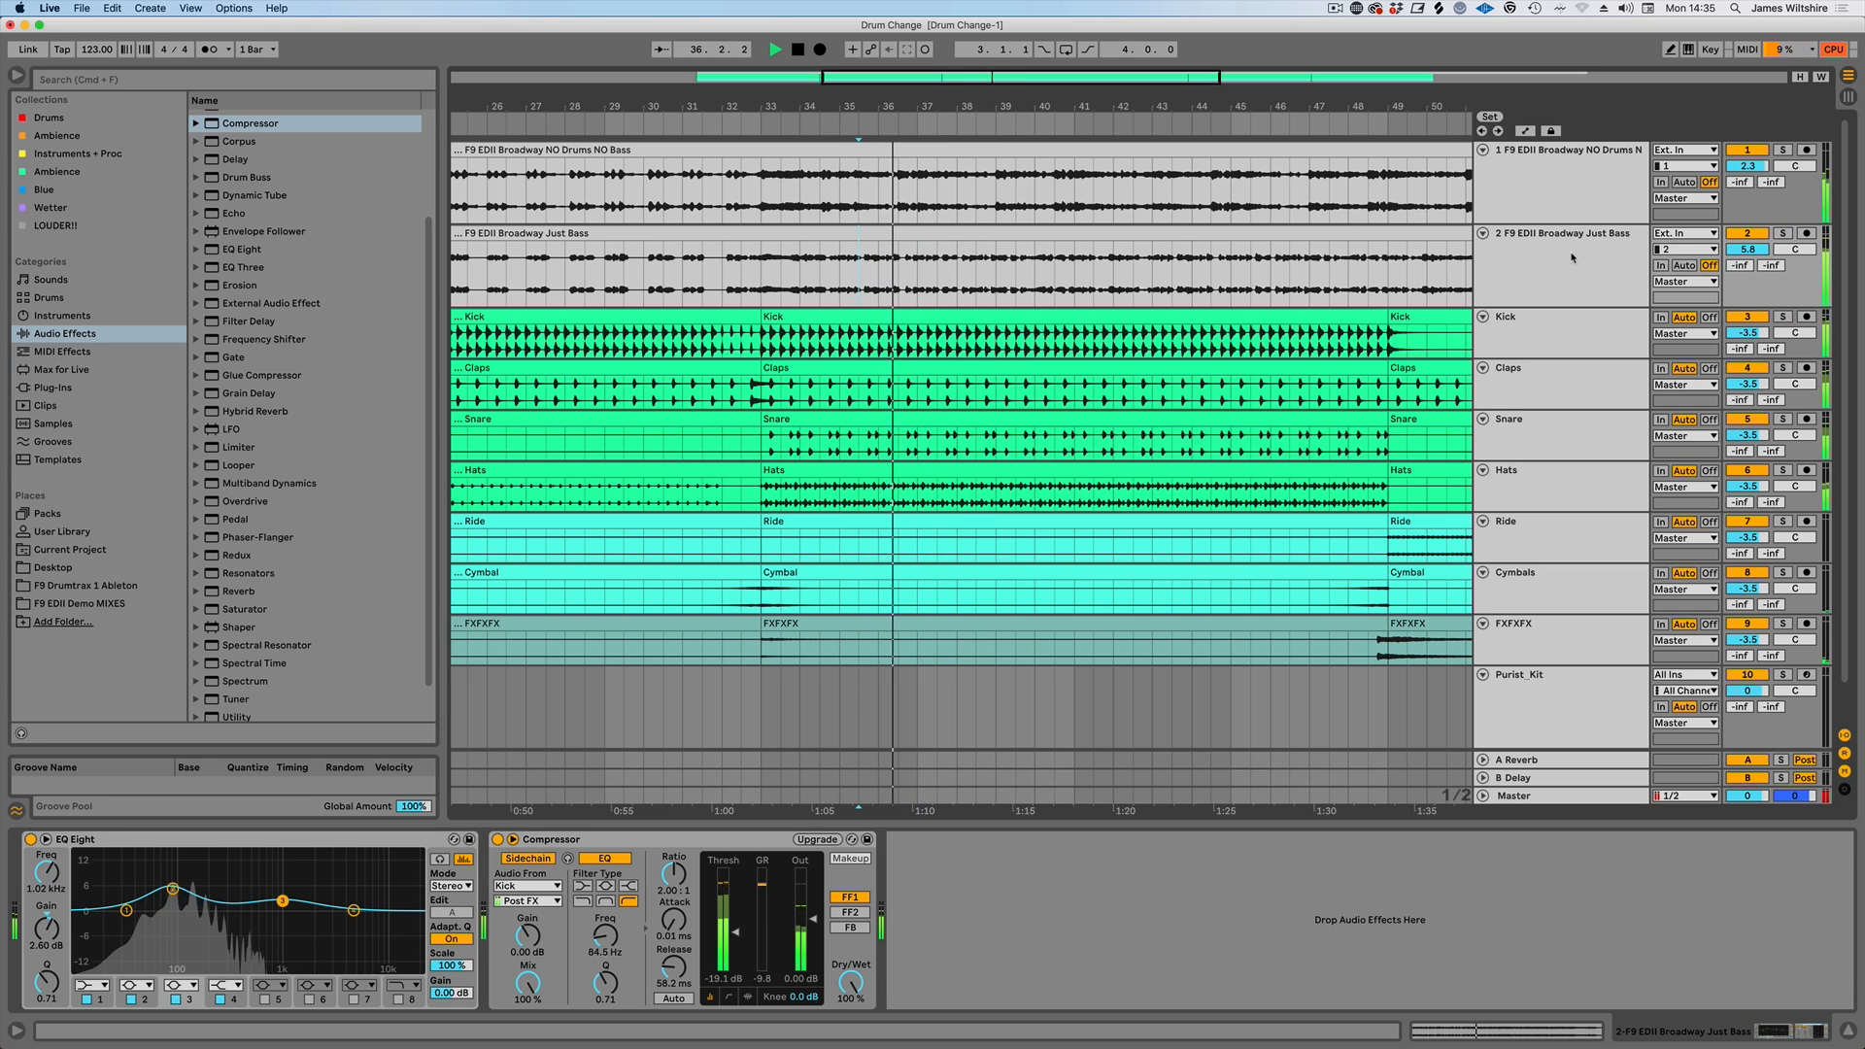
{"action": "left_click_drag", "start_coordinate": [1748, 250], "coordinate": [1748, 261]}
{"action": "left_click", "coordinate": [1574, 330]}
{"action": "left_click_drag", "start_coordinate": [1727, 334], "coordinate": [1717, 334]}
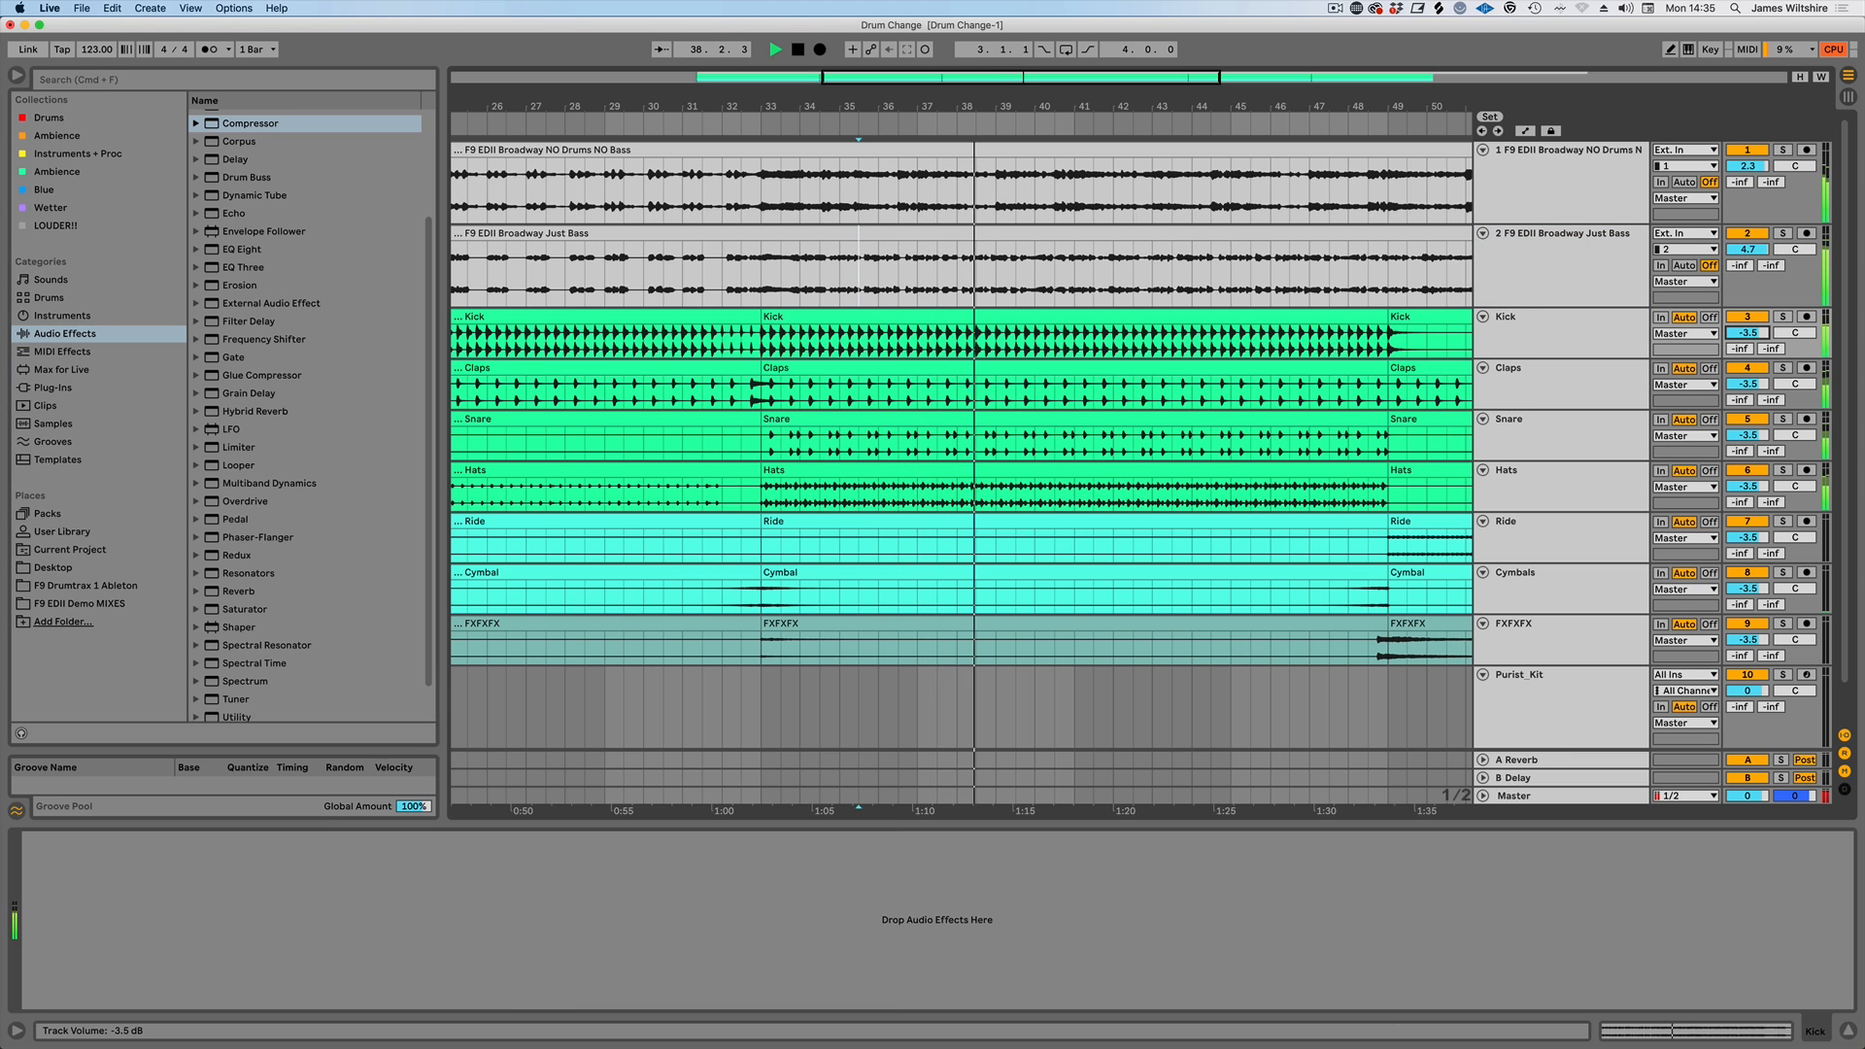
- Select all tracks and lower their volumes together, with the Just Bass track at 3.1 dB
{"action": "left_click", "coordinate": [1558, 268]}
{"action": "key", "text": "super+a"}
{"action": "left_click_drag", "start_coordinate": [1748, 250], "coordinate": [1747, 265]}
{"action": "left_click", "coordinate": [1512, 255]}
- Solo the NO Drums NO Bass track and listen to it from bar 57
{"action": "scroll", "coordinate": [1554, 195], "scroll_direction": "right", "scroll_amount": 5}
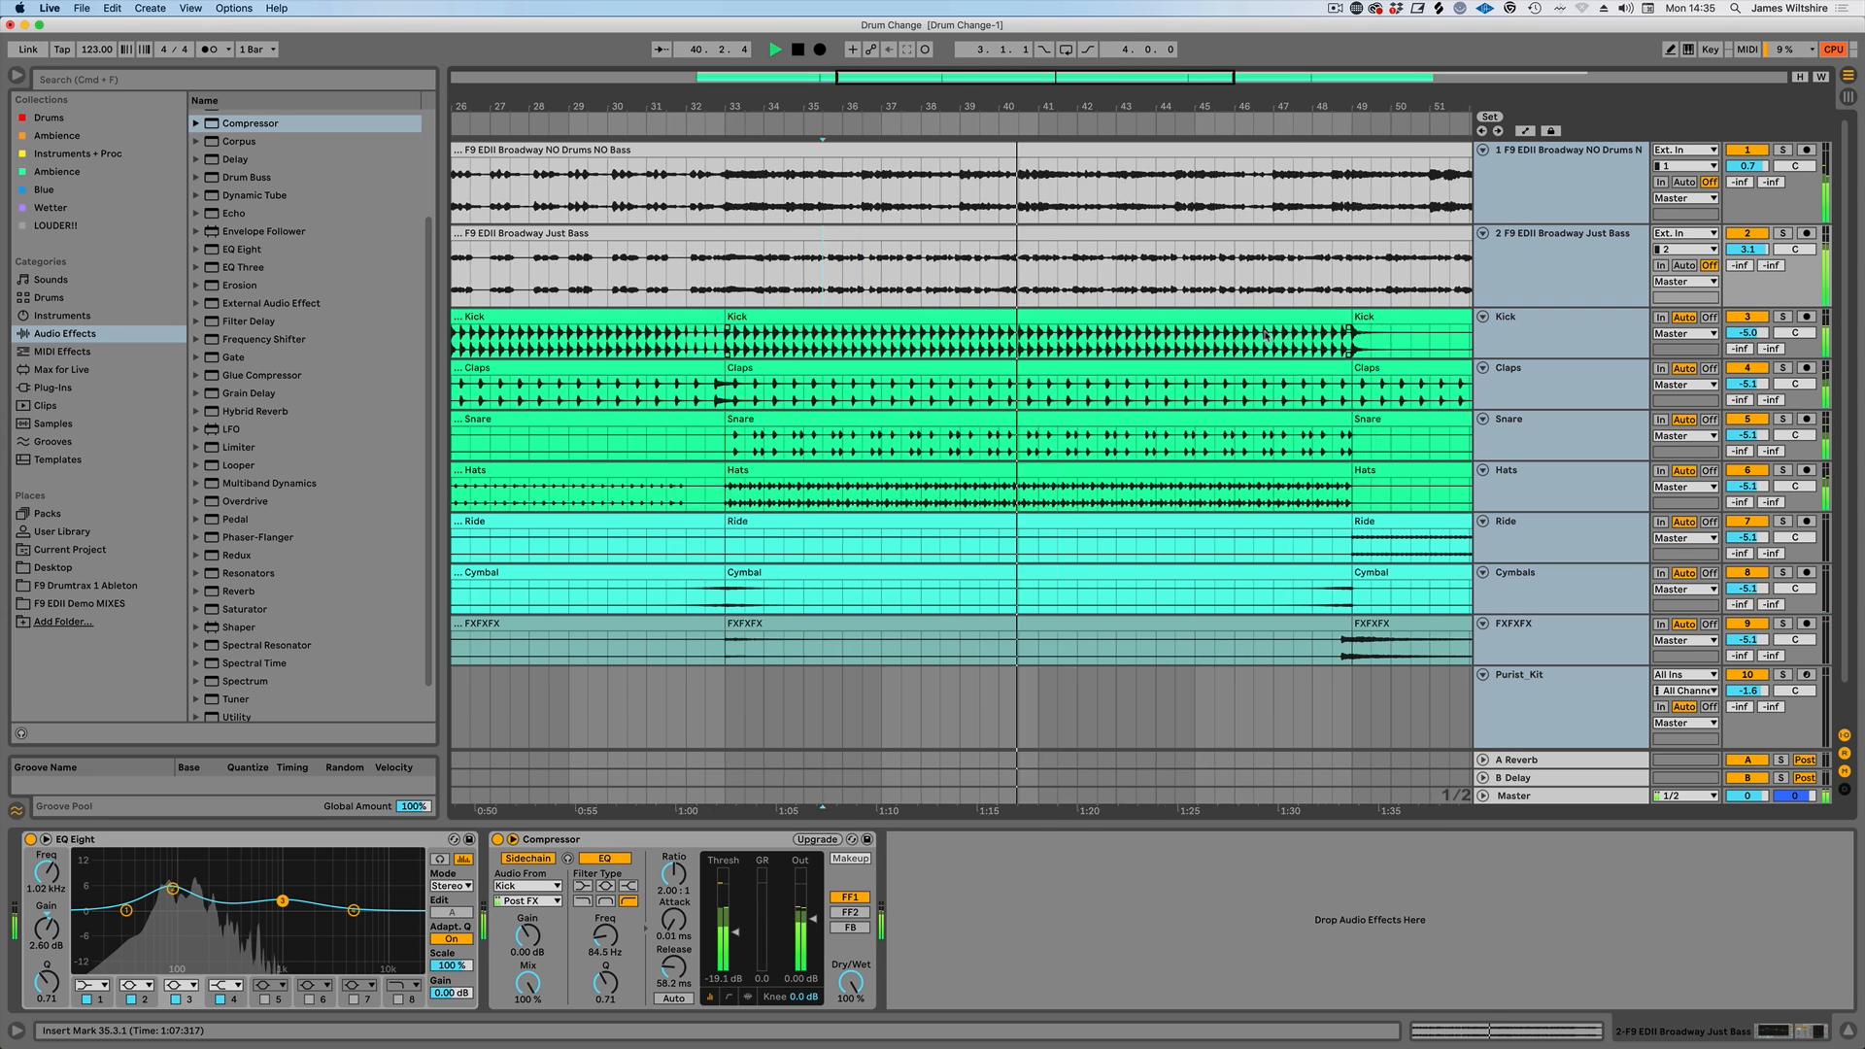
{"action": "left_click", "coordinate": [1574, 171]}
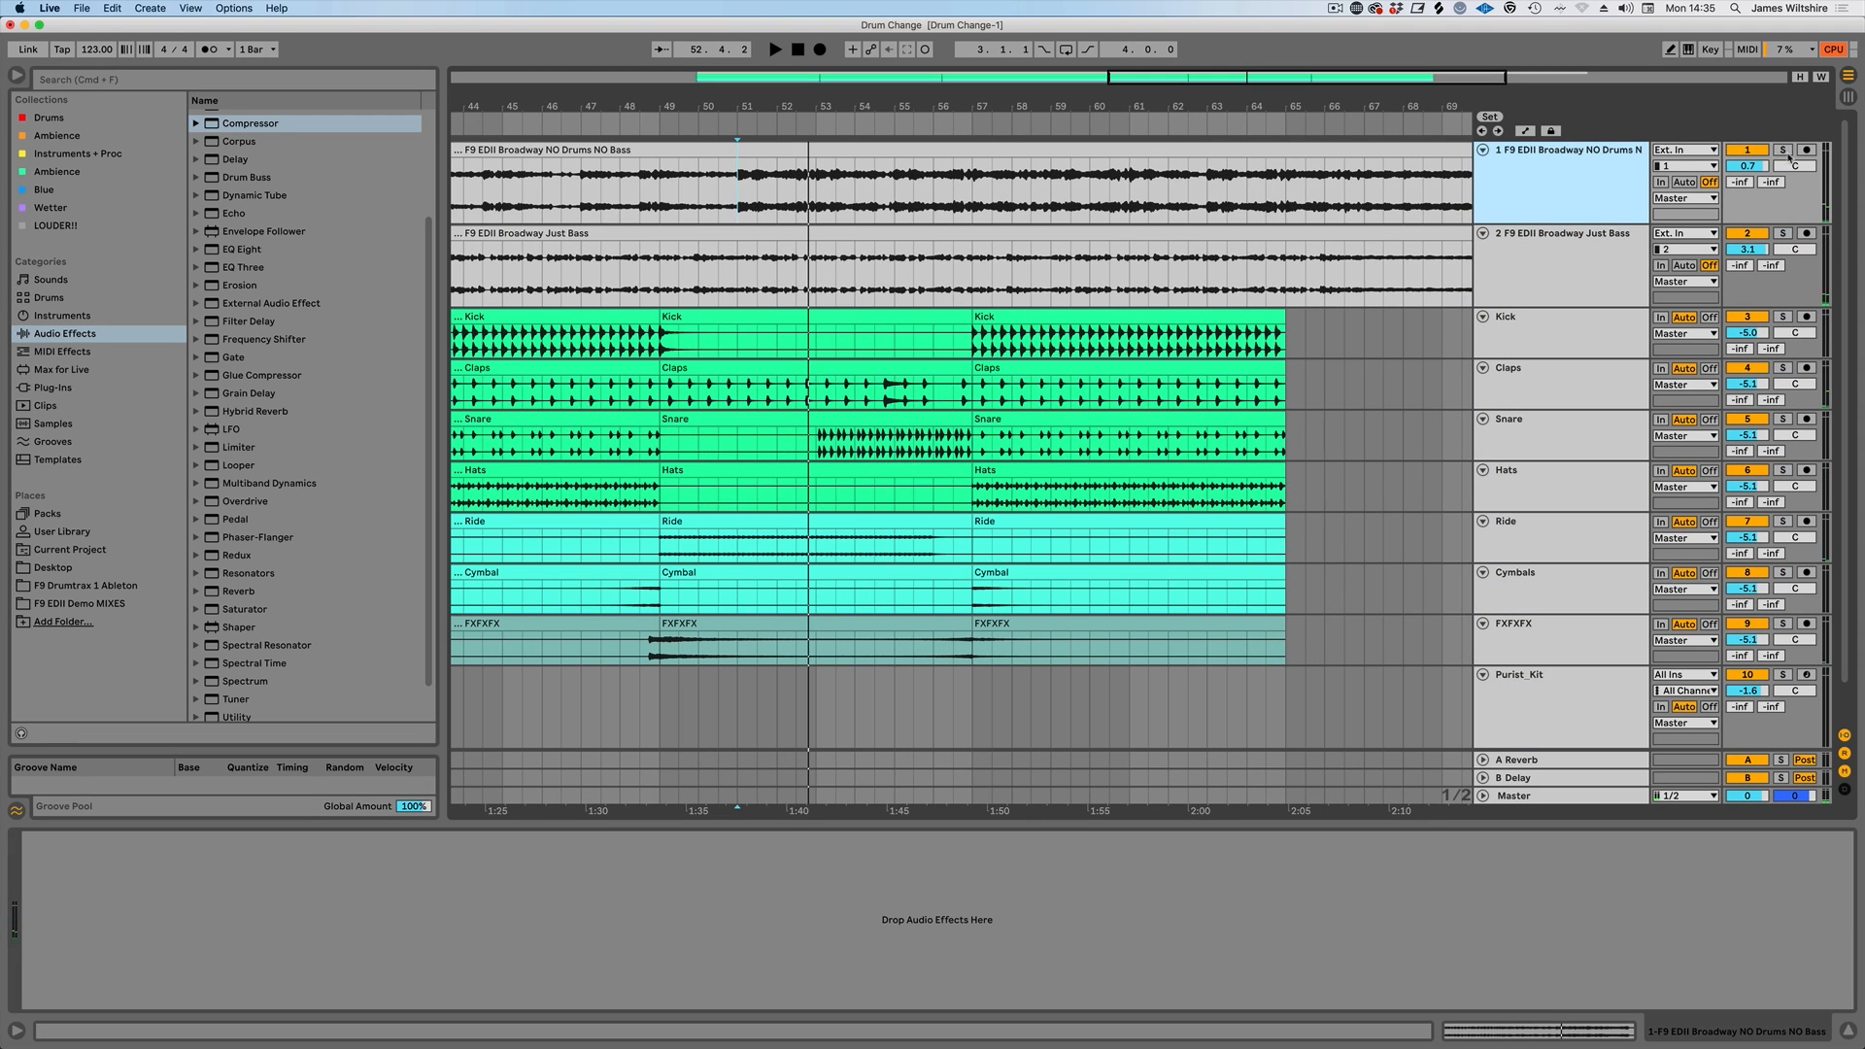
{"action": "left_click", "coordinate": [1783, 151]}
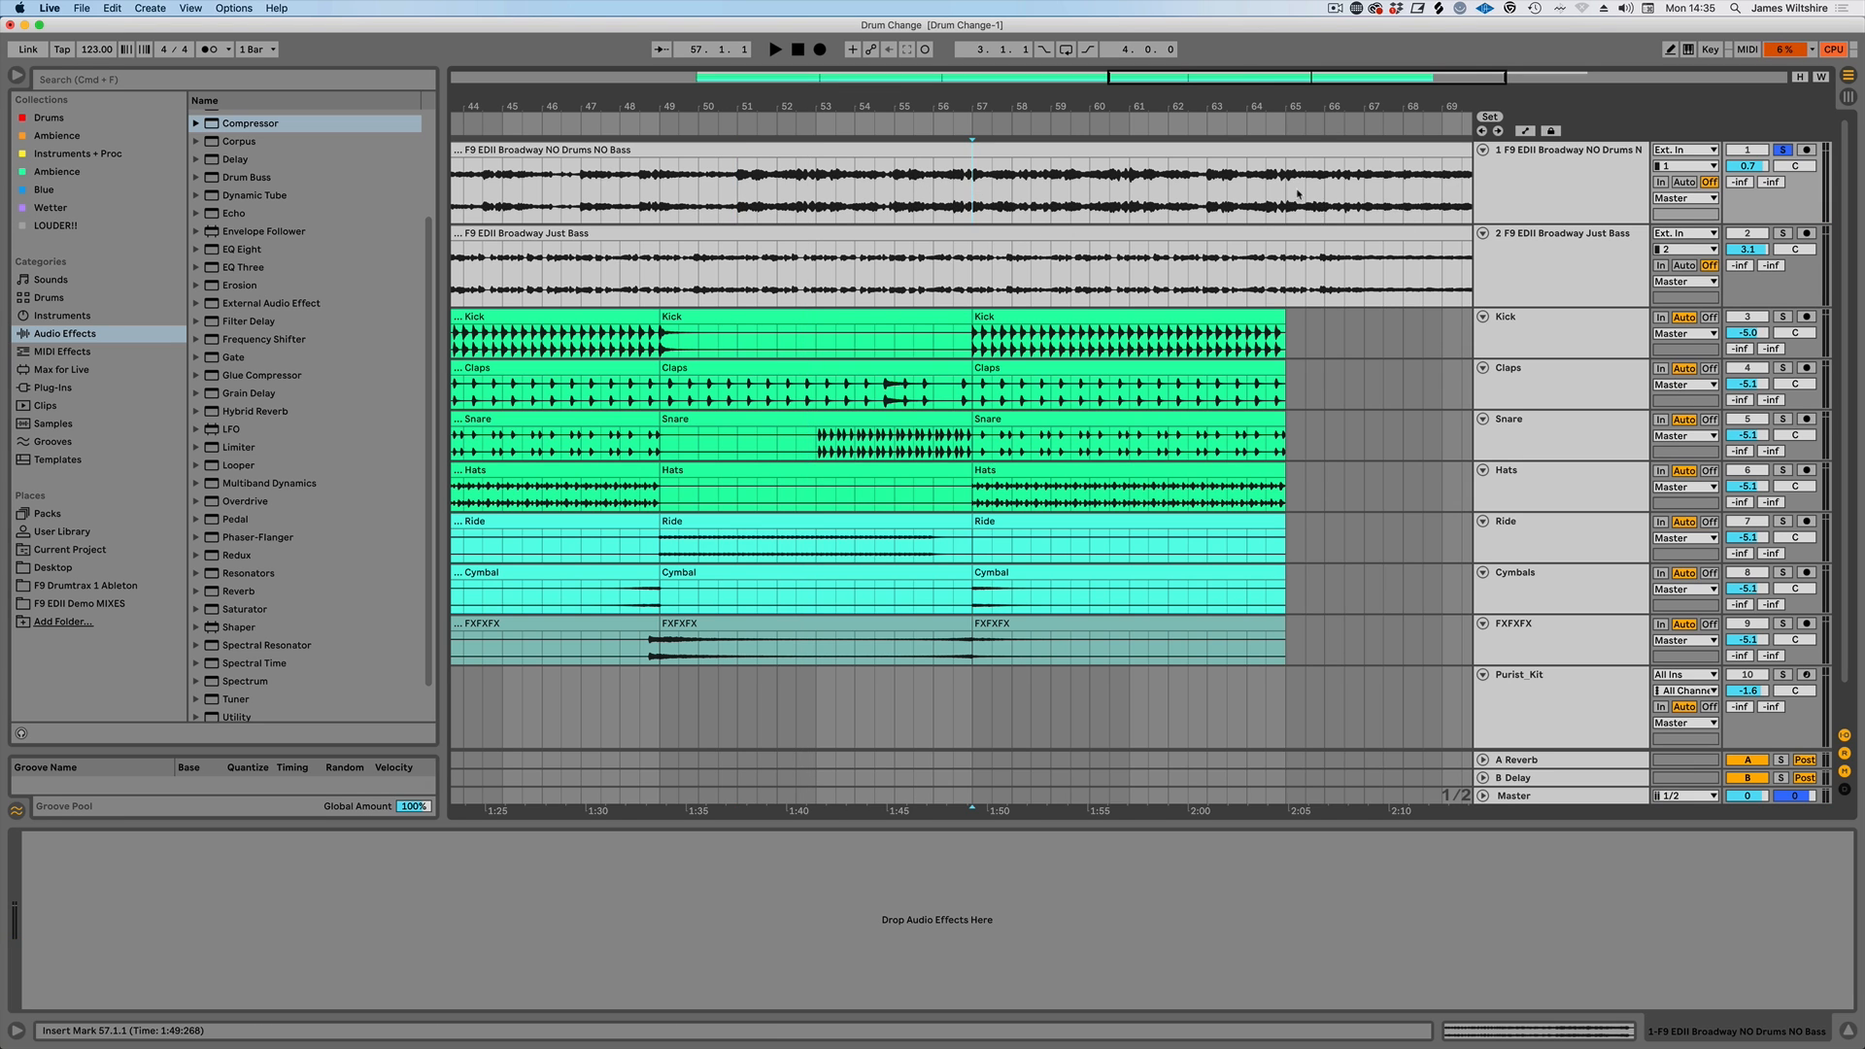
{"action": "scroll", "coordinate": [1298, 194], "scroll_direction": "left", "scroll_amount": 3}
{"action": "scroll", "coordinate": [1364, 198], "scroll_direction": "right", "scroll_amount": 3}
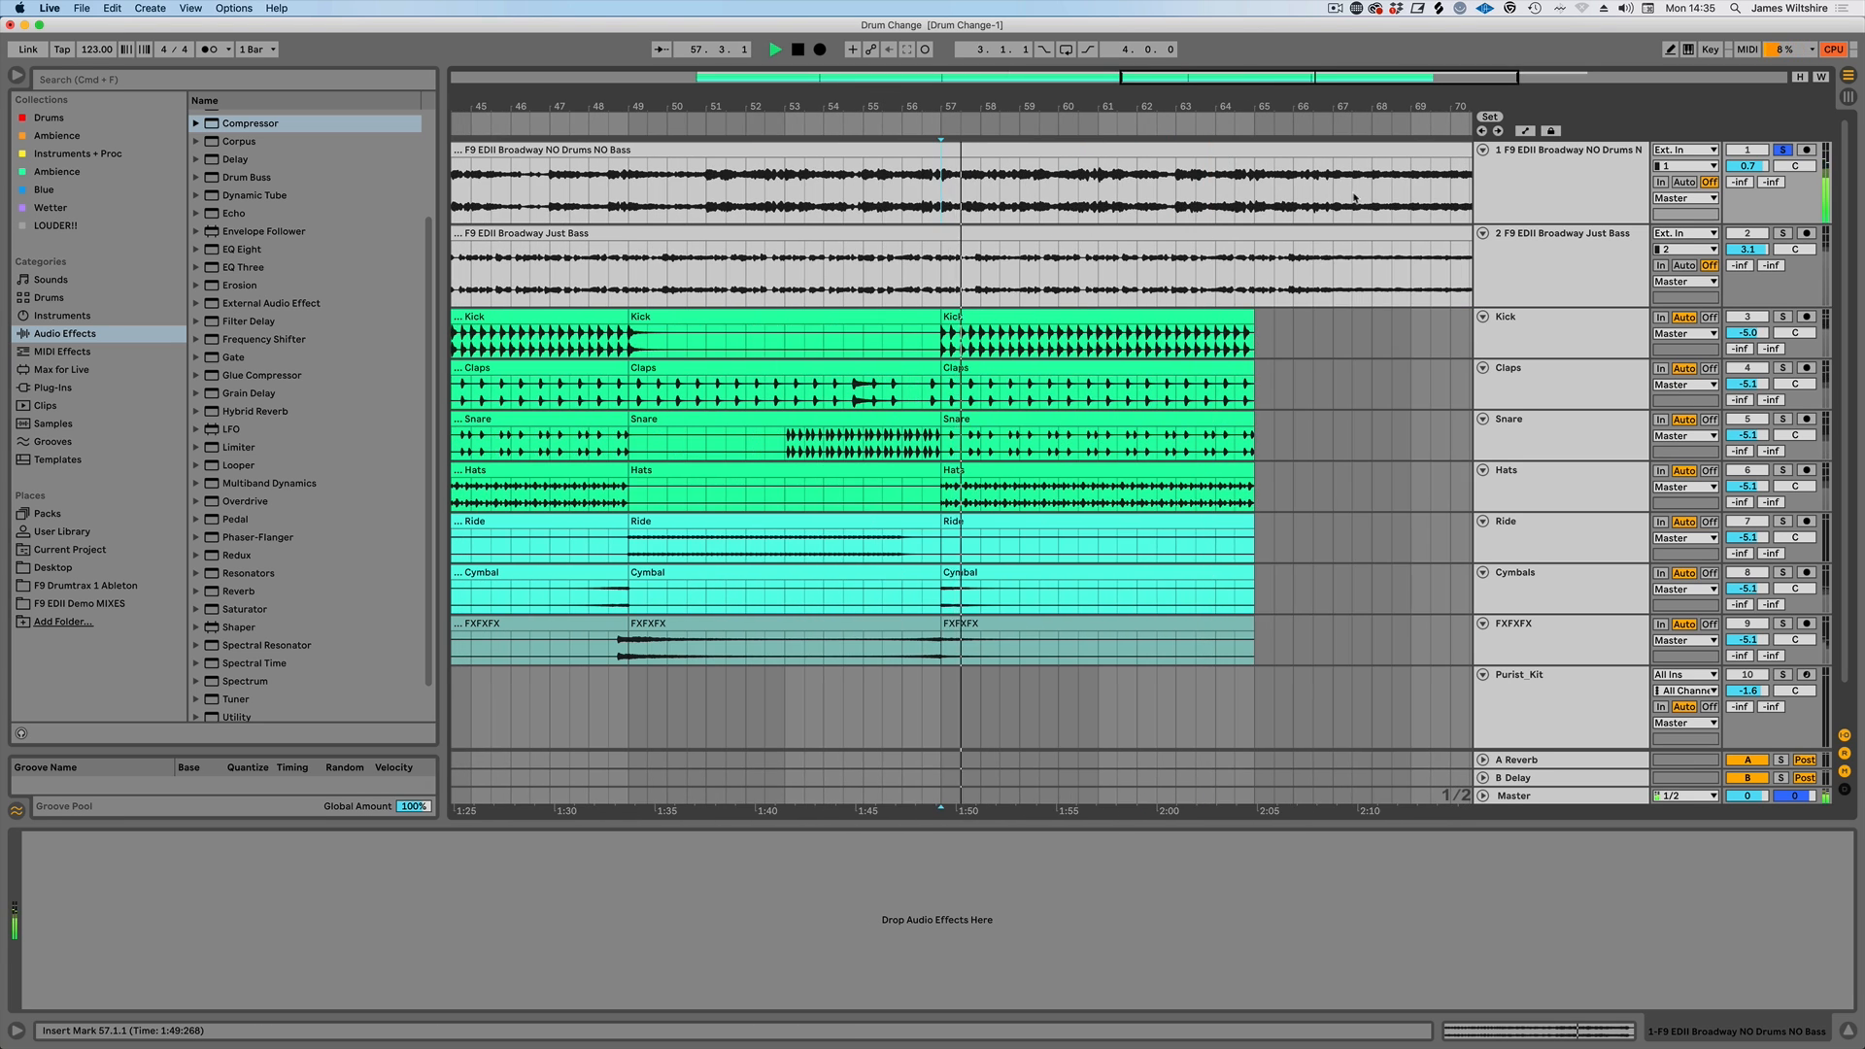
- Unsolo the NO Drums NO Bass track and compare the mix with the Just Bass track muted and unmuted
{"action": "left_click", "coordinate": [1783, 150]}
{"action": "left_click", "coordinate": [1748, 234]}
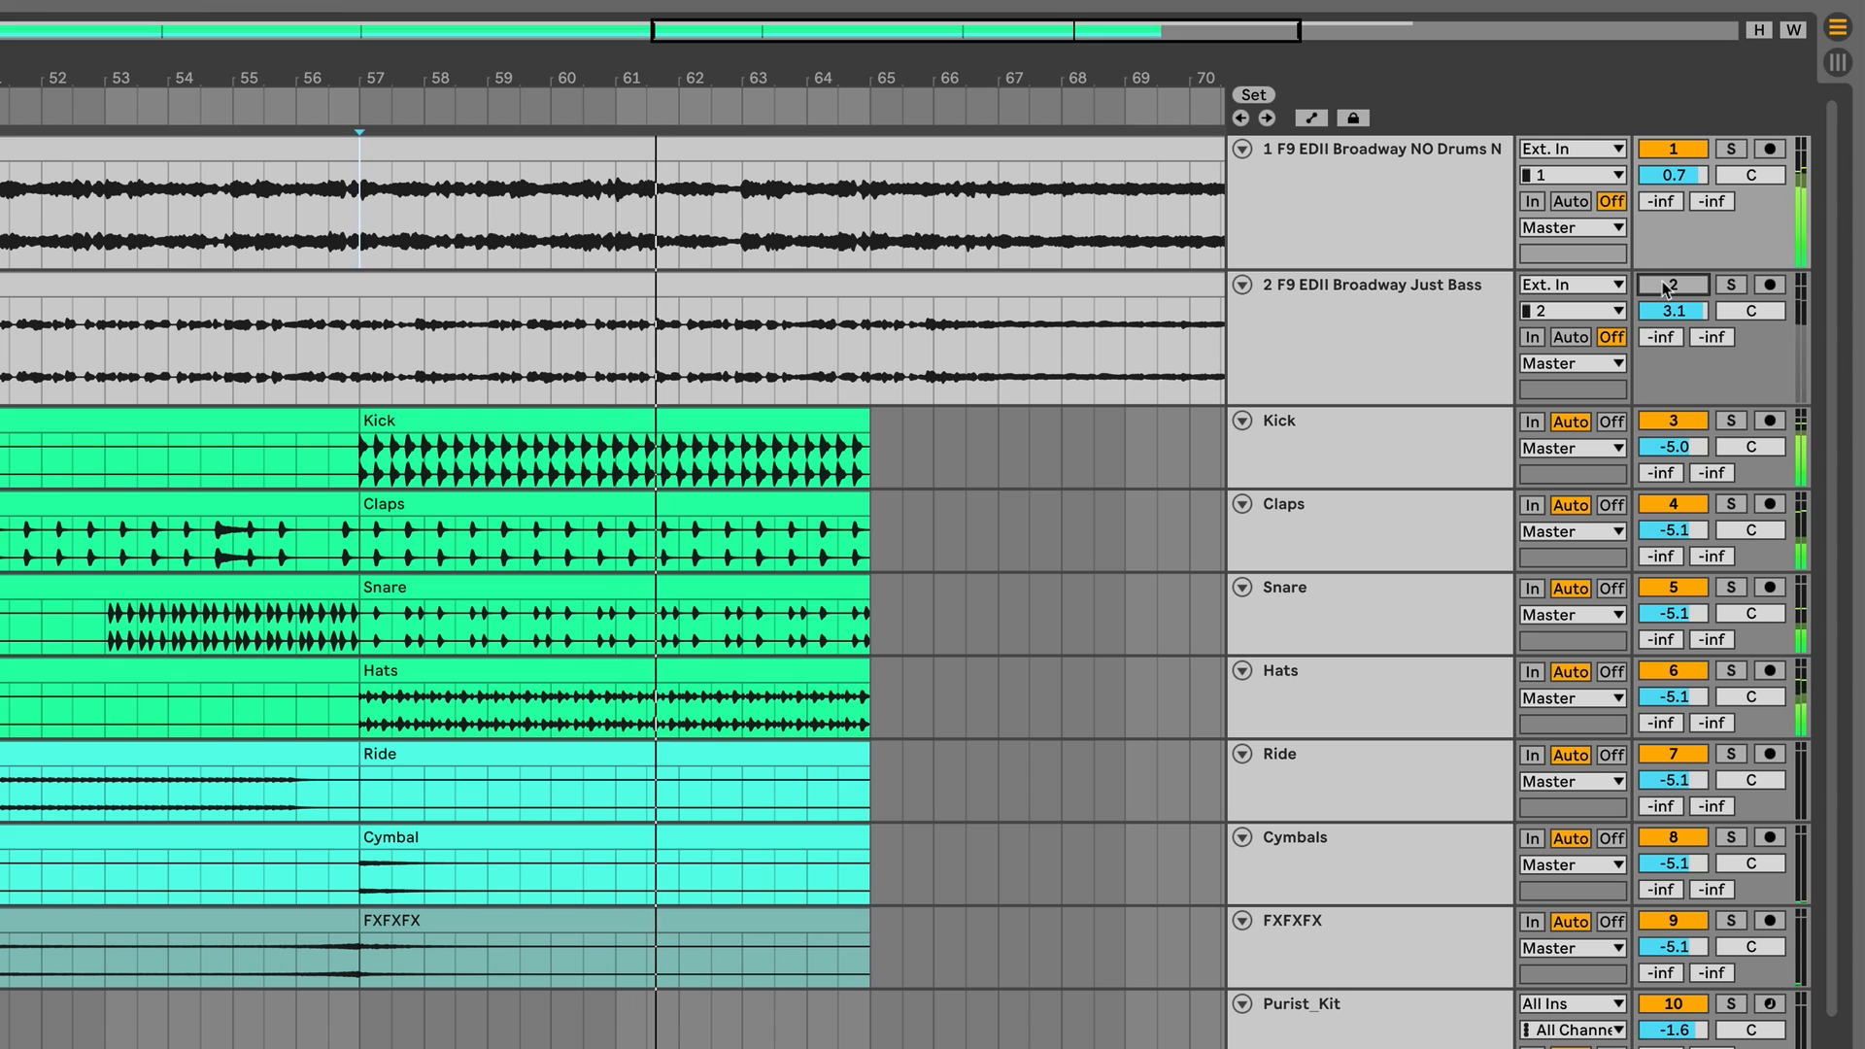
{"action": "left_click", "coordinate": [1667, 286]}
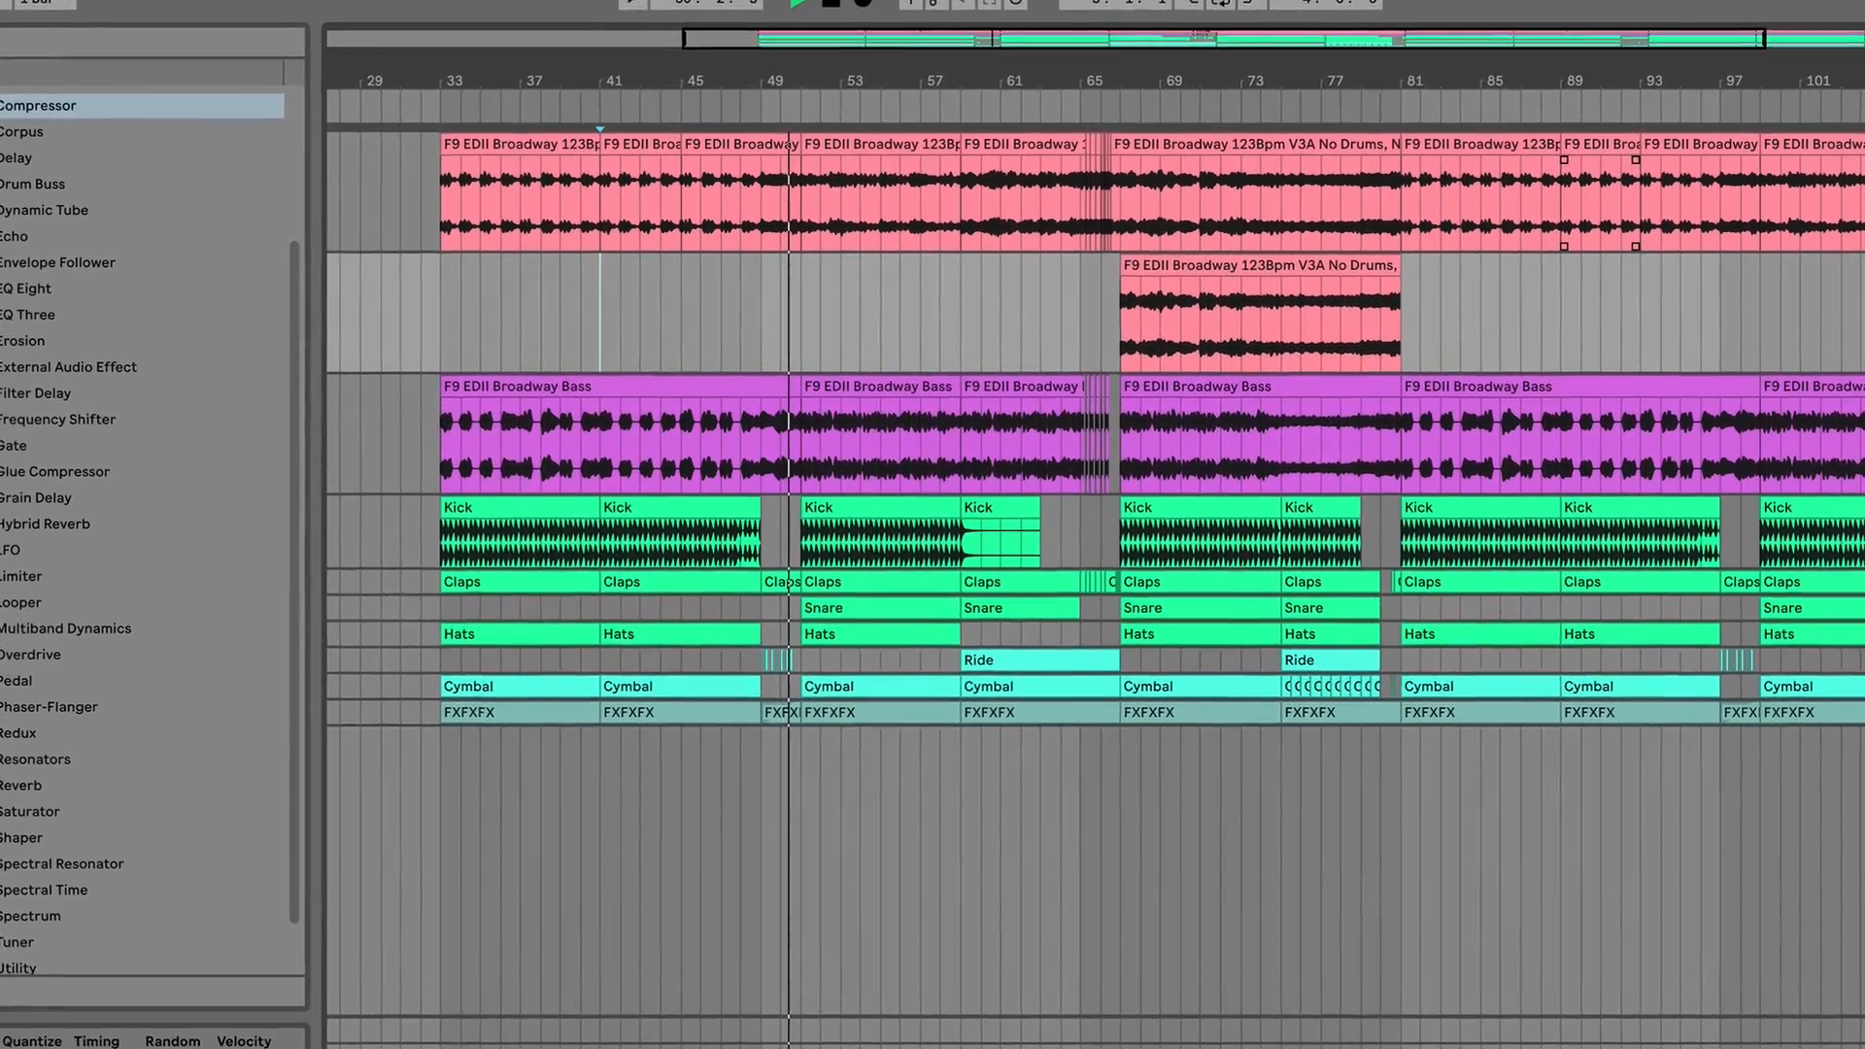
- Play through the finished remix arrangement, examining the clip edits around bars 65 to 67 on the stem, bass and claps tracks
{"action": "left_click", "coordinate": [1254, 422]}
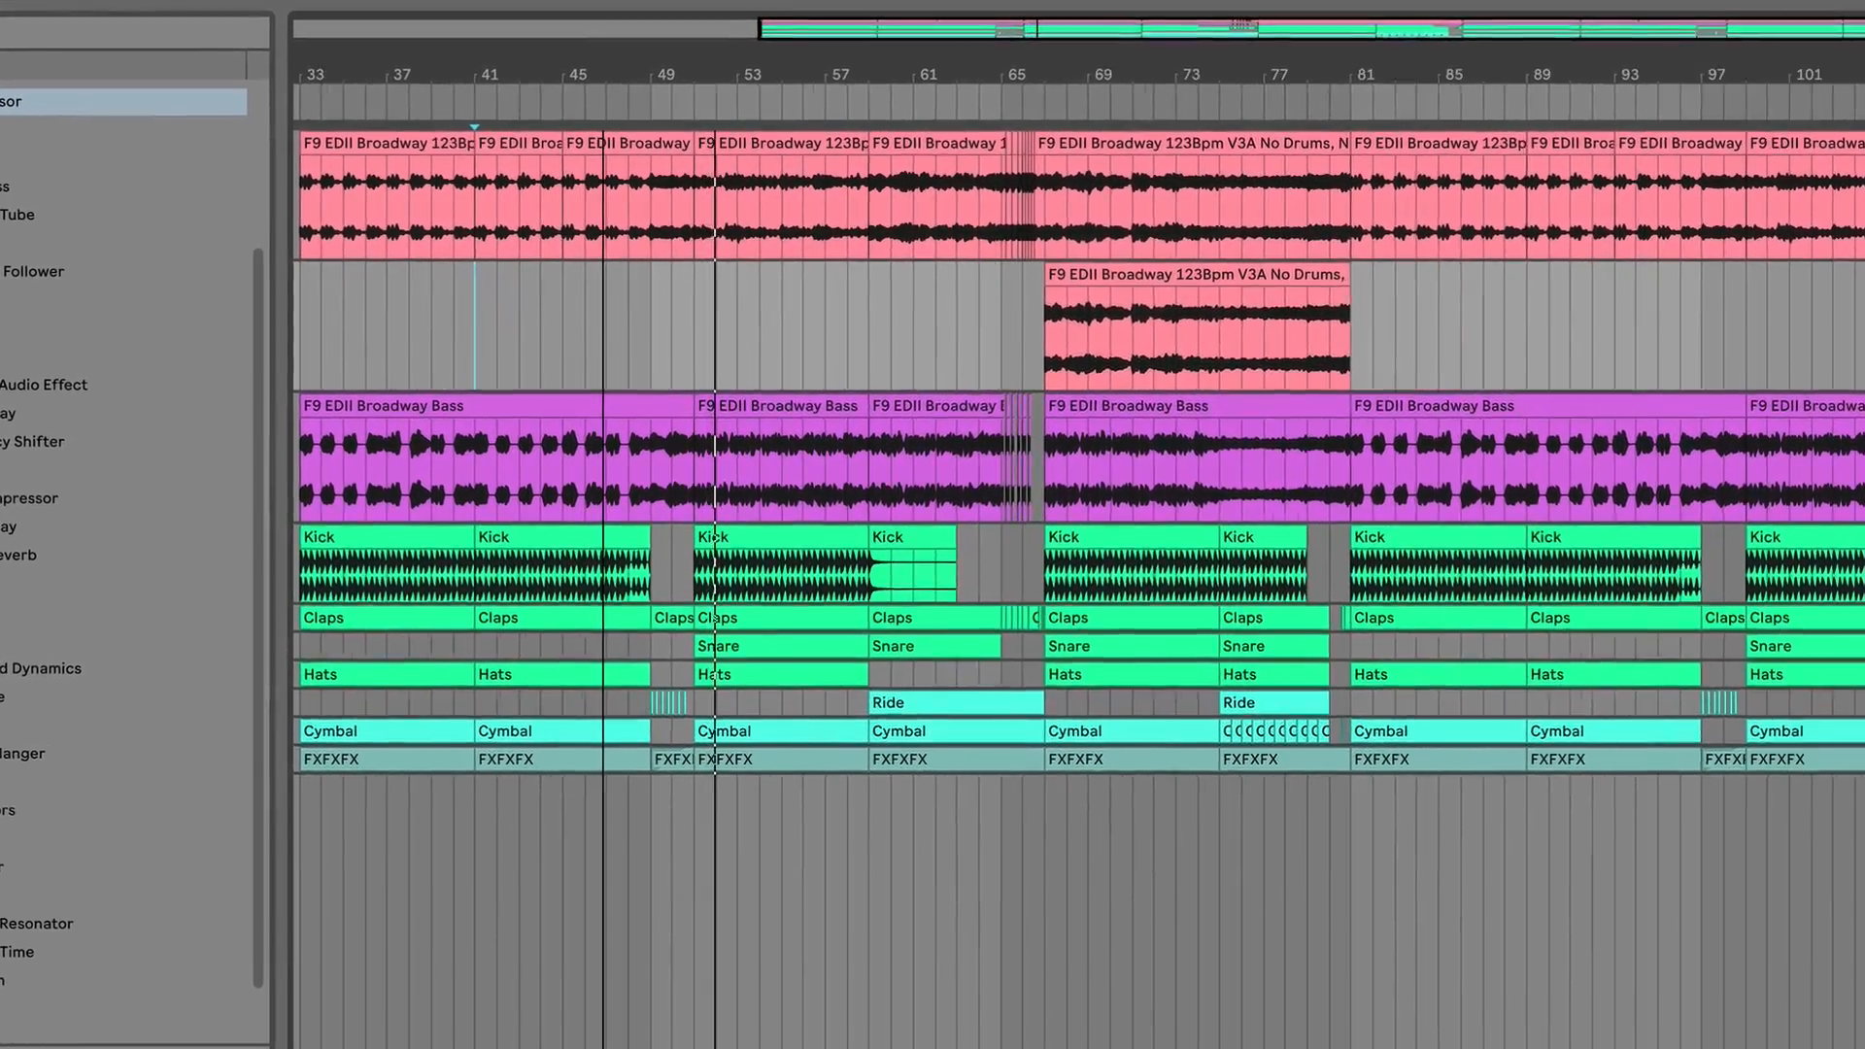
{"action": "left_click_drag", "start_coordinate": [603, 74], "coordinate": [603, 126]}
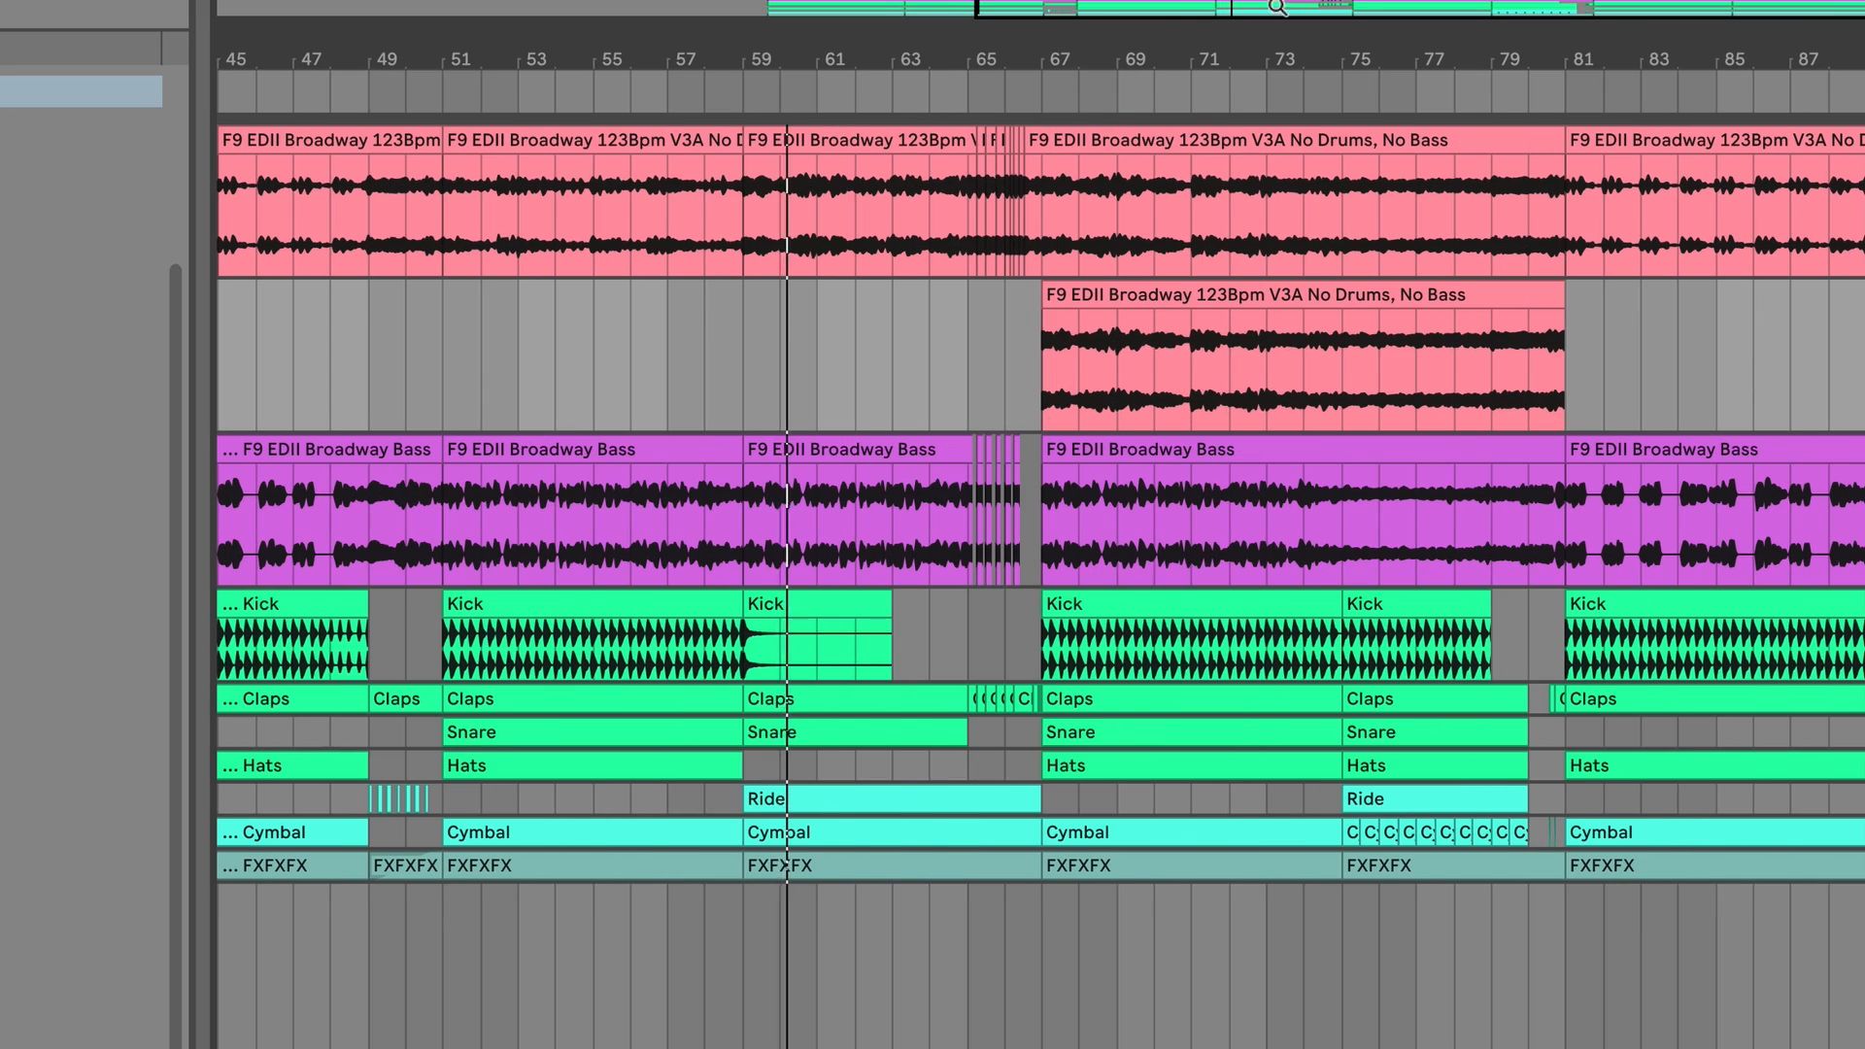
{"action": "left_click_drag", "start_coordinate": [1277, 6], "coordinate": [1370, 185]}
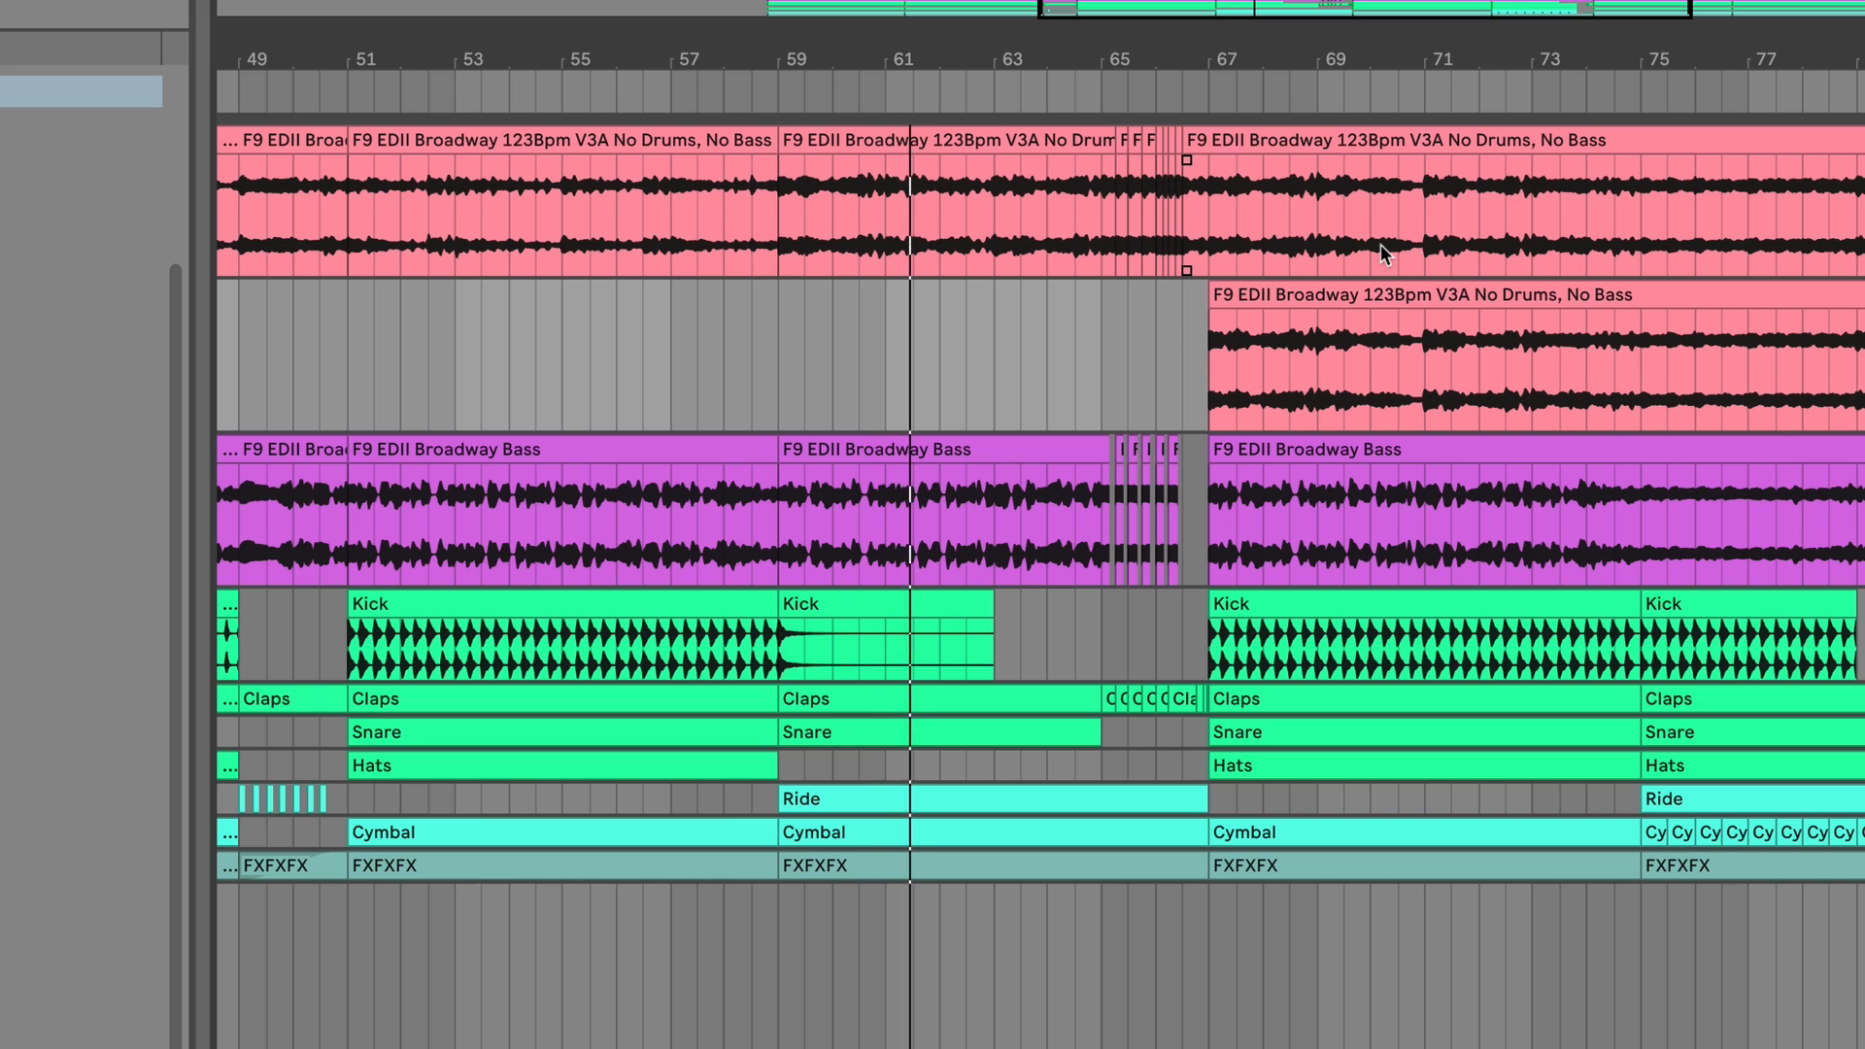
{"action": "left_click_drag", "start_coordinate": [1220, 6], "coordinate": [1274, 75]}
{"action": "left_click_drag", "start_coordinate": [1370, 8], "coordinate": [1384, 58]}
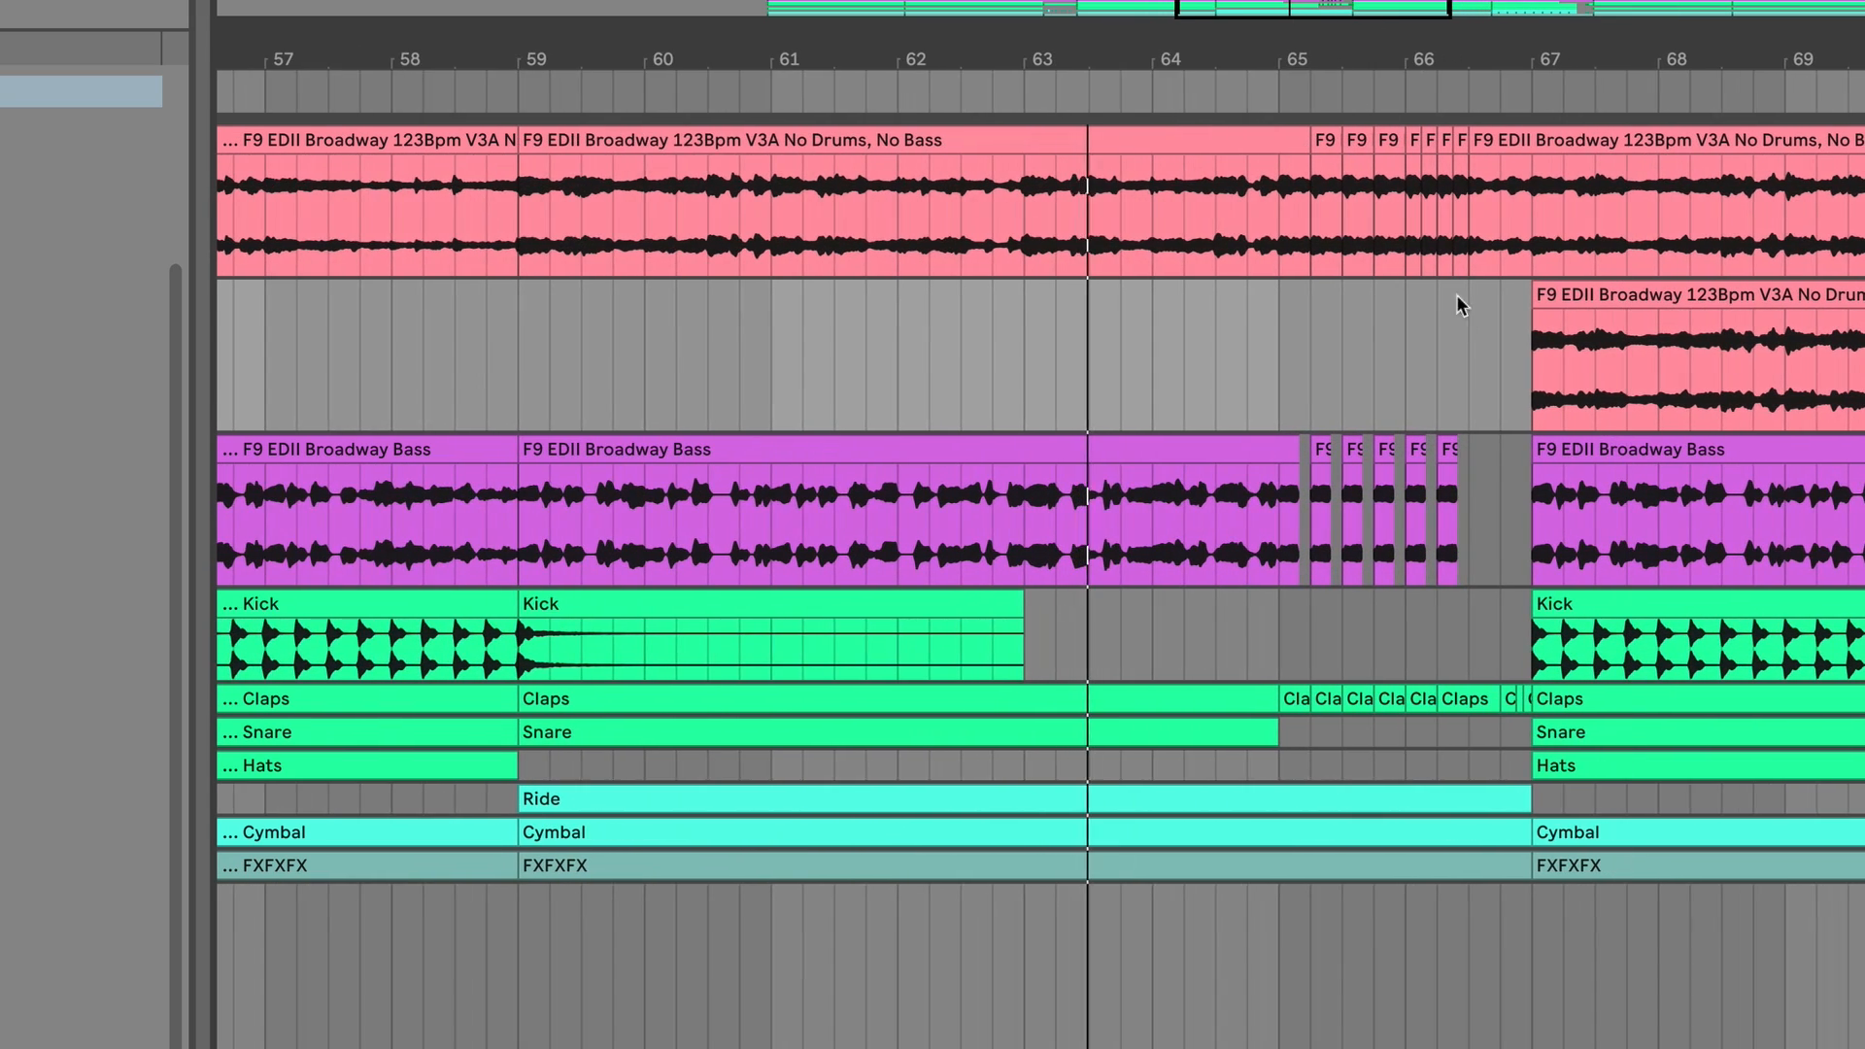
{"action": "scroll", "coordinate": [1461, 307], "scroll_direction": "right", "scroll_amount": 5}
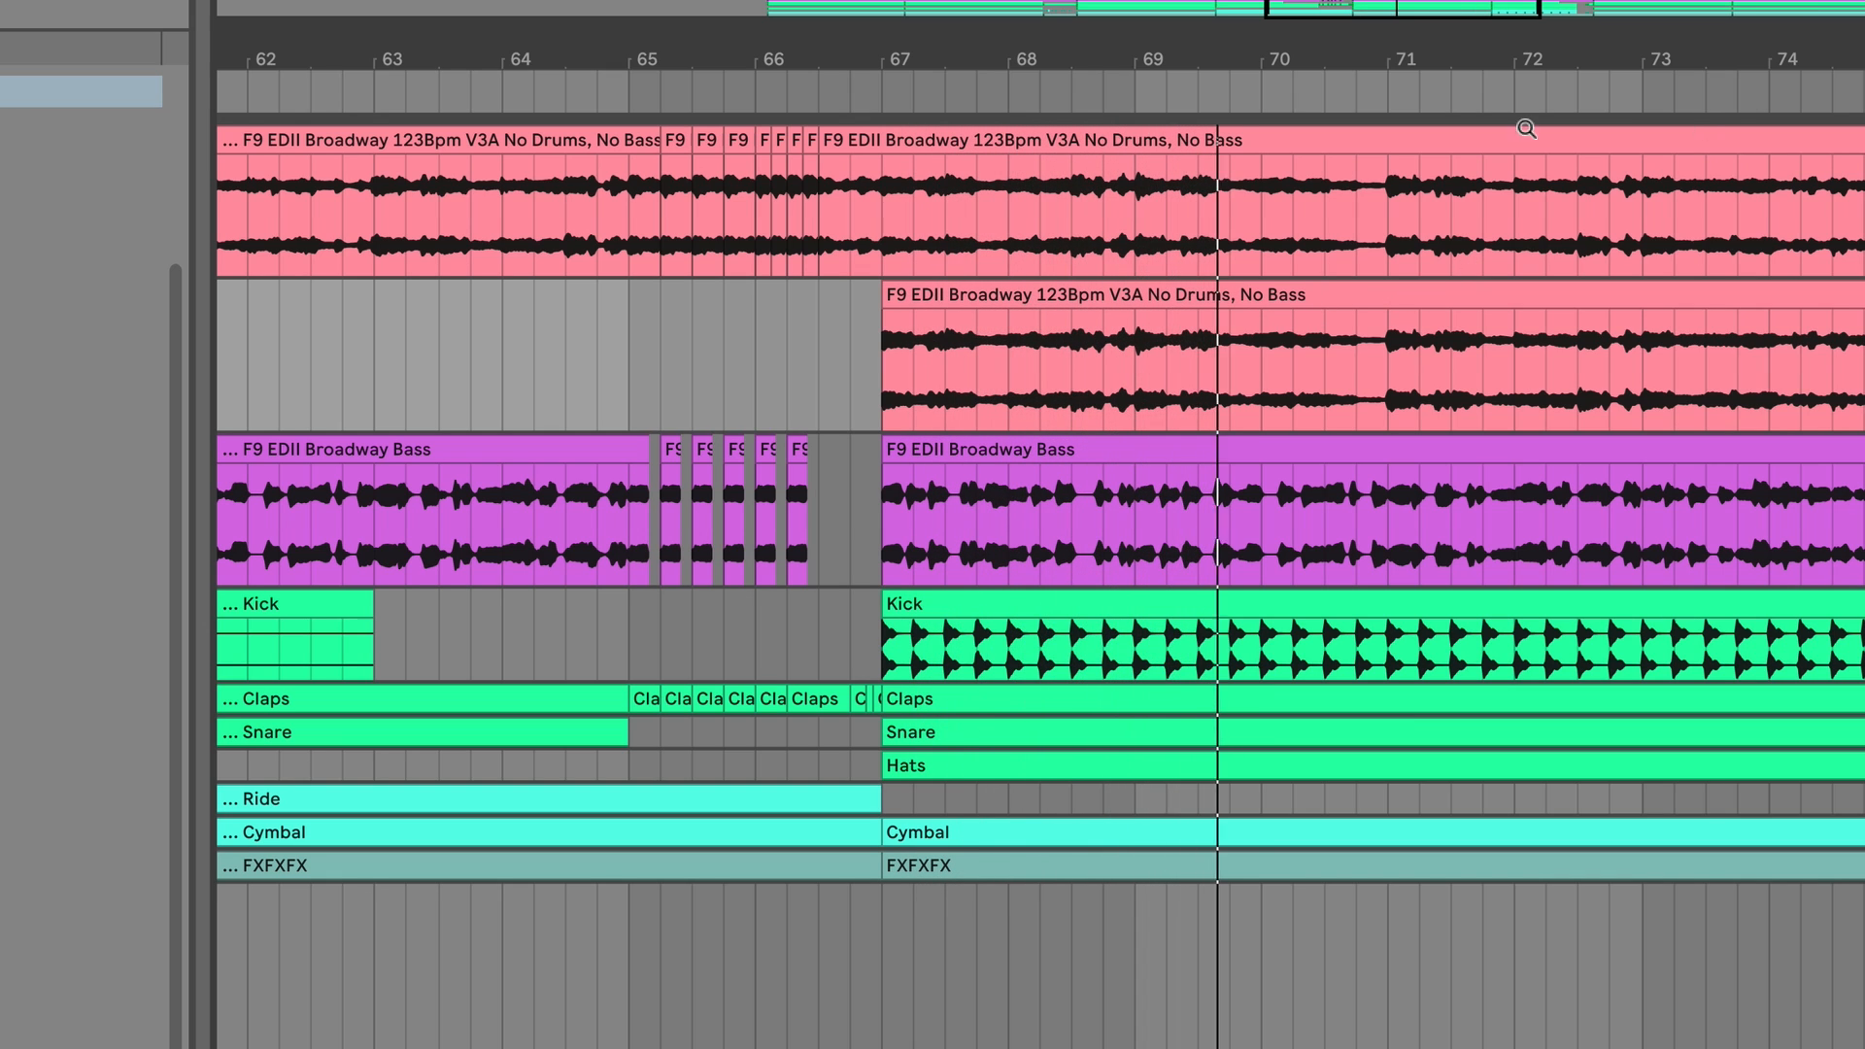
- Select the duplicated No Drums, No Bass clip at bar 67 and listen to it soloed through Auto Filter, Echo and Reverb
{"action": "key", "text": "space"}
{"action": "left_click", "coordinate": [1327, 427]}
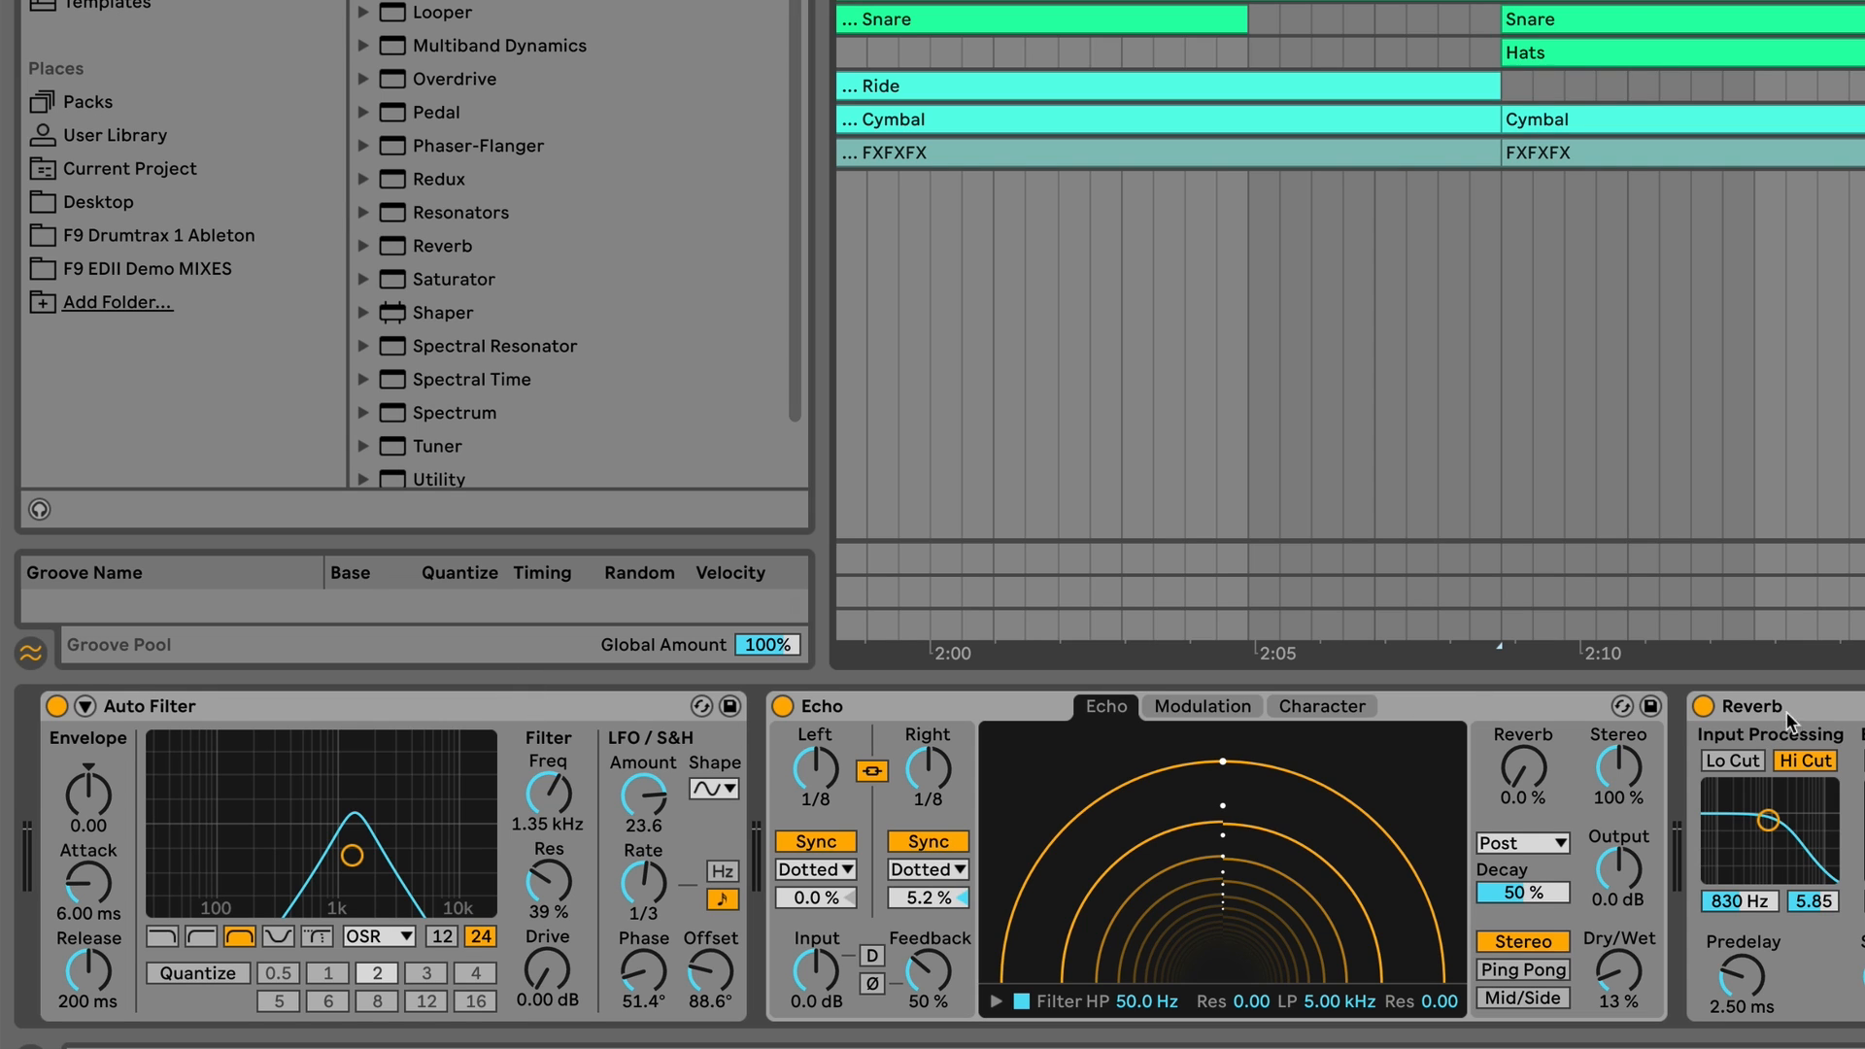
{"action": "key", "text": "space"}
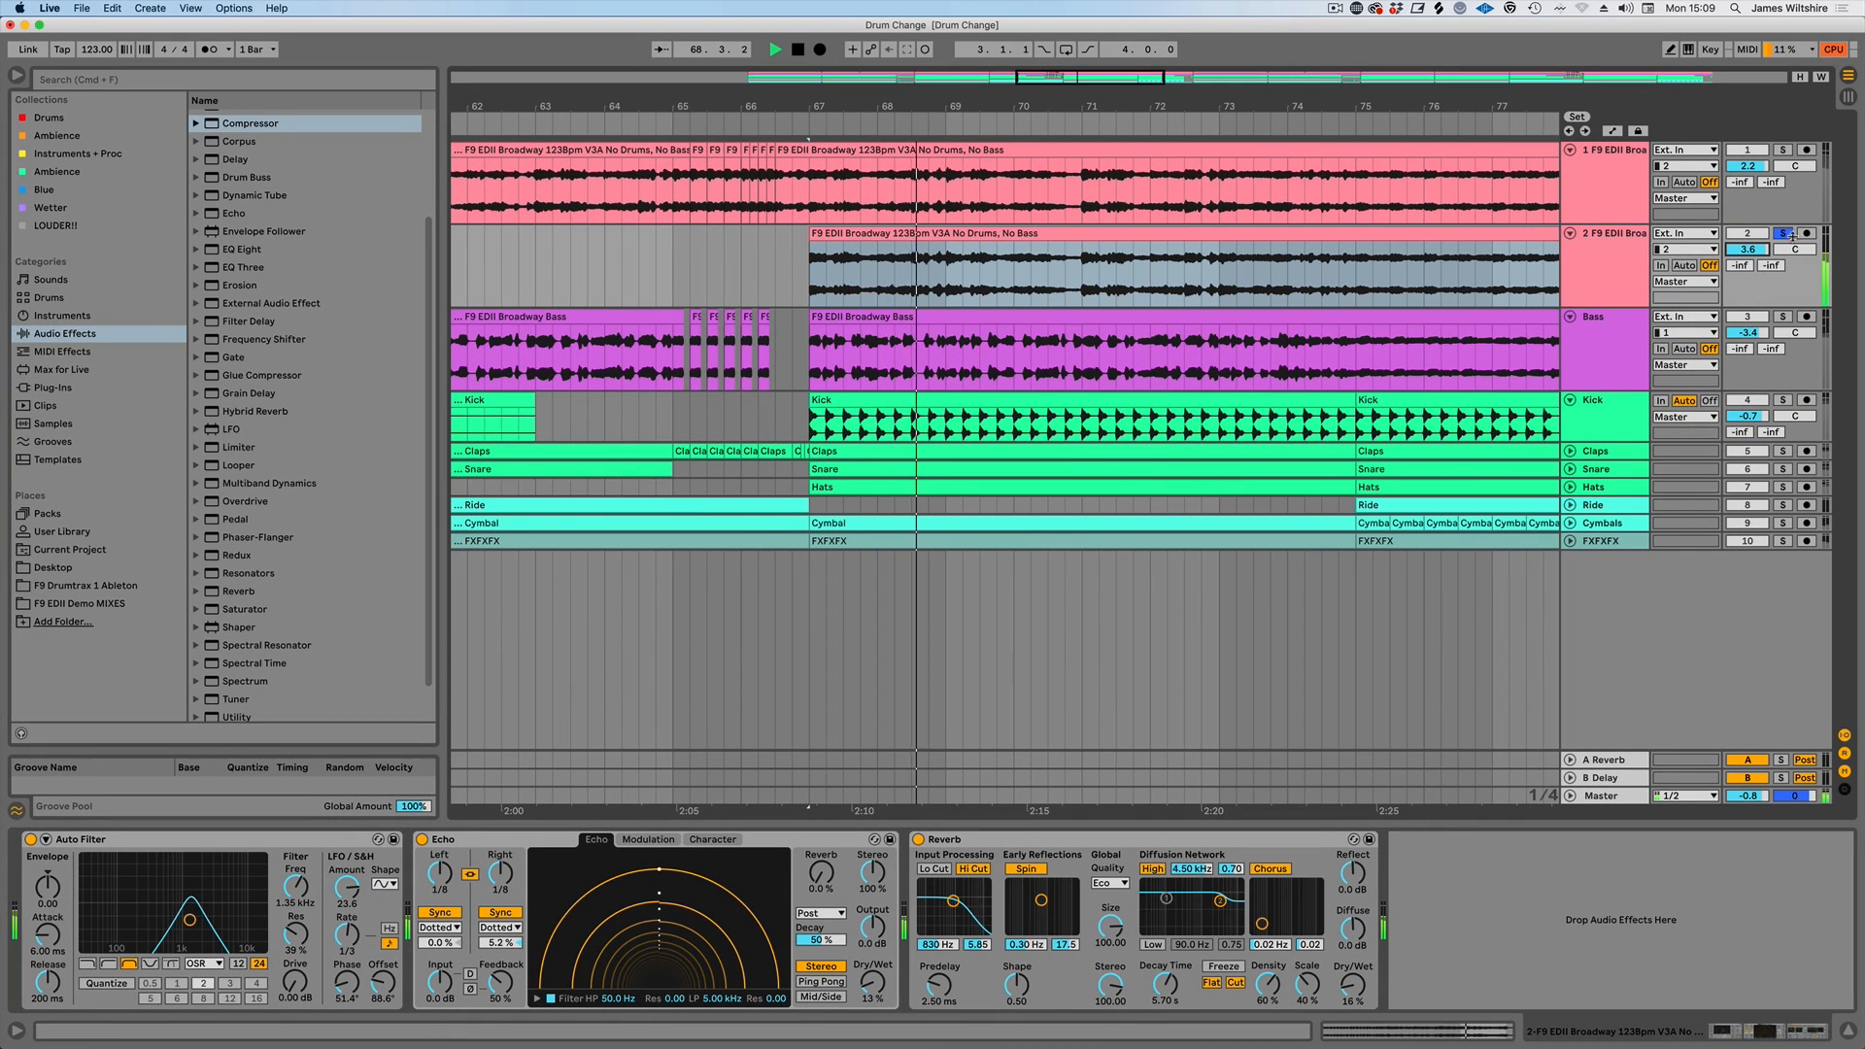
{"action": "key", "text": "space"}
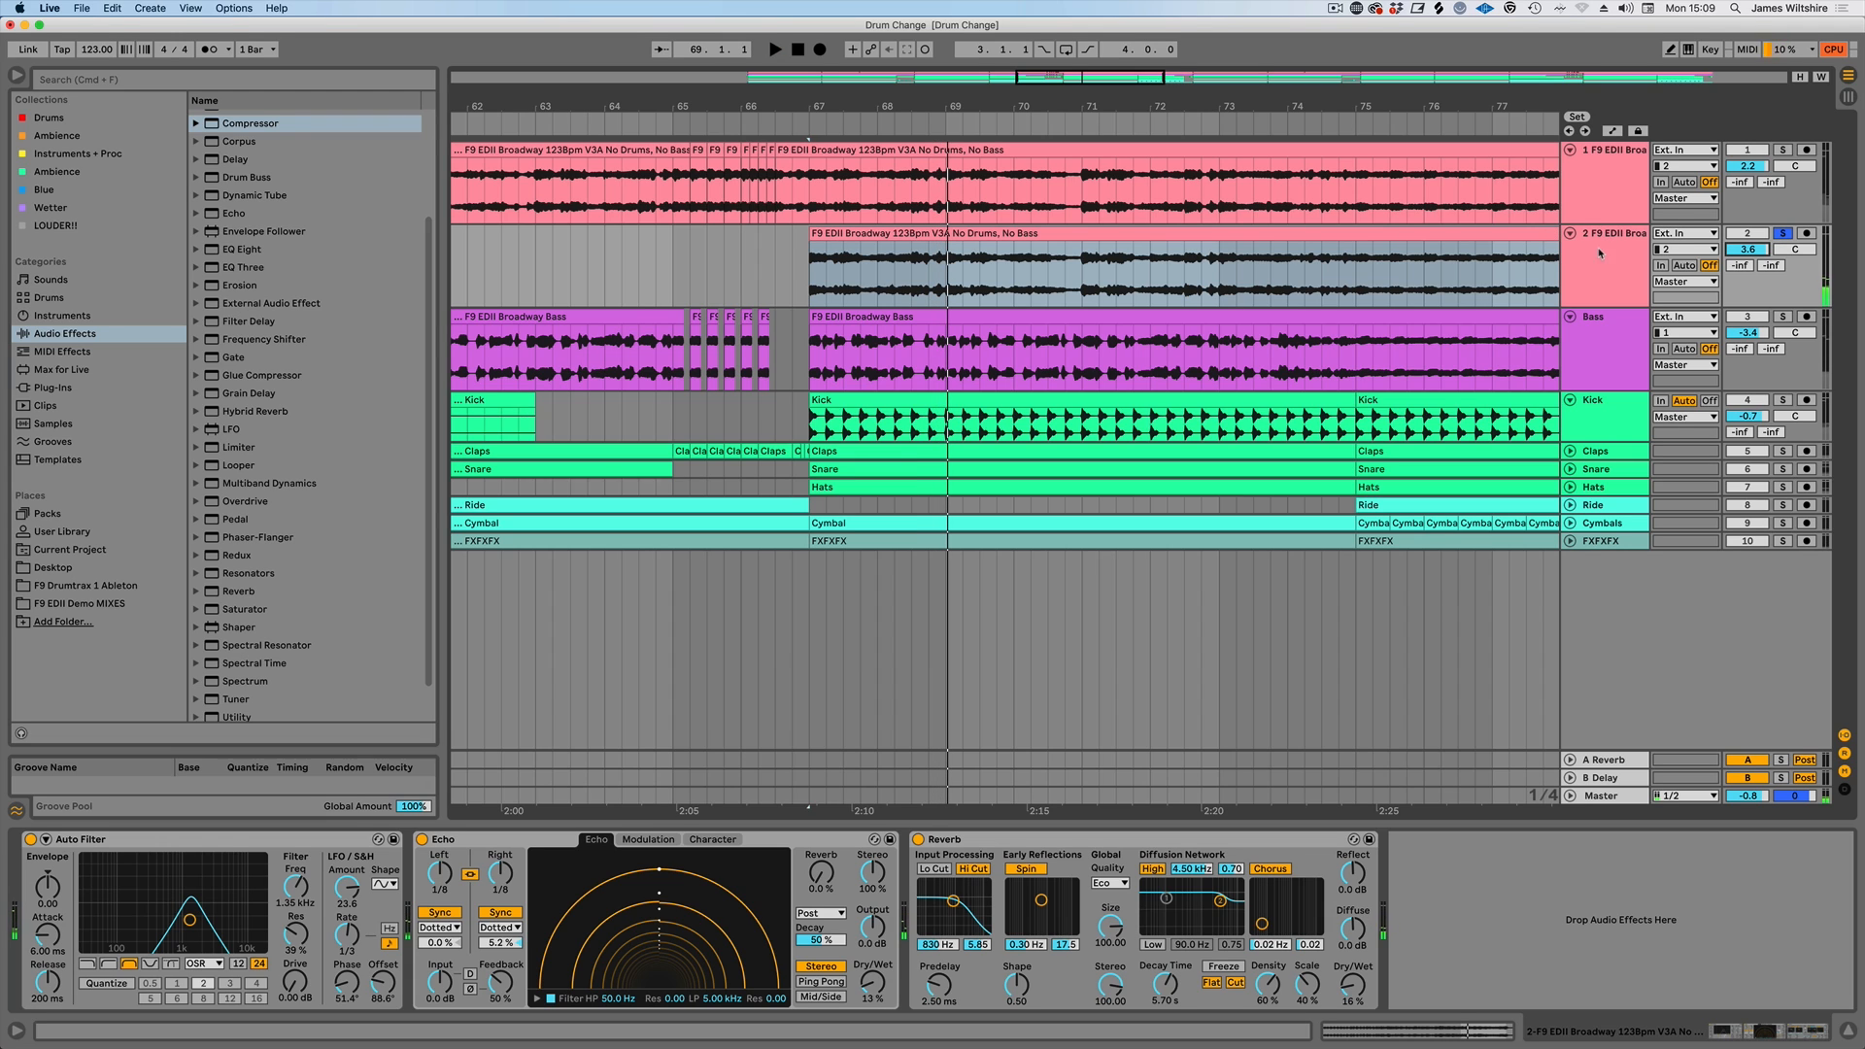
- Unsolo the duplicated stem track, set its volume to 3.8 dB while playing the full mix, and stop playback
{"action": "left_click", "coordinate": [1784, 236]}
{"action": "key", "text": "space"}
{"action": "mouse_move", "coordinate": [1749, 250]}
{"action": "left_mouse_down"}
{"action": "mouse_move", "coordinate": [1769, 252]}
{"action": "mouse_move", "coordinate": [1739, 267]}
{"action": "left_mouse_up"}
{"action": "left_click", "coordinate": [1596, 258]}
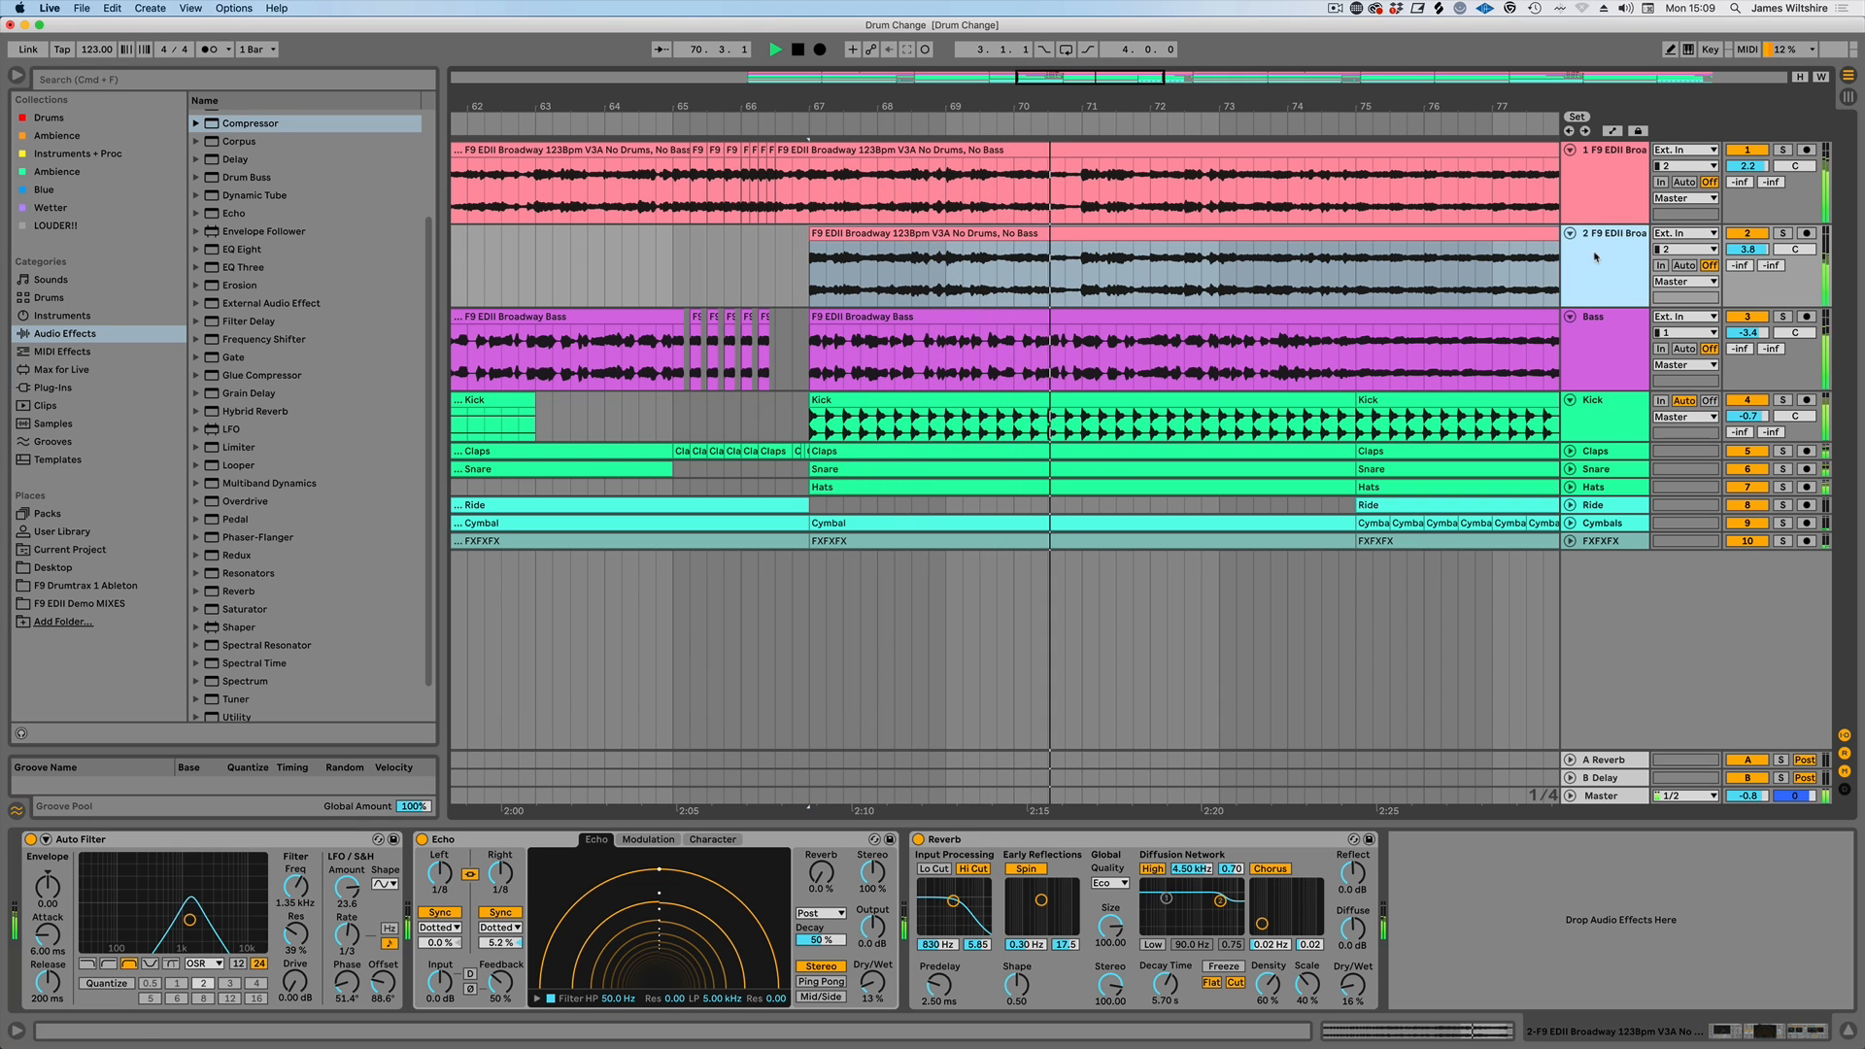
{"action": "key", "text": "w"}
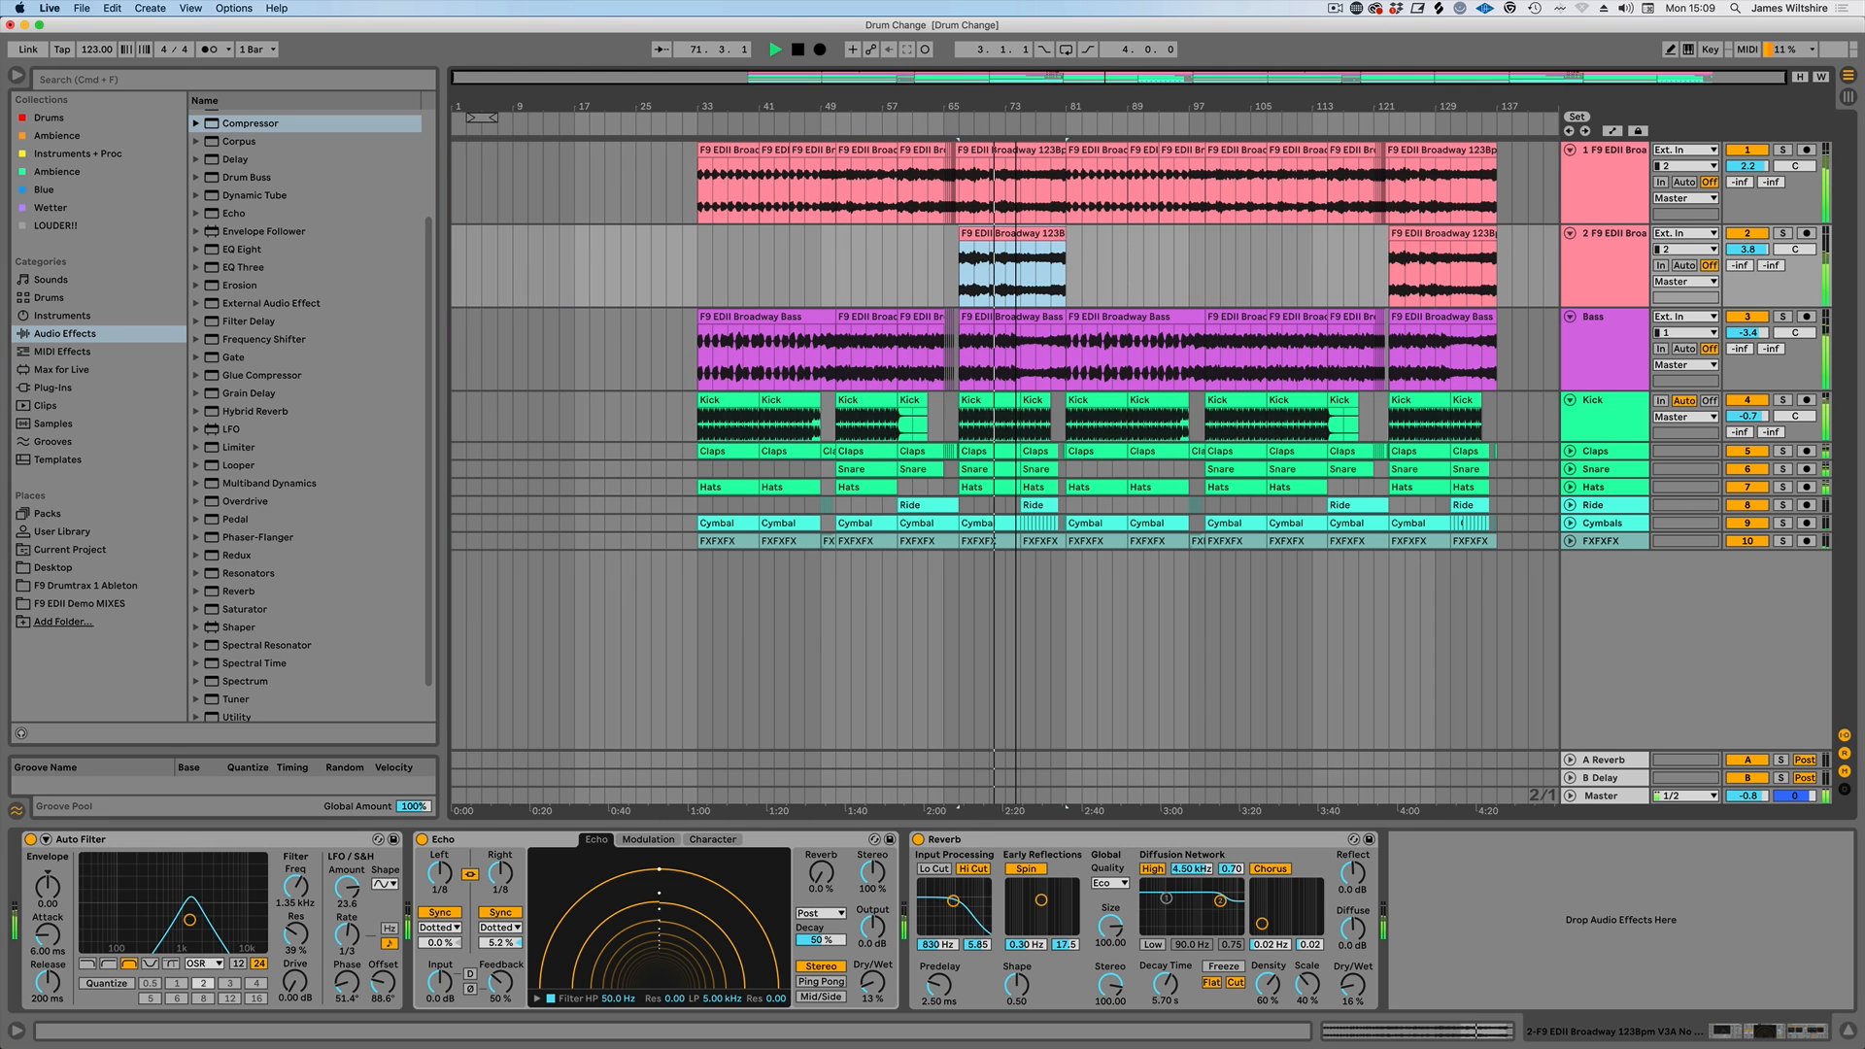
{"action": "key", "text": "plus"}
{"action": "key", "text": "space"}
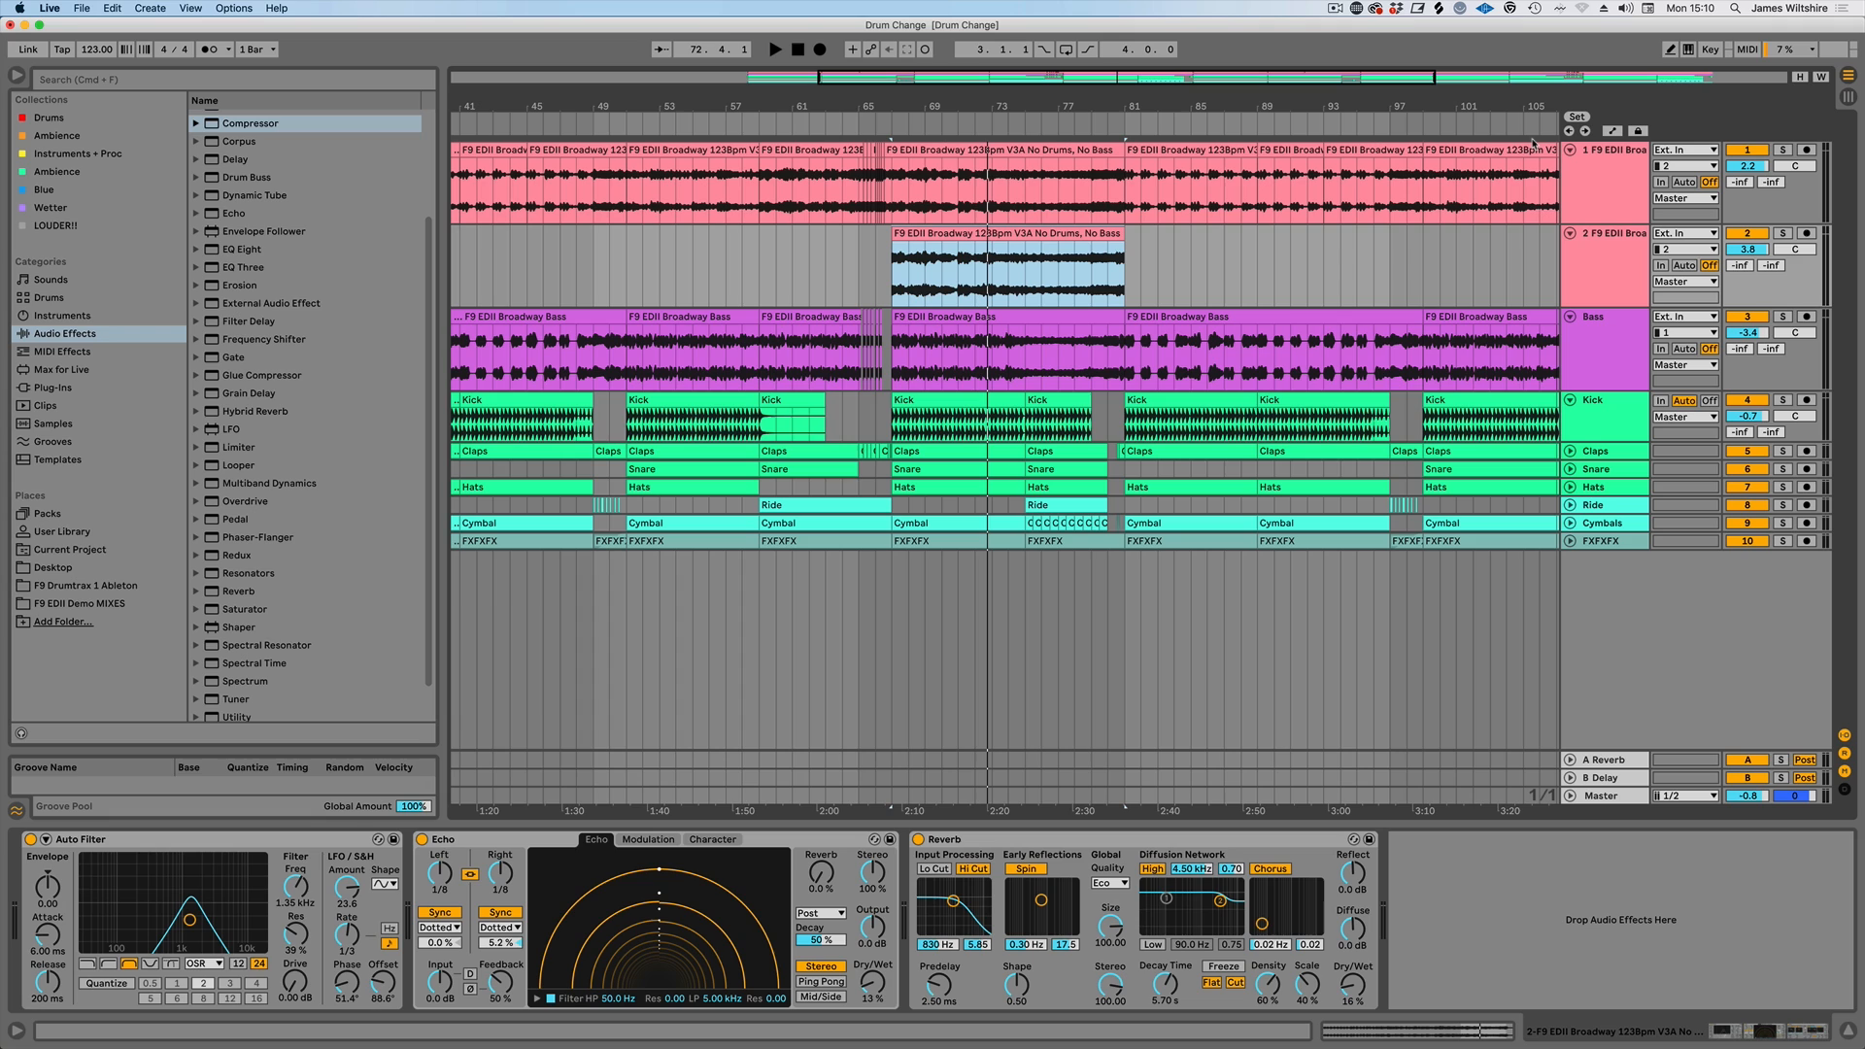